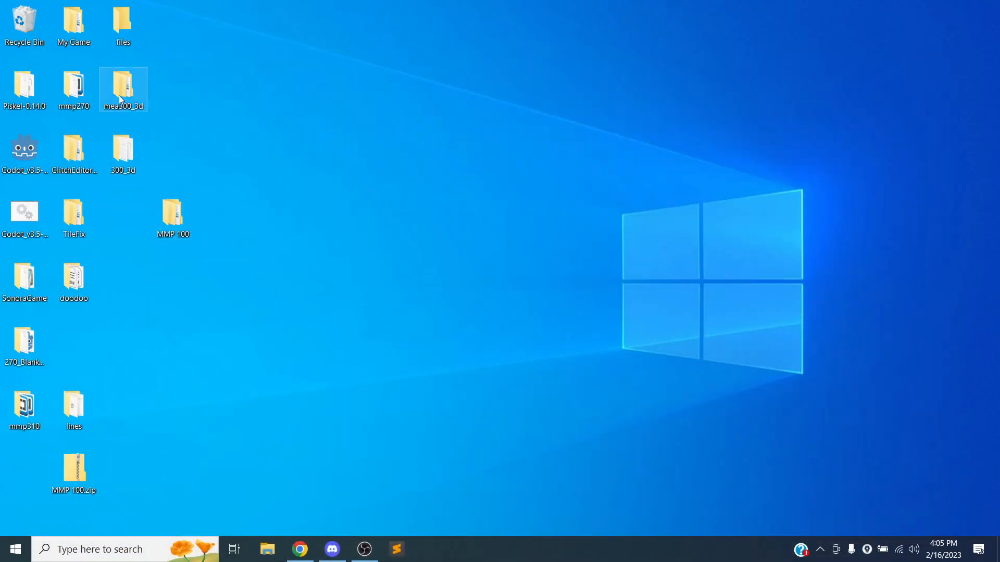
Browse from the desktop into mea300_3d > 3D_Game_Template and open project.godot in Godot.
double_click(119, 153)
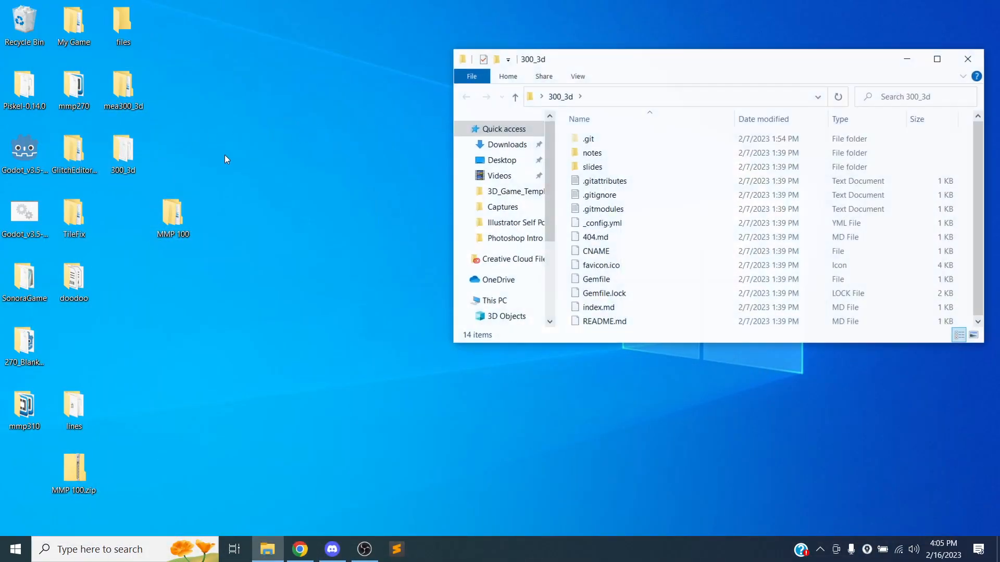
left_click_drag(734, 74, 585, 76)
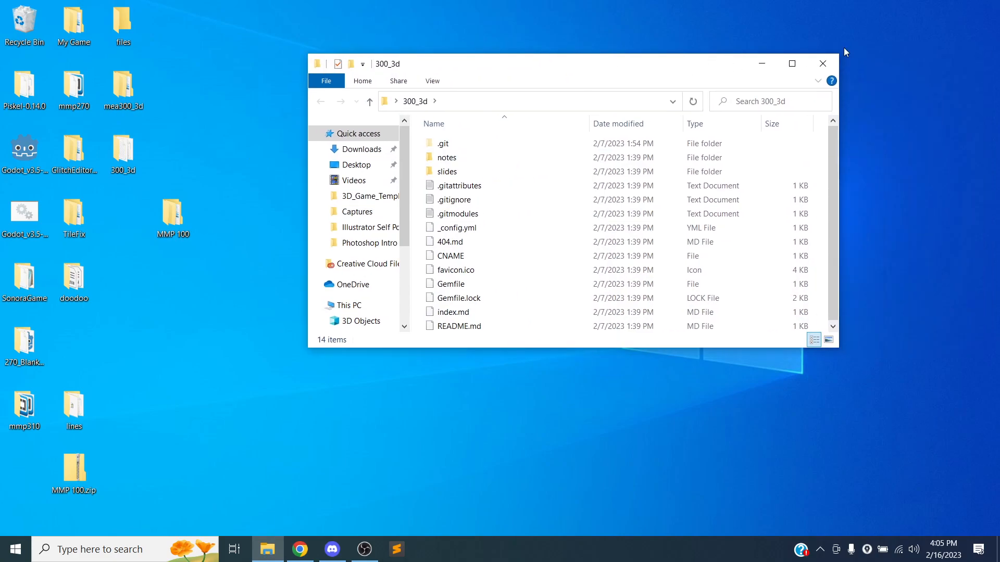
left_click(822, 63)
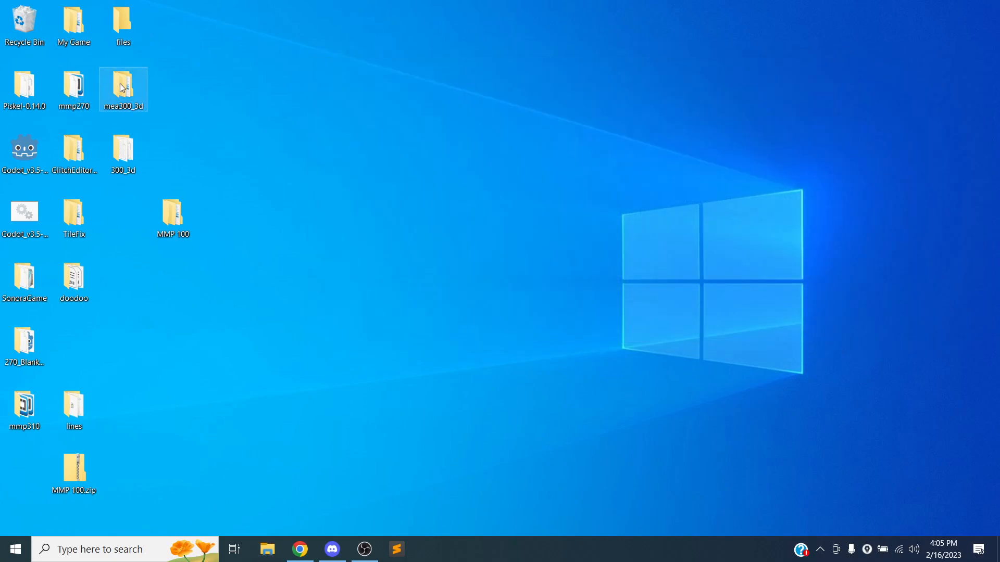
double_click(121, 87)
left_click(492, 158)
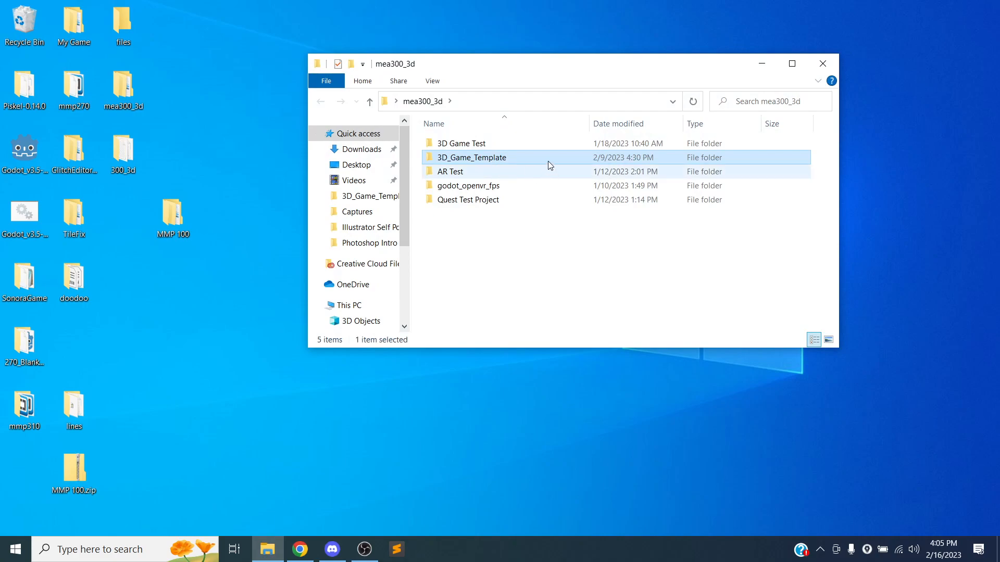
double_click(495, 158)
scroll(462, 275, "down", 2)
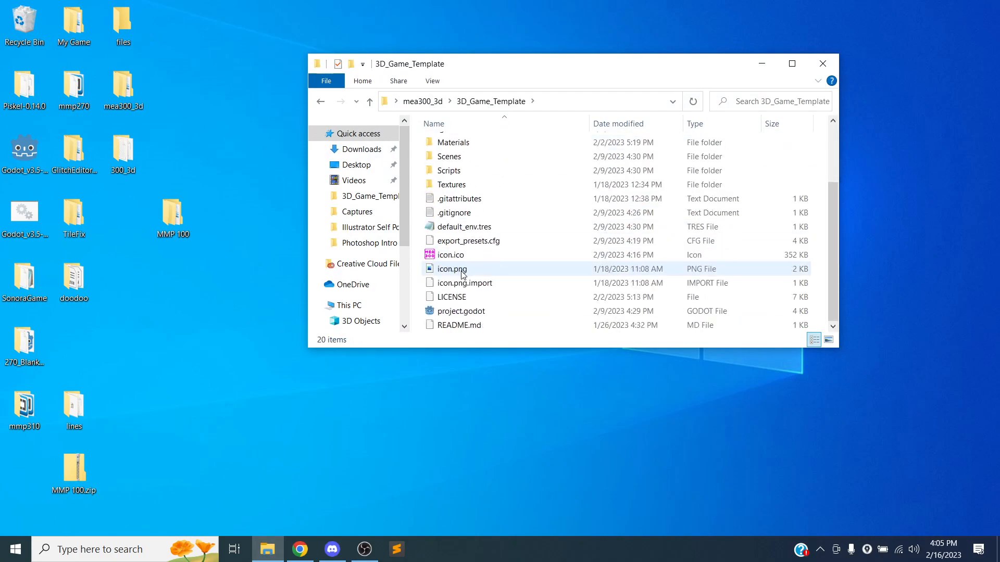
double_click(476, 312)
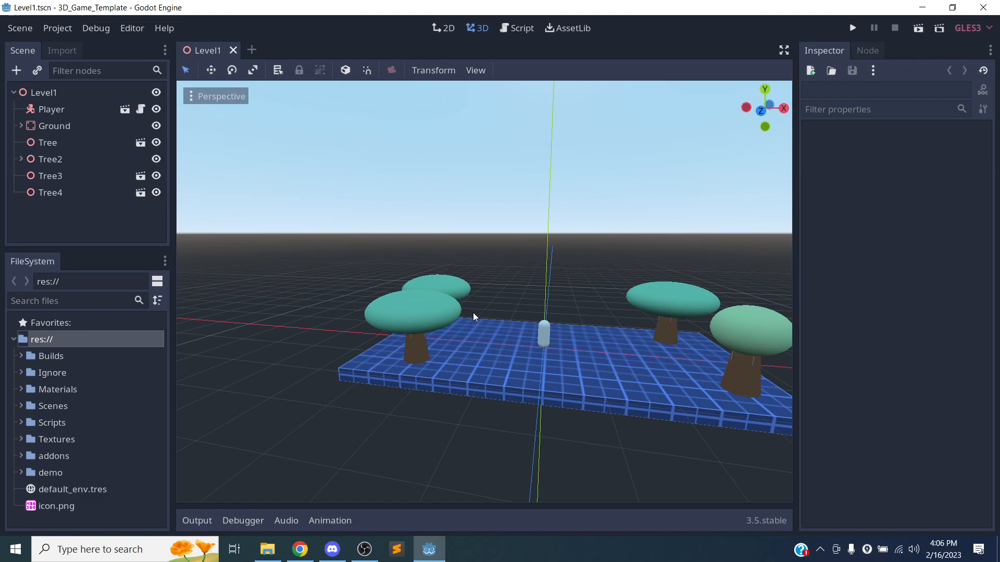
Orbit the Level1 viewport to look along the level, then show the Import panel.
middle_click_drag(499, 365, 440, 327)
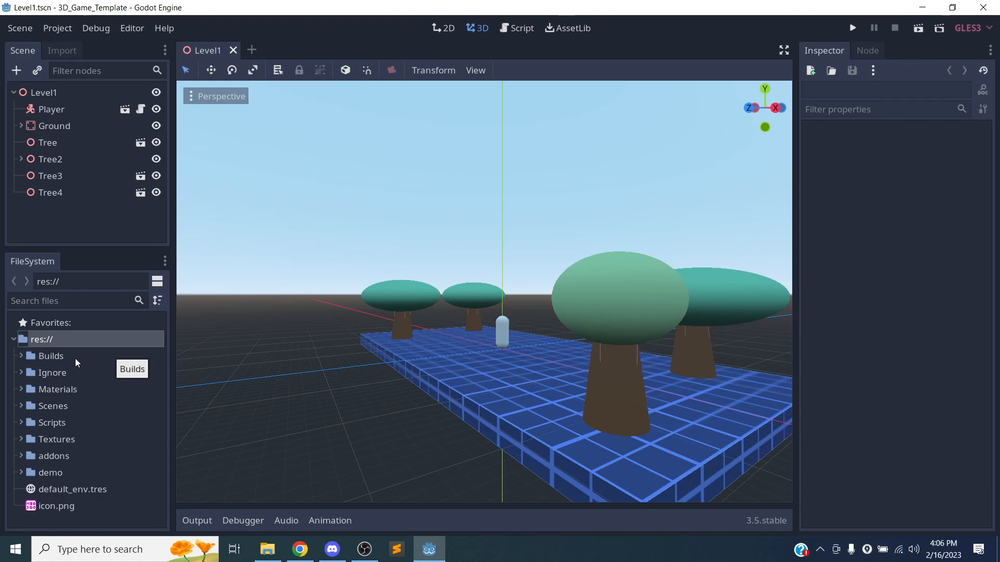
left_click(55, 50)
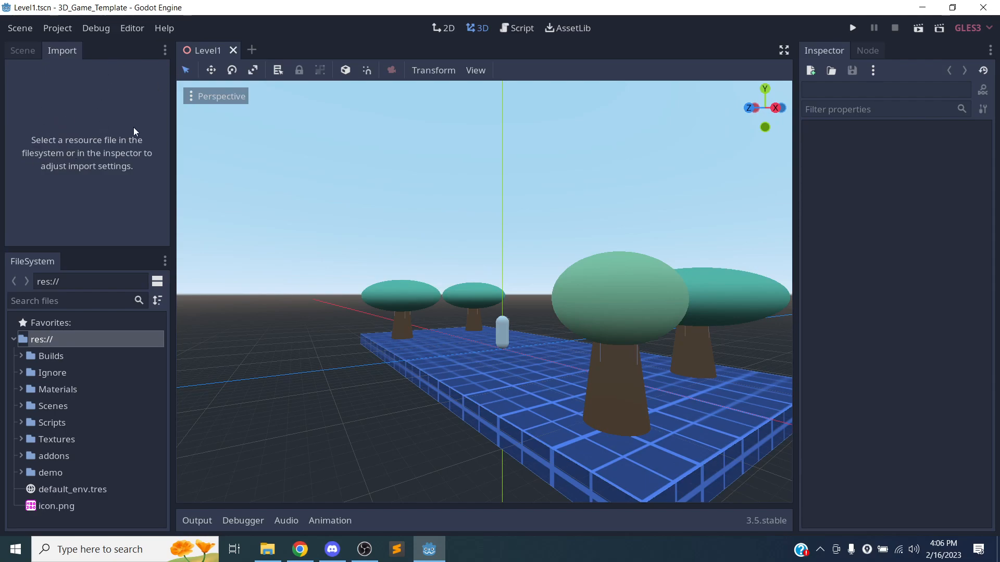
left_click(20, 52)
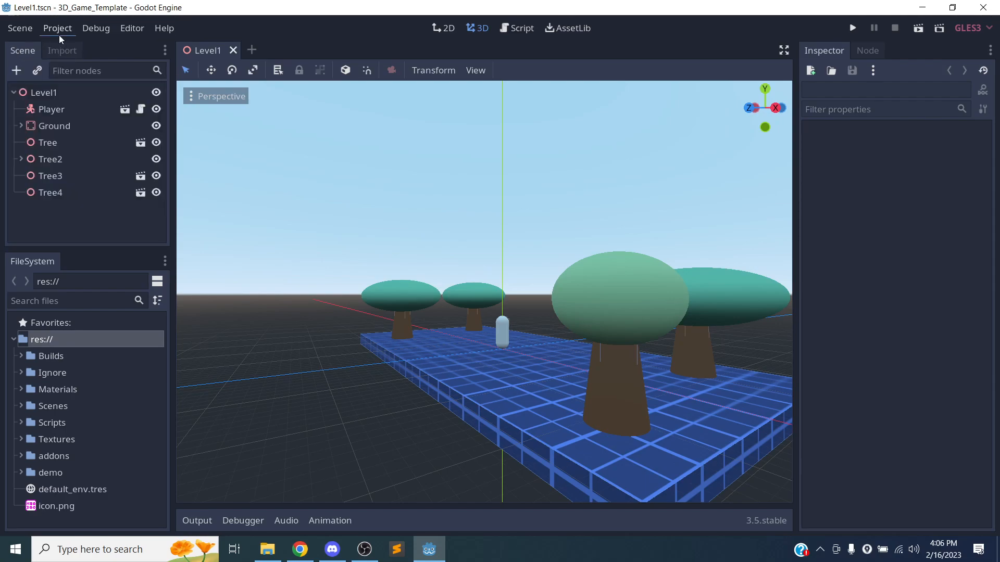
left_click(59, 34)
left_click(68, 48)
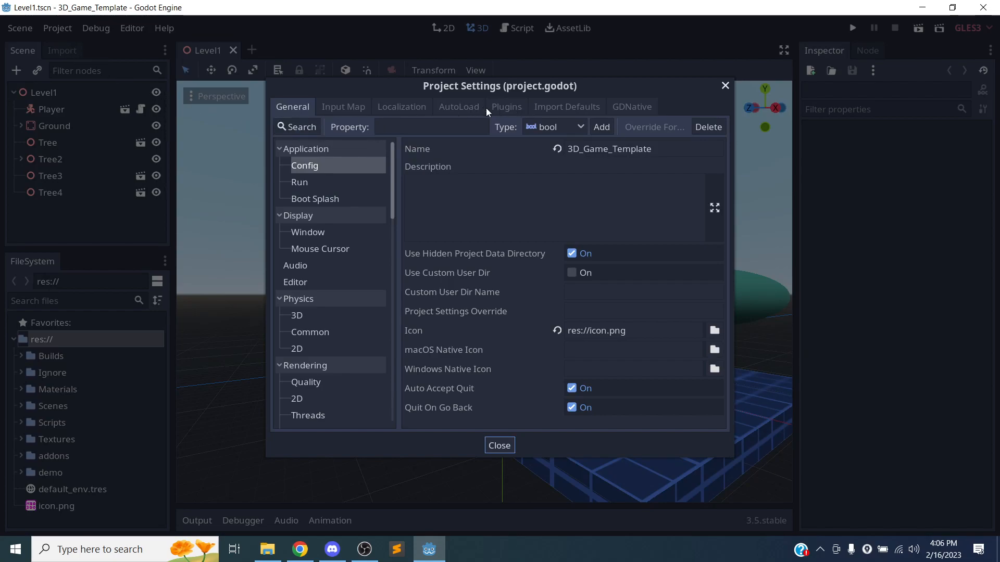
left_click(545, 107)
left_click(395, 129)
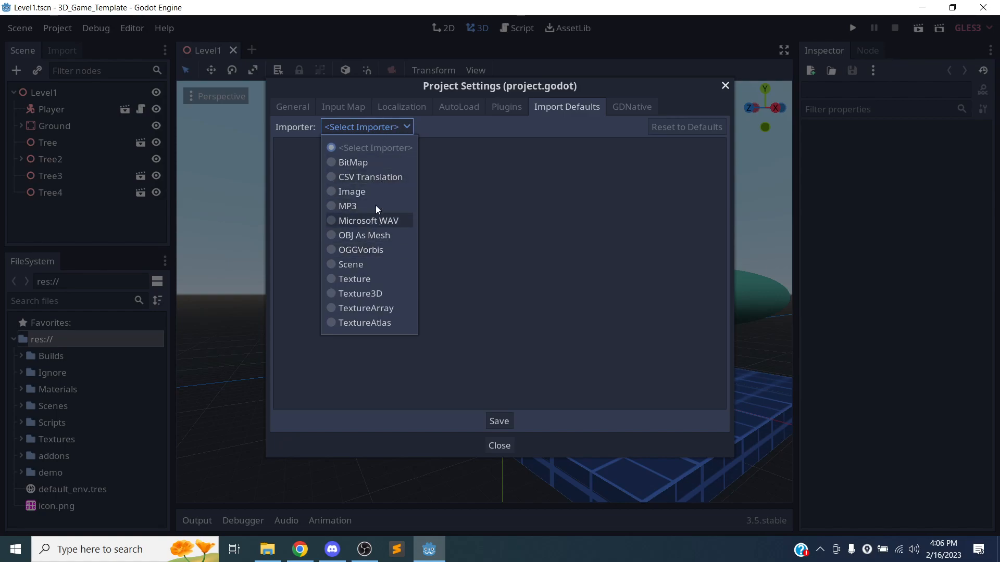
left_click(383, 281)
scroll(430, 237, "down", 2)
scroll(437, 235, "up", 2)
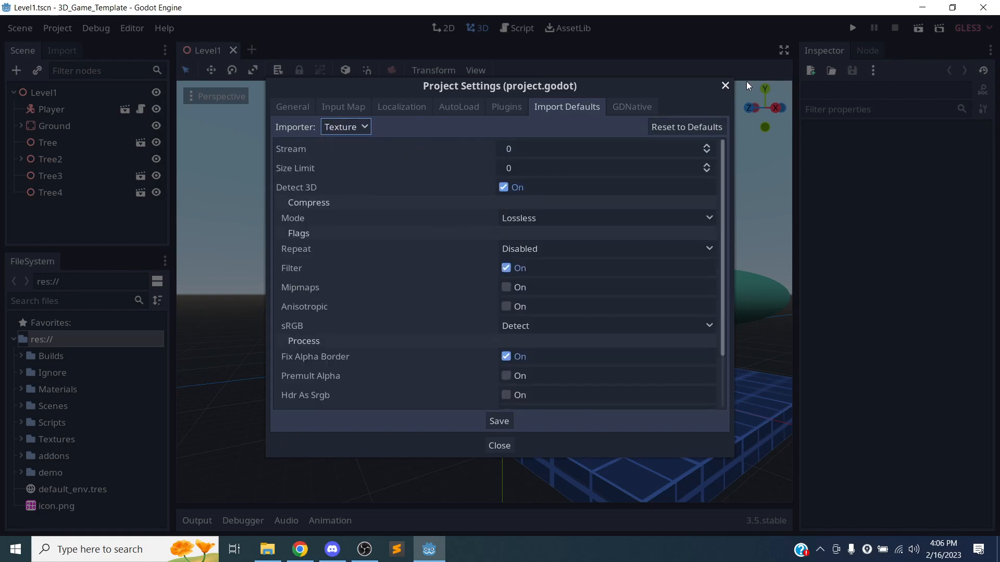
left_click(724, 86)
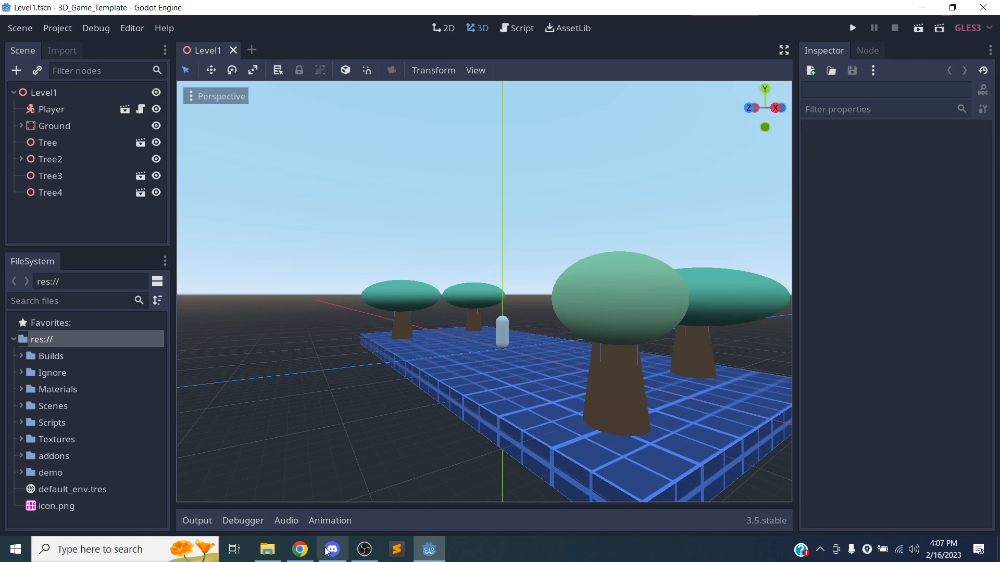
Search Google for '3d objects creative commons' in a new Chrome tab.
left_click(300, 549)
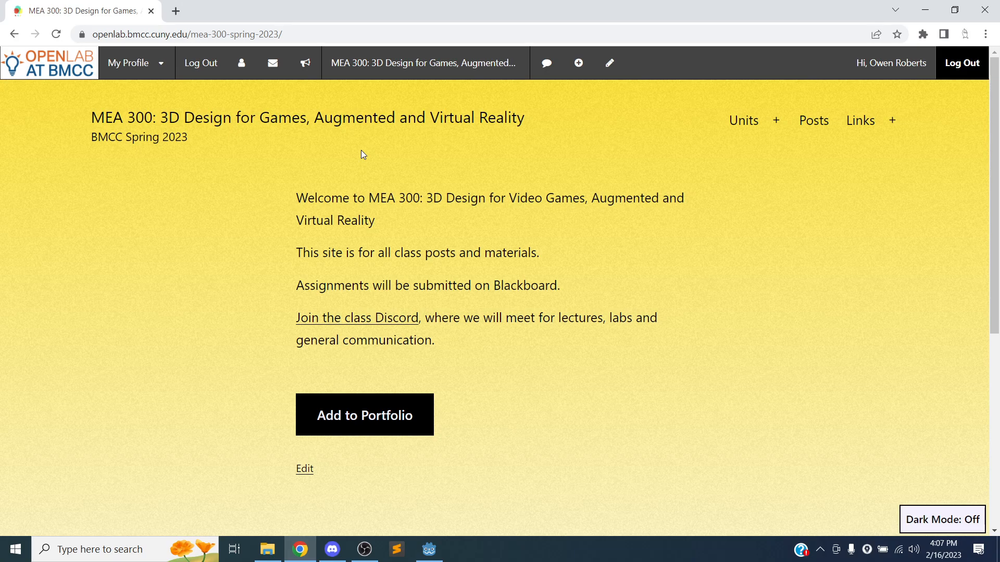
key("ctrl+t")
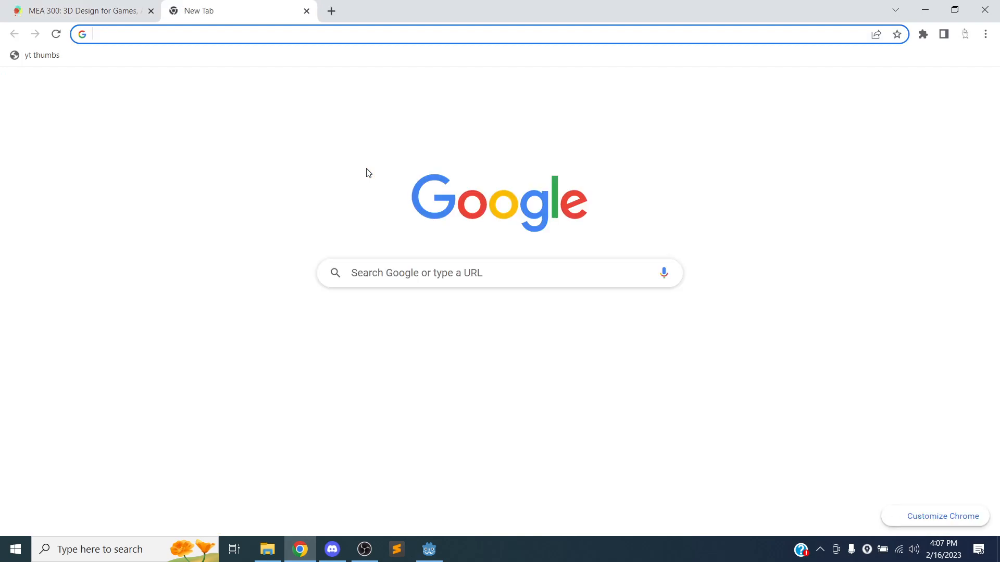
type("3d ")
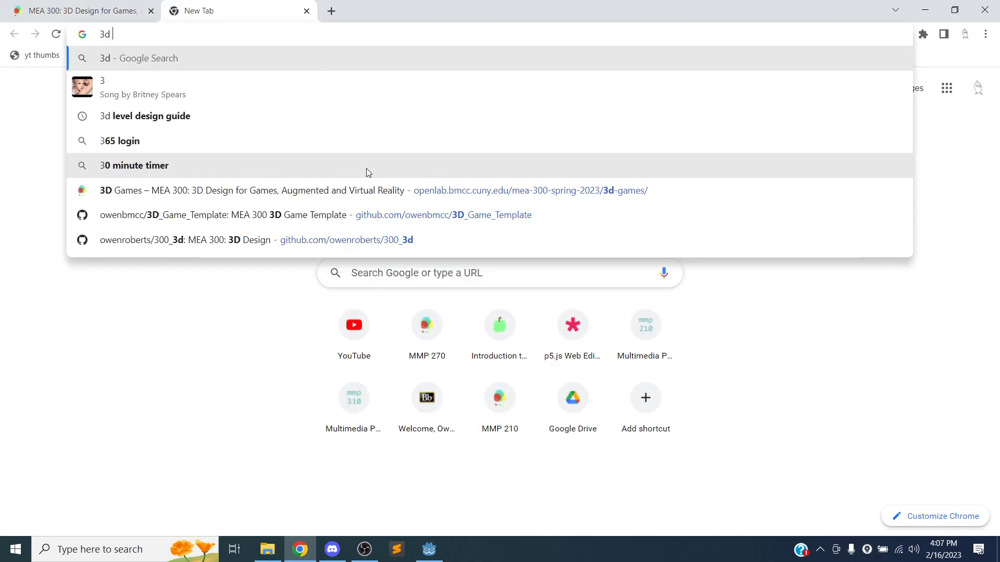
type("objects c")
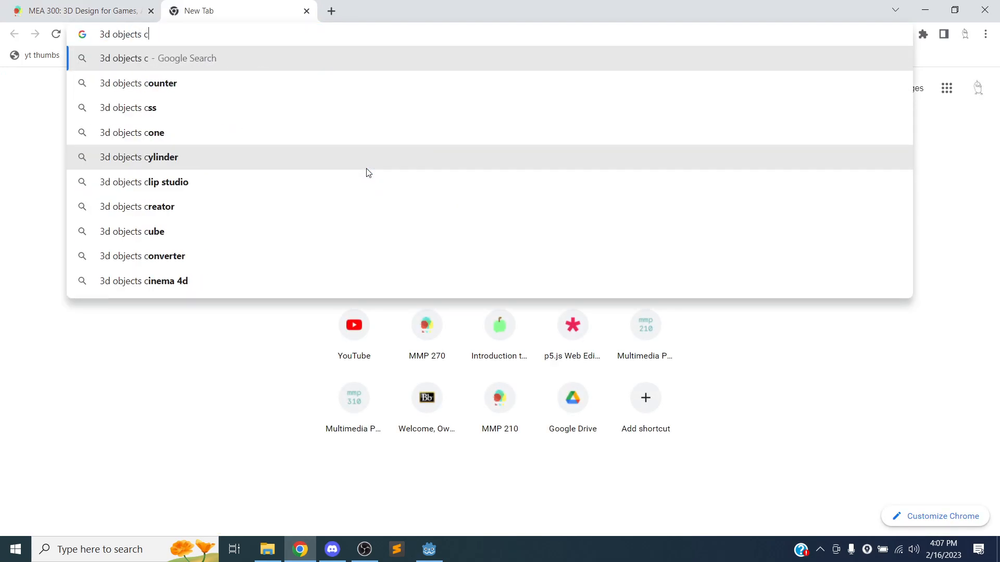
type("reative commons")
key("Return")
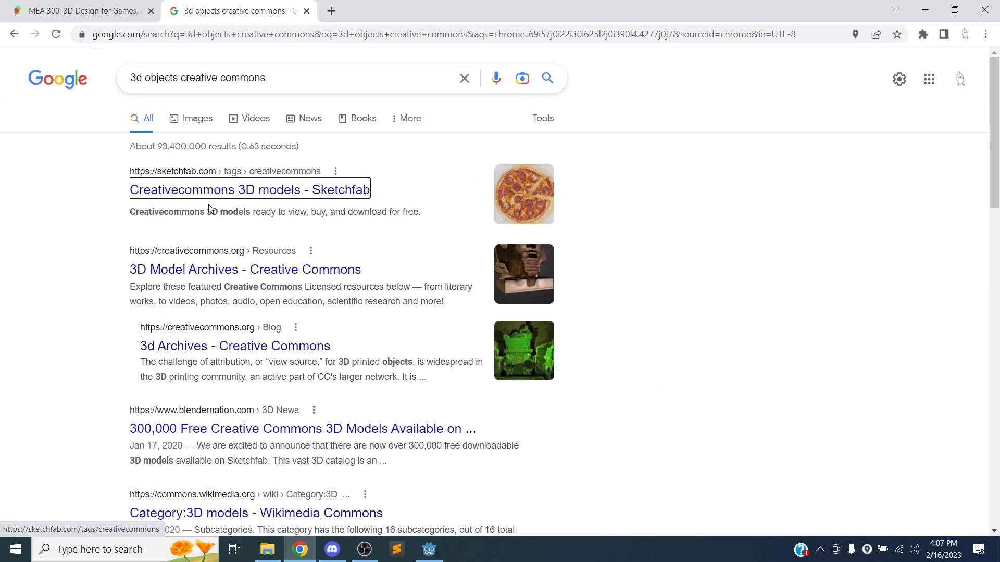
Scroll through the search results, then return to the top Sketchfab Creativecommons result.
scroll(191, 270, "down", 1)
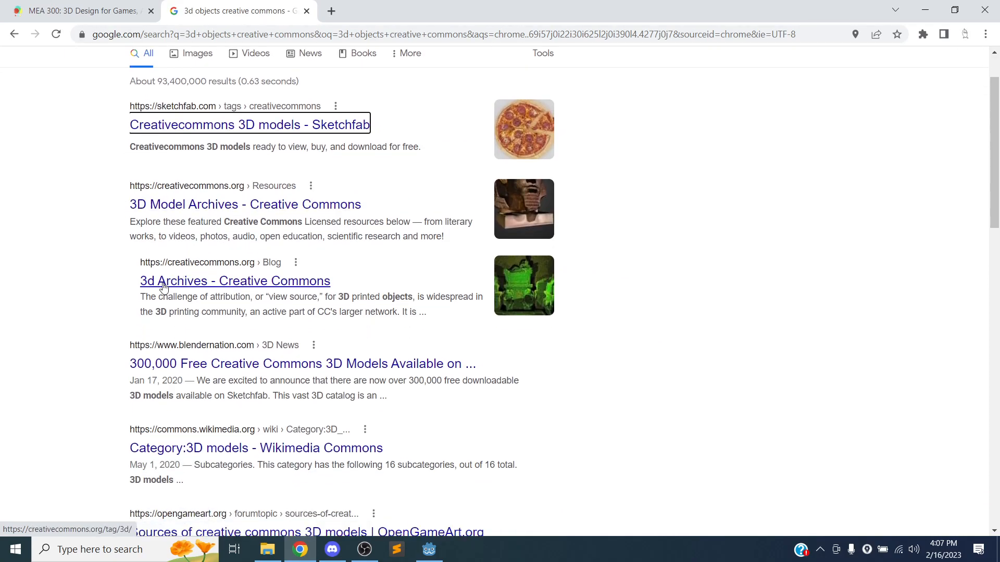
scroll(161, 358, "down", 1)
scroll(112, 365, "down", 2)
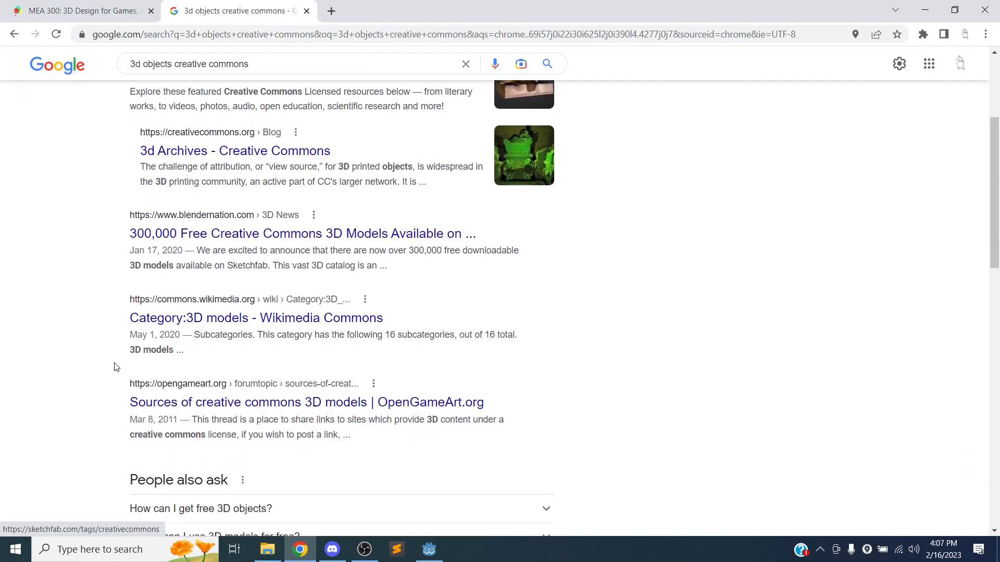
scroll(234, 333, "down", 3)
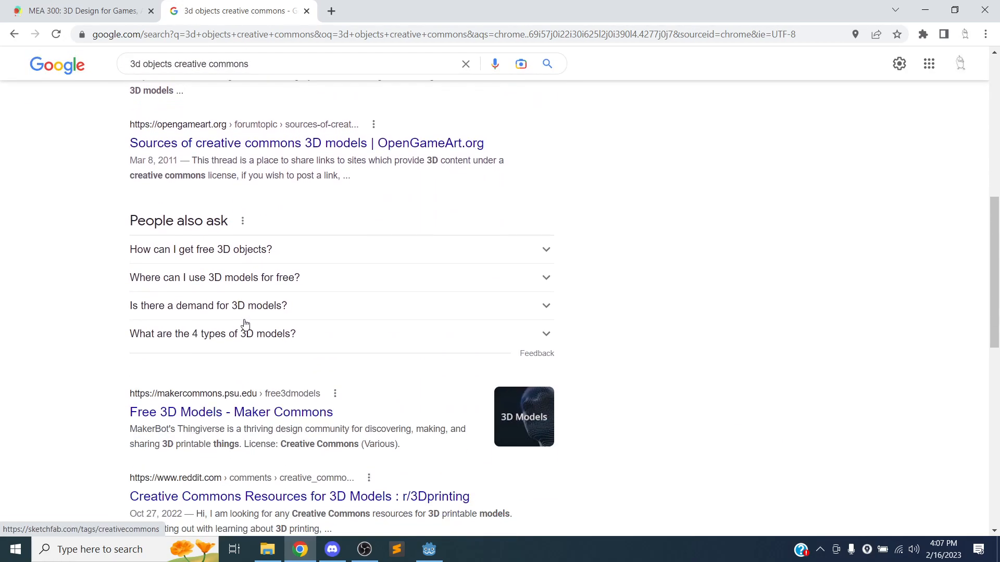
scroll(250, 328, "down", 2)
scroll(91, 353, "down", 7)
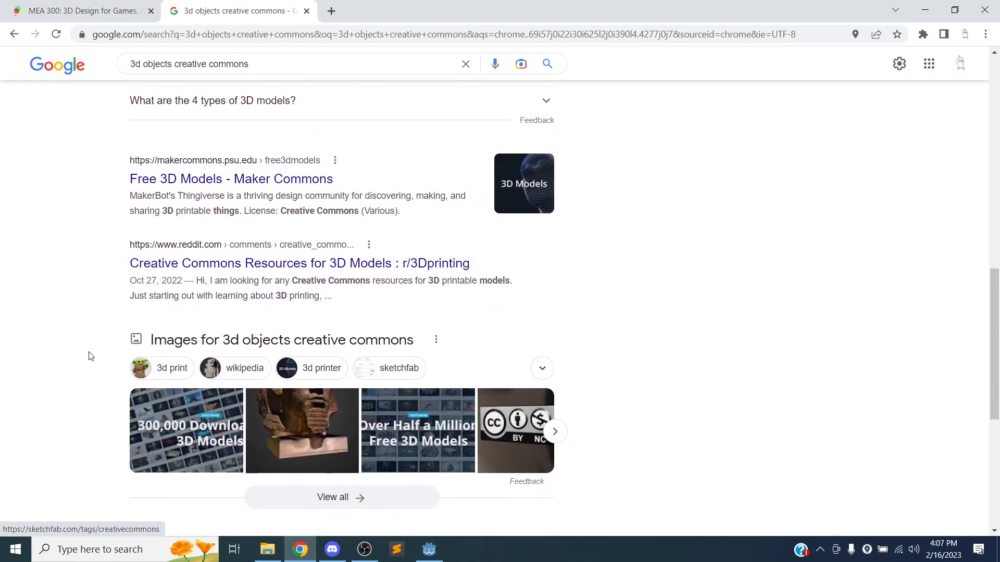
scroll(94, 347, "down", 3)
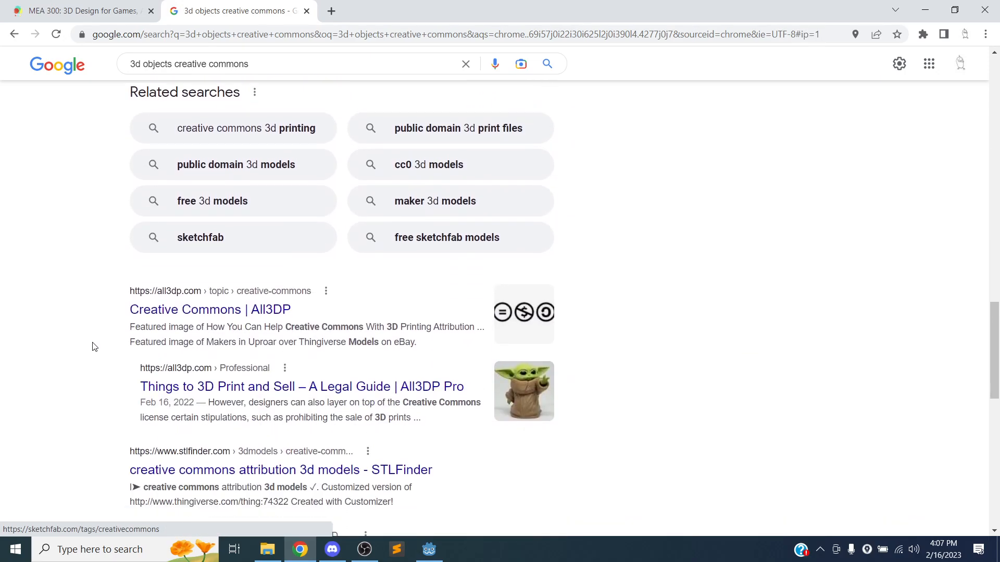
scroll(119, 323, "down", 2)
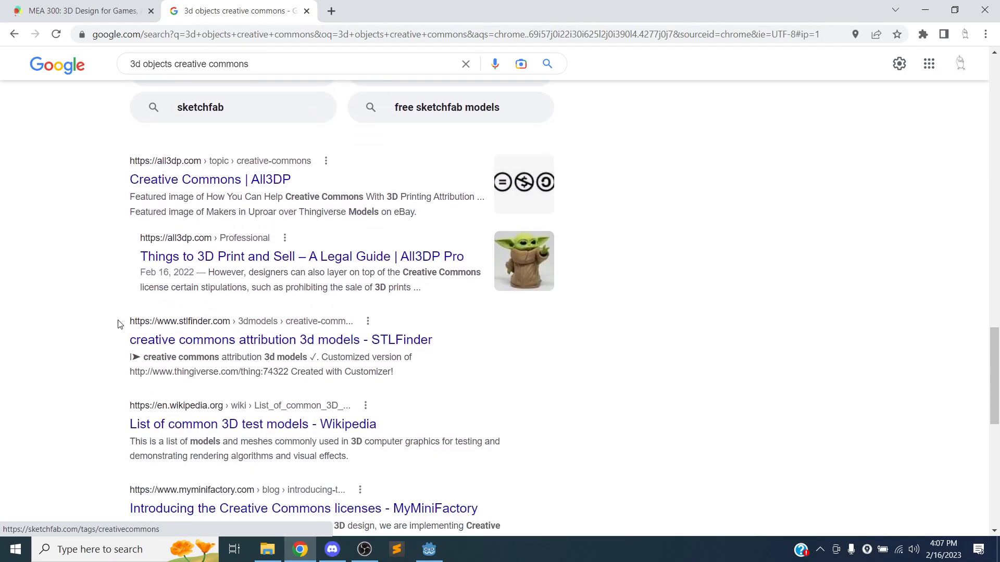
scroll(81, 337, "down", 4)
scroll(80, 337, "down", 1)
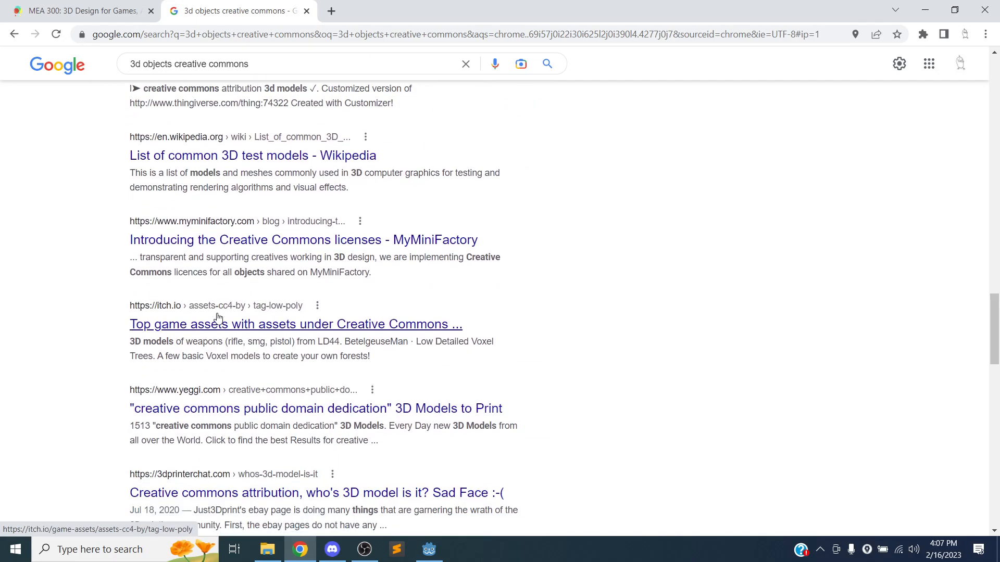
scroll(213, 317, "down", 1)
scroll(69, 348, "down", 4)
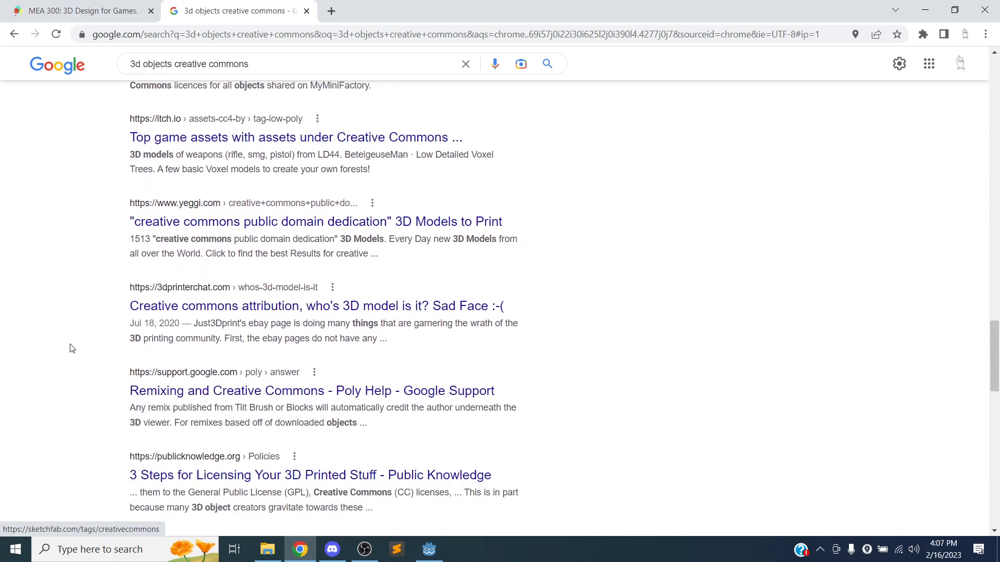
scroll(87, 344, "down", 4)
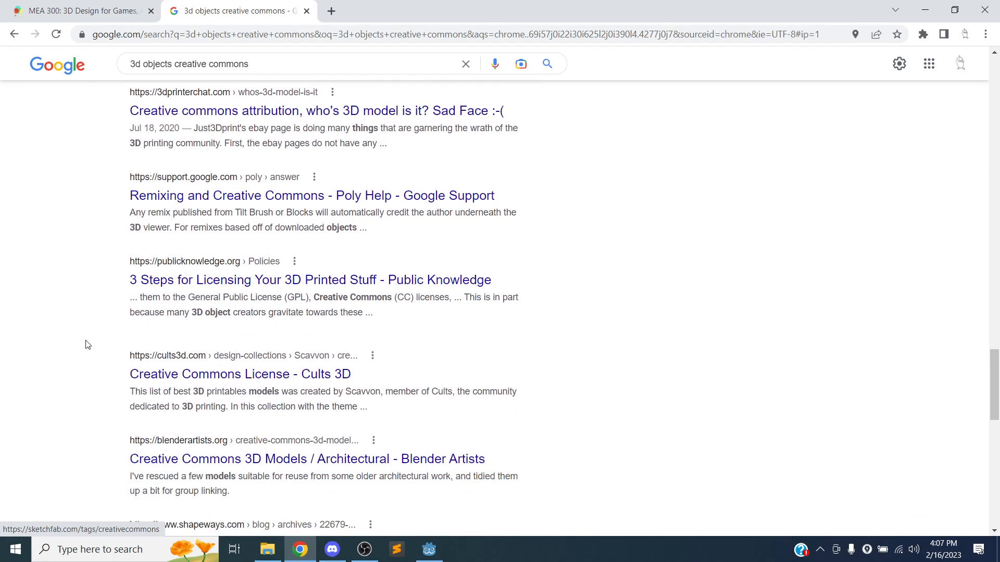
scroll(87, 345, "down", 3)
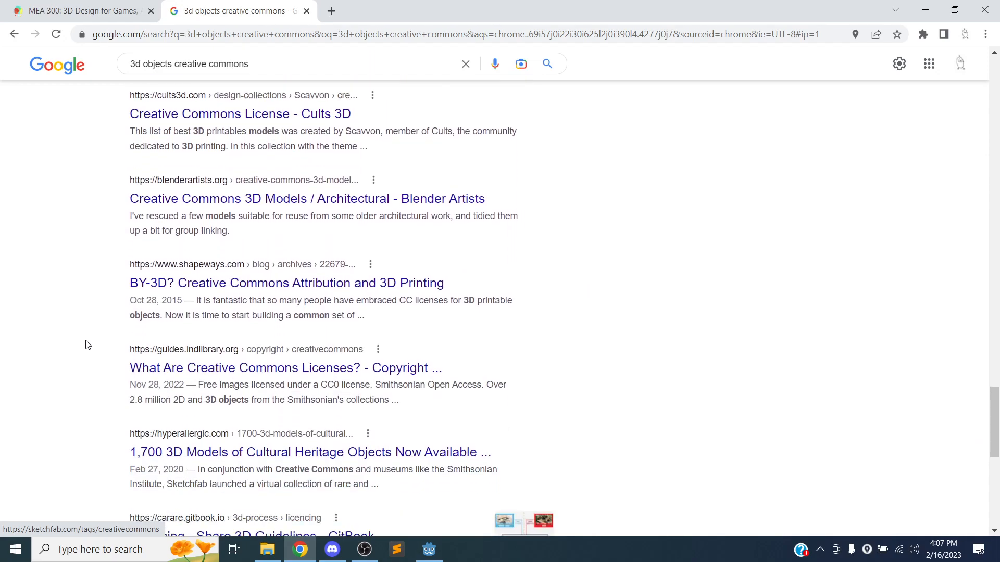
scroll(94, 340, "down", 4)
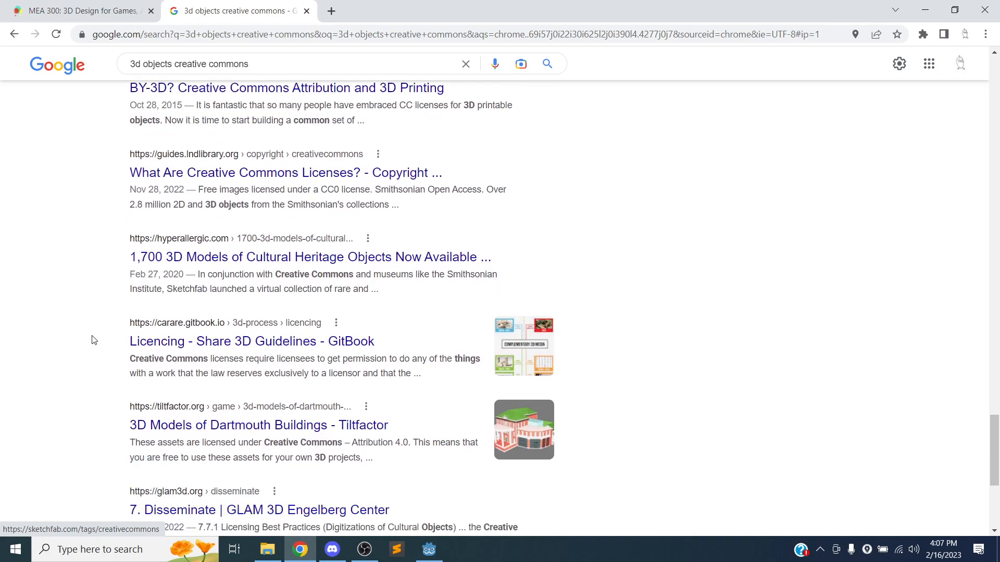
scroll(94, 340, "down", 5)
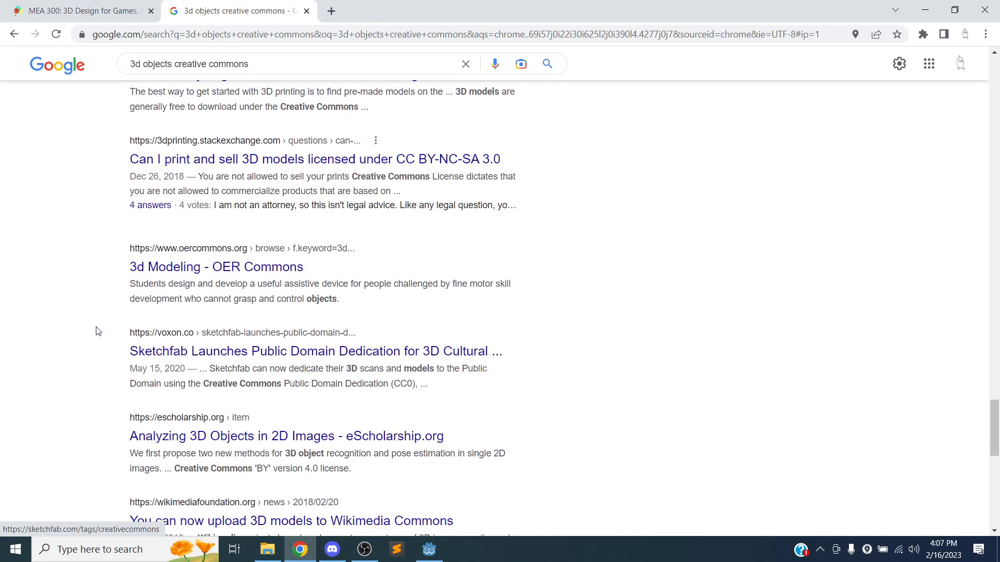
scroll(97, 328, "down", 3)
scroll(94, 287, "down", 3)
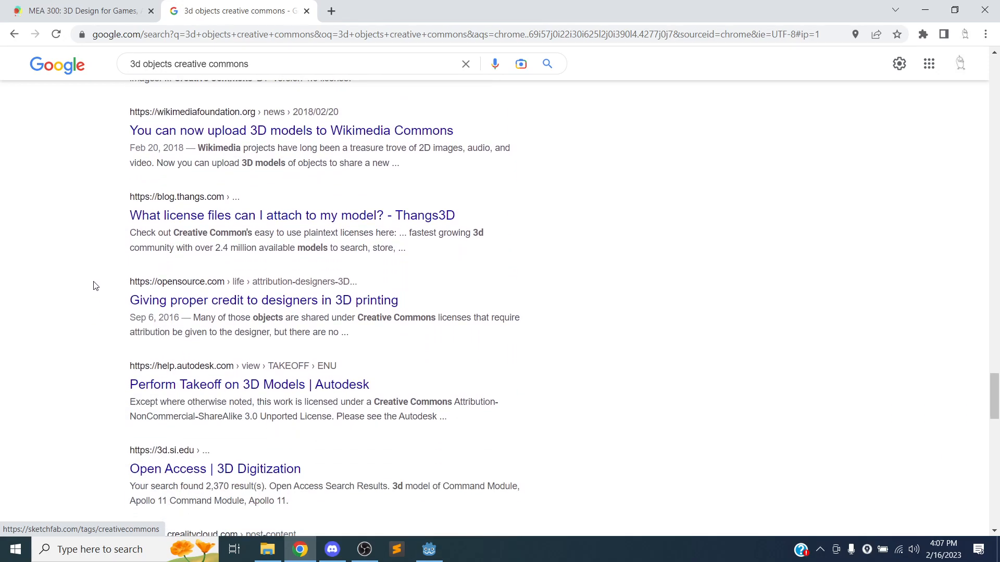
scroll(95, 286, "down", 1)
scroll(95, 286, "down", 2)
scroll(95, 286, "down", 4)
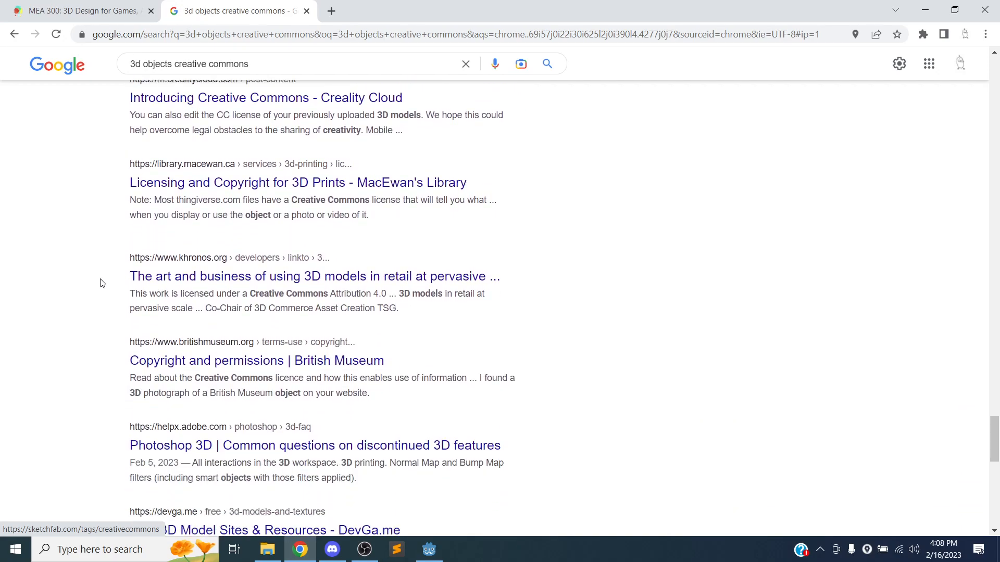
scroll(586, 293, "down", 2)
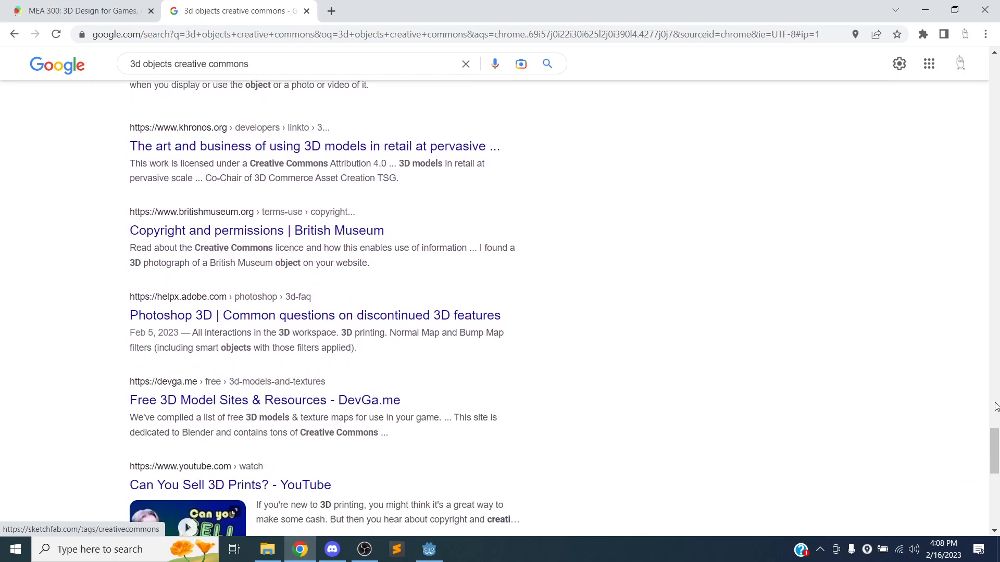
left_click_drag(994, 450, 986, 66)
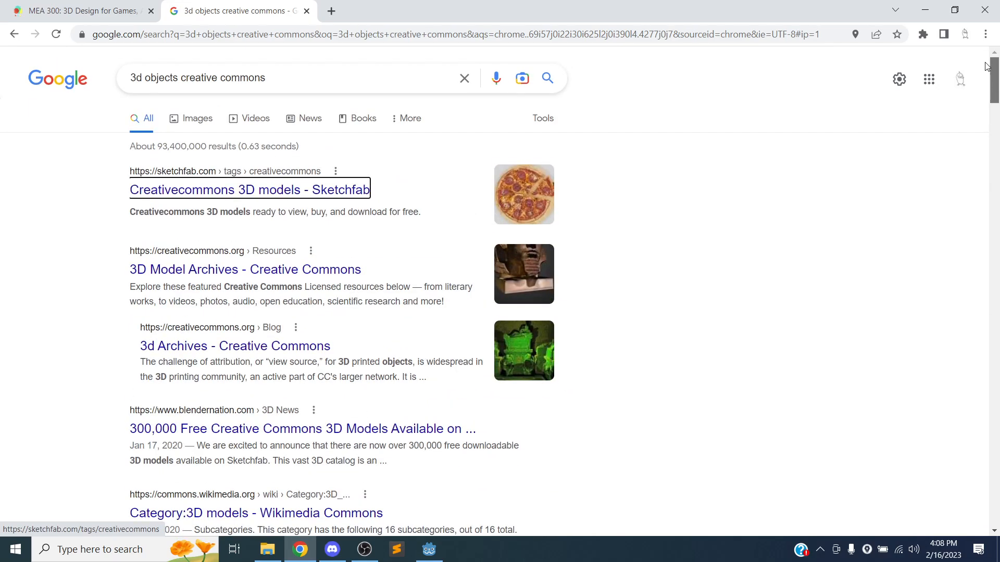
Open Sketchfab's Creativecommons 3D models page and scroll down to the Tree thumbnail.
left_click(147, 194)
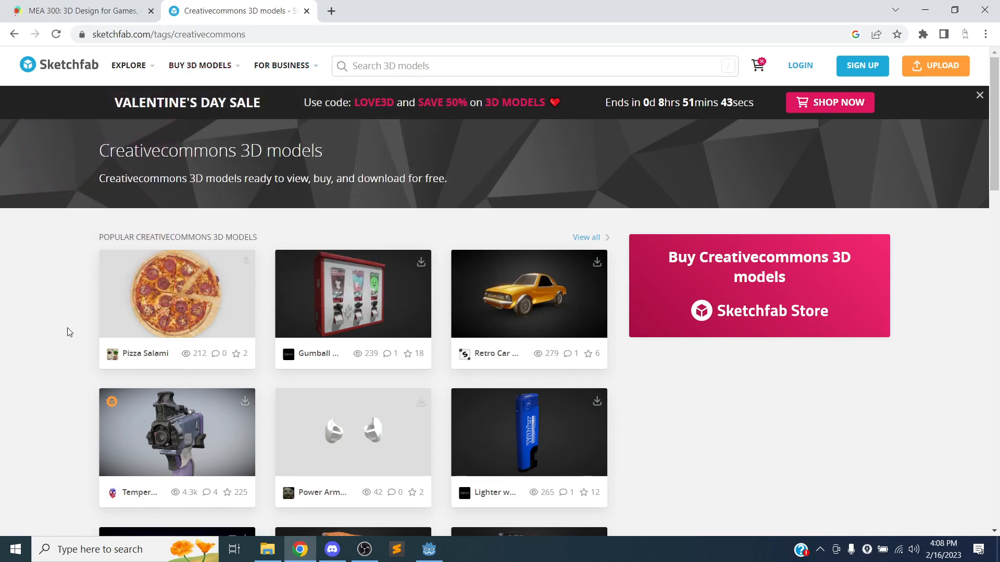
left_click_drag(99, 237, 281, 237)
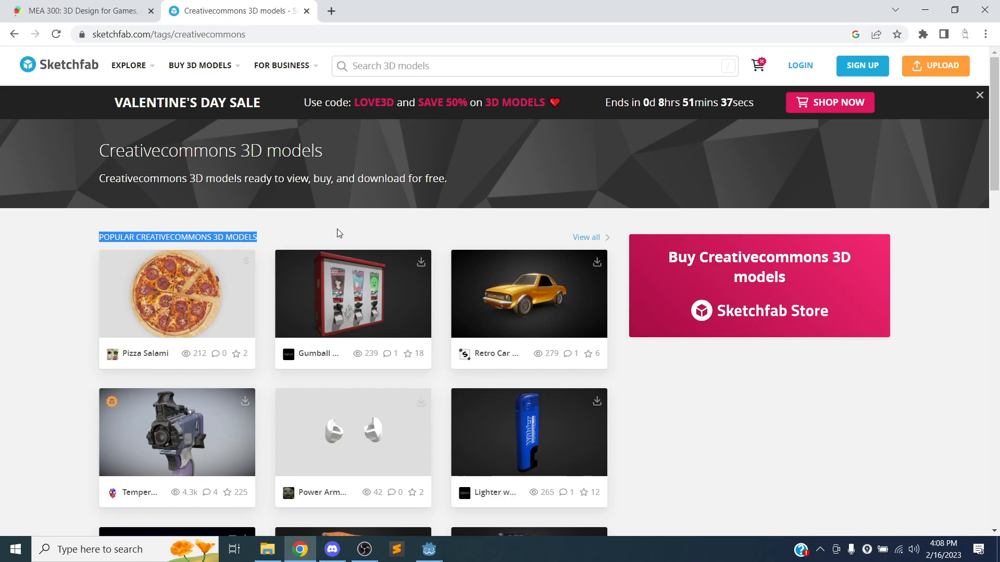
scroll(333, 237, "down", 2)
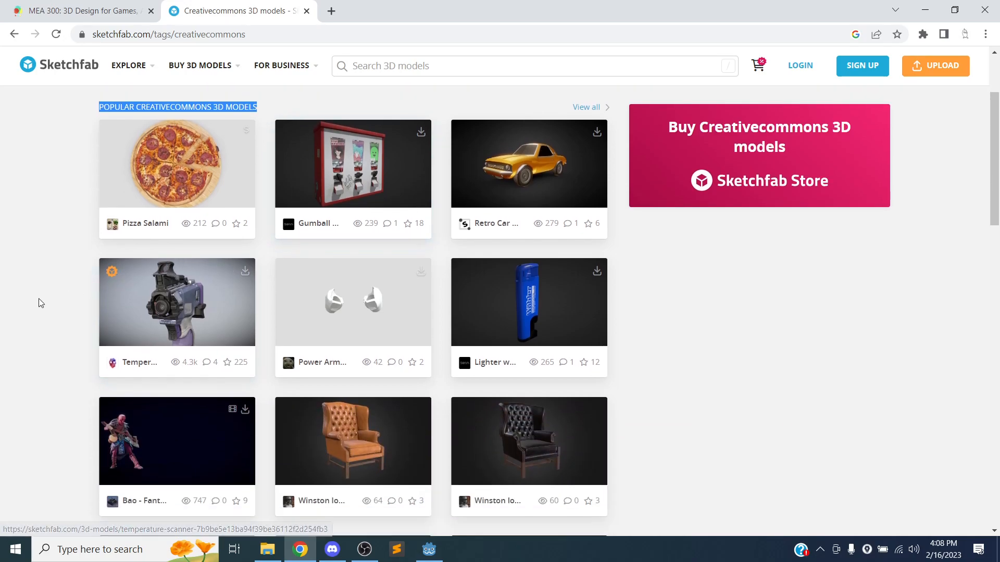
scroll(75, 259, "down", 4)
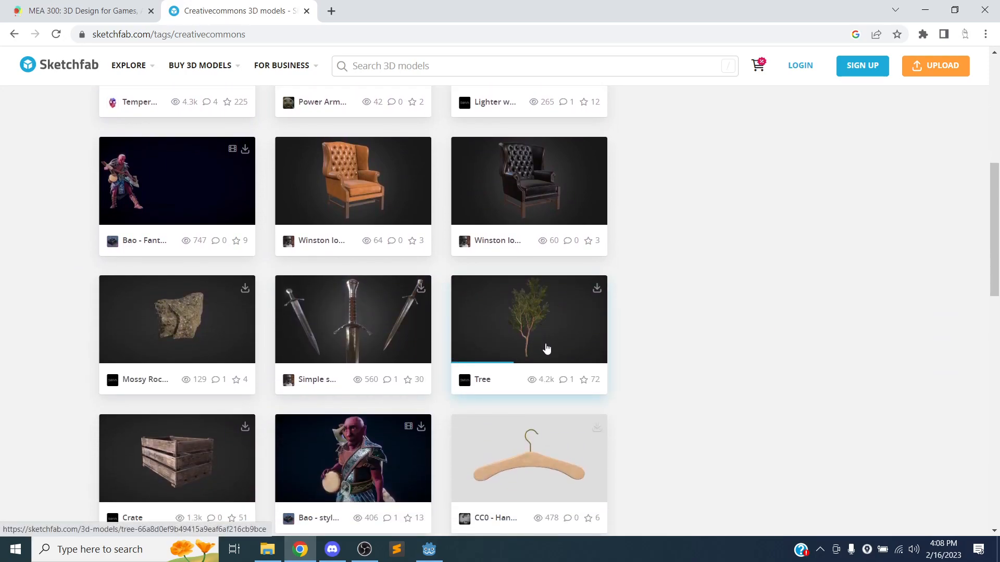
Open the Tree model page and orbit and zoom the 3D preview.
left_click(530, 324)
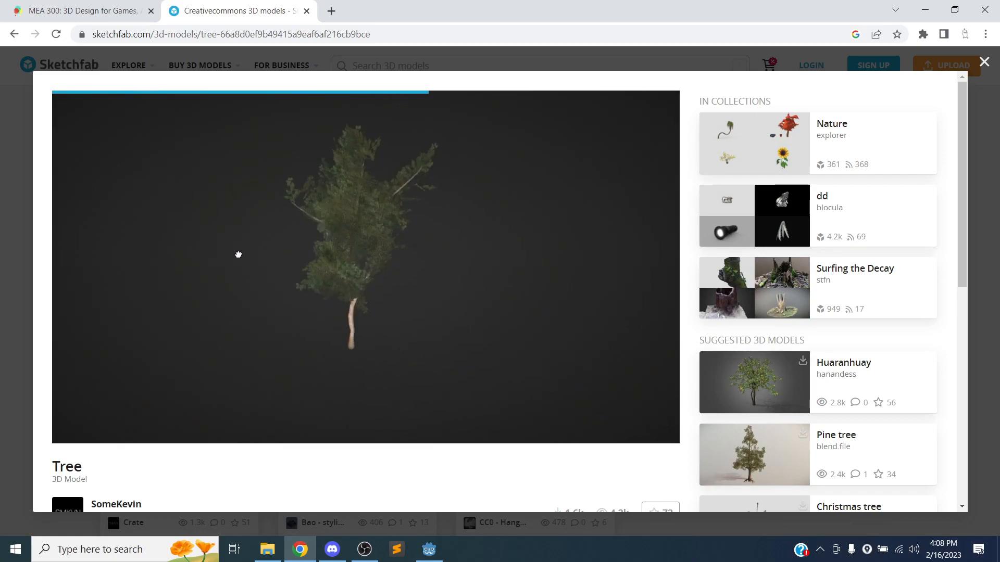
left_click_drag(361, 269, 389, 307)
scroll(457, 297, "up", 5)
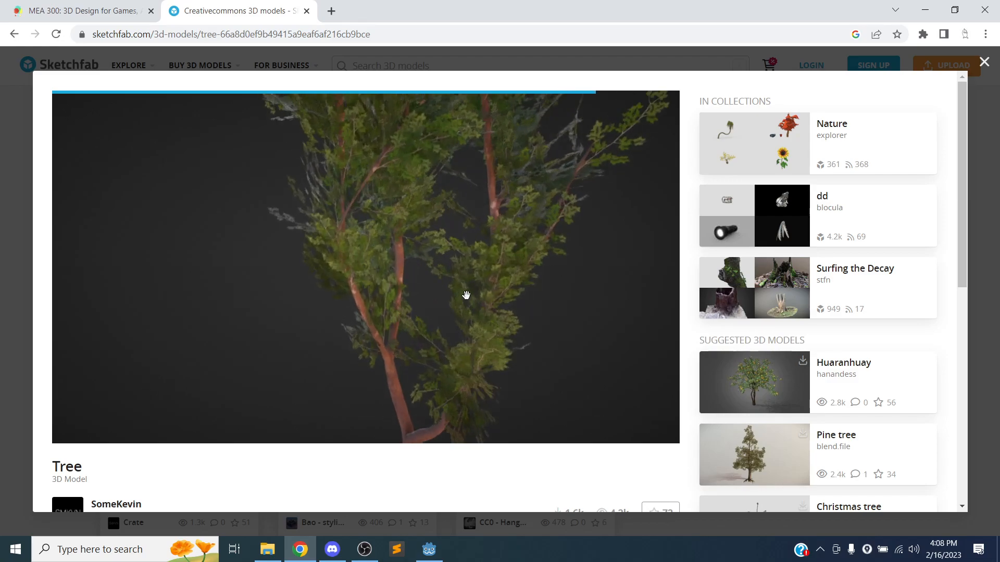
mouse_move(316, 324)
left_mouse_down()
mouse_move(283, 359)
mouse_move(414, 289)
left_mouse_up()
scroll(401, 295, "down", 5)
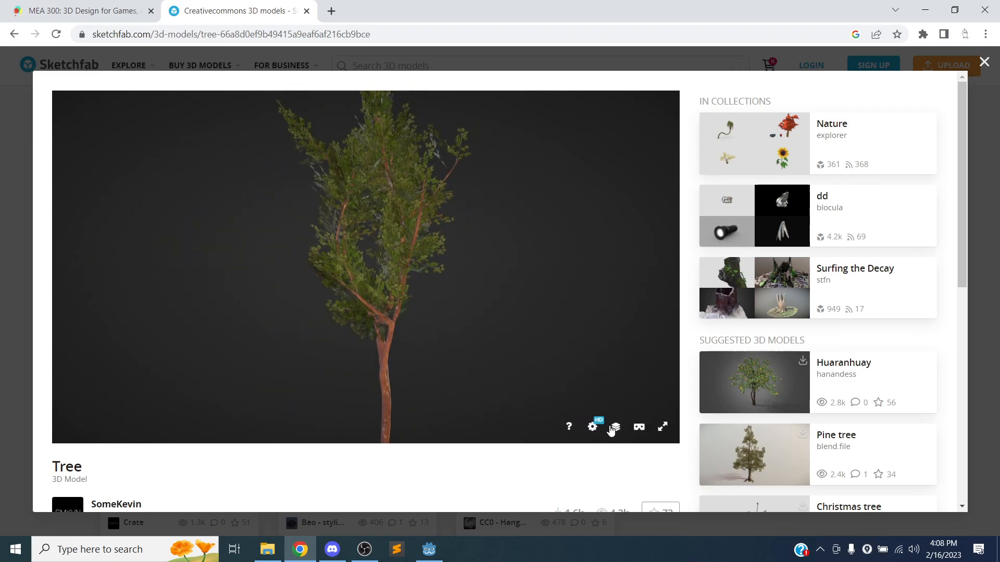
Check the viewer's texture settings and the Model Inspector panel.
left_click(592, 431)
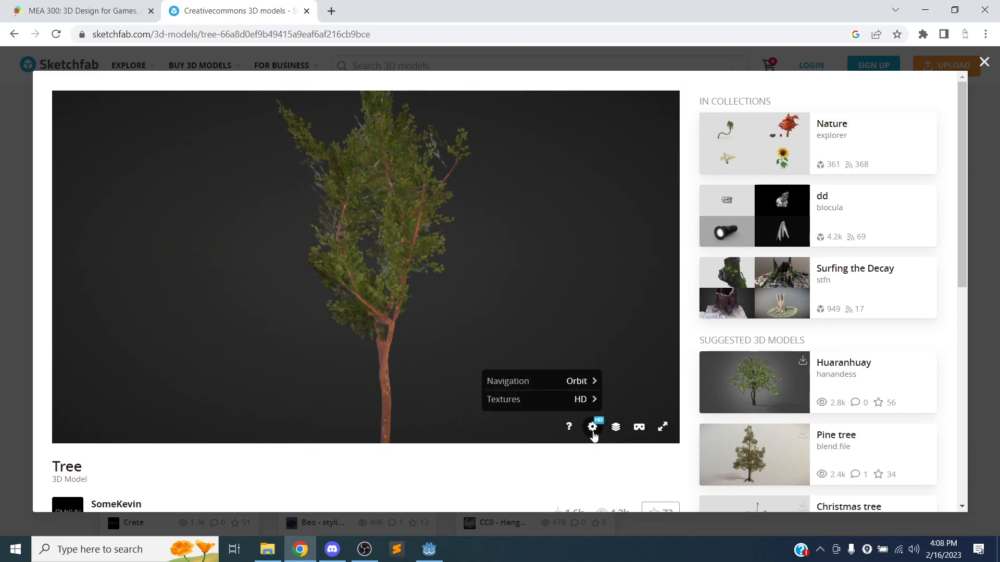
left_click(593, 428)
left_click(575, 401)
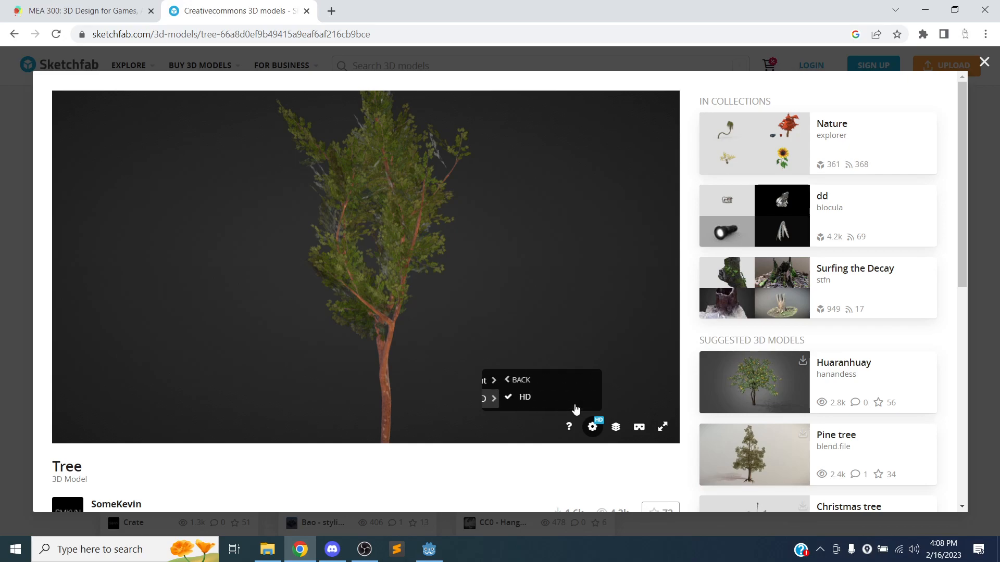
left_click(615, 430)
scroll(133, 207, "down", 4)
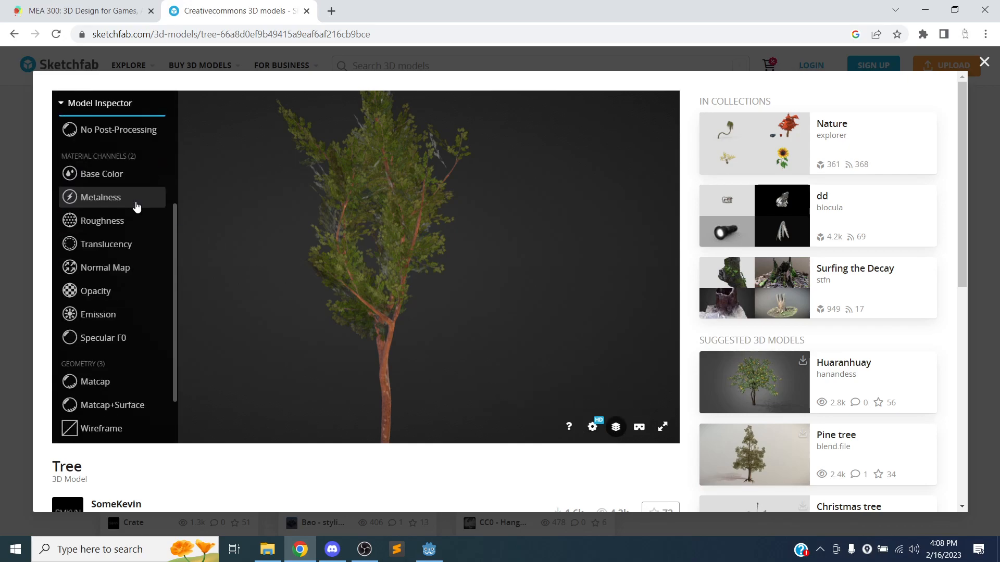
scroll(133, 206, "up", 4)
left_click(84, 103)
Rotate the tree once more, then scroll down to its CC Attribution license details.
left_click_drag(336, 230, 263, 308)
scroll(716, 238, "down", 2)
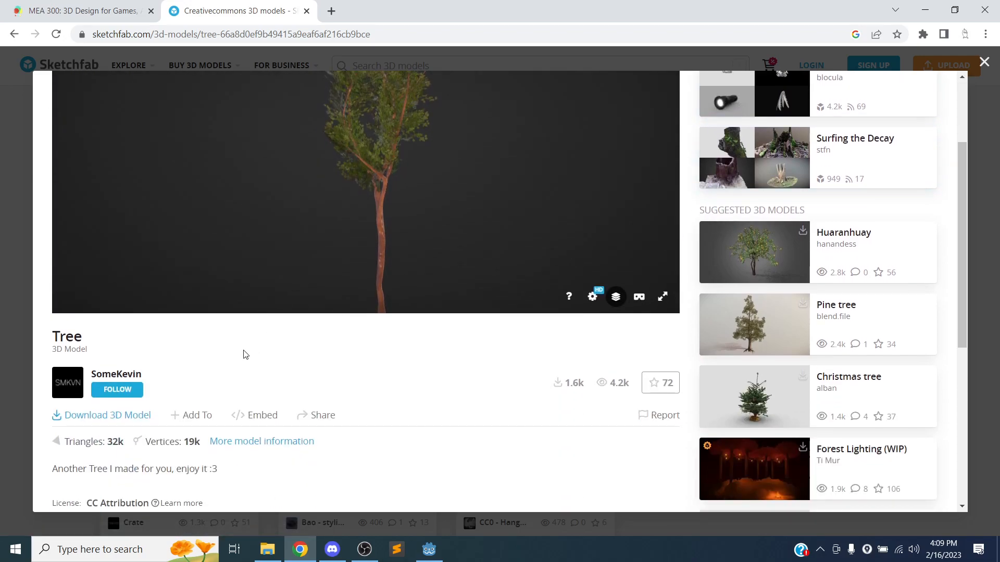
scroll(172, 312, "down", 2)
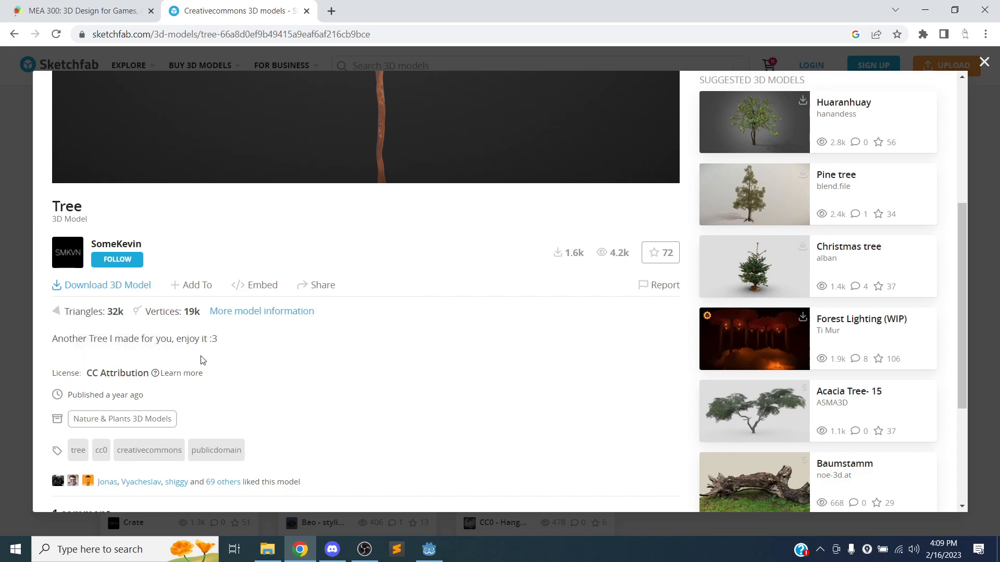
scroll(158, 356, "down", 4)
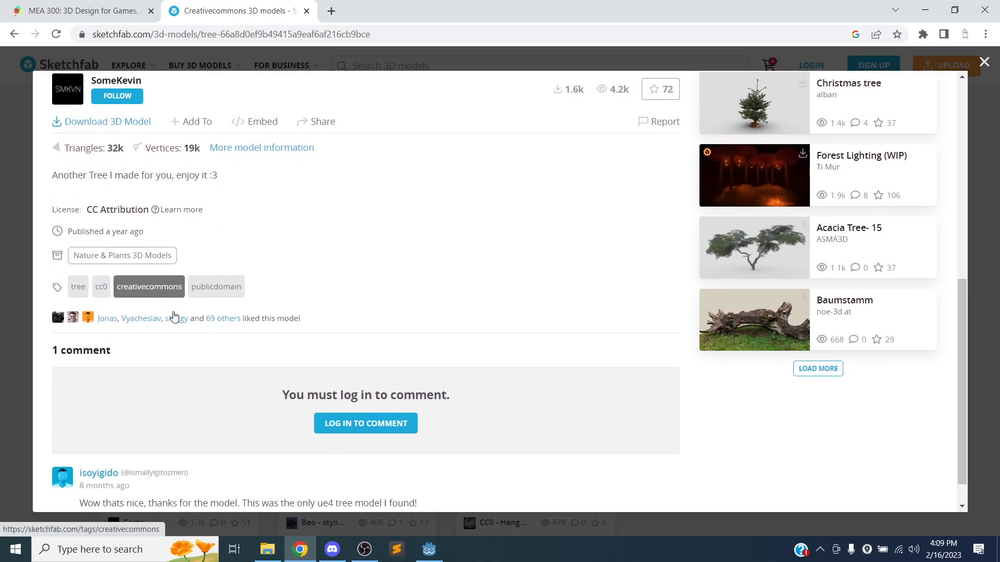
scroll(191, 276, "up", 4)
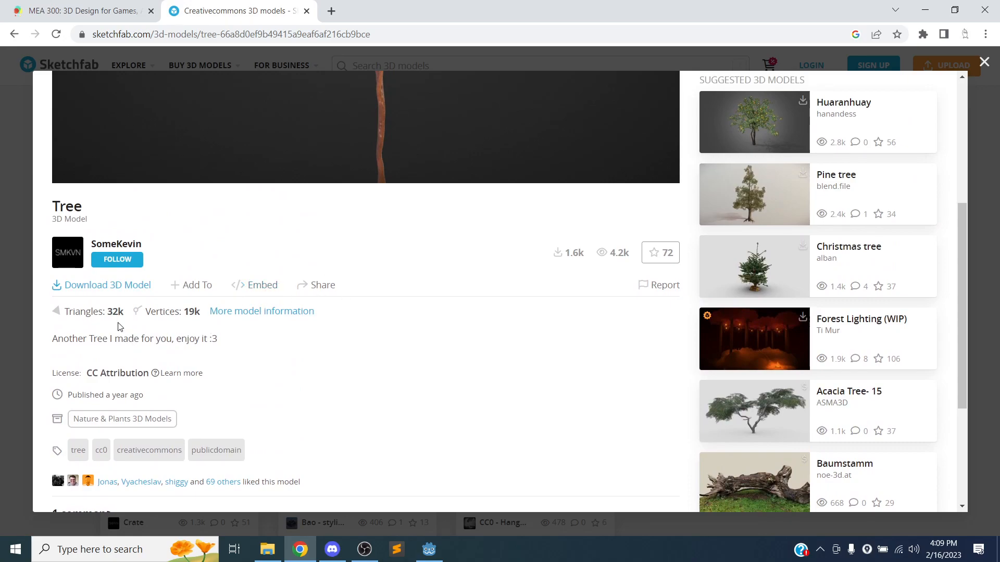
left_click(75, 287)
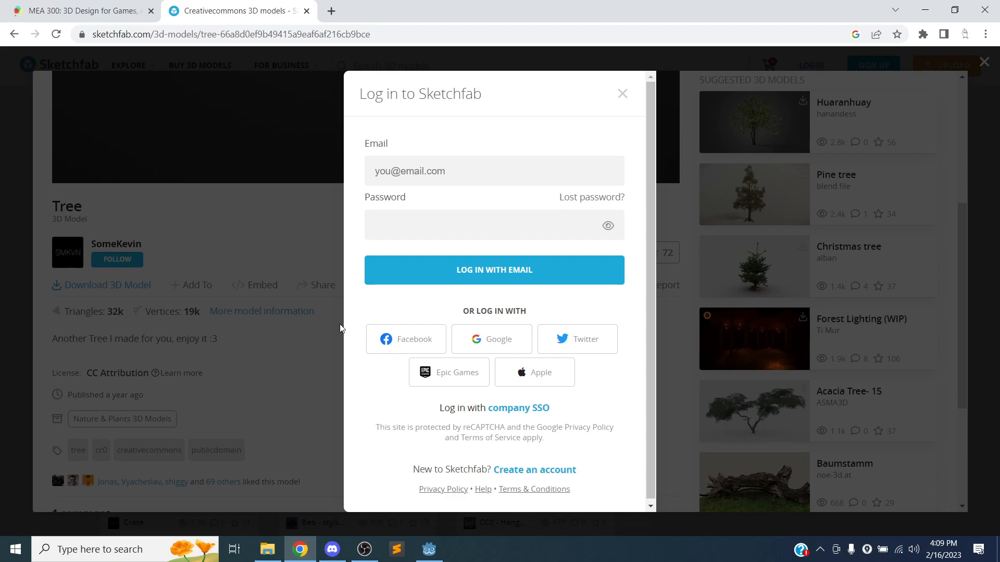
left_click(446, 181)
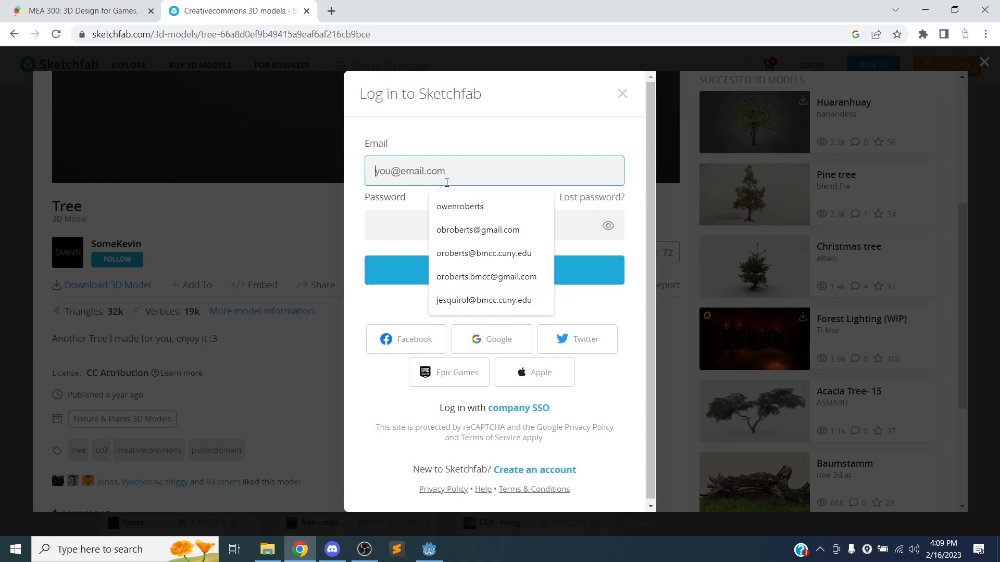
key("Down")
key("Down")
key("Down")
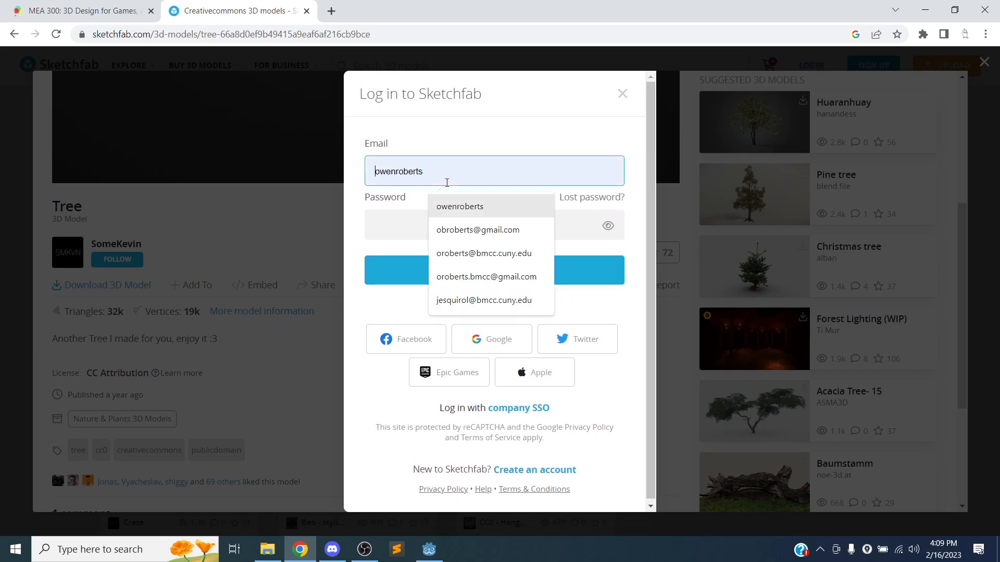
key("Return")
key("Tab")
type("********")
key("Return")
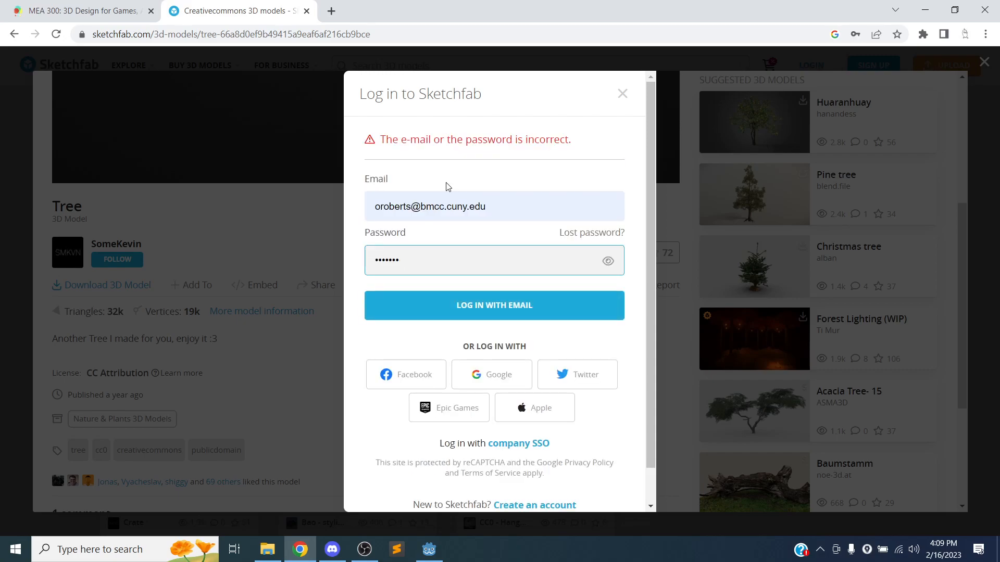
key("BackSpace")
key("BackSpace")
key("BackSpace")
type("**")
key("Return")
left_click(480, 301)
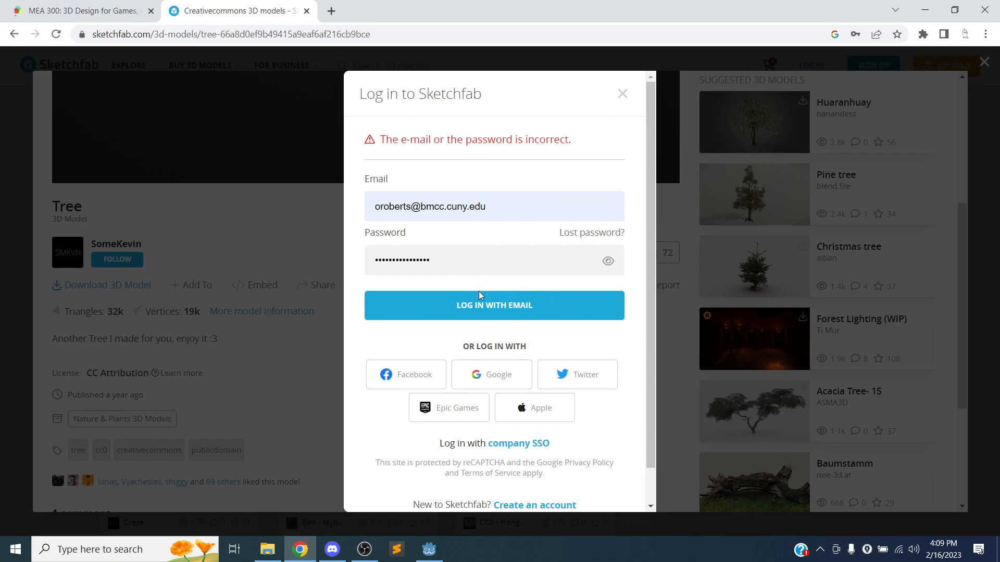
scroll(489, 329, "down", 1)
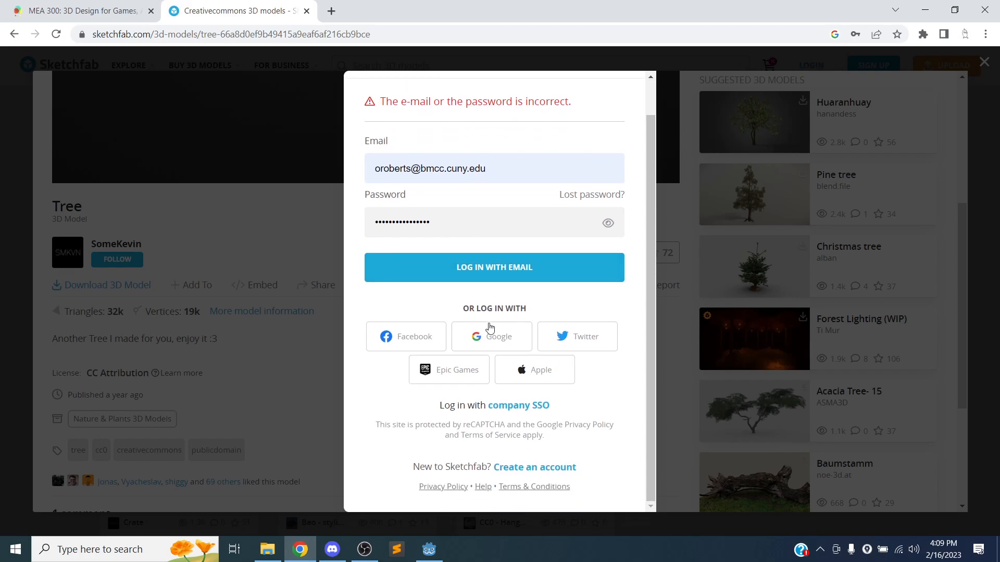
scroll(489, 312, "up", 1)
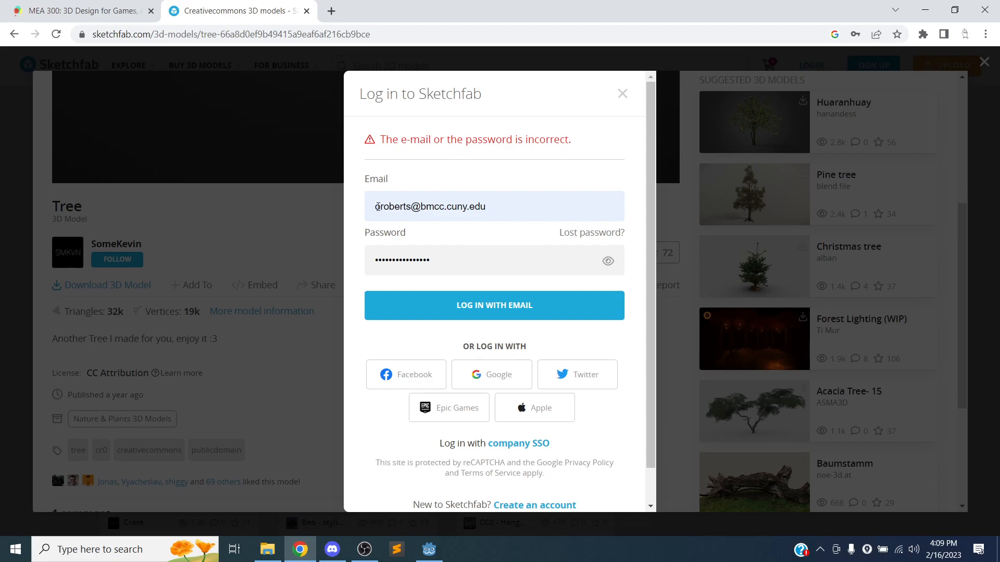
left_click(623, 94)
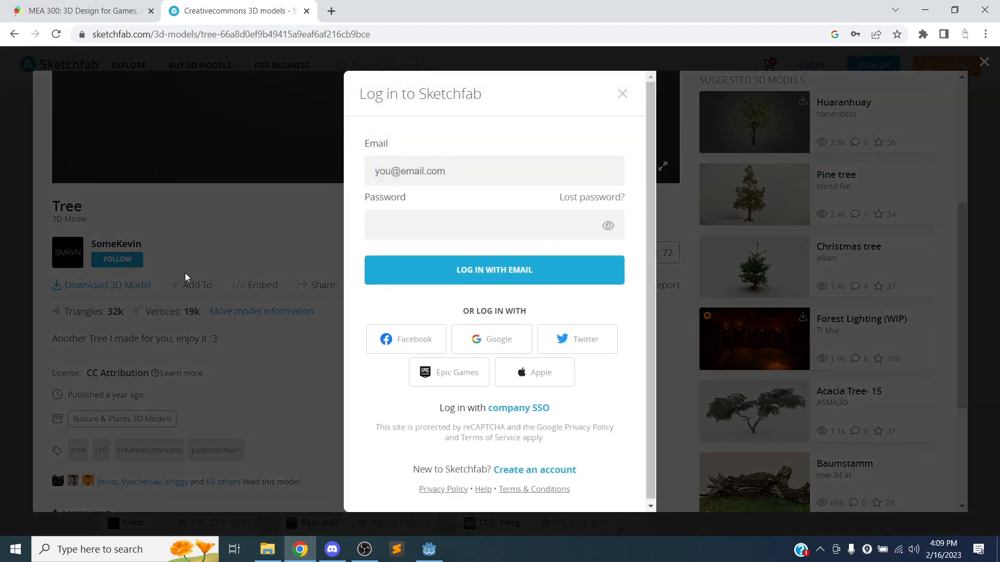
Try to download the Tree and submit the login form with the account e-mail.
left_click(103, 285)
left_click(456, 173)
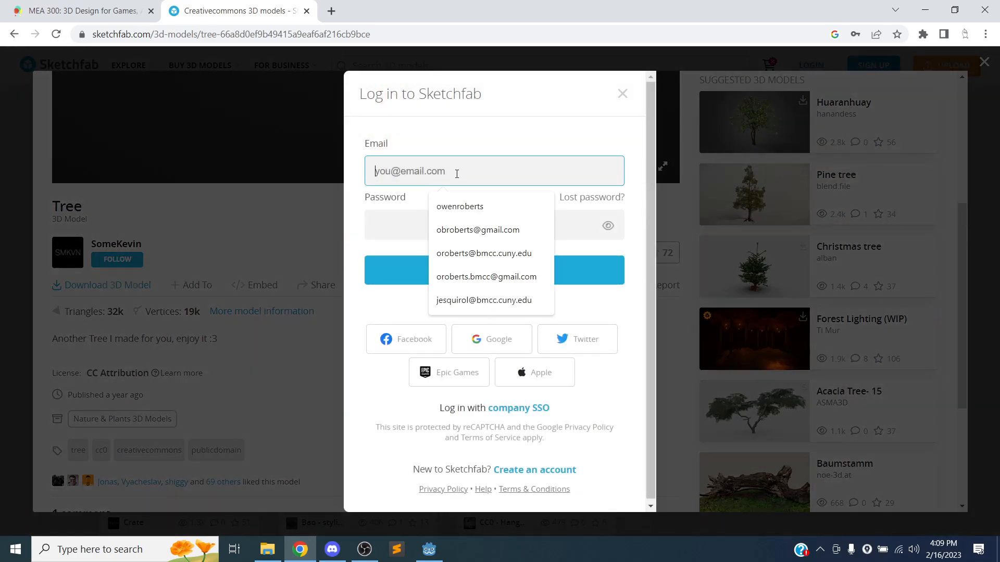
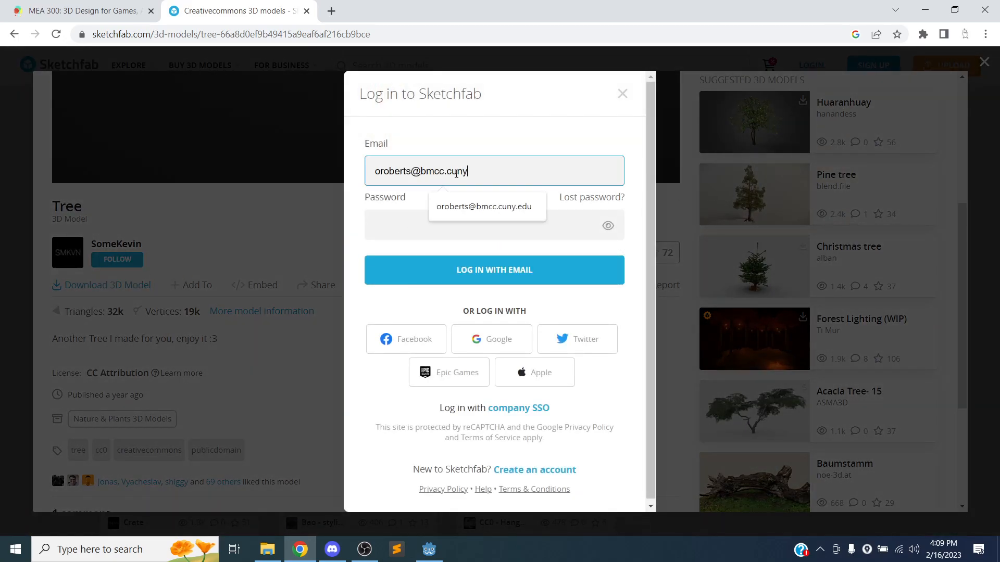
left_click(484, 206)
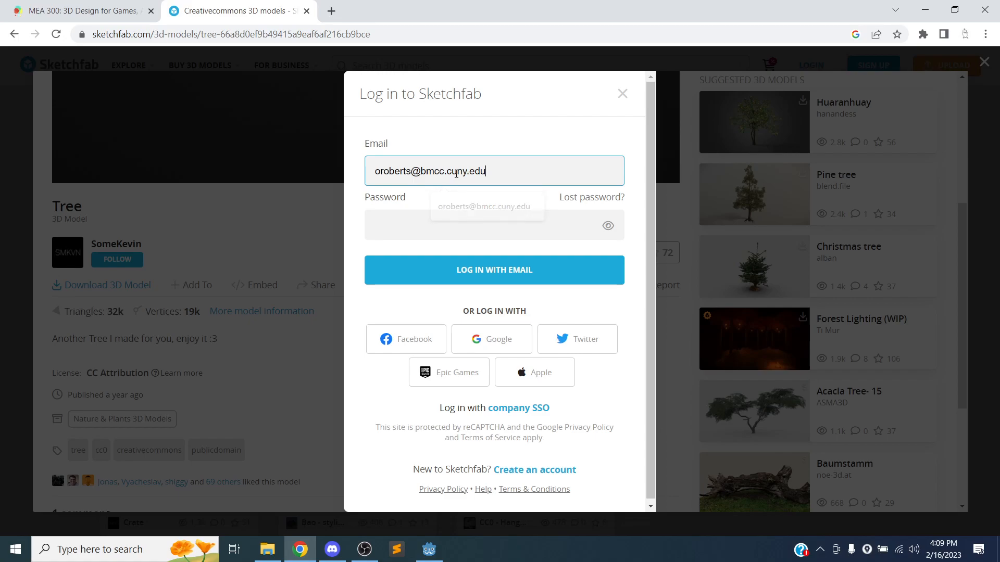
left_click(511, 271)
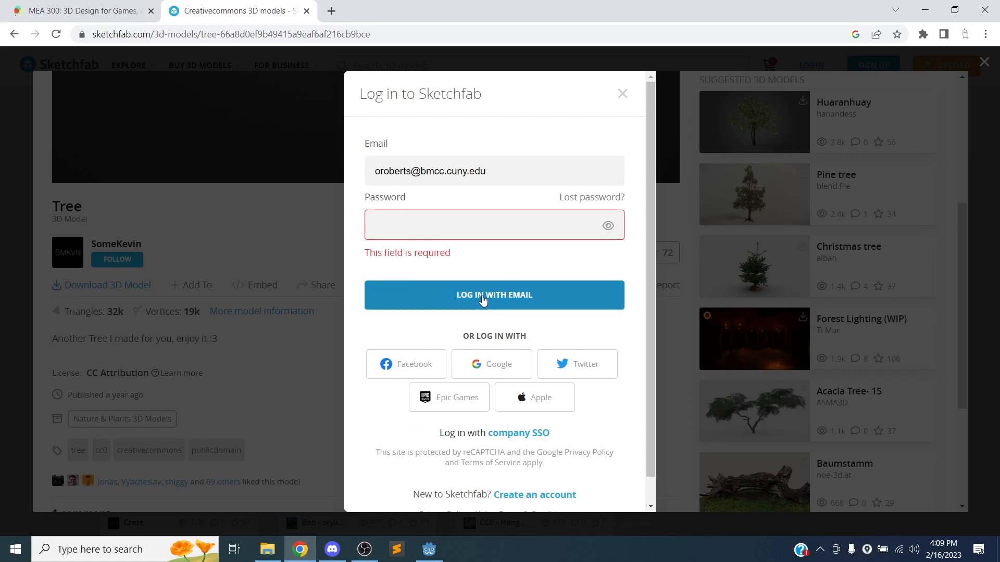
scroll(486, 322, "down", 1)
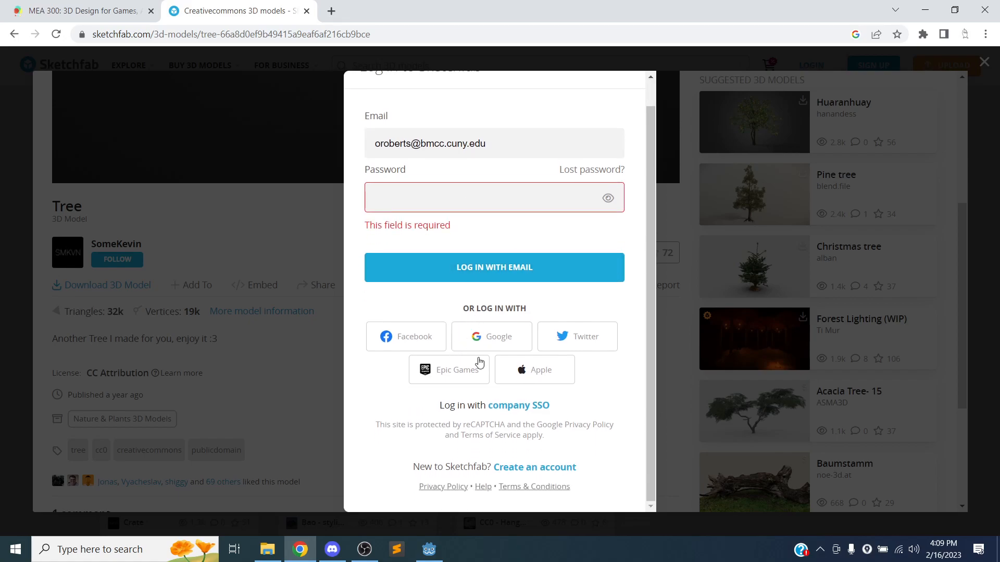
Request a Sketchfab password reset e-mail.
left_click(588, 170)
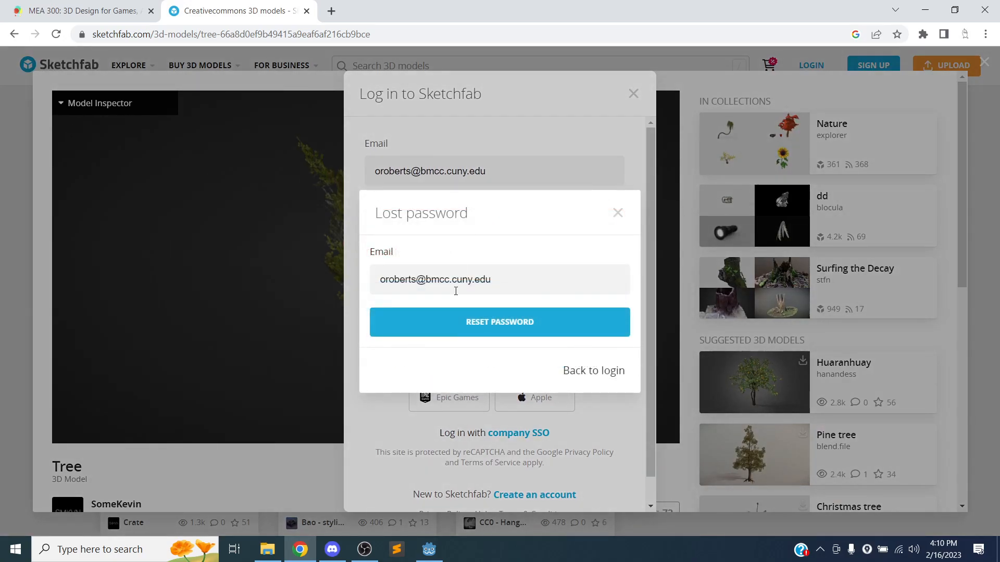
left_click(476, 328)
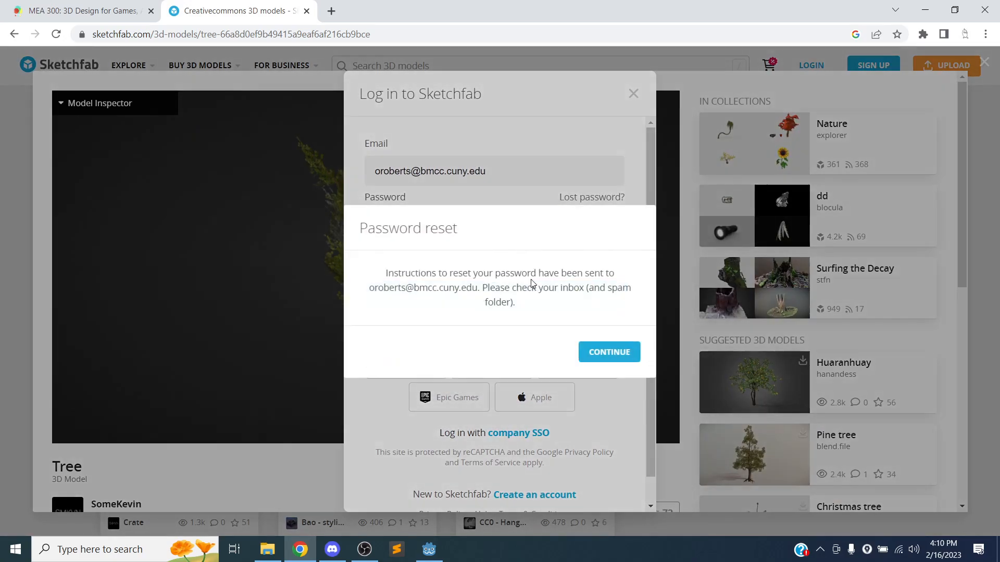
left_click(610, 354)
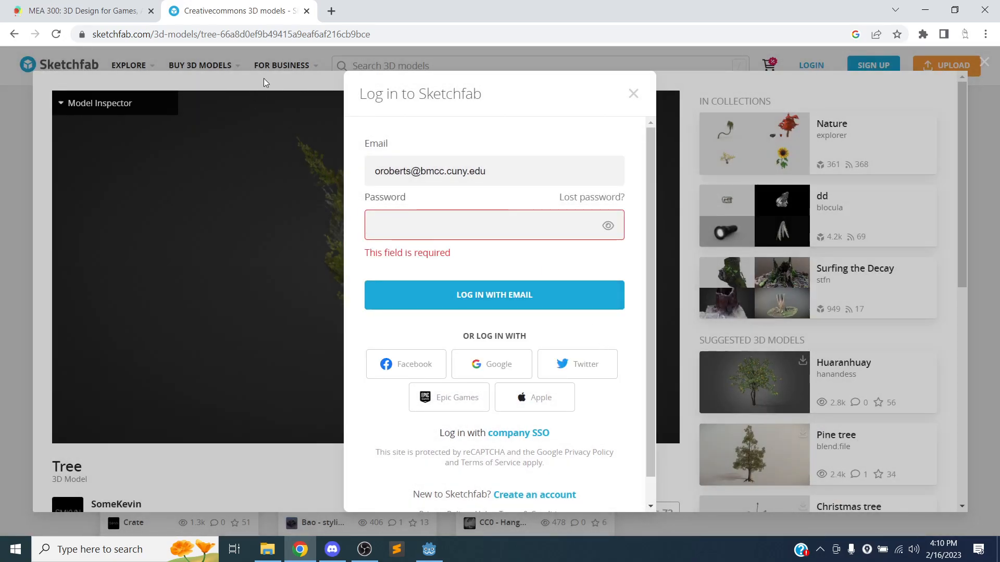
Sign in to the school webmail (owa) in a new tab, then return to Sketchfab.
left_click(332, 11)
type("owa")
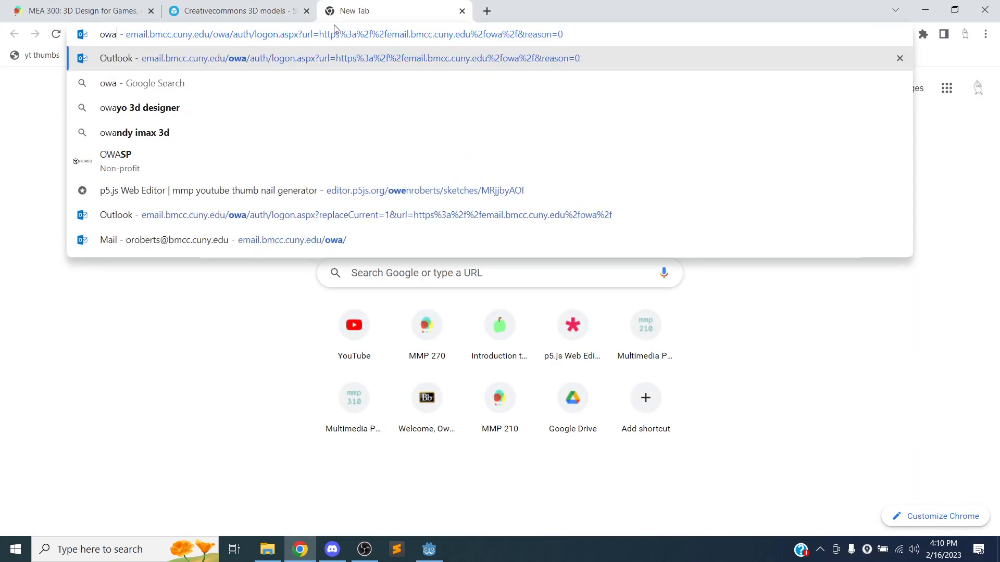
key("Return")
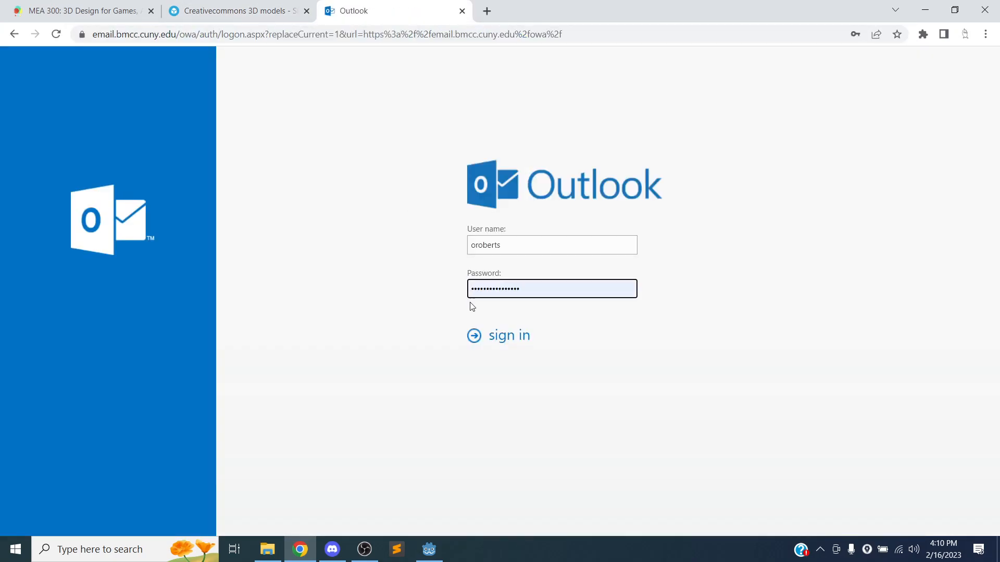
left_click(494, 334)
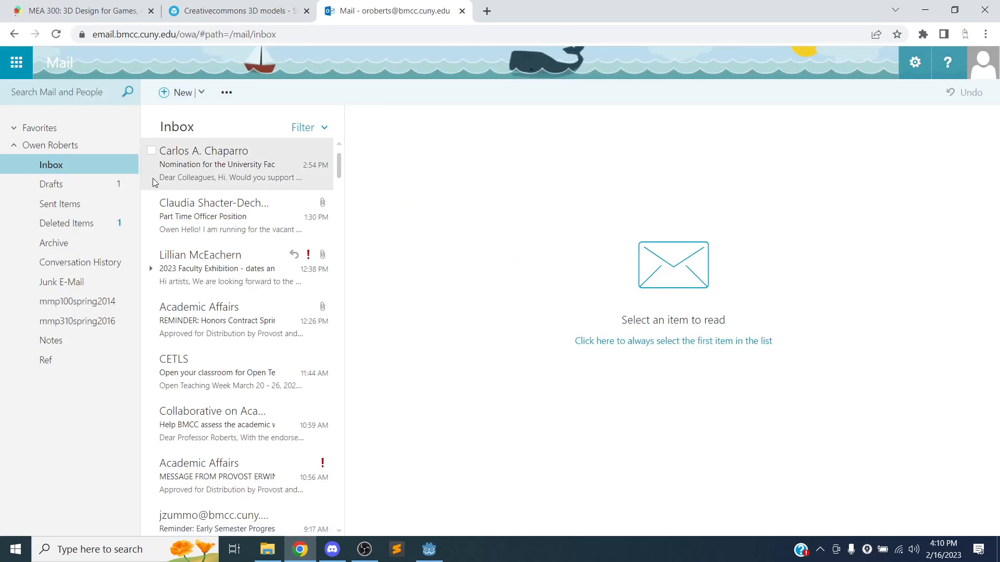
left_click(240, 11)
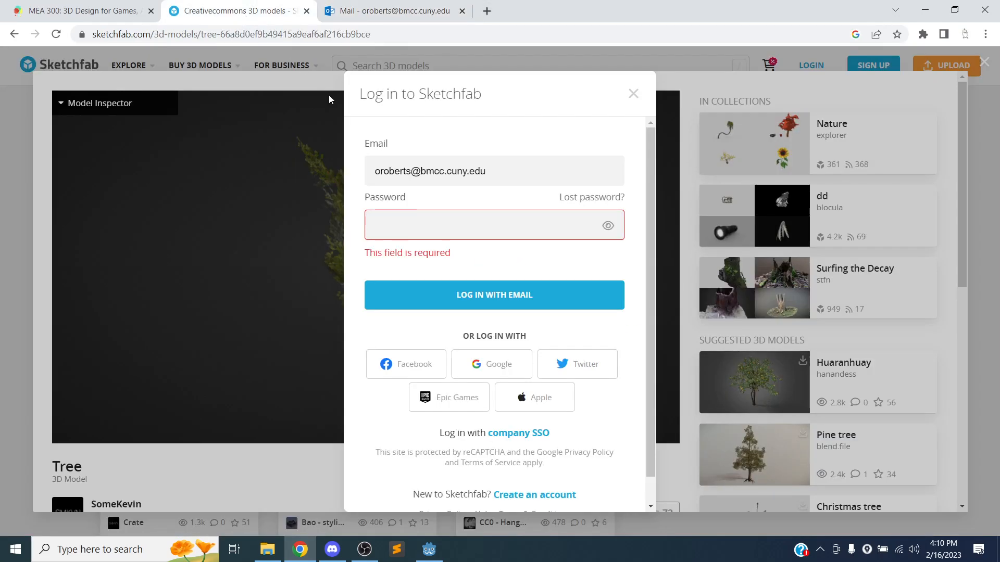
scroll(456, 227, "down", 1)
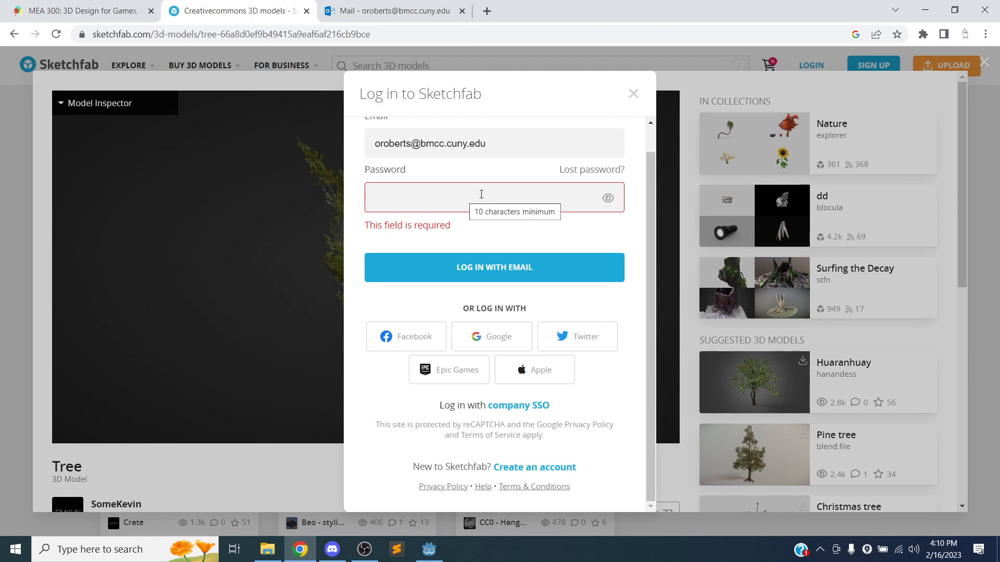
Sign in to Sketchfab with a Google account and close the webmail tab.
left_click(510, 343)
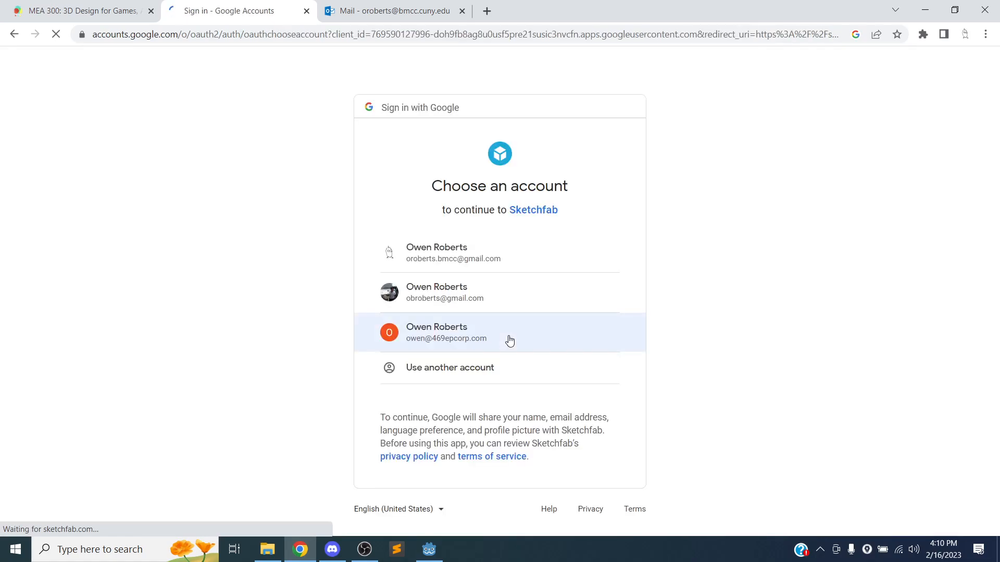
left_click(489, 257)
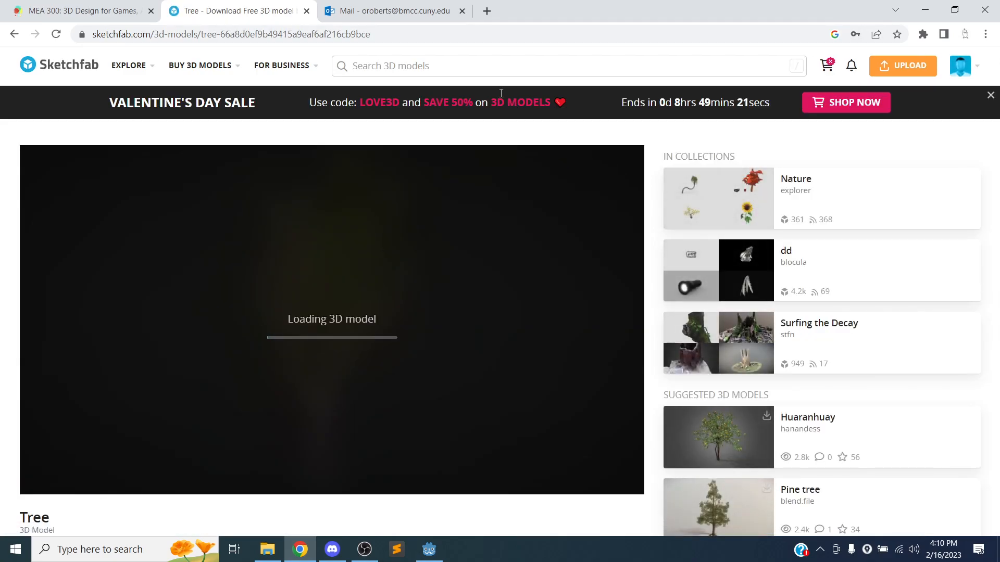
left_click(461, 11)
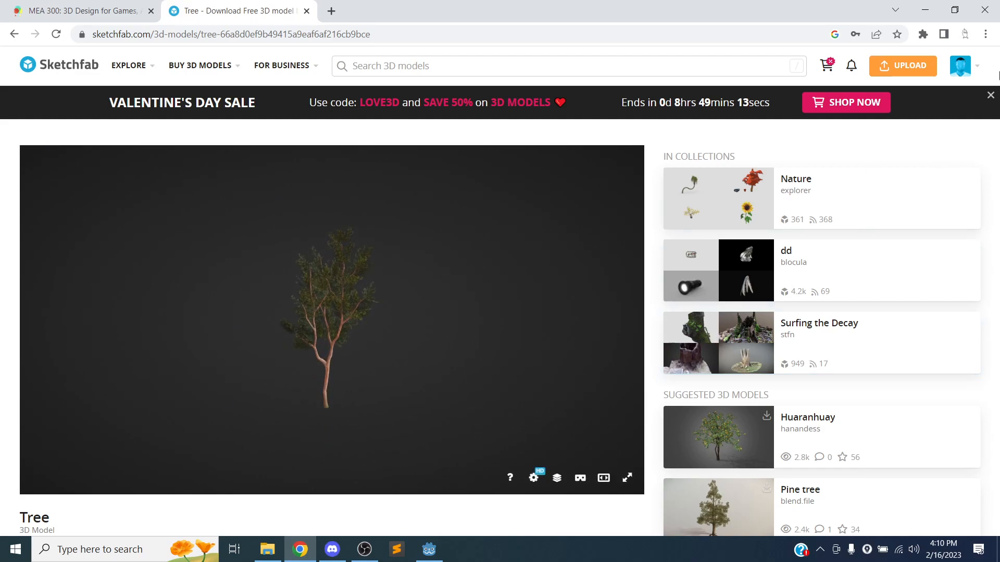
Accept the updated Terms of Use and open the Tree model's download options.
left_click(991, 95)
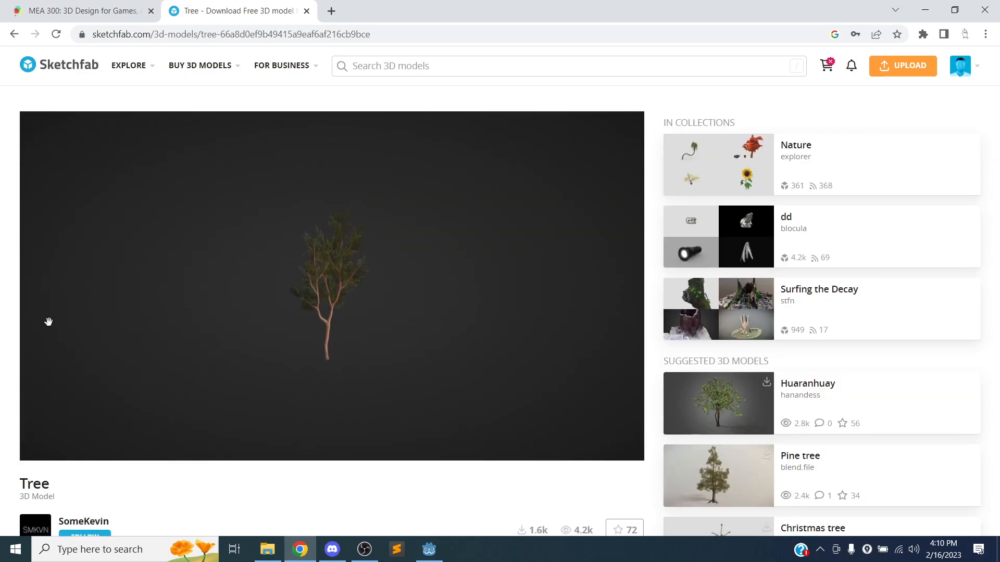
left_click(56, 34)
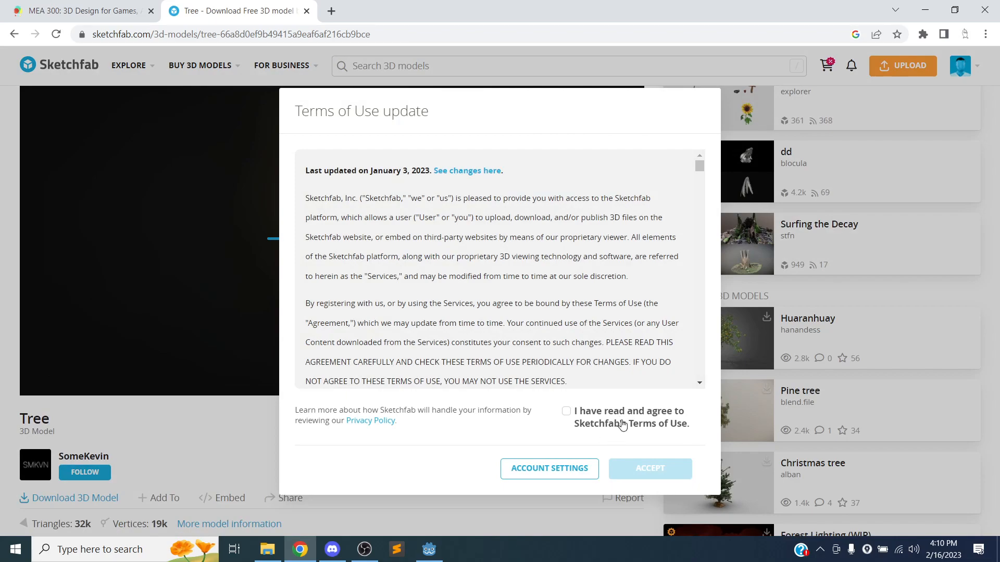
left_click(569, 414)
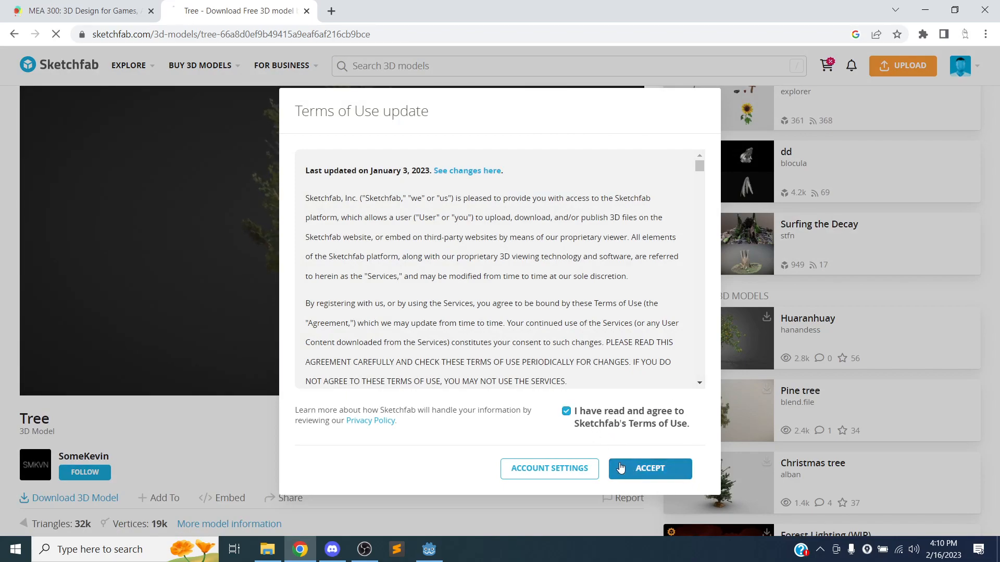
left_click(622, 468)
scroll(256, 332, "down", 3)
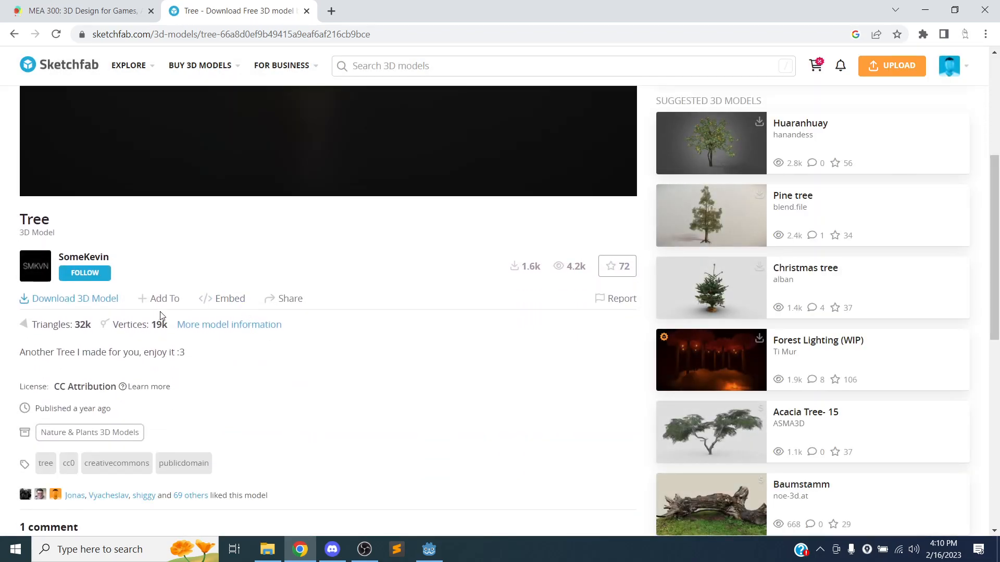
left_click(83, 299)
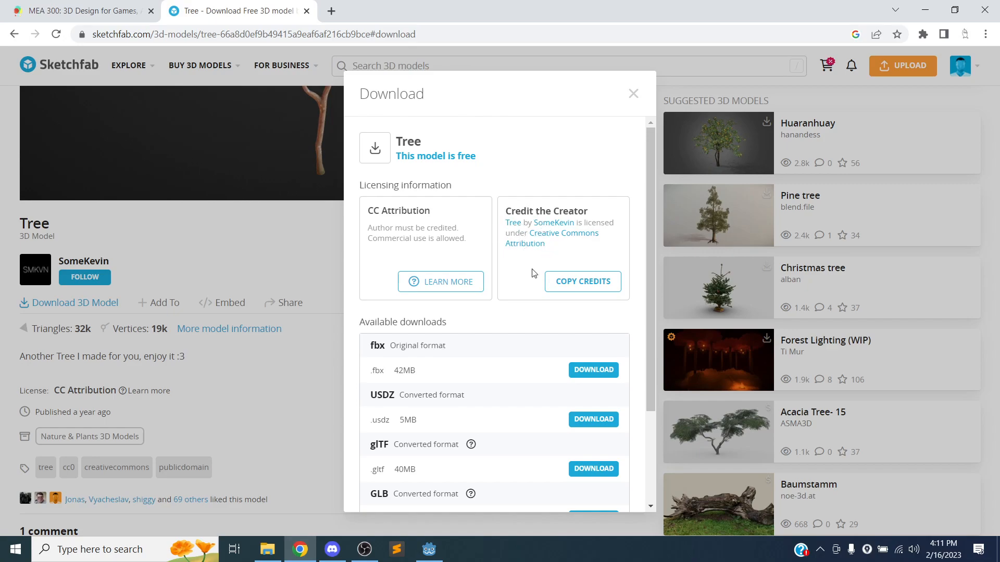
Copy the Tree's attribution credits and bring up the 3D_Game_Template folder in File Explorer.
left_click(589, 285)
left_click(268, 550)
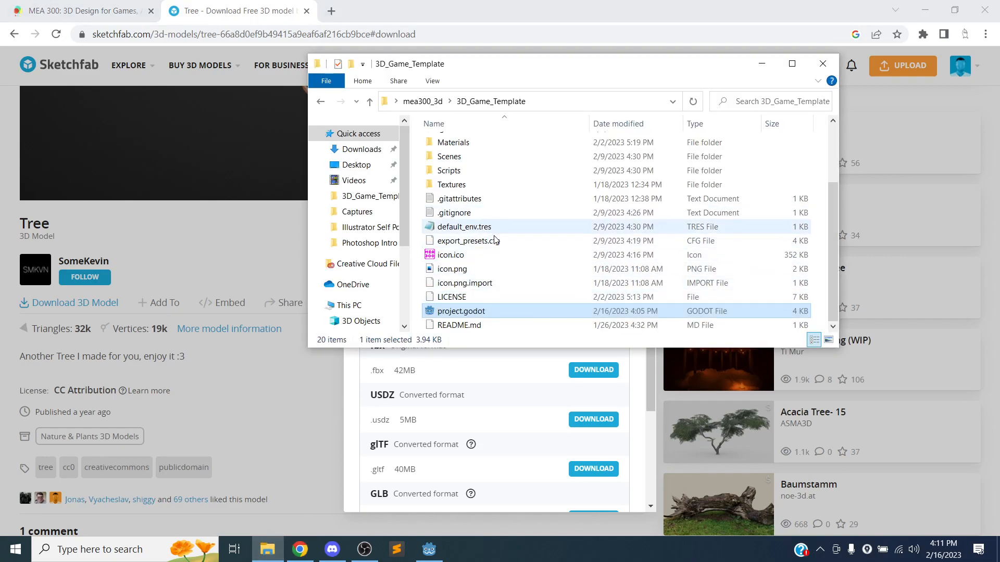
scroll(486, 262, "up", 2)
scroll(487, 268, "down", 2)
Launch Notepad and paste the copied Tree attribution credits.
left_click(117, 548)
type("tex")
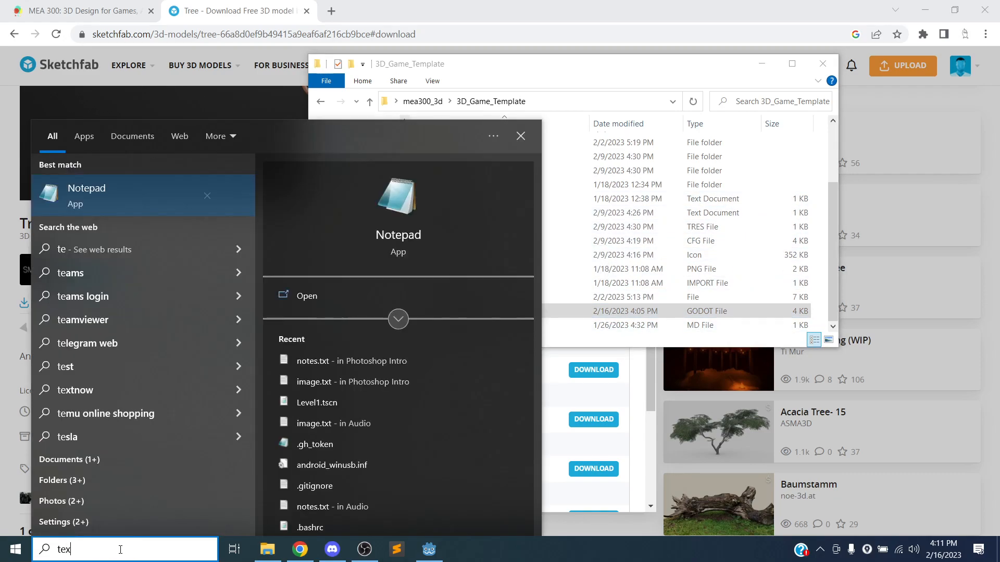
type("t")
left_click(159, 202)
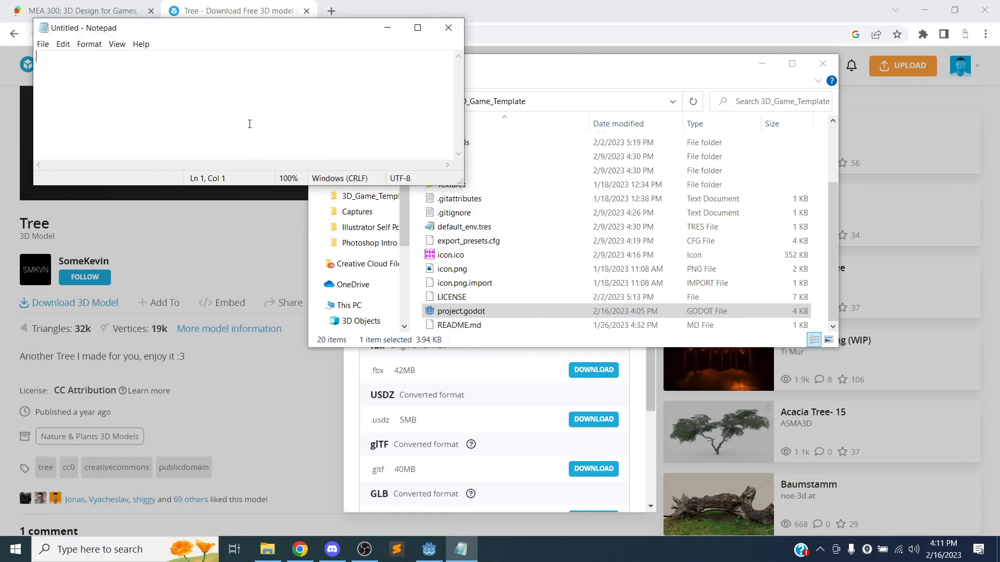
type("...nder Creative Commons Attribution (http://creativecommons.org/licenses/by/4.0/).")
Start saving the file and browse to Desktop > mea300_3d > 3D_Game_Template.
key("ctrl+s")
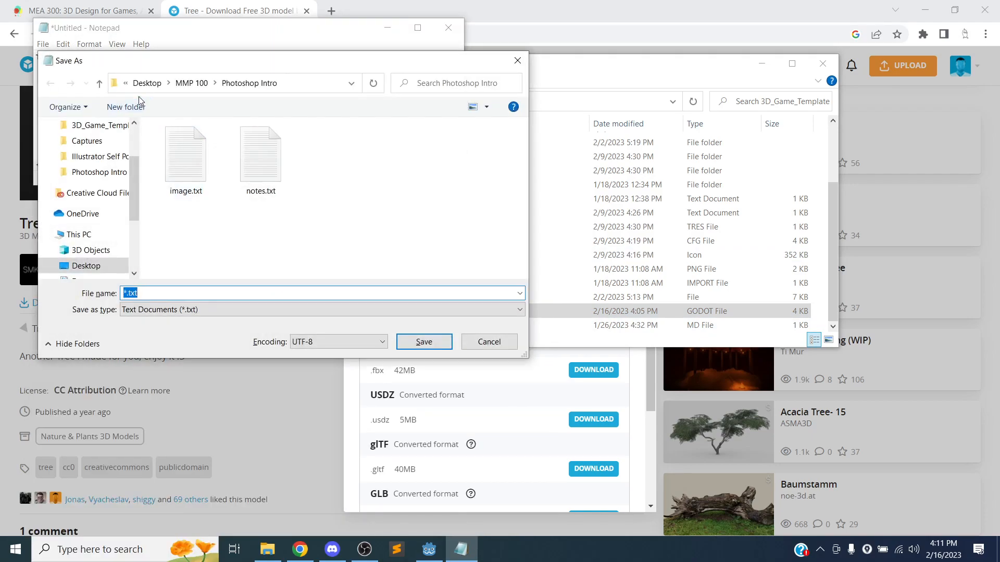
left_click(147, 83)
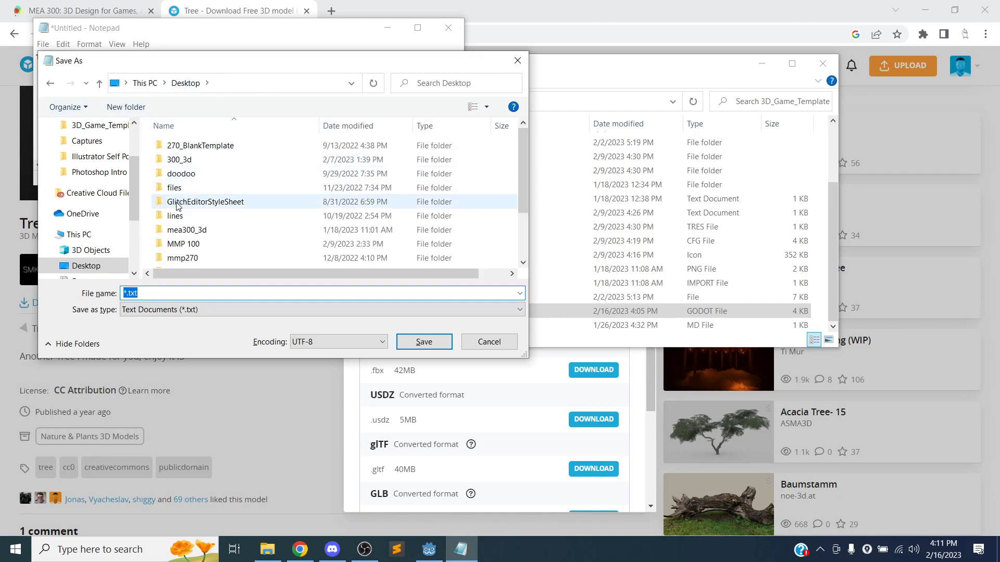
scroll(187, 208, "down", 1)
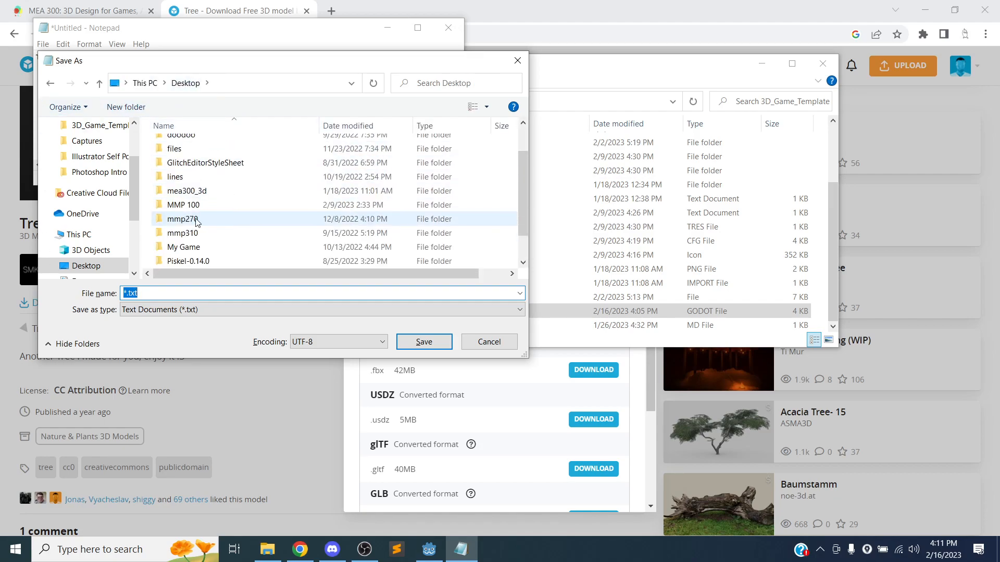
double_click(207, 192)
double_click(218, 163)
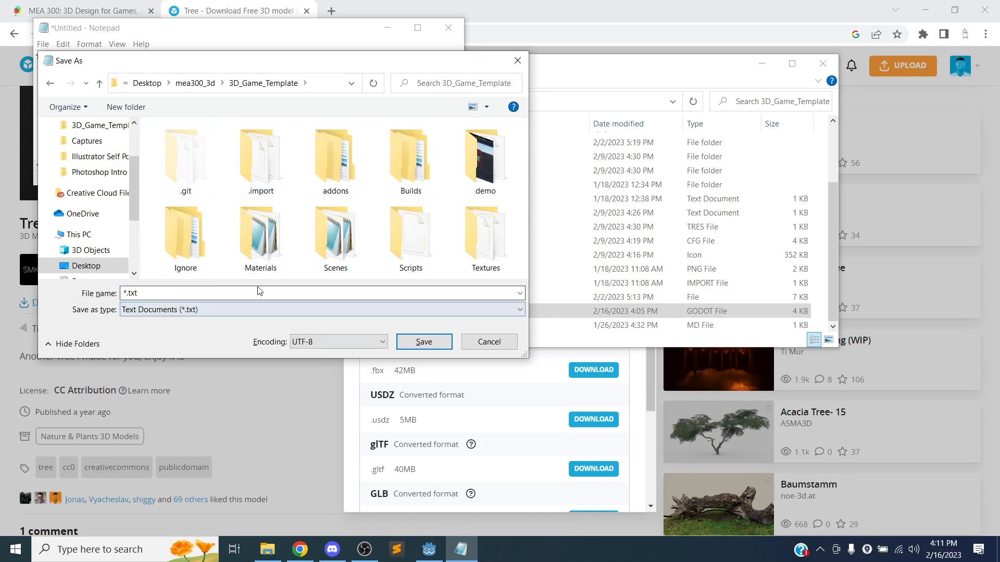
Save the file as sources.txt and close Notepad.
double_click(125, 293)
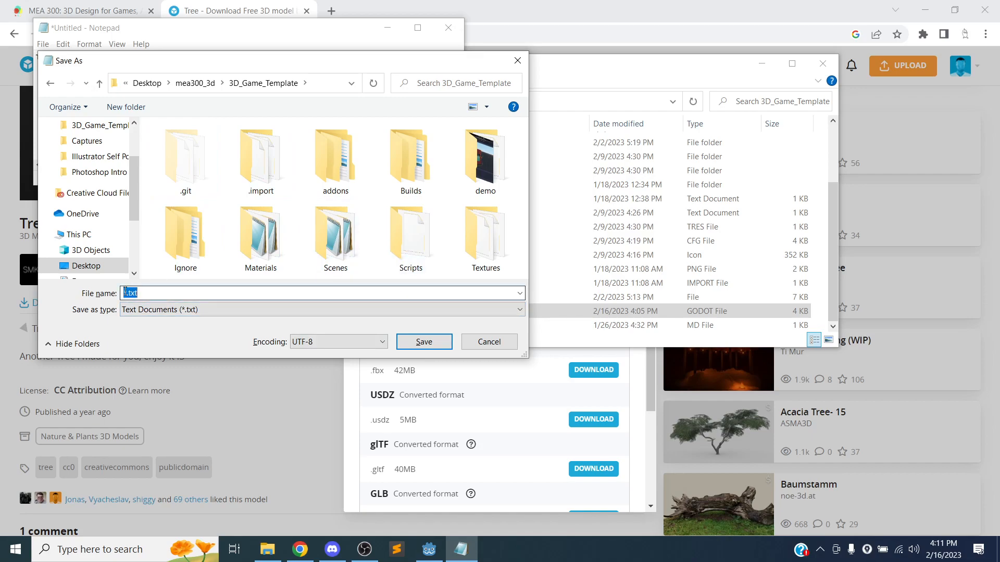
key("Left")
key("Delete")
type("cita")
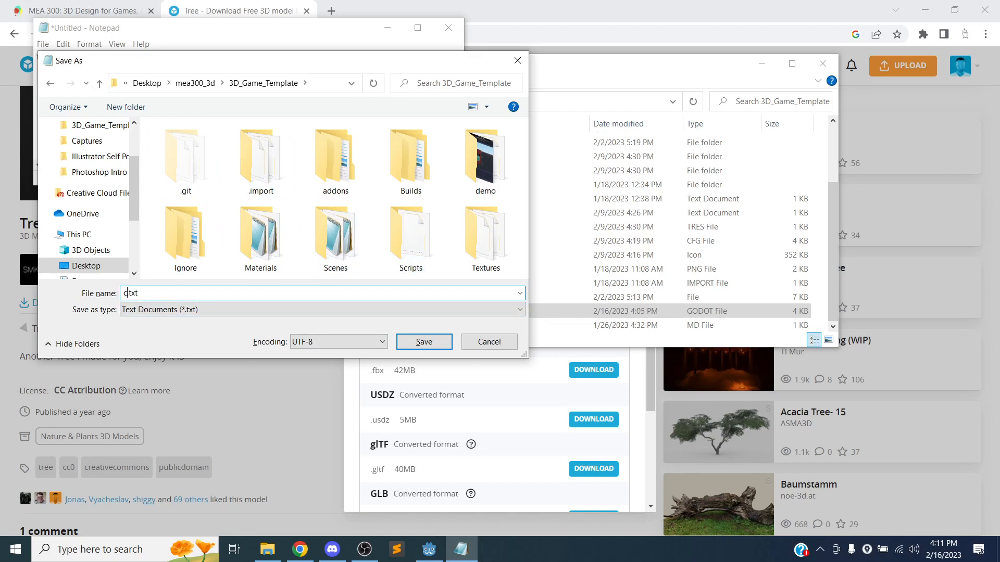
key("BackSpace")
key("BackSpace")
key("BackSpace")
key("BackSpace")
type("sources")
key("Return")
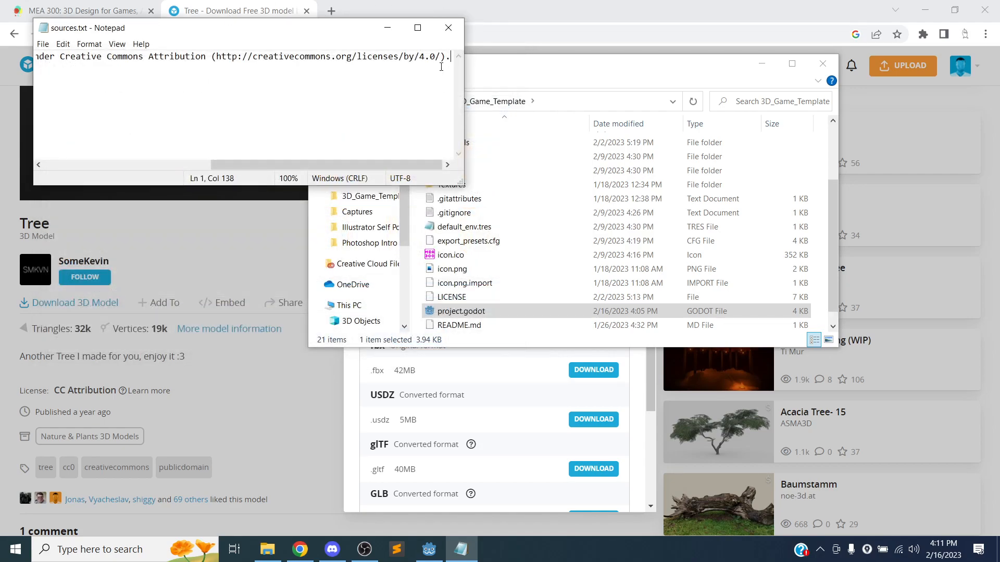
left_click_drag(364, 165, 198, 165)
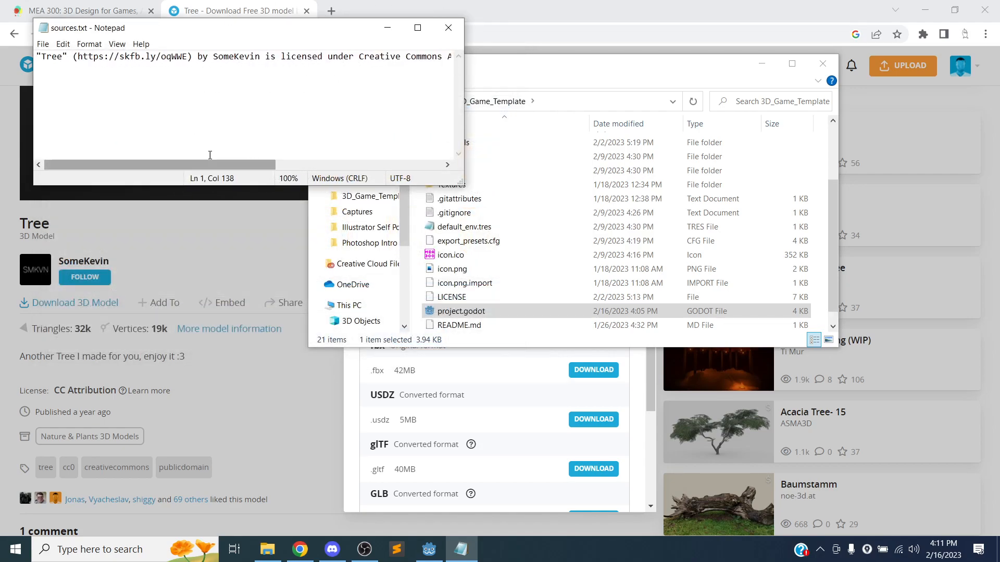
left_click(448, 28)
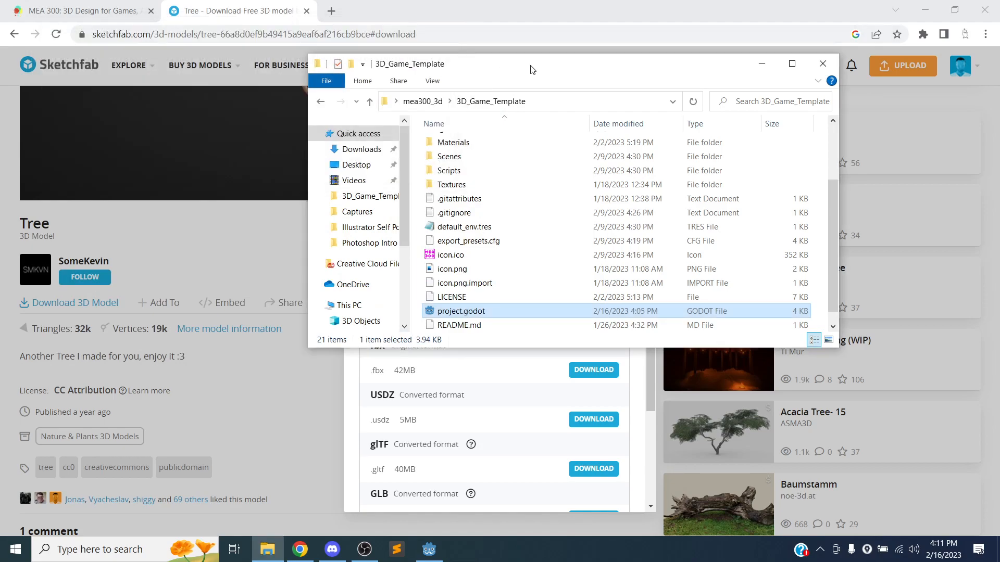
Compare the Tree's download sizes (fbx 42MB, usdz 5MB, glb 41MB), then close the download options.
left_click_drag(509, 63, 595, 41)
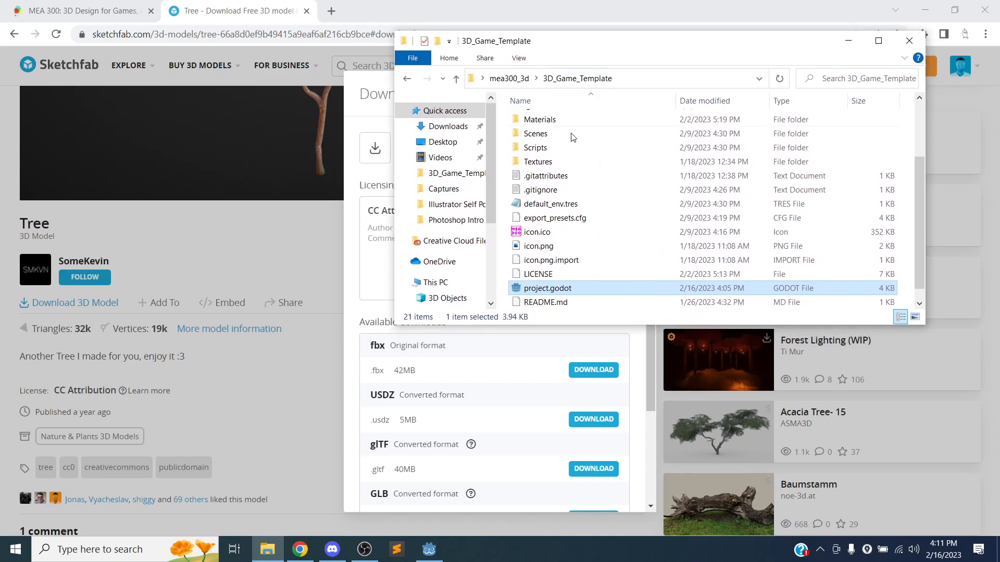
scroll(580, 184, "down", 1)
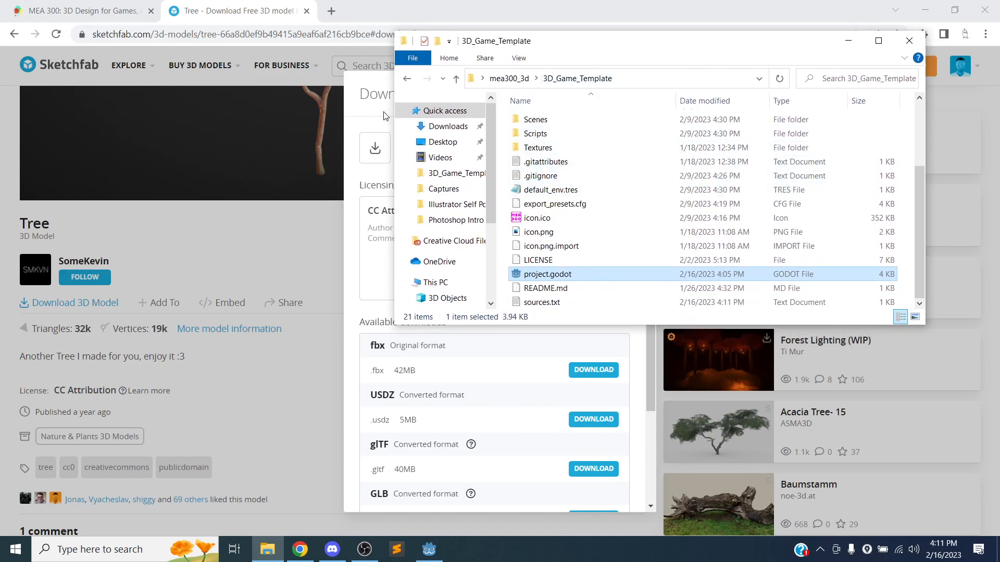
left_click(364, 99)
scroll(469, 175, "down", 3)
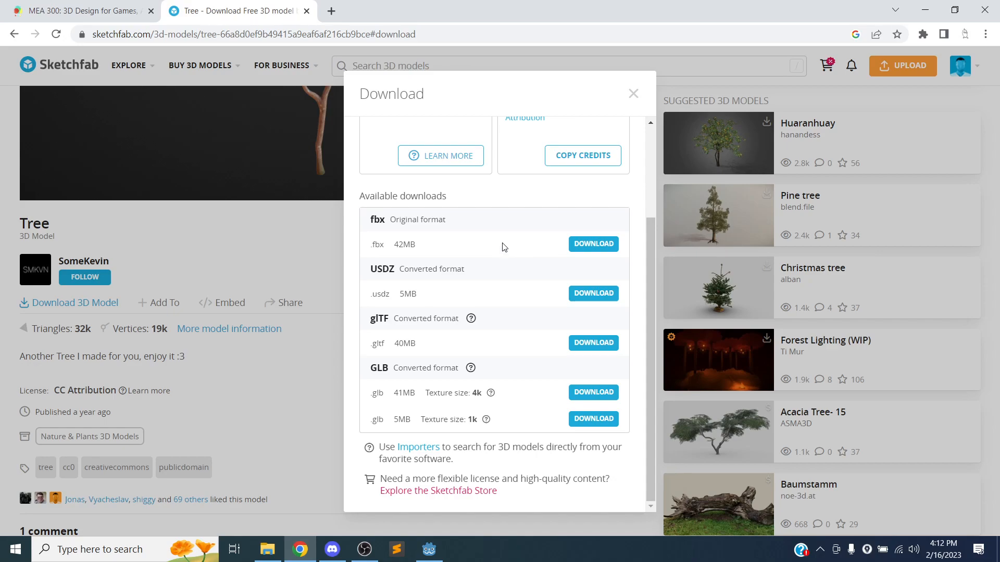
left_click_drag(372, 252, 430, 254)
left_click(384, 284)
left_click_drag(419, 295, 370, 298)
left_click_drag(394, 401, 416, 429)
left_click(422, 428)
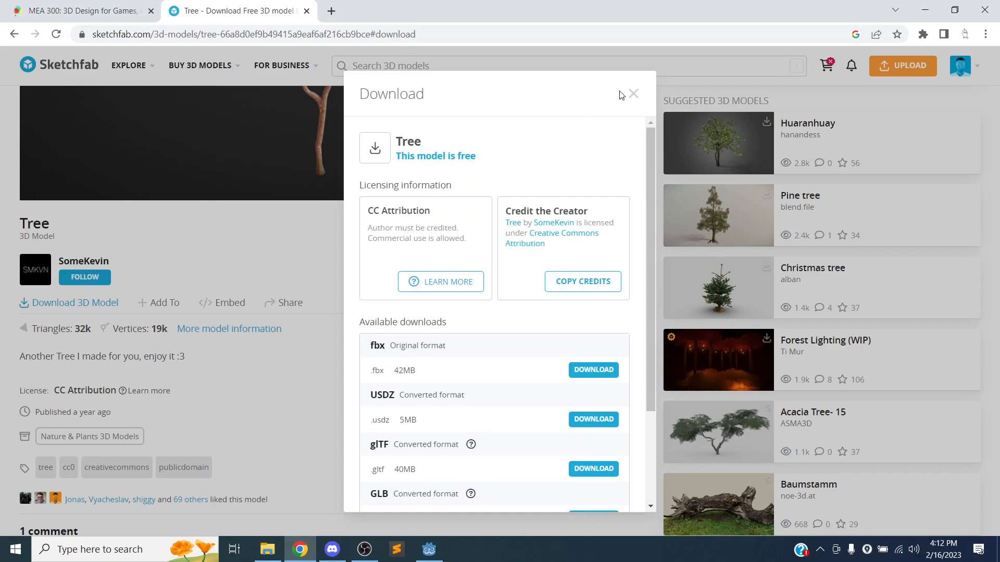
left_click(633, 94)
Scroll the suggestions and open the Huaranhuay tree model page.
scroll(279, 246, "down", 3)
scroll(279, 242, "up", 8)
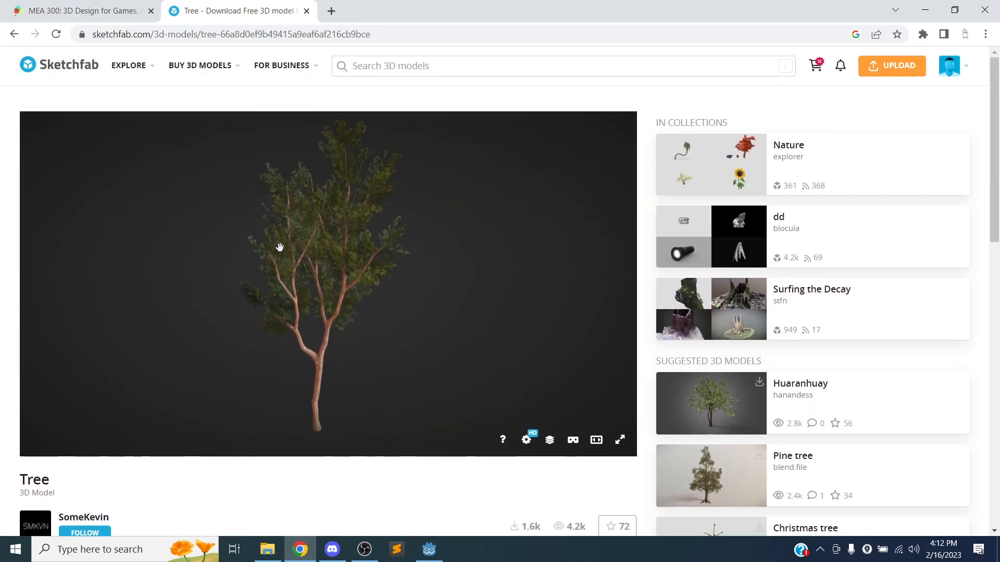
scroll(857, 252, "down", 3)
scroll(860, 248, "down", 2)
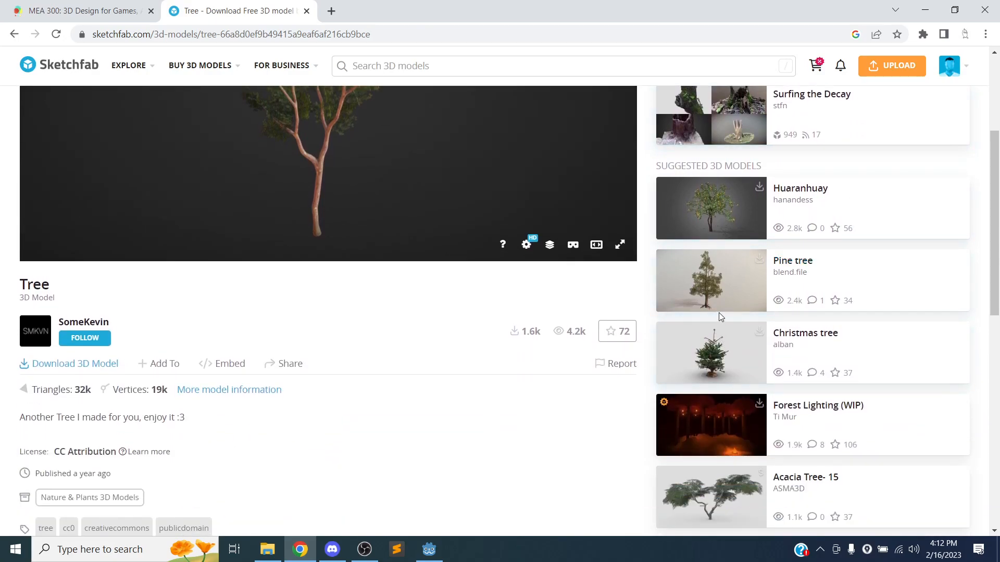
scroll(719, 317, "down", 2)
scroll(731, 313, "up", 3)
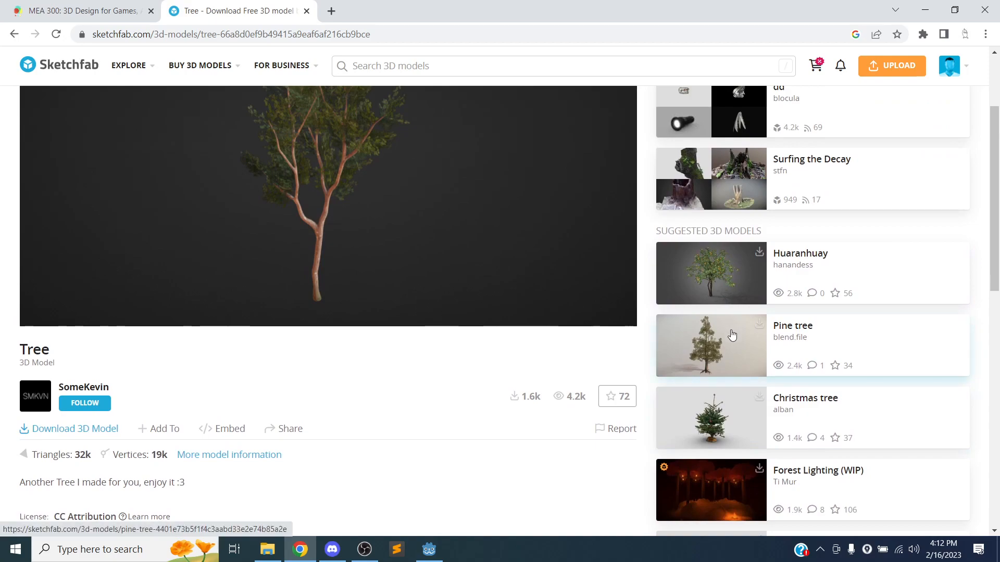
left_click(703, 275)
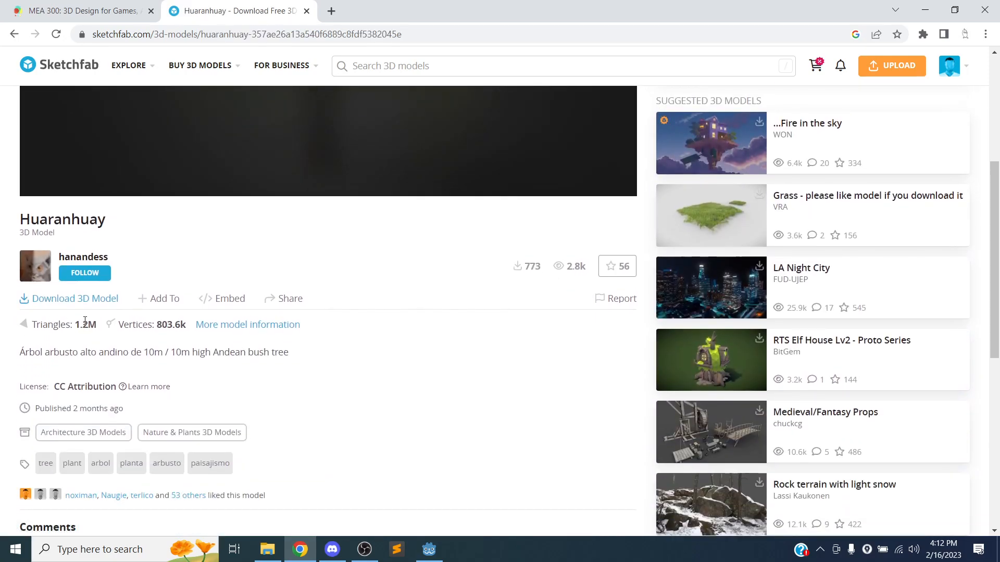
Review the Huaranhuay model's download sizes, then close its download options.
left_click(75, 298)
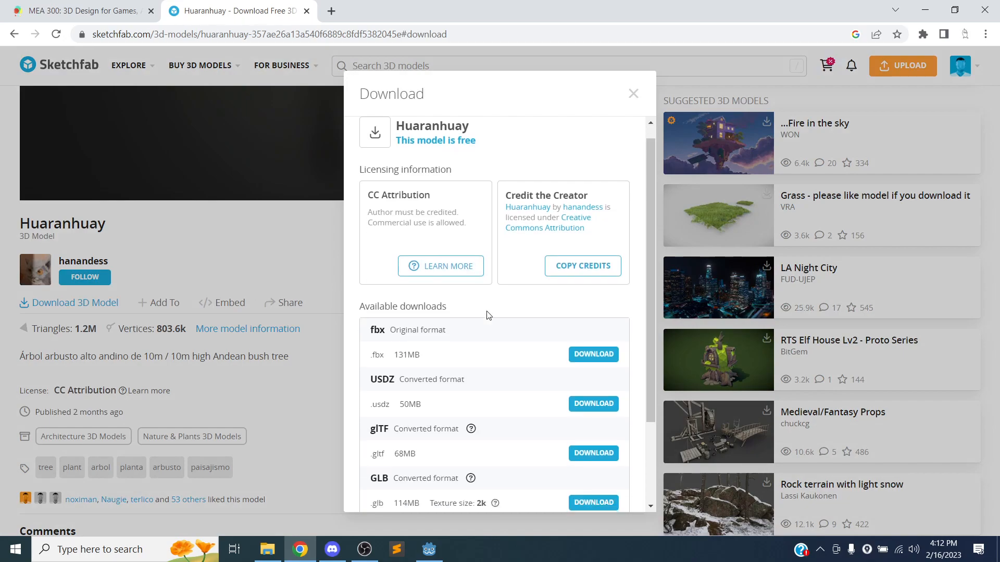
scroll(489, 316, "down", 3)
left_click(633, 93)
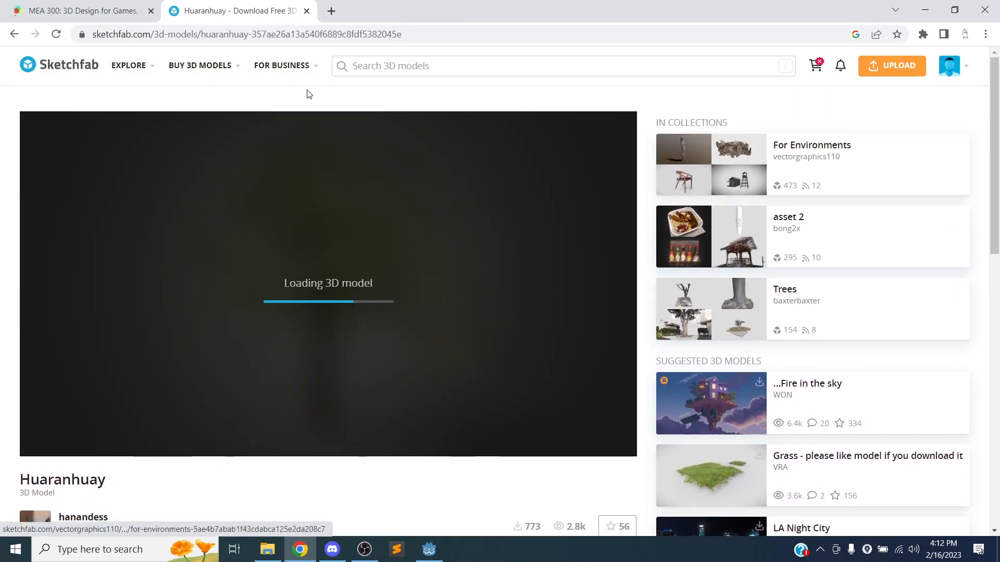
Search Sketchfab for 'low poly tree'.
left_click(375, 65)
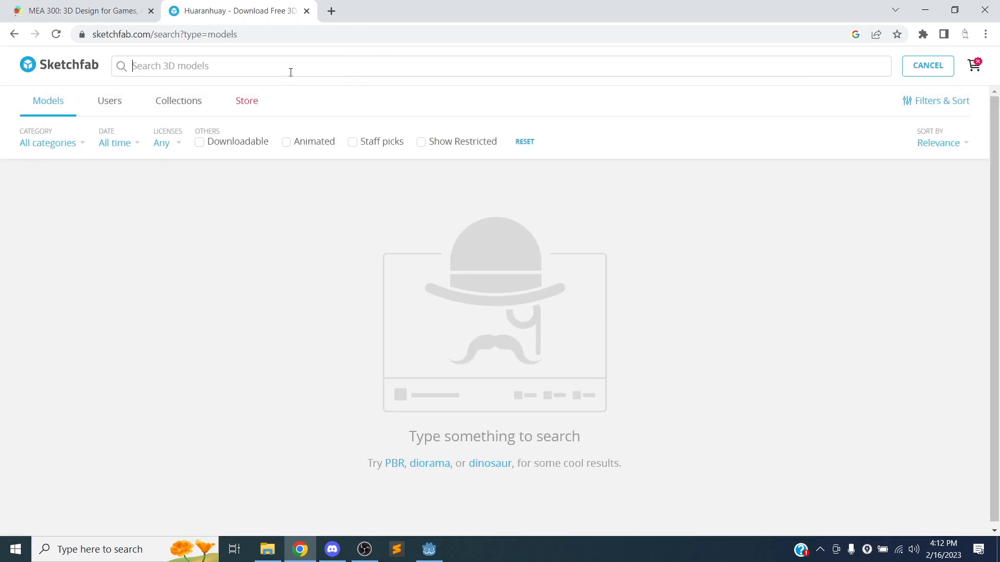
type("loday")
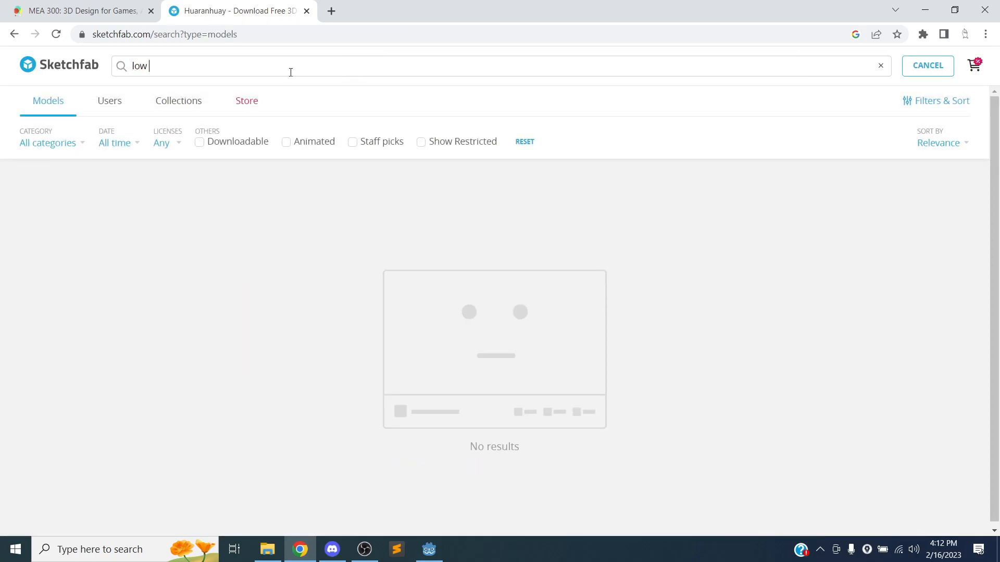
type("ly tree")
key("Return")
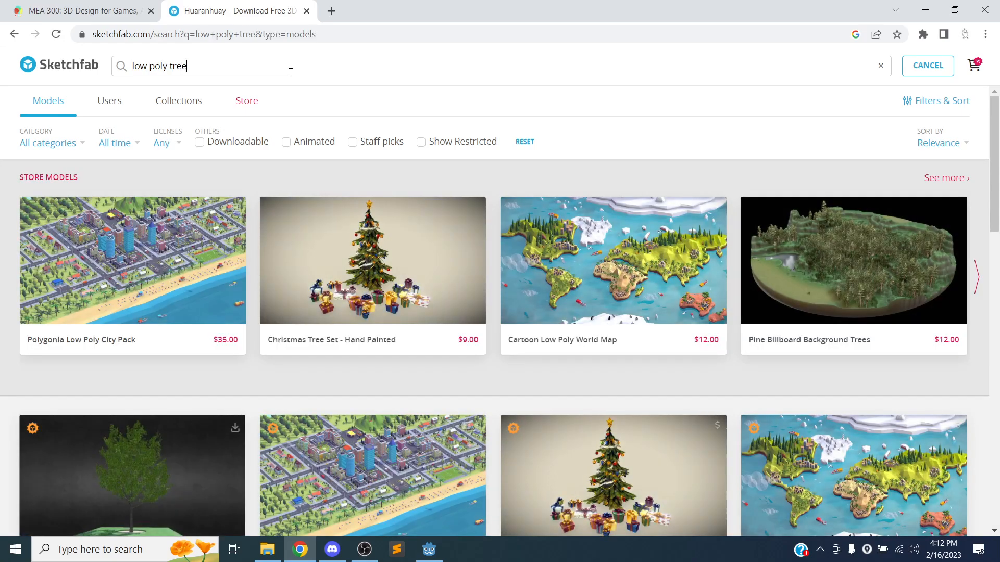
Filter the results to all seven CC licences and open the Low Poly Tree Pack.
left_click(163, 147)
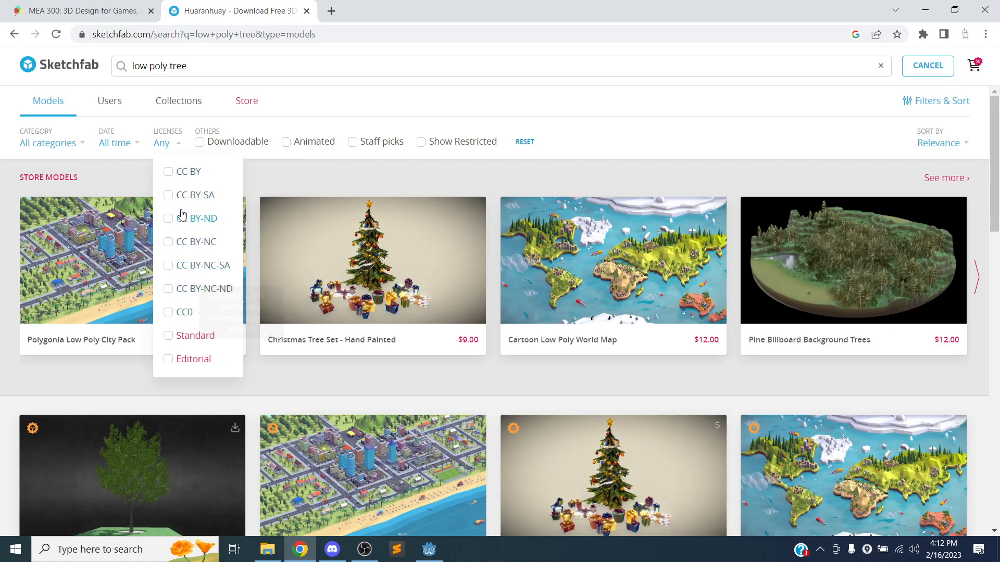
left_click(168, 172)
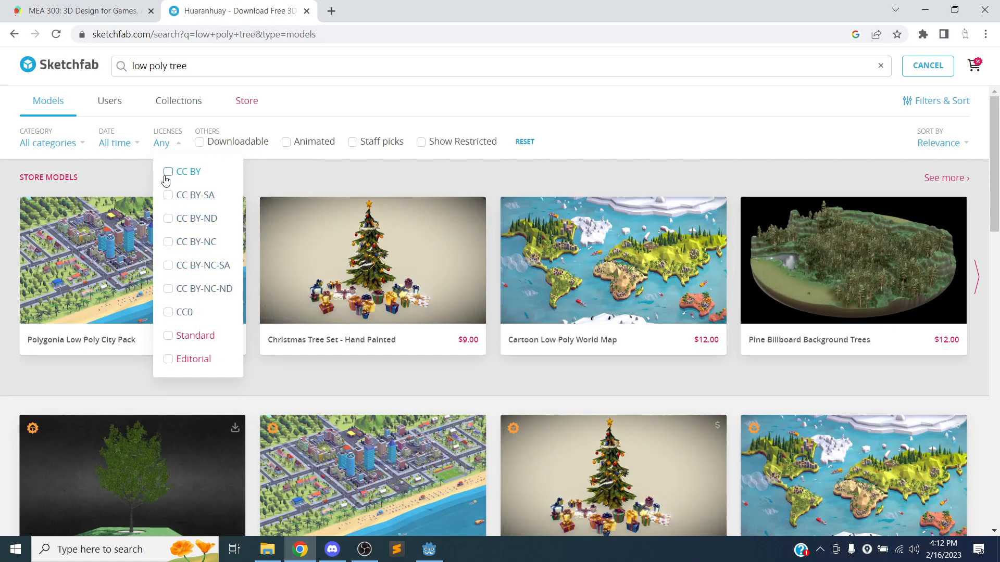
left_click(167, 195)
left_click(167, 242)
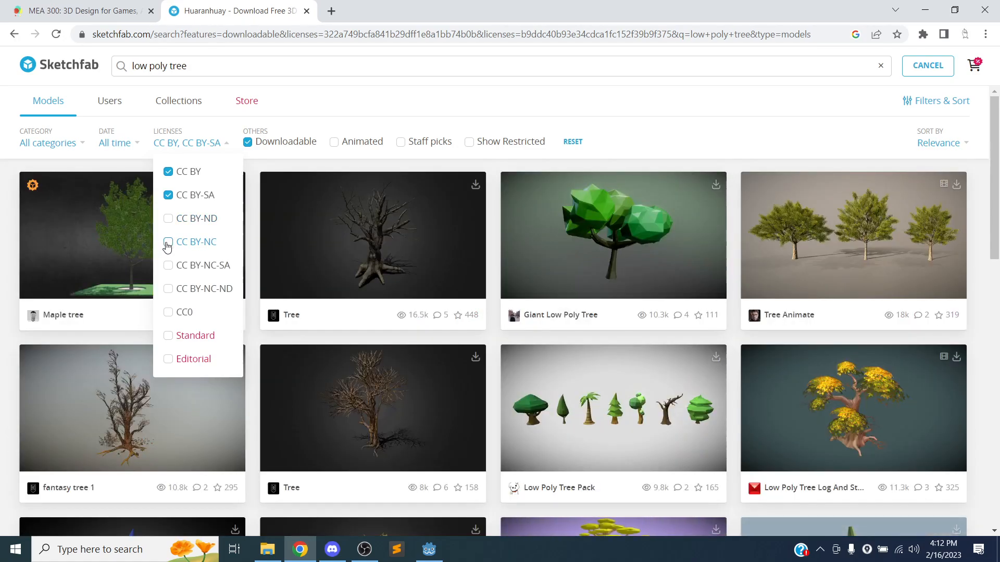
left_click(168, 219)
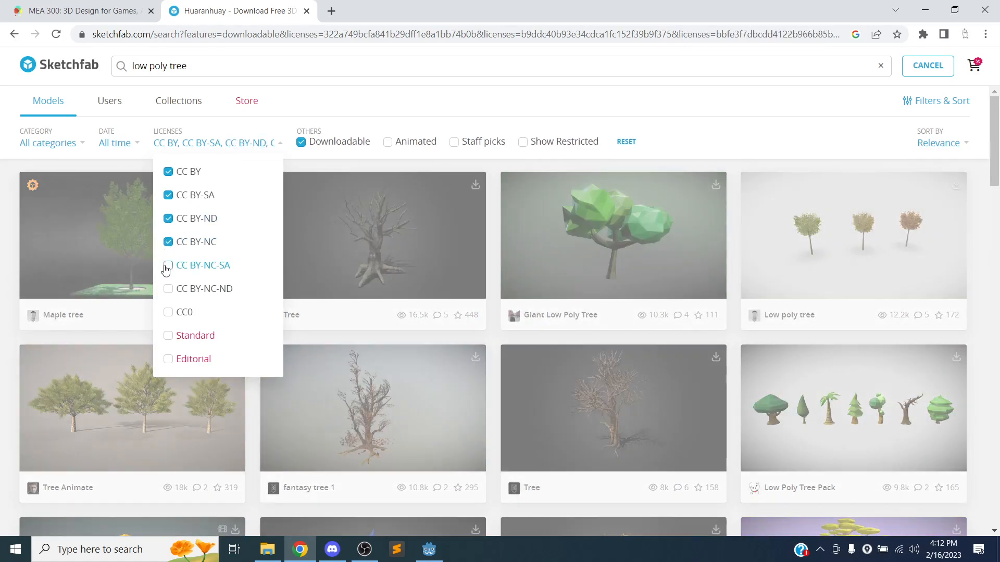
left_click(167, 265)
left_click(168, 289)
left_click(168, 312)
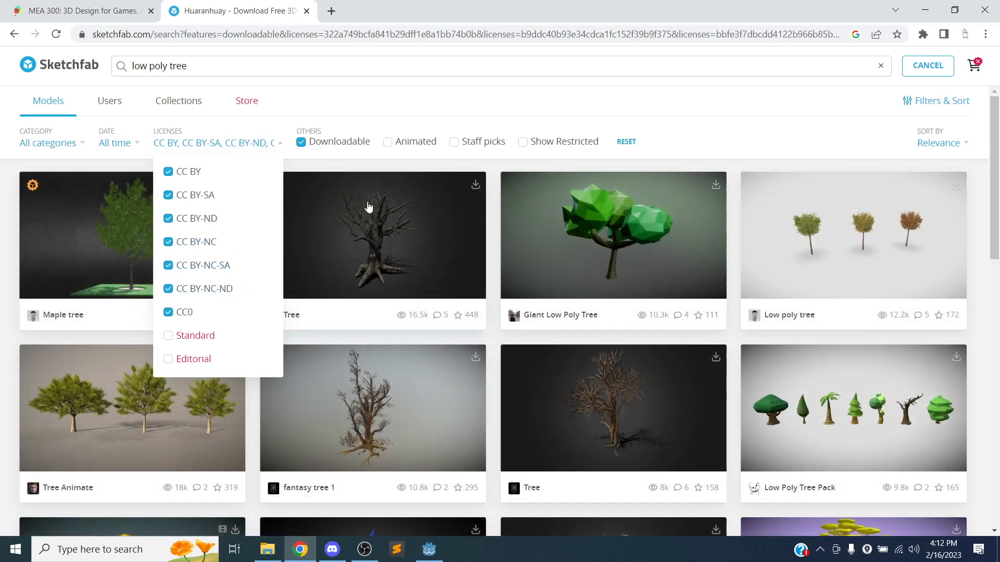
left_click(419, 103)
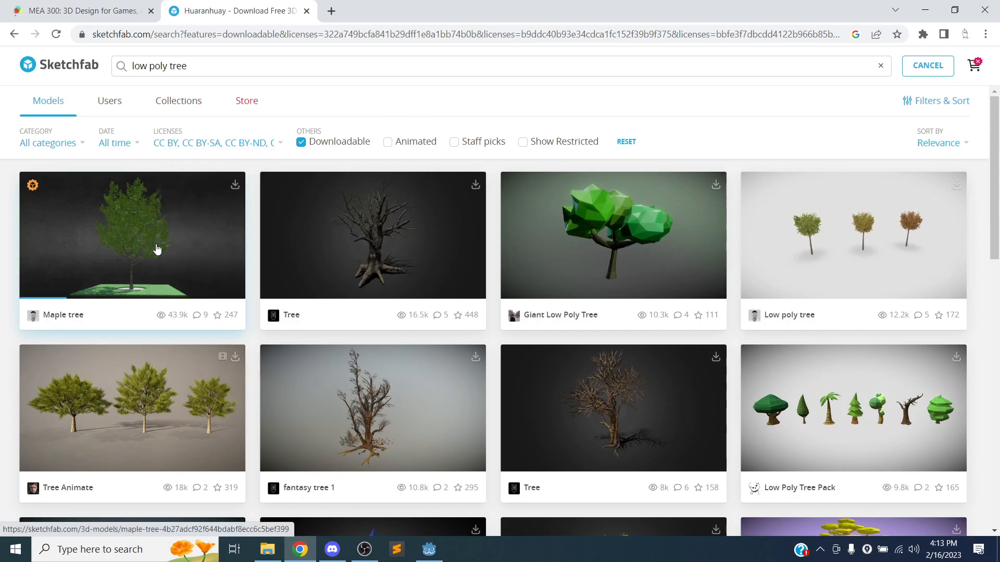
scroll(156, 250, "down", 3)
left_click(836, 264)
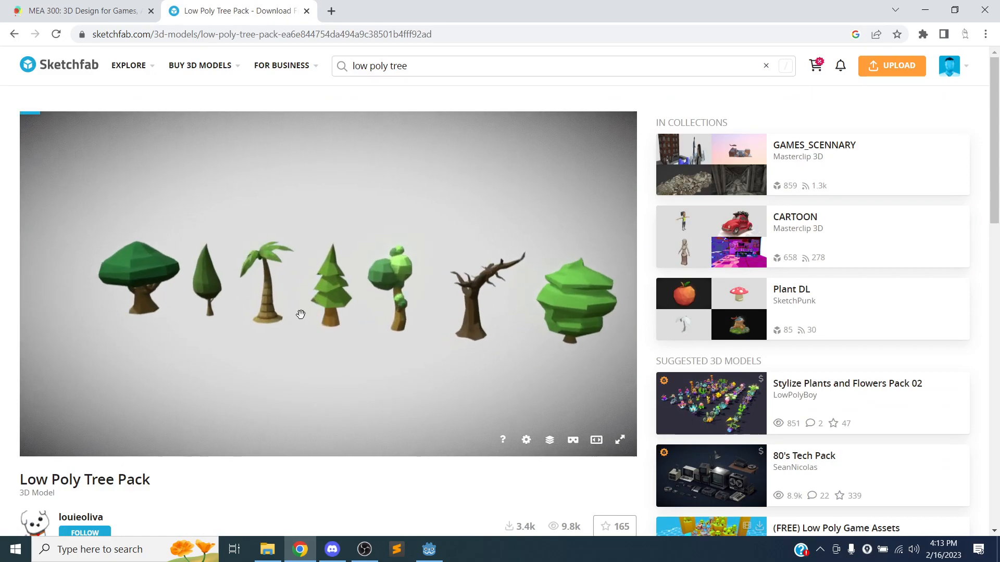
Orbit the tree pack preview and check its download sizes, noting the 675kB GLB.
left_click_drag(238, 321, 341, 337)
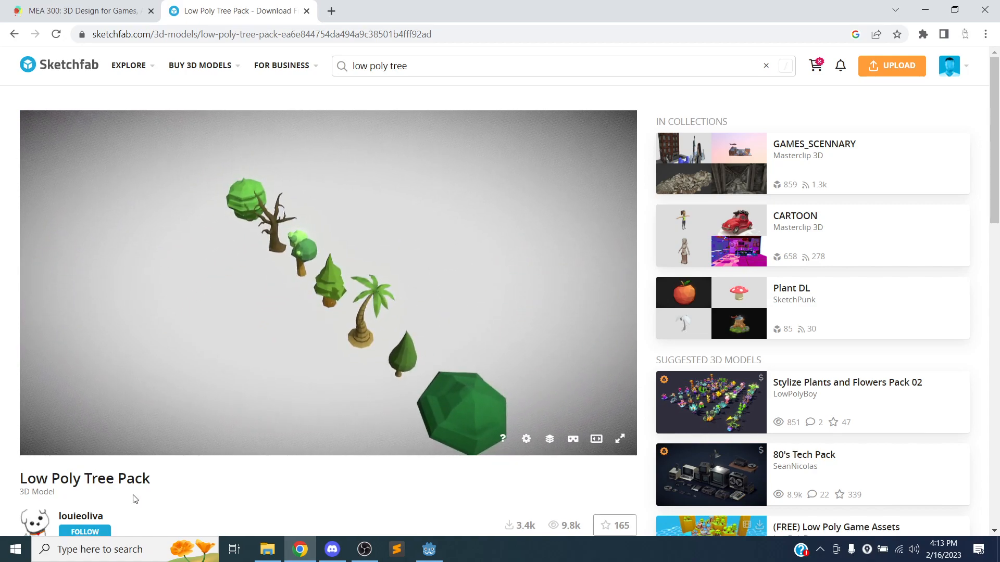
scroll(141, 479, "down", 3)
scroll(145, 465, "down", 2)
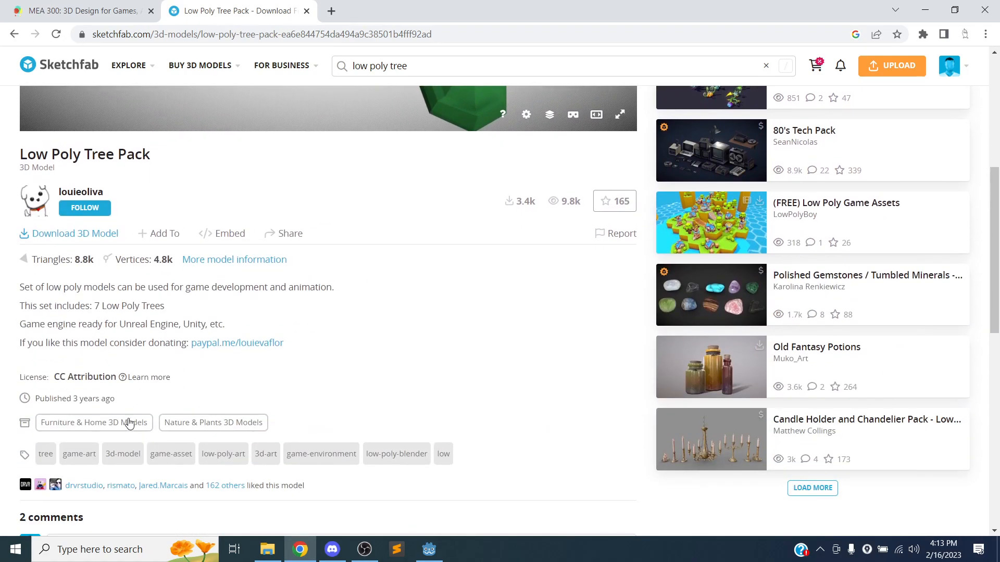
left_click(90, 239)
scroll(497, 286, "down", 2)
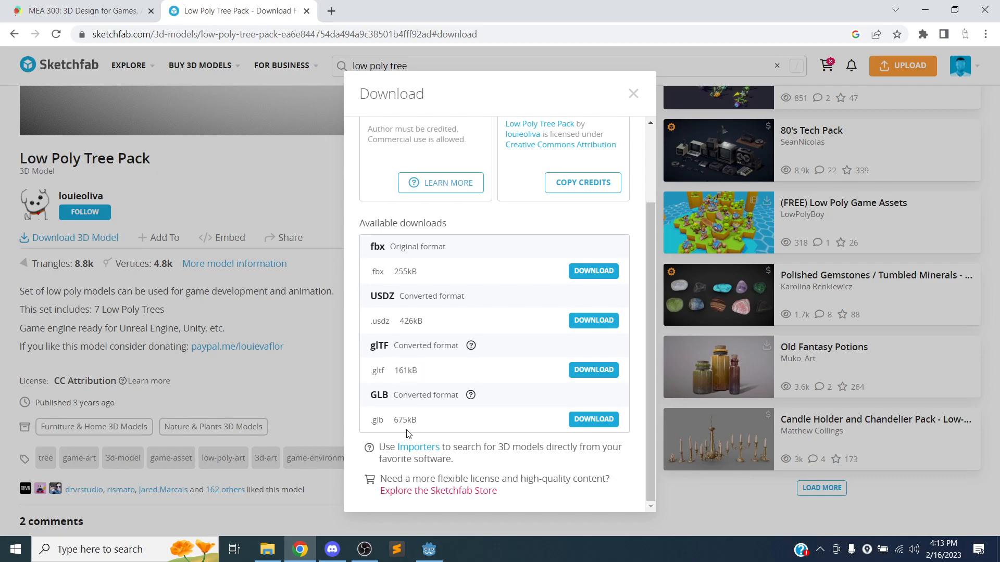
left_click_drag(398, 421, 423, 421)
left_click(446, 414)
left_click_drag(373, 422, 433, 429)
left_click(449, 420)
Compare the glTF and GLB entries and download the tree pack as GLB.
left_click_drag(368, 352, 391, 355)
double_click(379, 397)
left_click(593, 419)
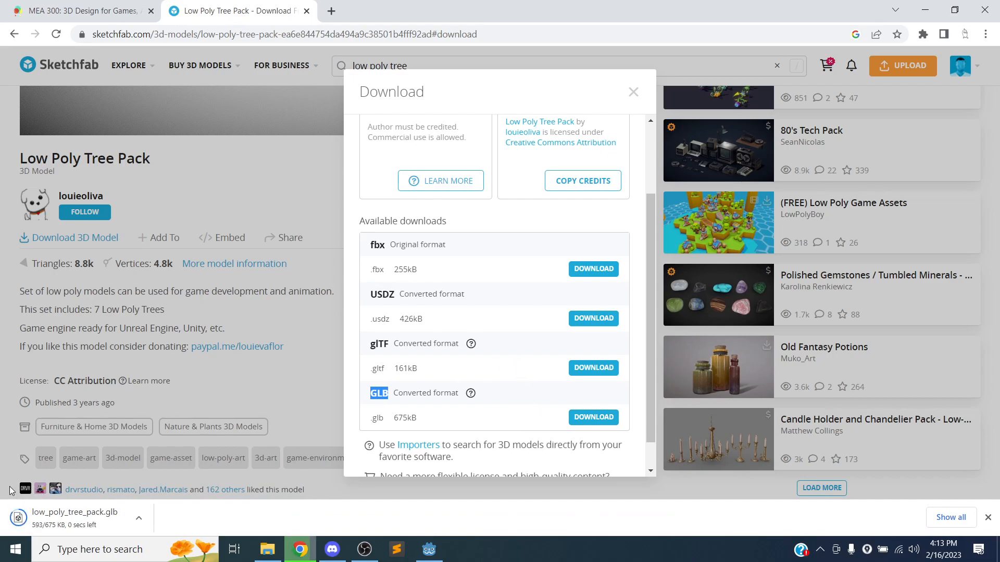
Close the download dialog, minimize Chrome and Godot, and enlarge the 3D_Game_Template window.
left_click(634, 92)
left_click(925, 9)
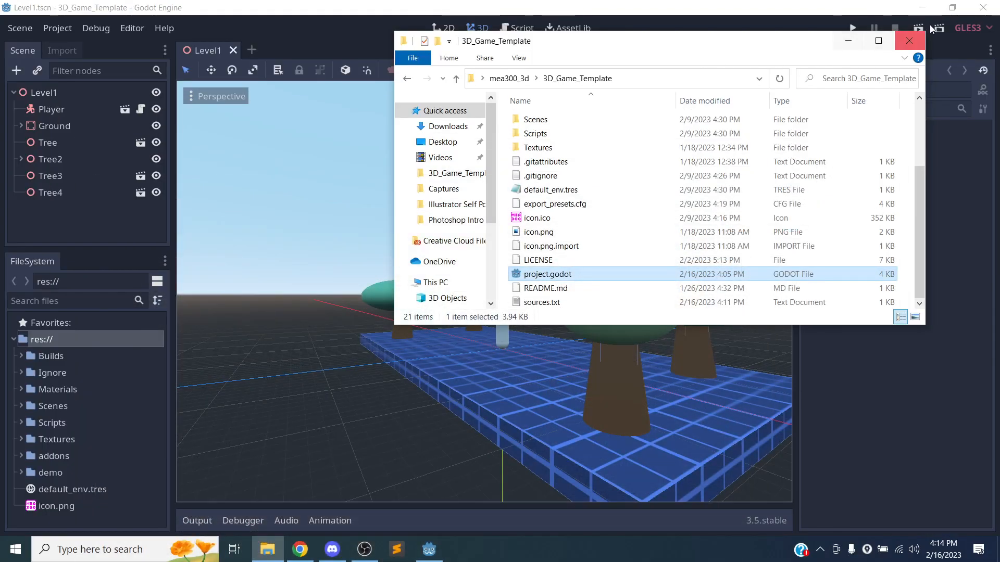
left_click(923, 7)
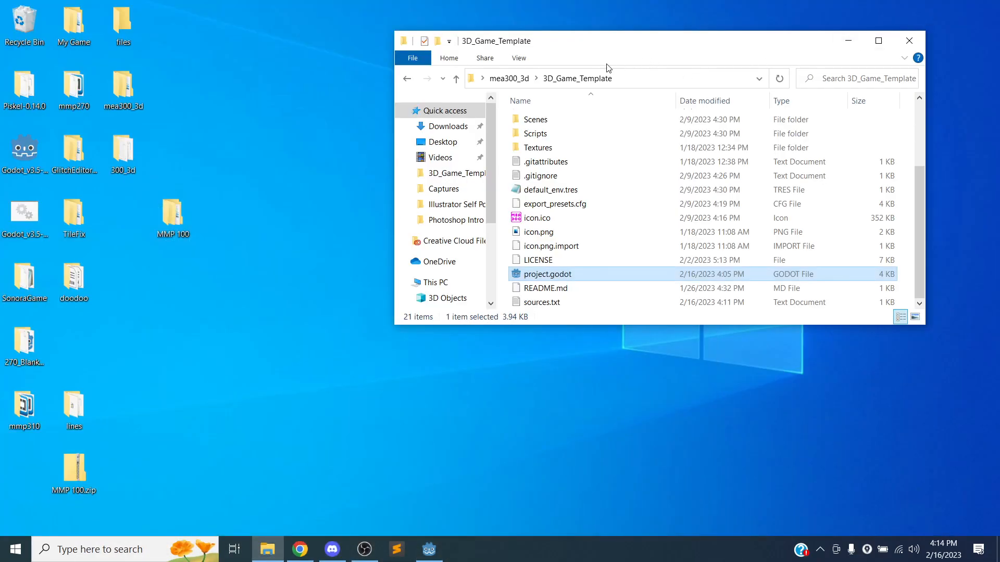
left_click_drag(616, 325, 591, 467)
left_click_drag(654, 45, 679, 17)
left_click(589, 405)
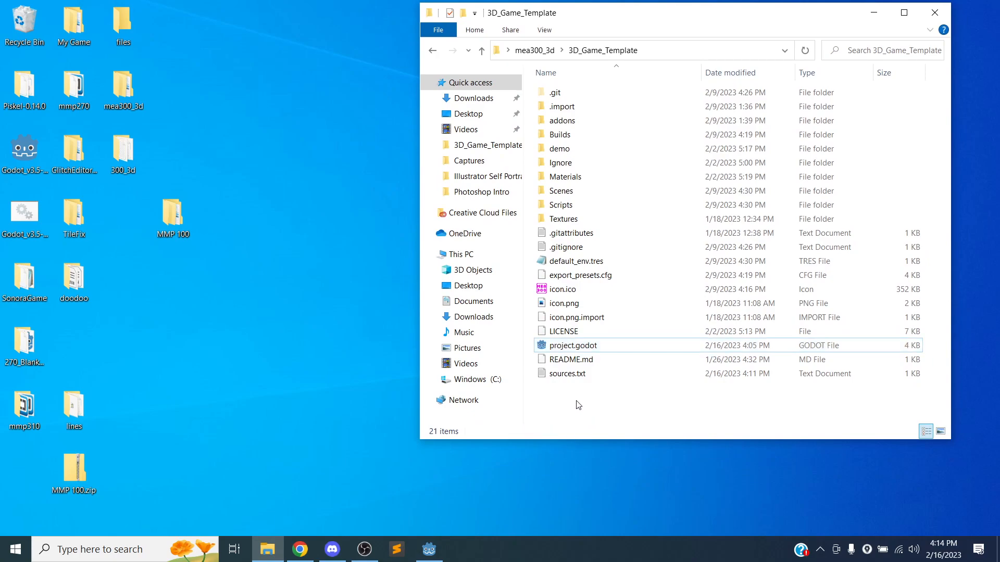
Create a new folder named Models in 3D_Game_Template and open it.
right_click(576, 401)
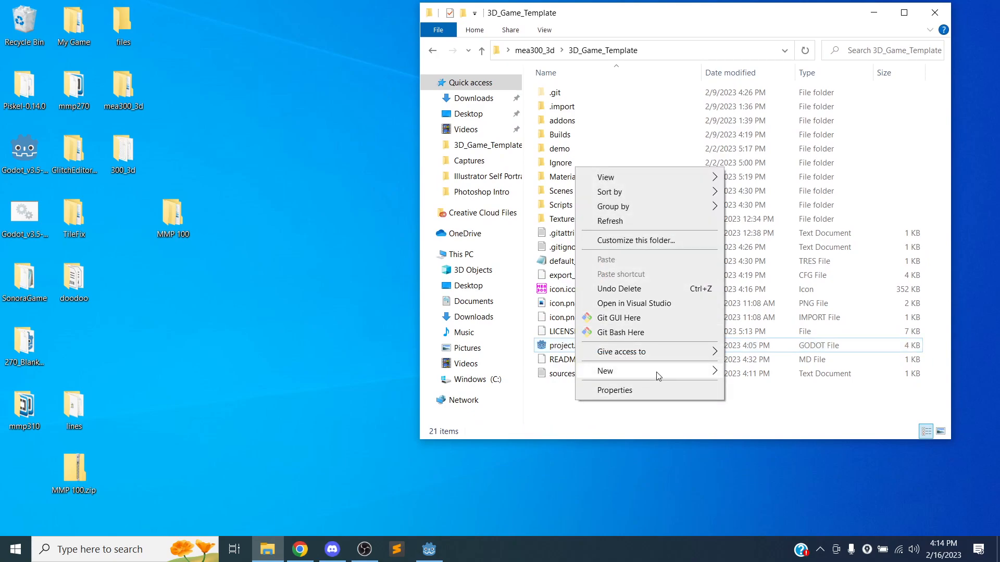
mouse_move(685, 375)
left_click(745, 372)
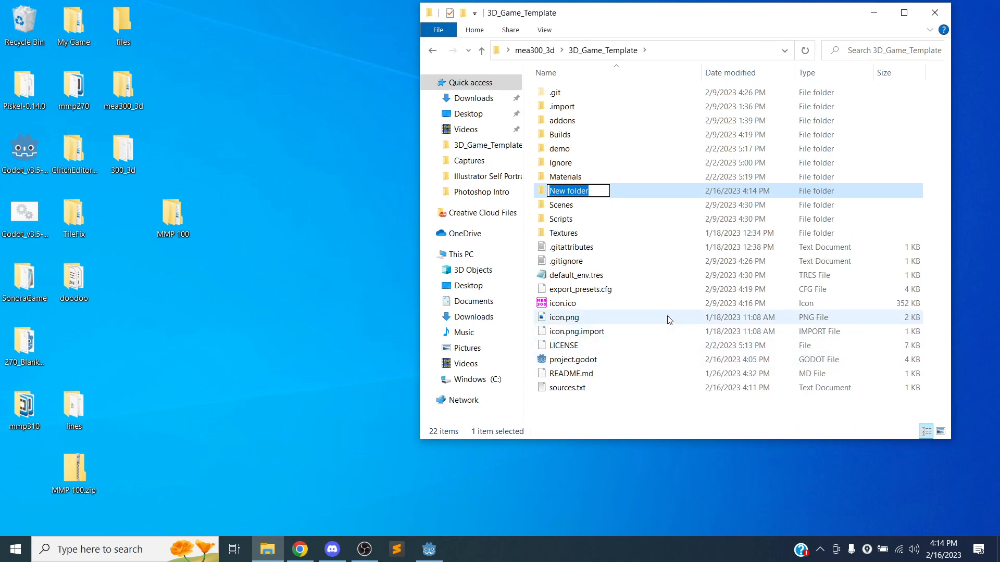
type("Models")
key("Return")
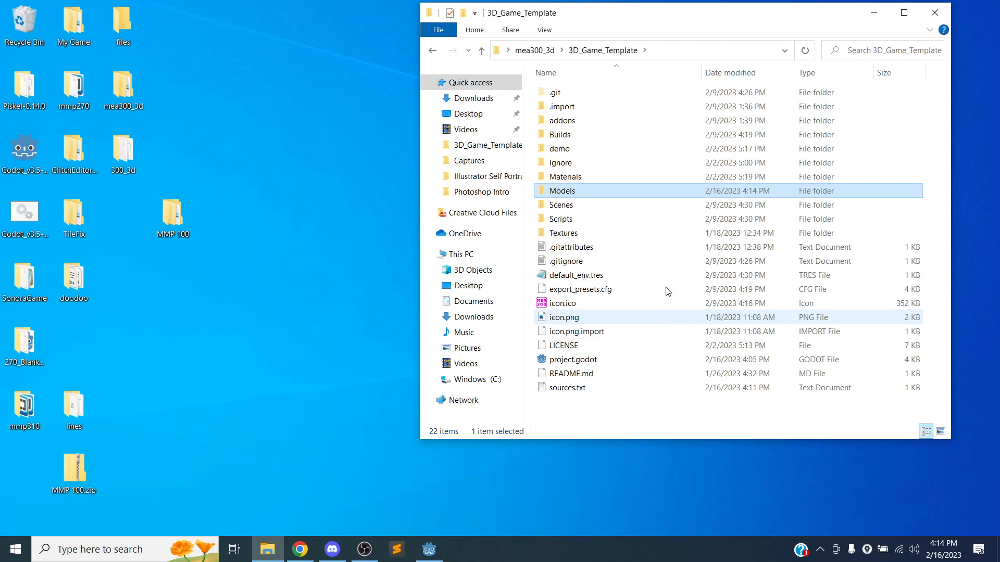
double_click(565, 194)
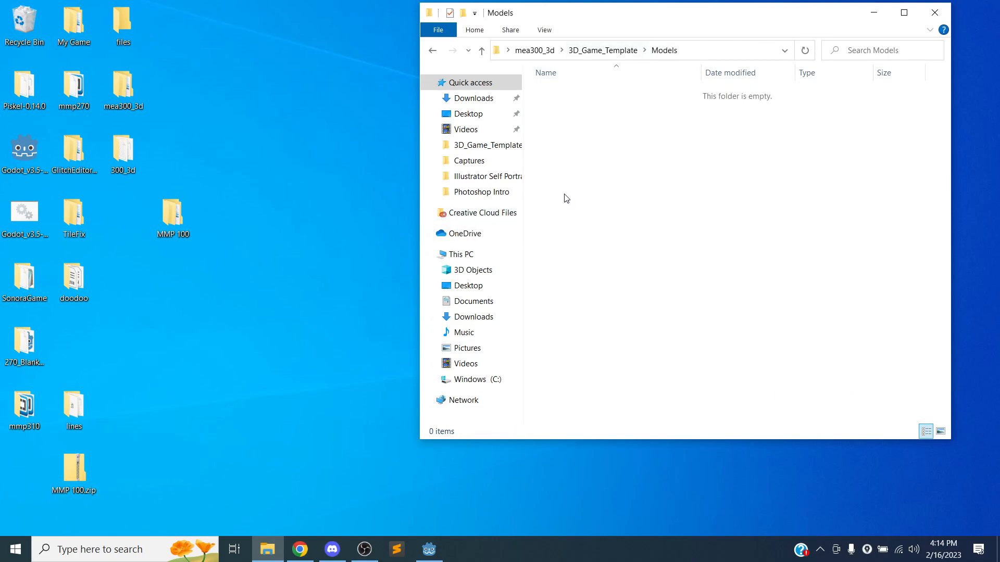
left_click_drag(646, 28, 665, 40)
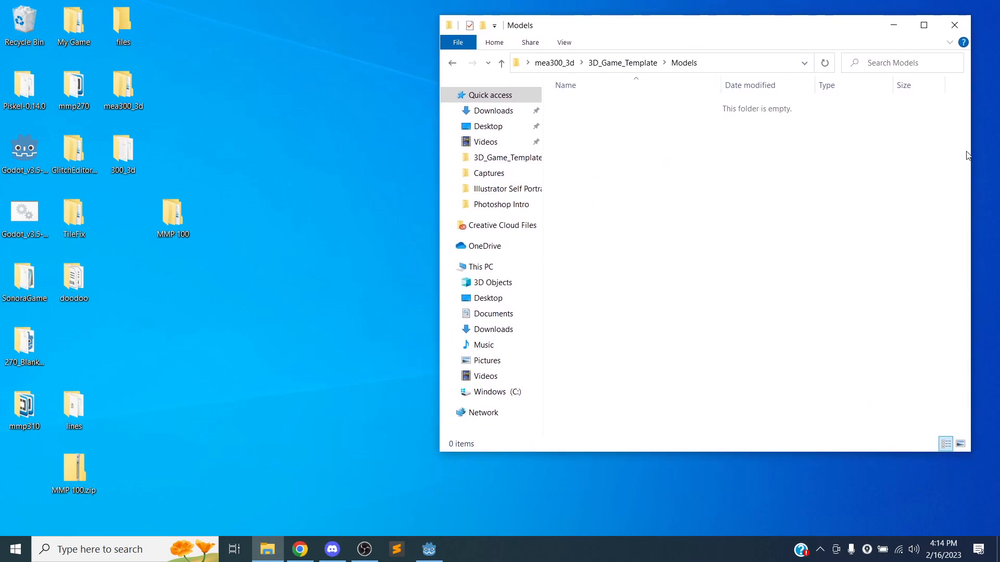
left_click_drag(970, 154, 877, 150)
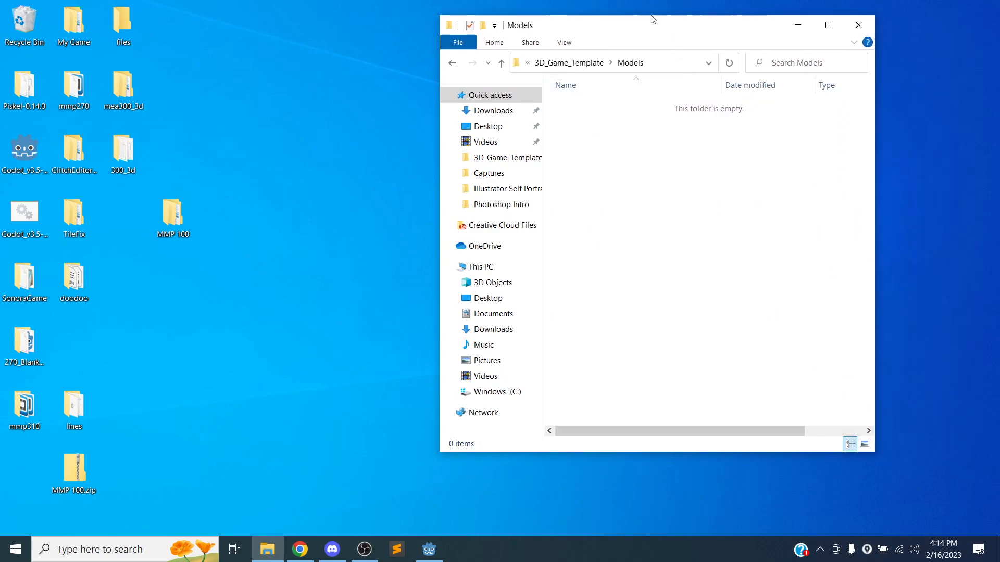
left_click_drag(647, 24, 728, 32)
Open a second File Explorer window showing the Downloads folder.
left_click(267, 548)
left_click(267, 549)
right_click(267, 548)
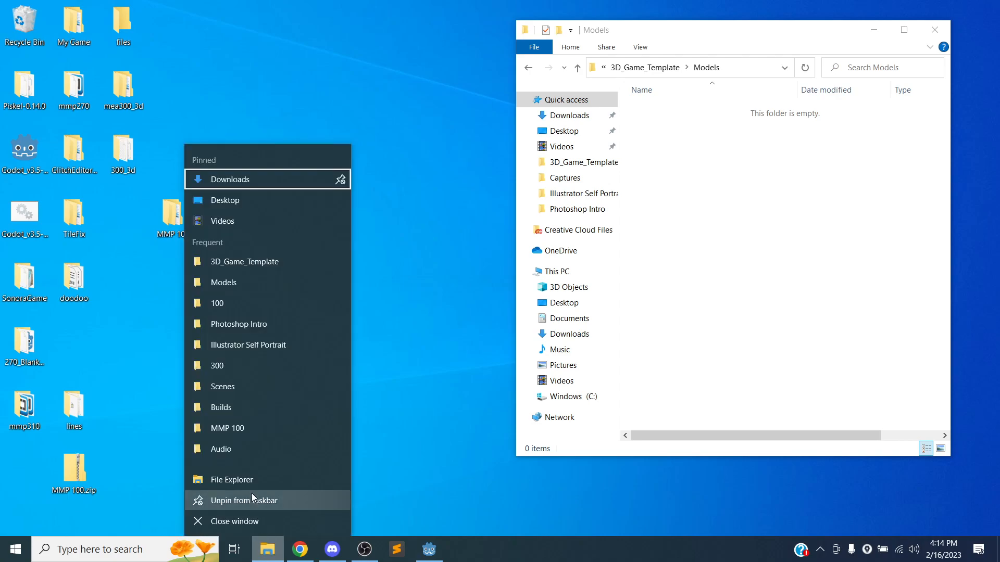
left_click(235, 477)
left_click_drag(709, 32, 236, 43)
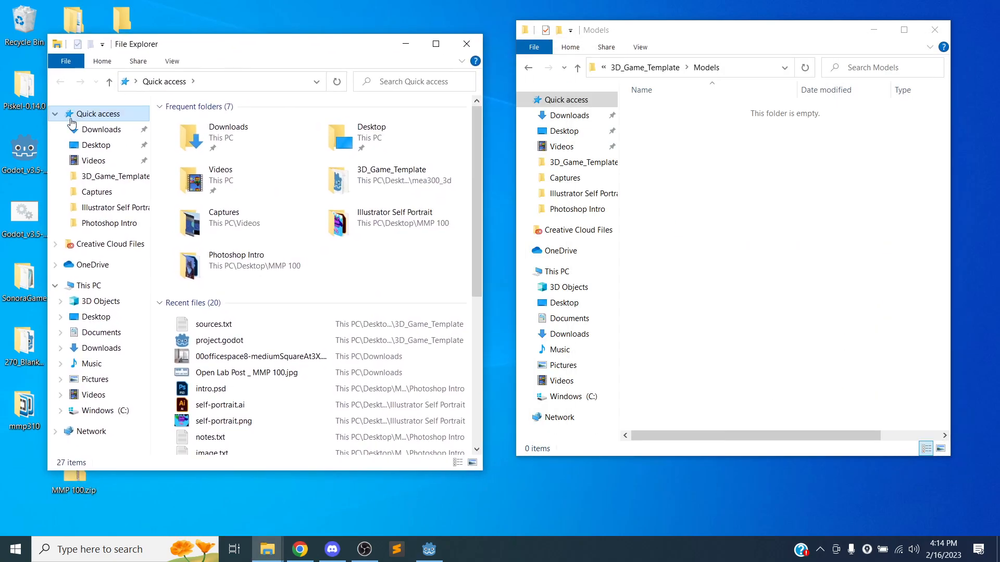
left_click(104, 134)
Delete the three unwanted downloads and drag low_poly_tree_pack.glb into the Models window.
left_click(190, 142)
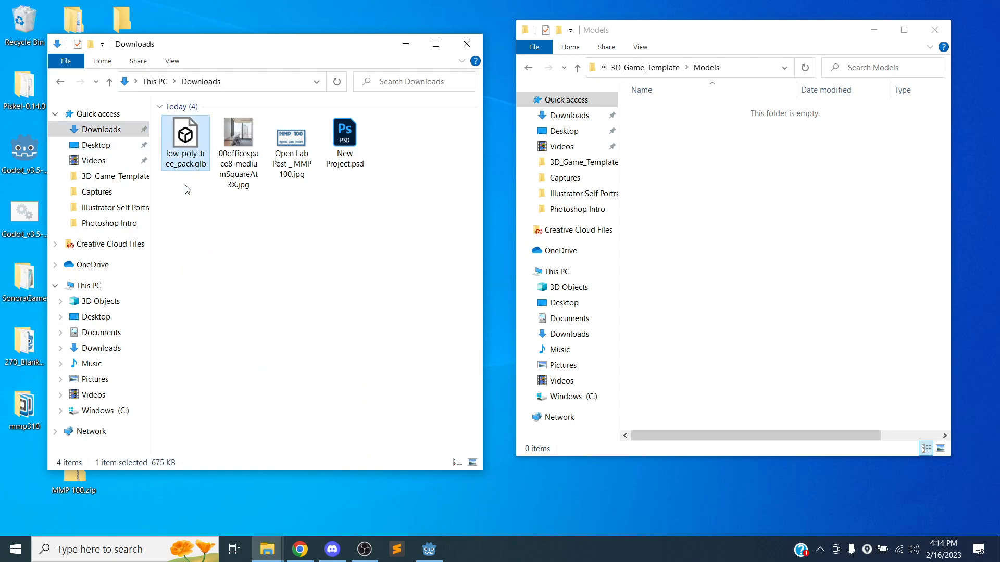
left_click_drag(399, 218, 250, 167)
right_click_drag(250, 167, 271, 170)
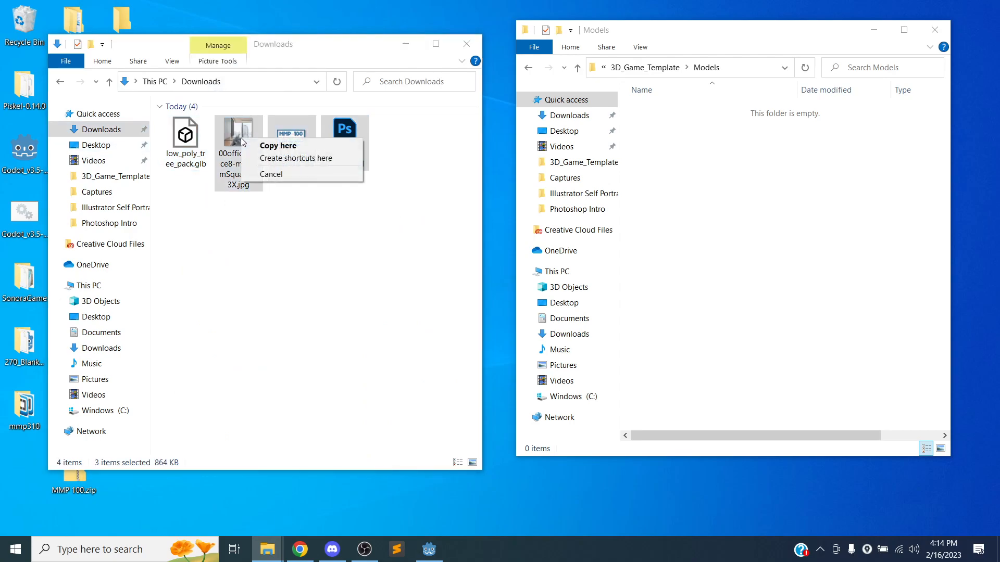
left_click(271, 172)
left_click_drag(338, 212, 239, 153)
right_click(238, 154)
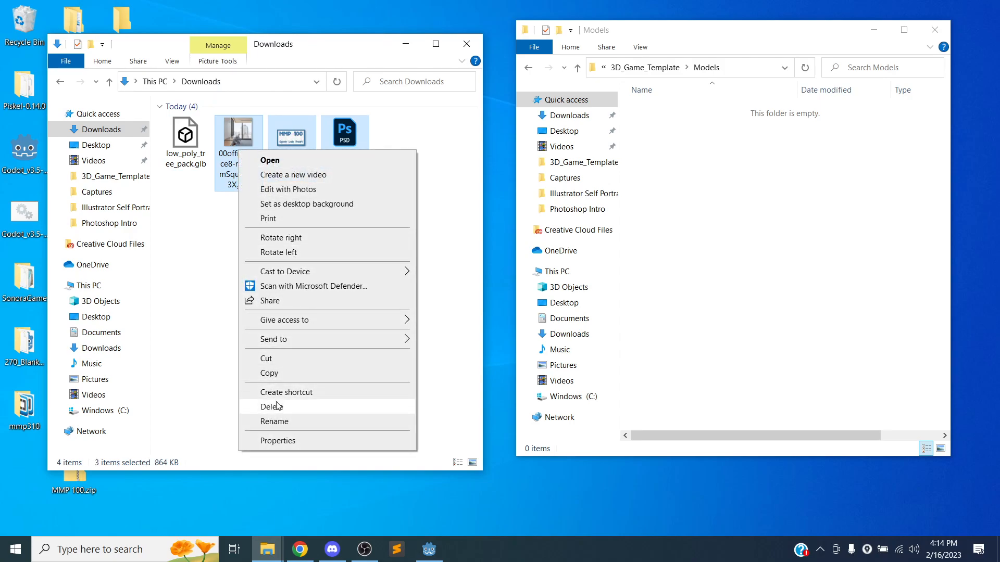
left_click(272, 407)
left_click_drag(194, 134, 693, 188)
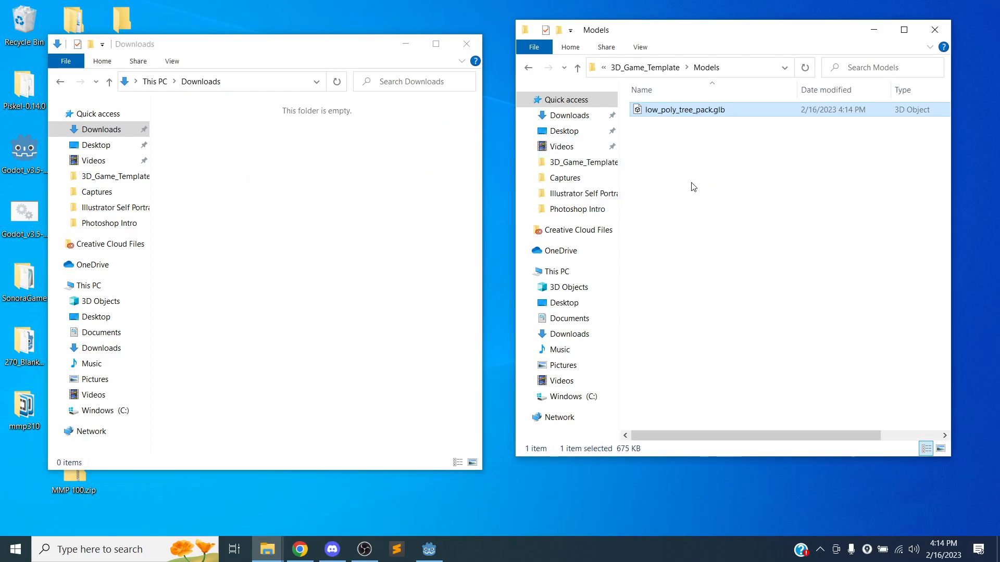
Return to Godot and select low_poly_tree_pack.glb in the FileSystem's Models folder.
left_click(428, 548)
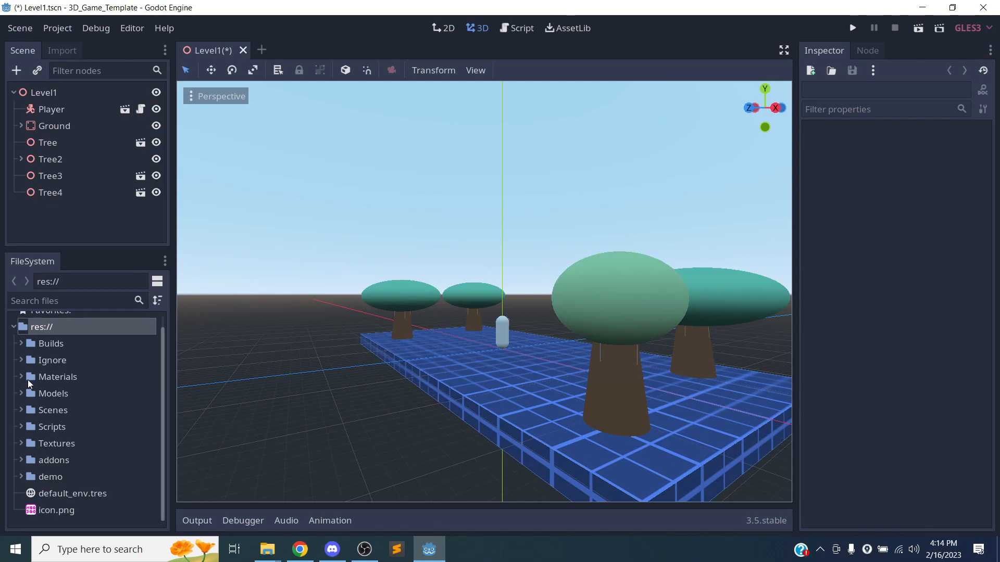
left_click(21, 393)
scroll(120, 405, "down", 1)
scroll(129, 395, "down", 7)
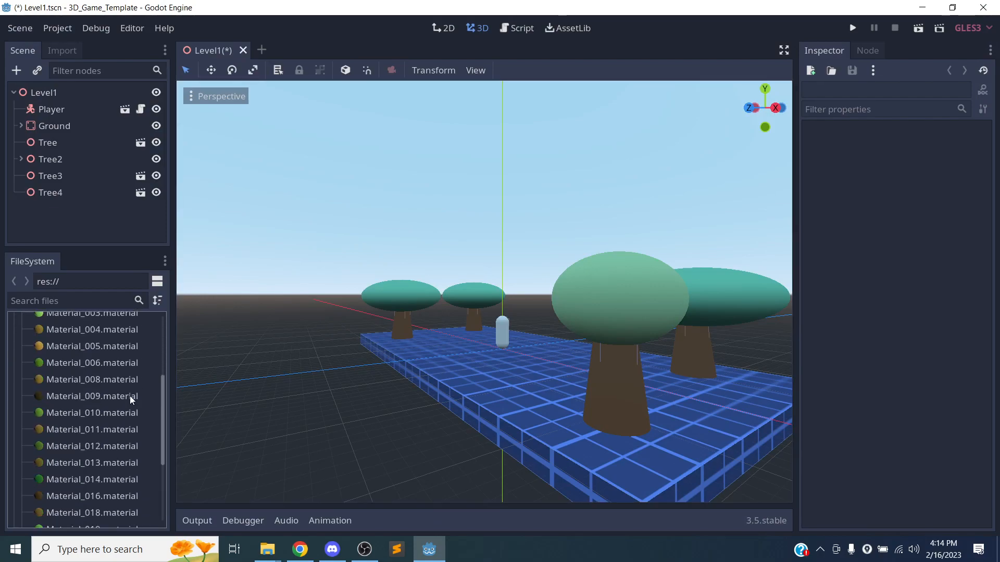
scroll(133, 395, "up", 4)
scroll(111, 385, "up", 1)
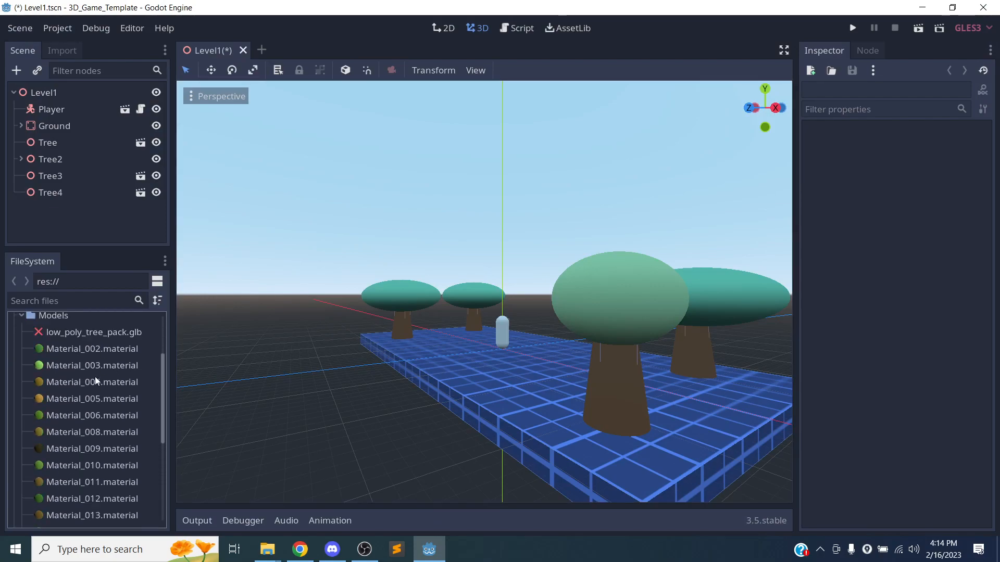
left_click(91, 336)
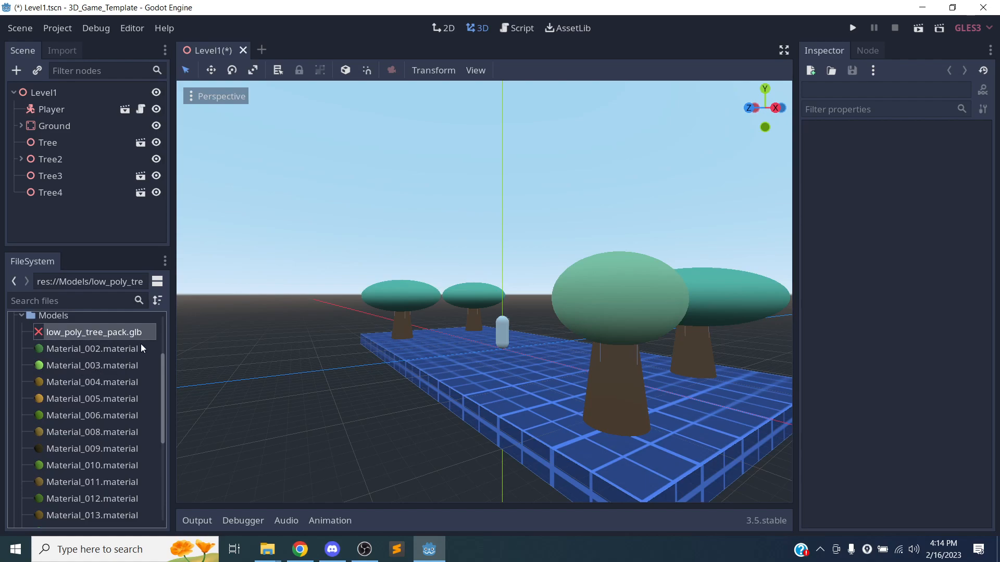
scroll(111, 358, "up", 2)
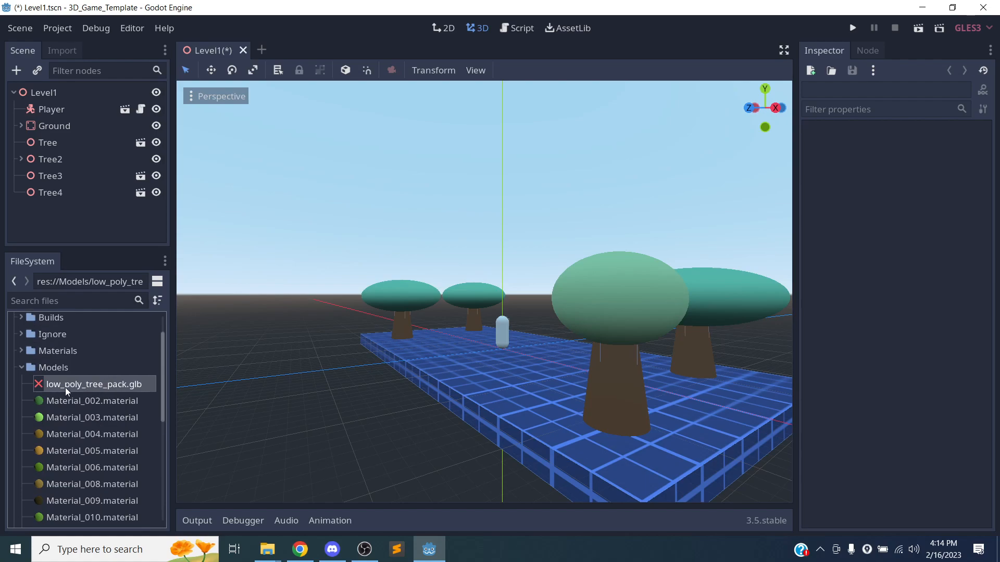
Drag the tree pack into the Level1 viewport and select its new node.
left_click_drag(75, 383, 501, 339)
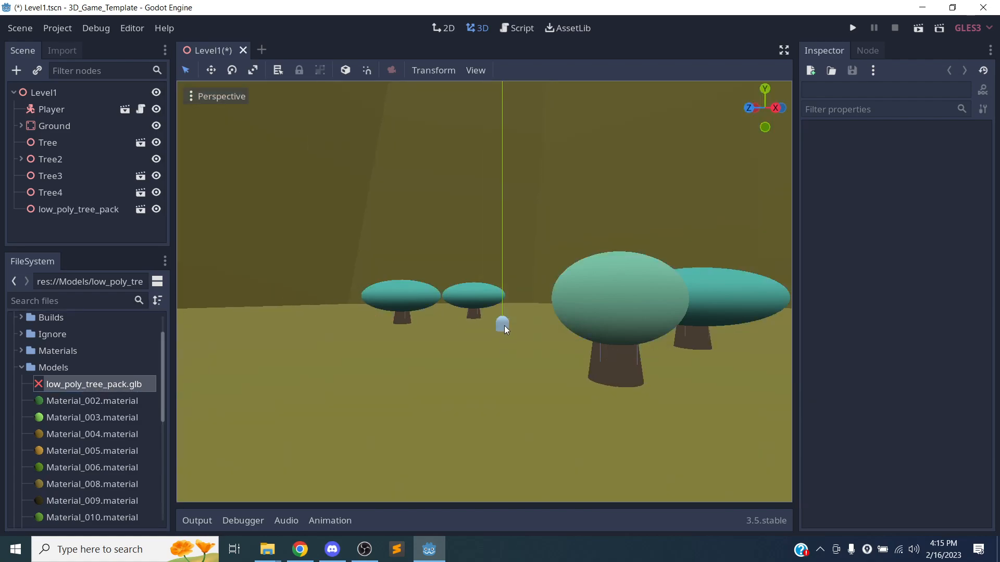
scroll(505, 325, "down", 5)
scroll(504, 323, "down", 4)
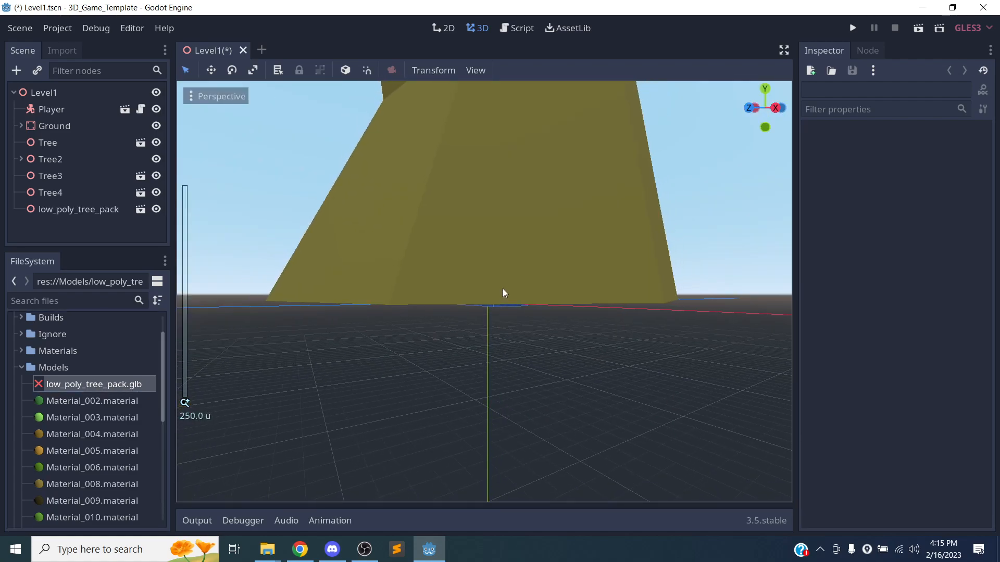
right_click_drag(503, 289, 573, 270)
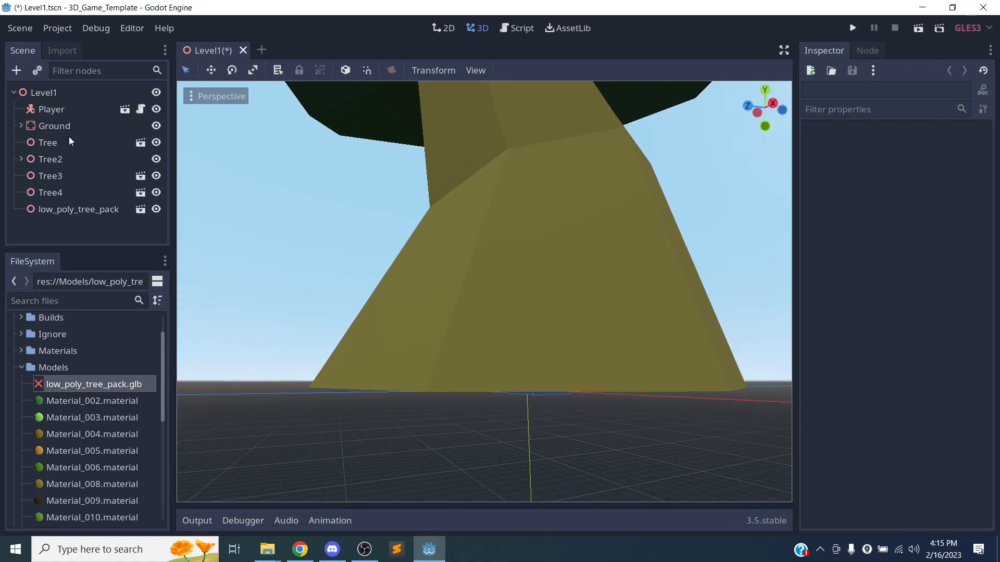
left_click(63, 210)
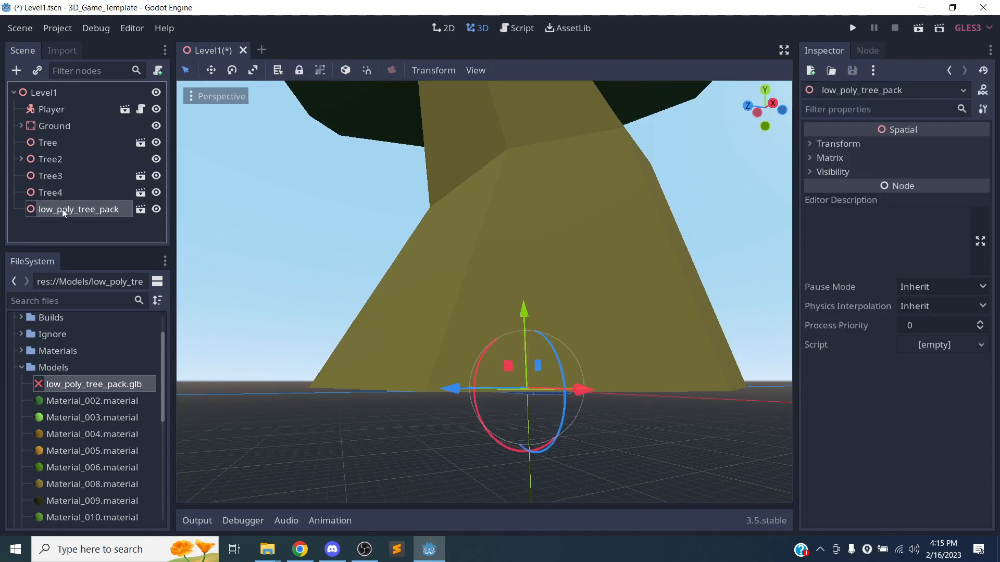
Open low_poly_tree_pack in its own scene tab via Open Anyway and select the trunk mesh.
left_click(138, 210)
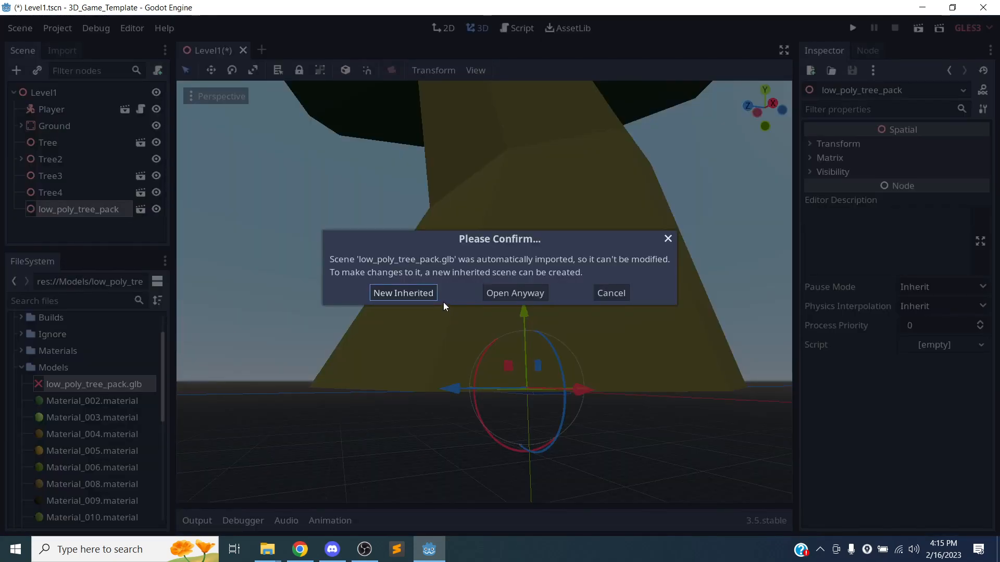
left_click(511, 293)
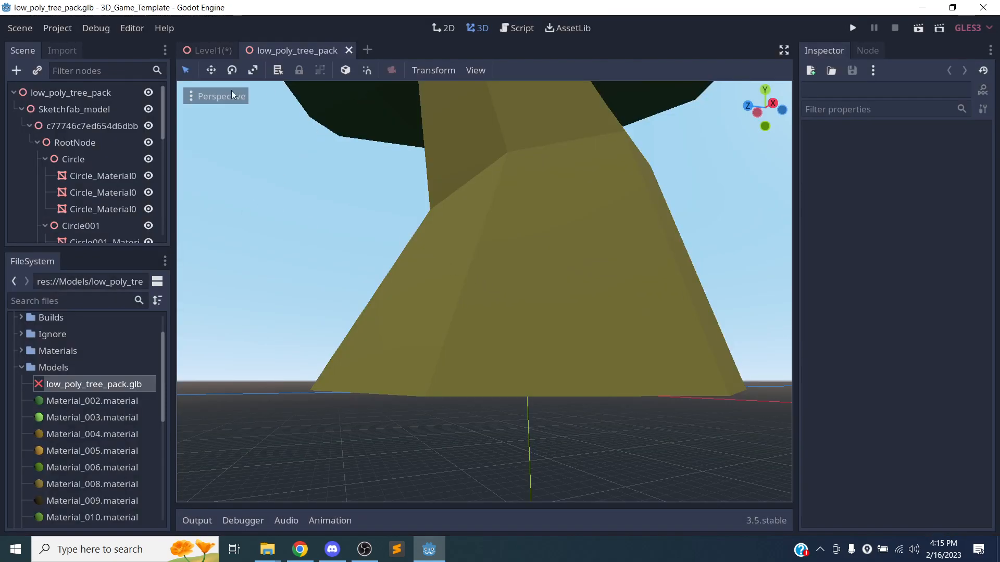
scroll(411, 226, "up", 3)
scroll(416, 230, "down", 5)
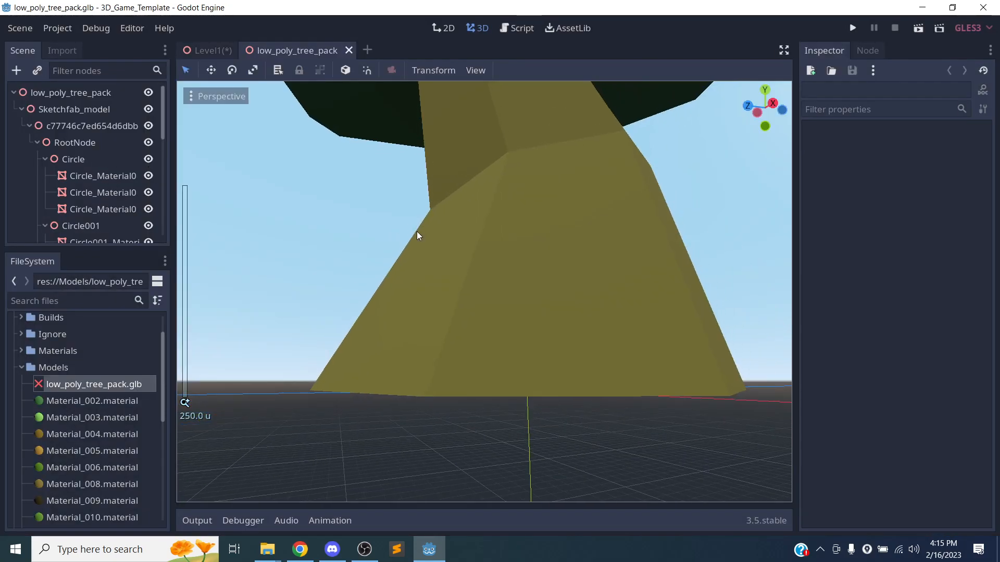
left_click(515, 258)
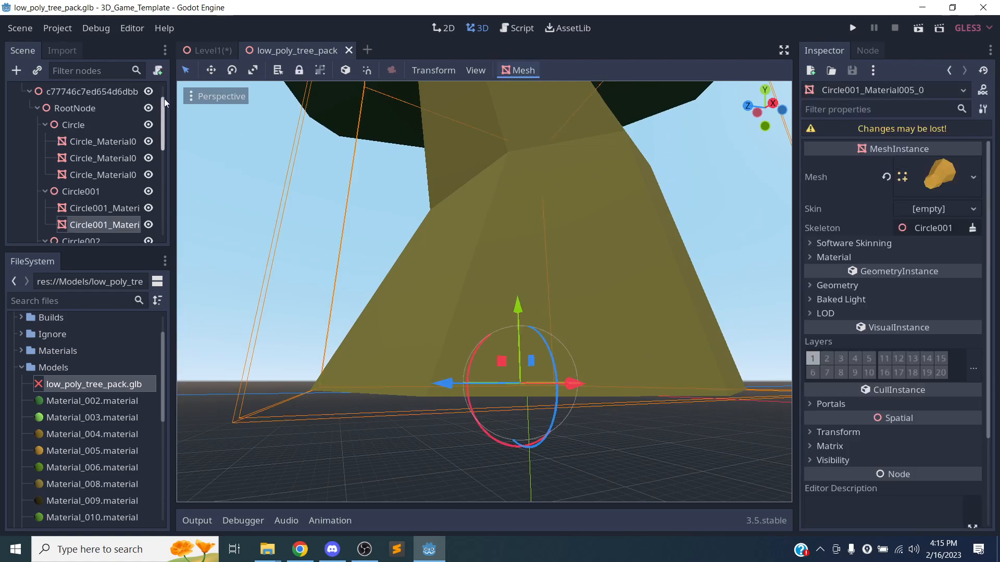
left_click(83, 107)
scroll(67, 112, "up", 2)
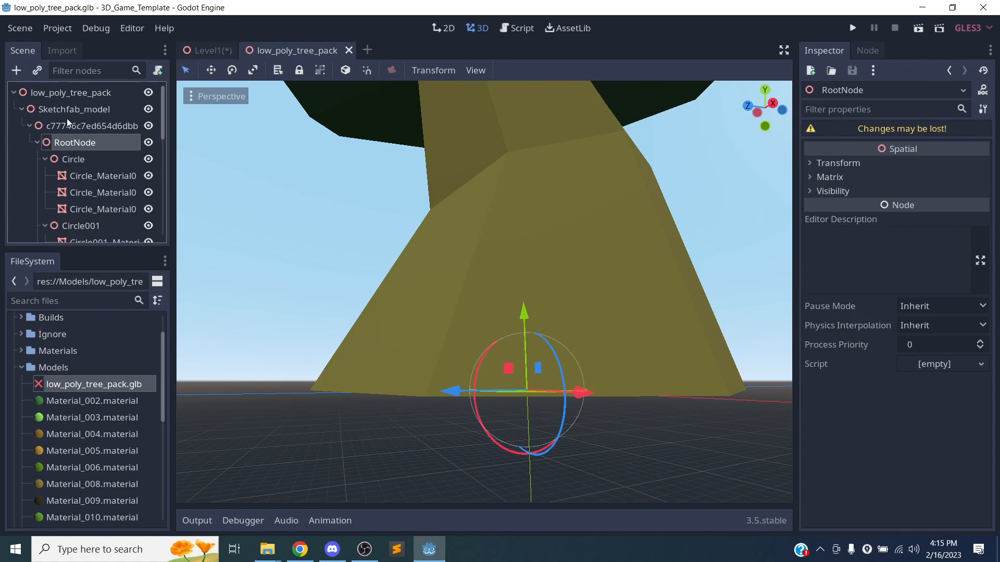
left_click(19, 108)
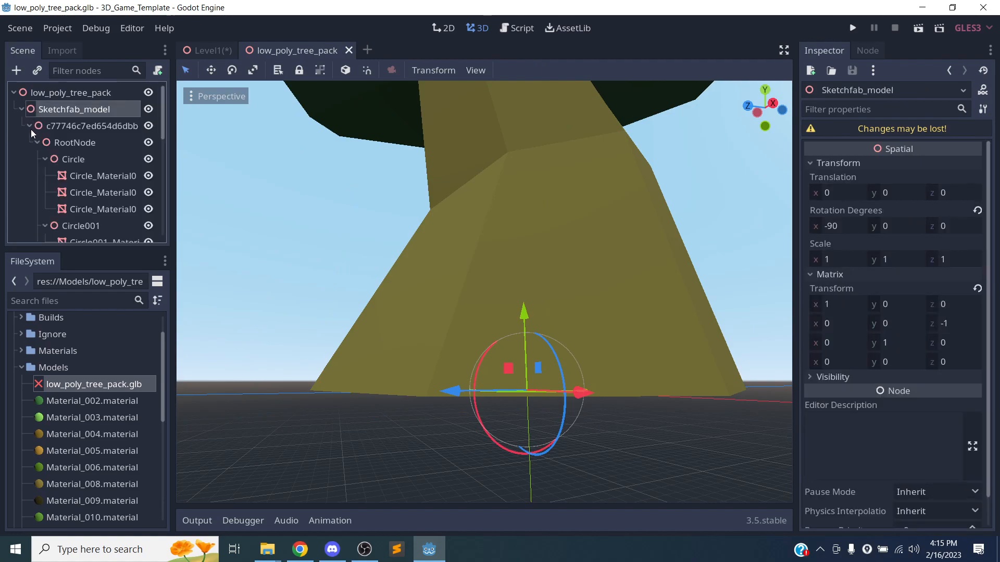
left_click(30, 126)
left_click(38, 128)
left_click(29, 125)
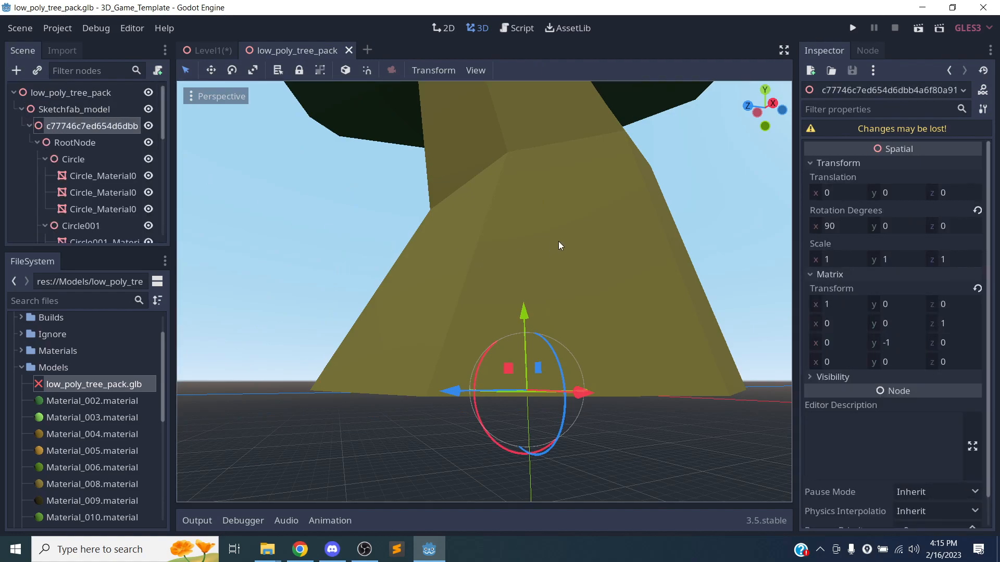
scroll(609, 223, "down", 5)
scroll(492, 203, "up", 6)
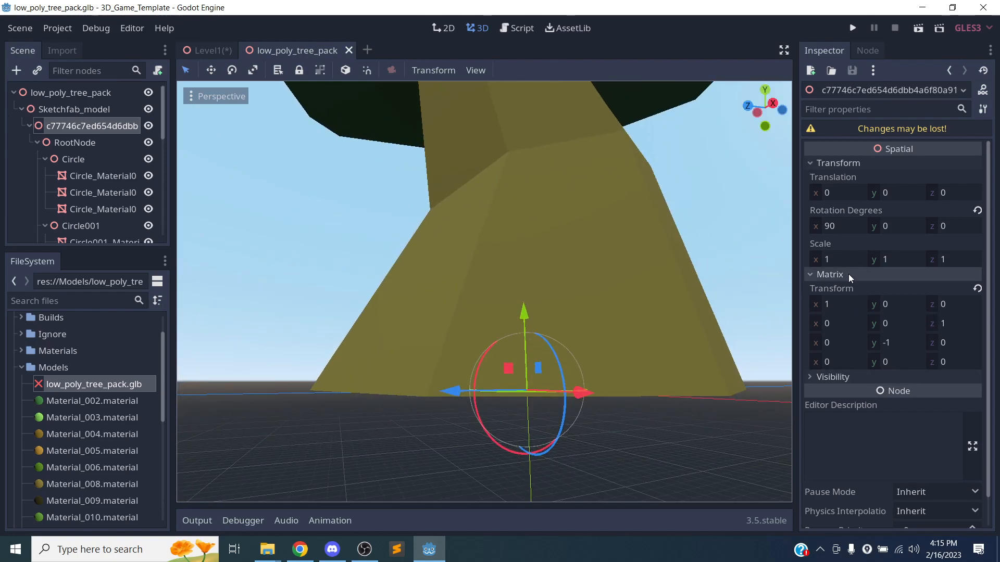
left_click(848, 164)
left_click(848, 163)
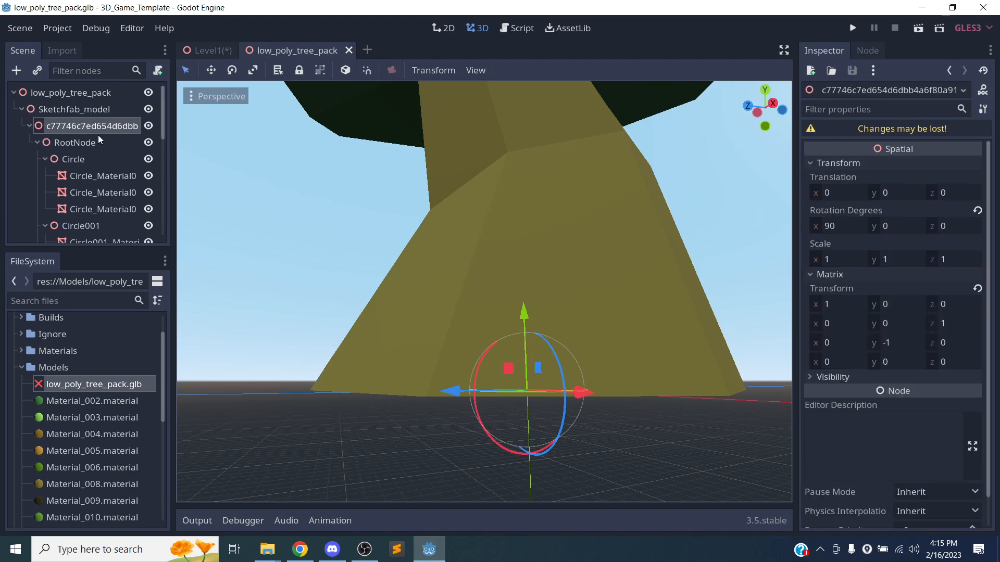
left_click(74, 93)
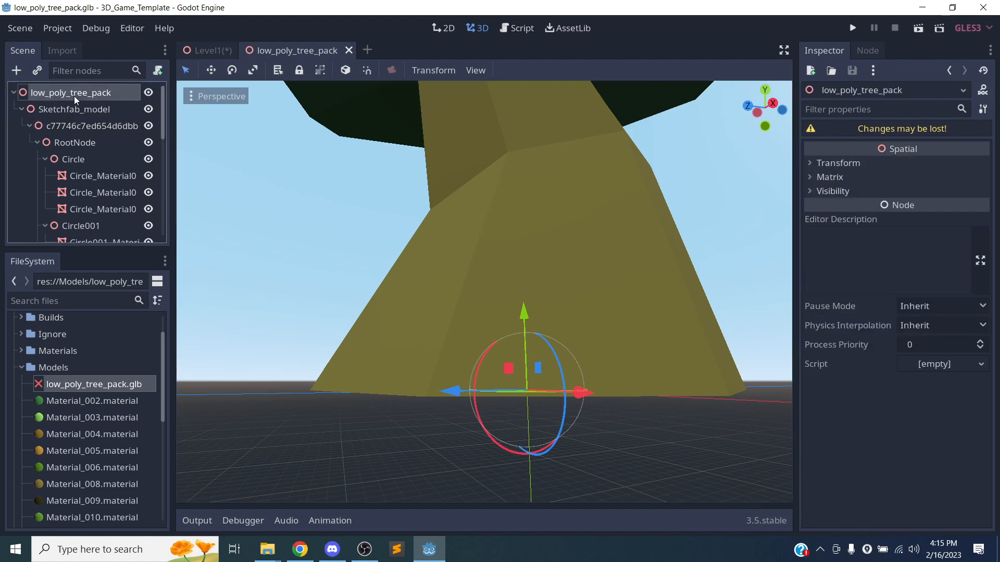
left_click(854, 162)
Set the root node's Scale to 0.1 on x, y and z.
left_click(846, 260)
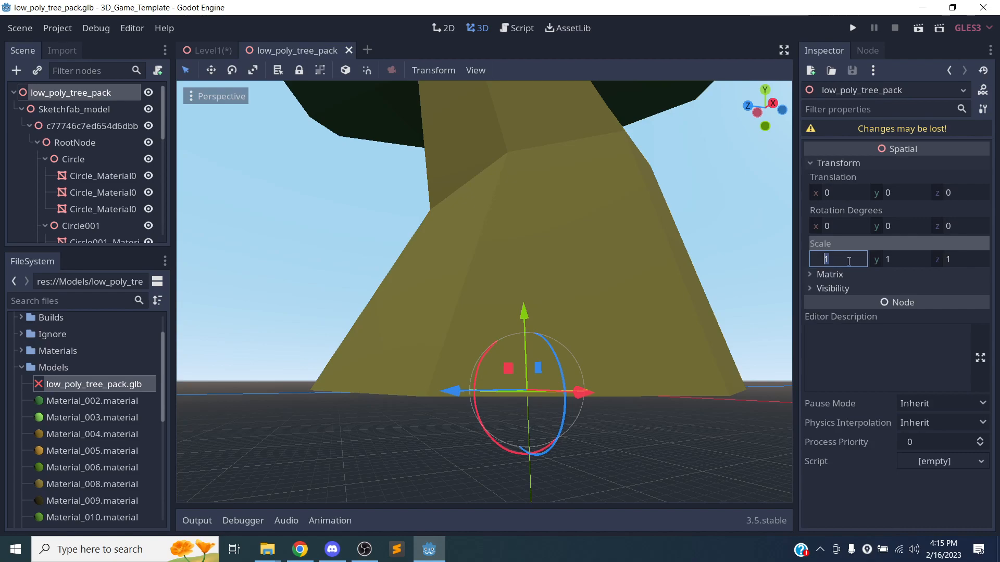
type("0.1")
key("Tab")
type("0.1")
key("Tab")
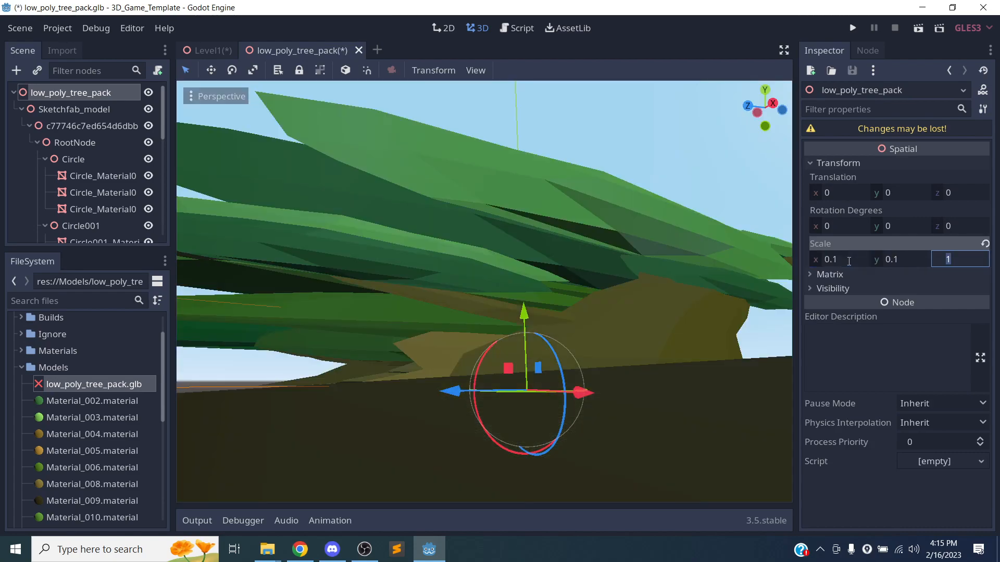
type(".1")
key("Return")
Orbit and re-centre the viewport to inspect the shrunken palm, pine and dead trees.
scroll(495, 307, "up", 2)
scroll(495, 307, "down", 3)
right_click_drag(430, 361, 572, 377)
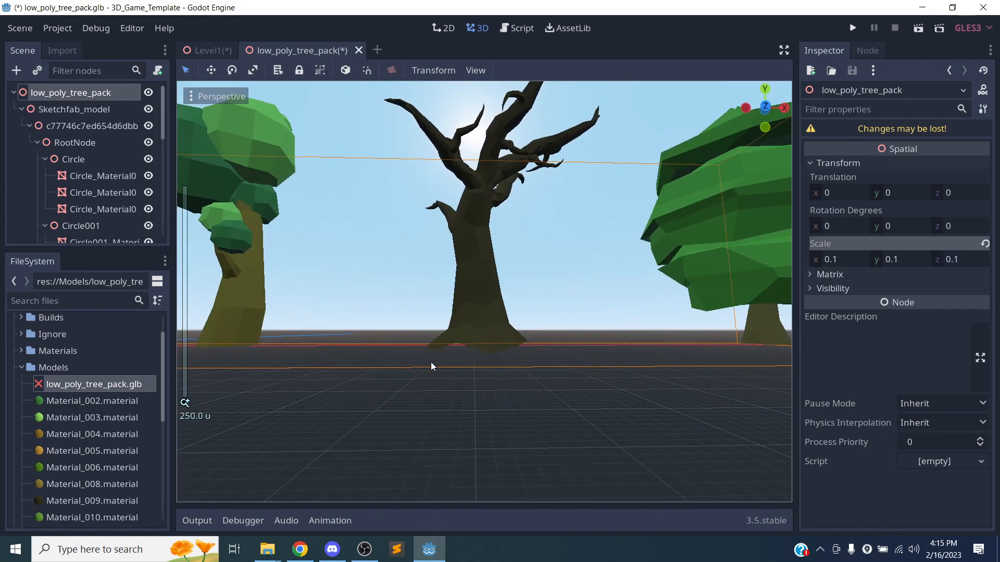
scroll(657, 340, "down", 5)
right_click_drag(649, 346, 437, 367)
scroll(651, 347, "up", 8)
scroll(652, 343, "down", 9)
right_click_drag(570, 352, 595, 338)
scroll(557, 350, "up", 6)
scroll(563, 352, "down", 6)
right_click_drag(421, 308, 560, 351)
scroll(420, 307, "up", 4)
scroll(420, 307, "down", 4)
right_click_drag(400, 308, 254, 305)
key("f")
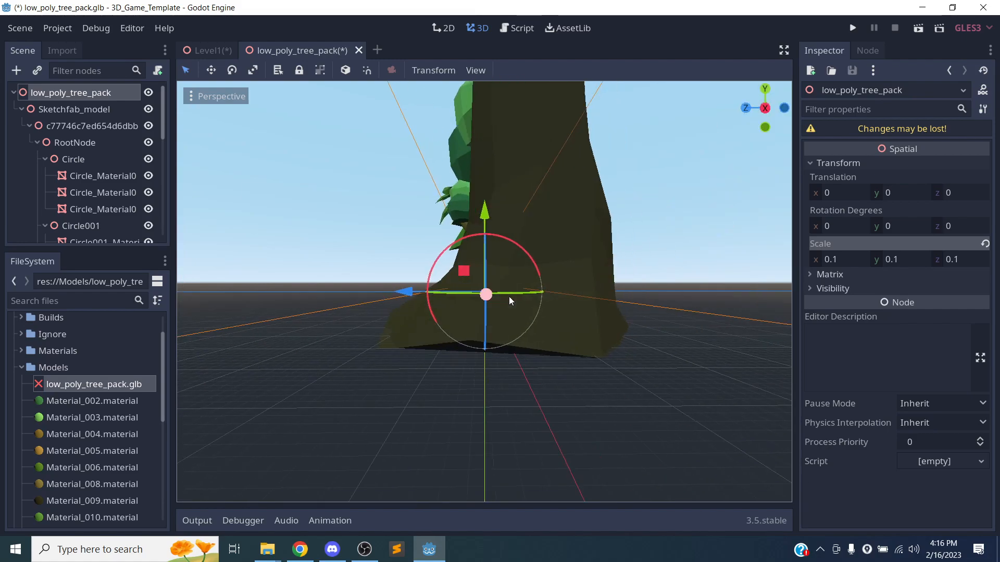
right_click_drag(644, 317, 423, 327)
right_click_drag(464, 285, 648, 286)
key("f")
right_click_drag(462, 272, 643, 273)
key("f")
right_click_drag(416, 325, 640, 325)
key("f")
right_click_drag(404, 331, 366, 315)
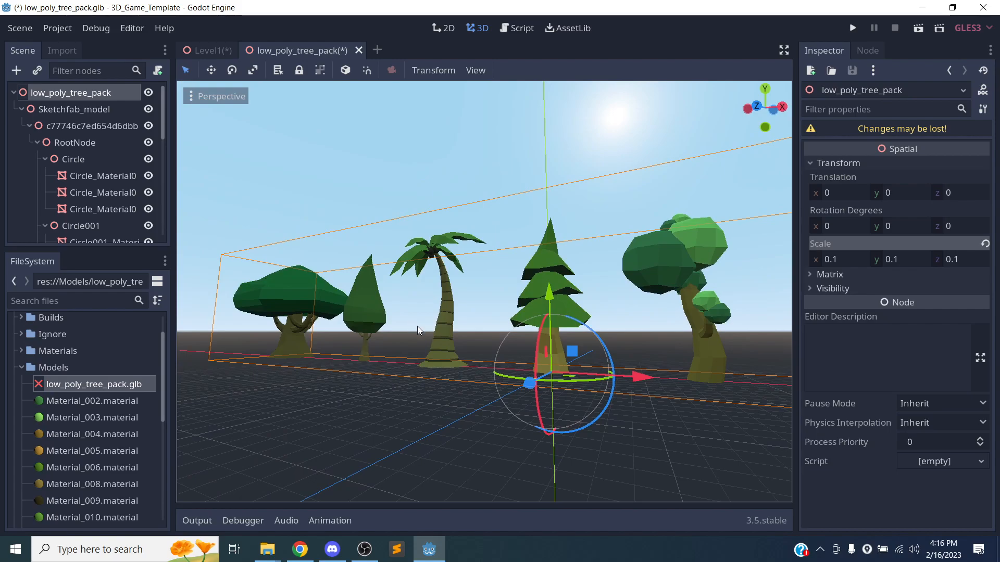
right_click_drag(368, 369, 334, 404)
right_click_drag(514, 333, 632, 321)
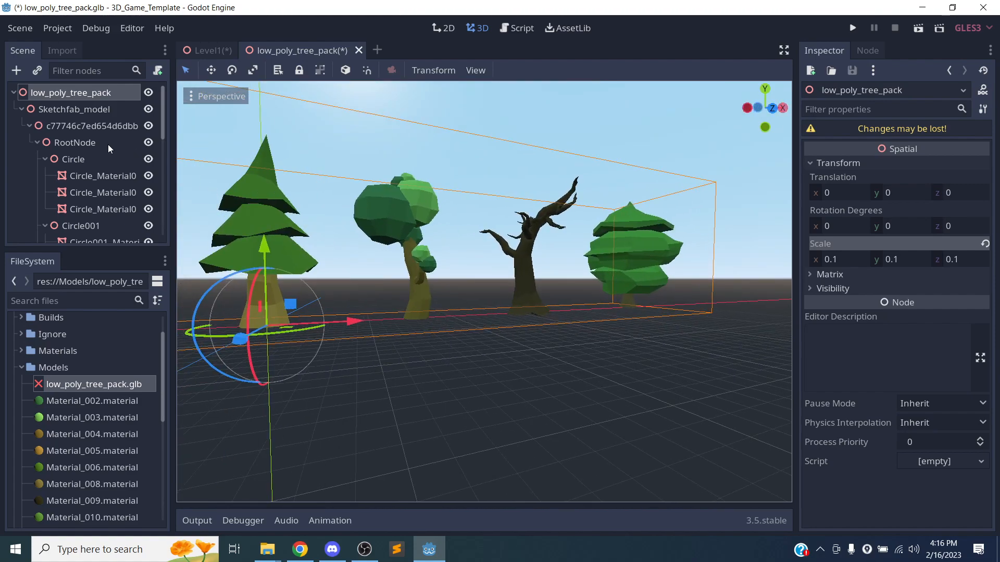
left_click_drag(164, 122, 203, 94)
Frame the tree pack and nudge the Circle tree further along X.
left_click(101, 126)
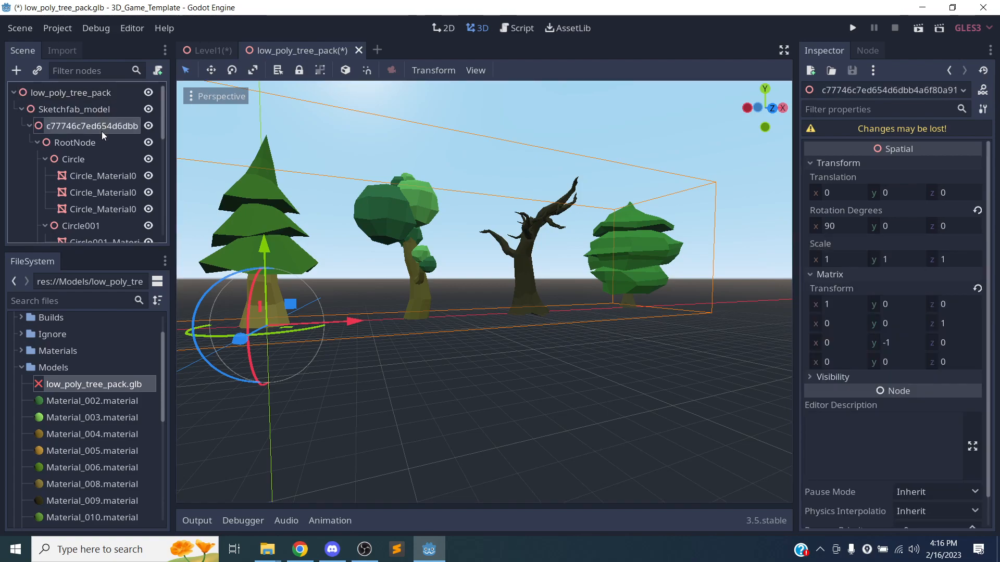
key("f")
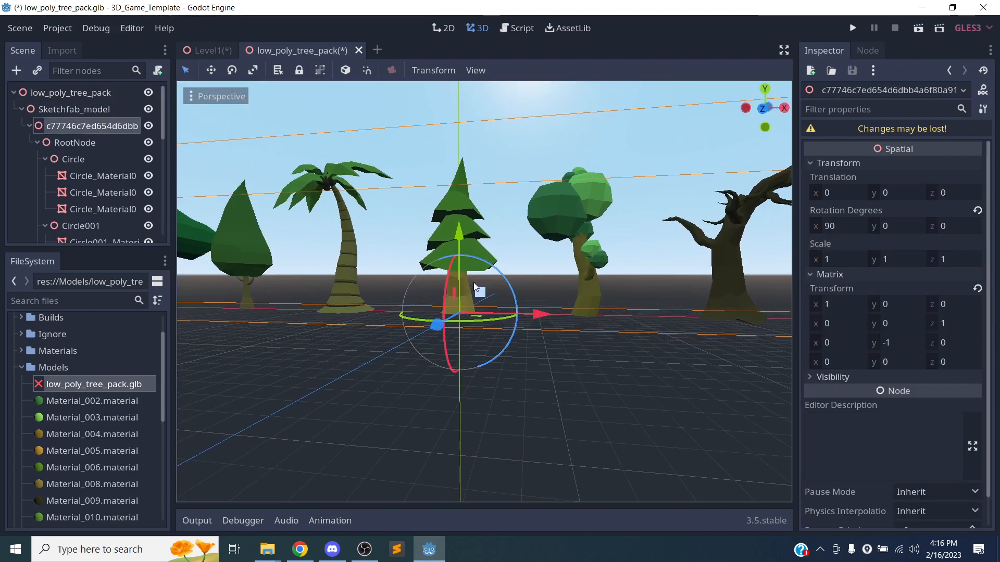
left_click(65, 159)
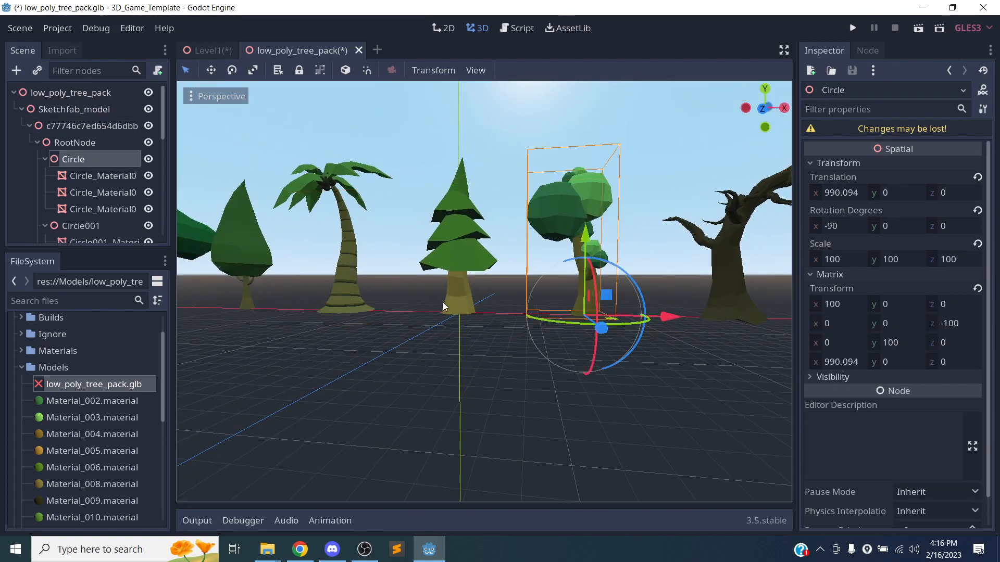
left_click_drag(657, 319, 682, 316)
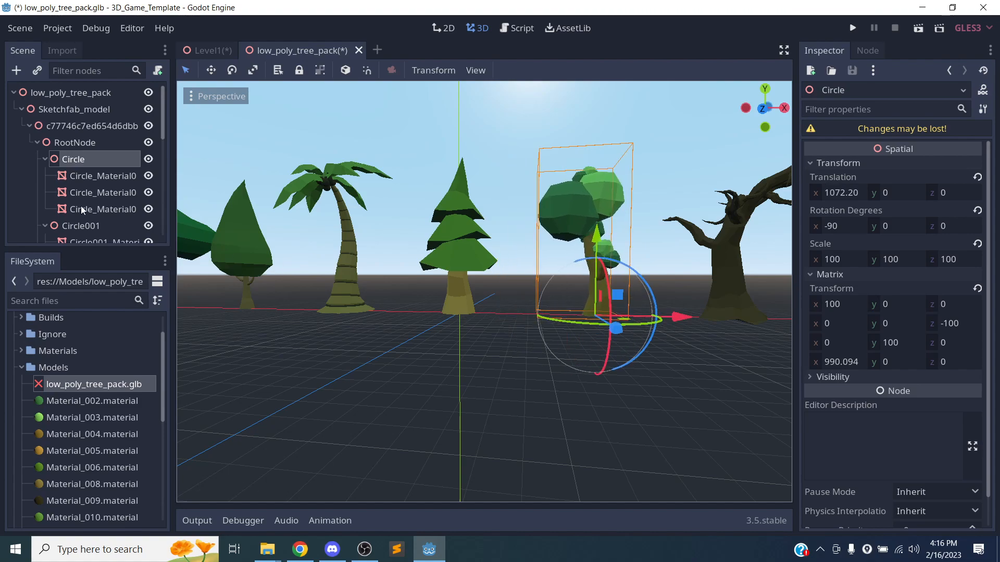
Collapse the Circle and Circle001 nodes, undoing a trial move of the Circle001 pine tree.
left_click(45, 158)
left_click(45, 175)
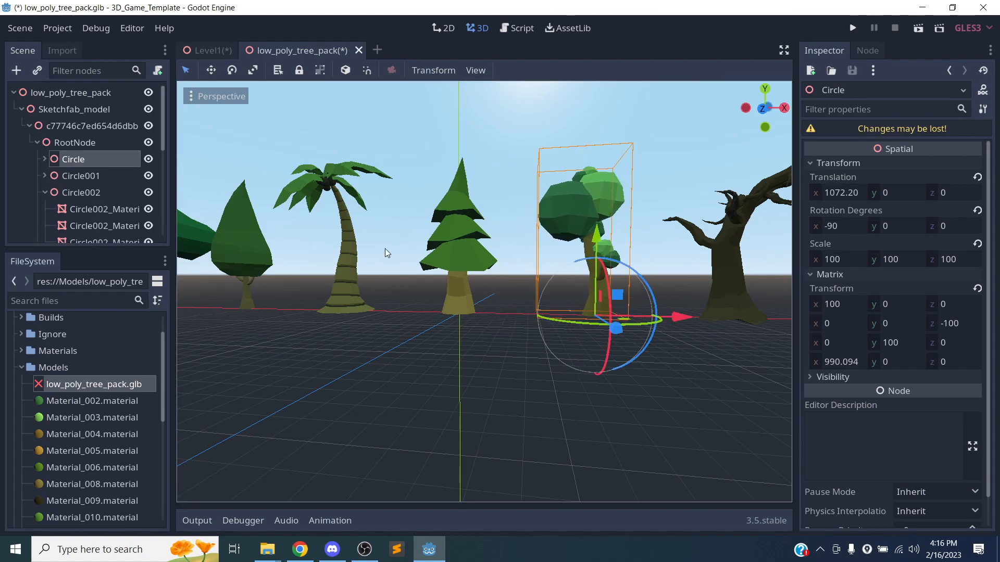
left_click(102, 175)
mouse_move(528, 314)
left_mouse_down()
mouse_move(553, 315)
mouse_move(535, 312)
left_mouse_up()
key("ctrl+z")
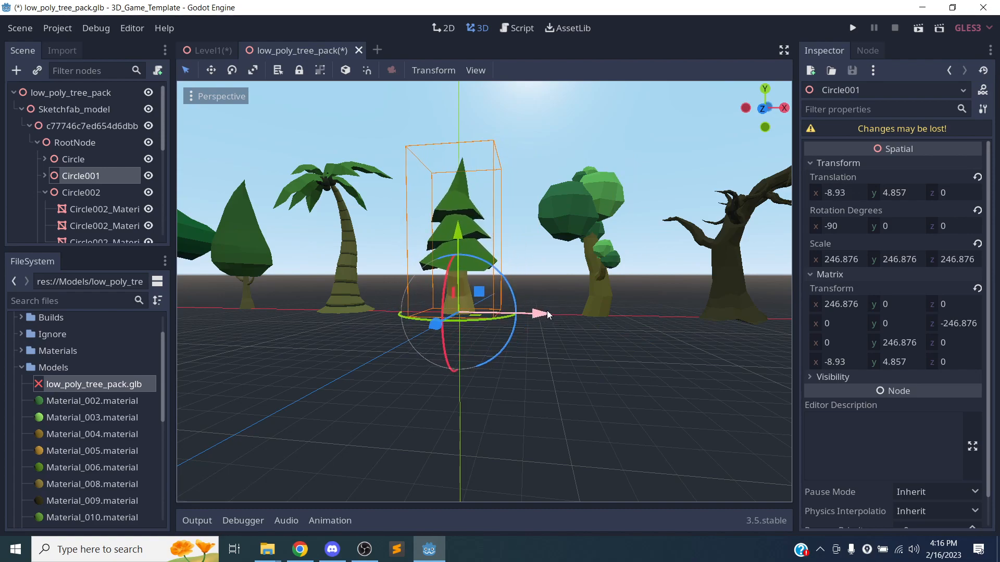
Collapse the Circle002 through Circle007 tree nodes in the Scene dock.
left_click(44, 193)
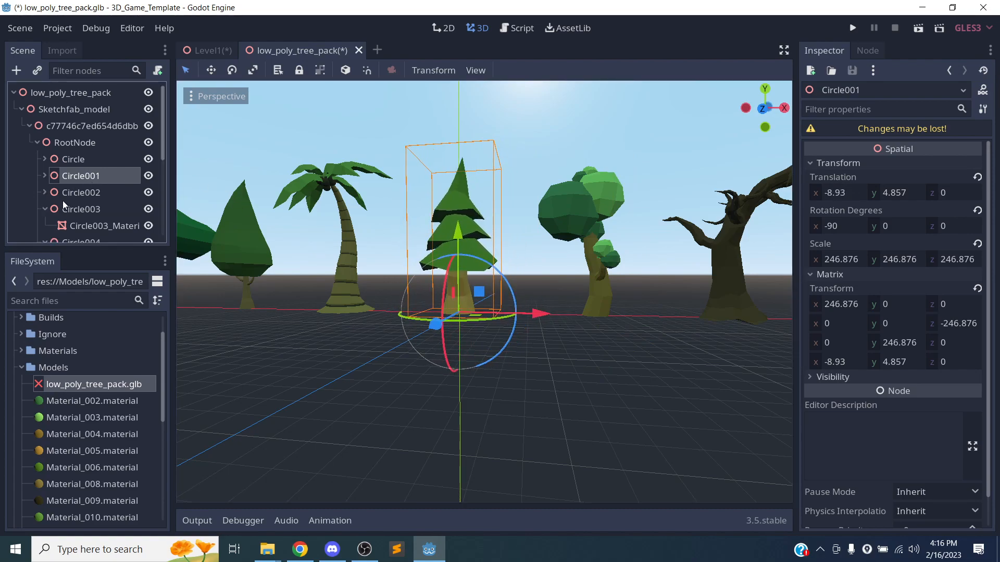
left_click(57, 209)
scroll(52, 207, "down", 1)
left_click(45, 172)
left_click(44, 187)
left_click(45, 204)
left_click(46, 219)
scroll(48, 219, "down", 1)
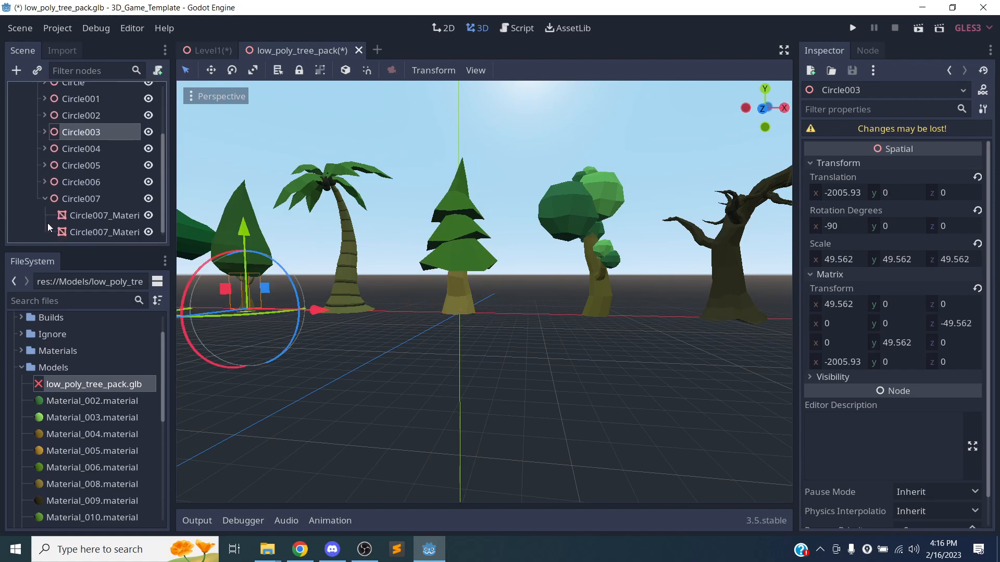
left_click(46, 198)
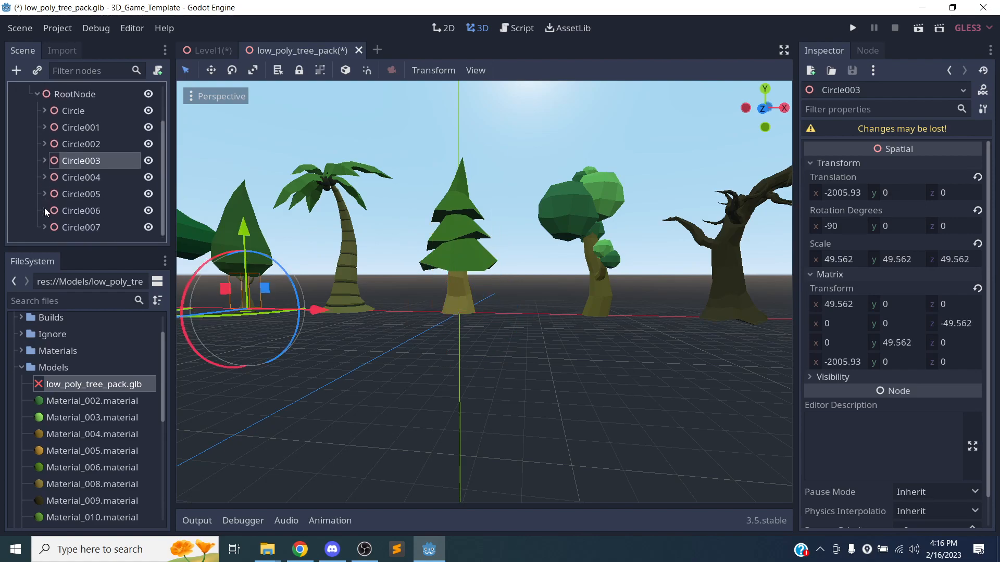
Move the Circle tree to x 1007.37 and z 182.07.
left_click(73, 111)
key("f")
mouse_move(534, 220)
left_mouse_down()
mouse_move(520, 227)
mouse_move(531, 230)
left_mouse_up()
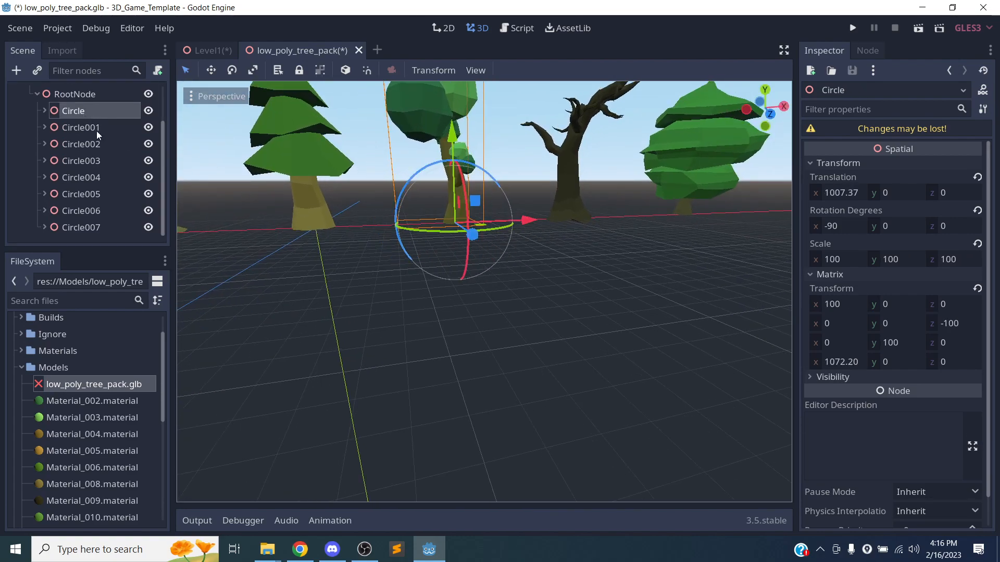
right_click_drag(455, 249, 500, 286)
middle_click_drag(455, 248, 573, 272)
left_click_drag(398, 280, 451, 276)
Swing and zoom the view down to ground level to inspect the moved tree.
scroll(489, 277, "up", 4)
scroll(491, 275, "down", 5)
right_click_drag(492, 274, 383, 234)
mouse_move(620, 338)
middle_mouse_down()
mouse_move(571, 291)
mouse_move(611, 331)
middle_mouse_up()
scroll(611, 332, "down", 3)
scroll(611, 325, "up", 8)
scroll(611, 323, "down", 8)
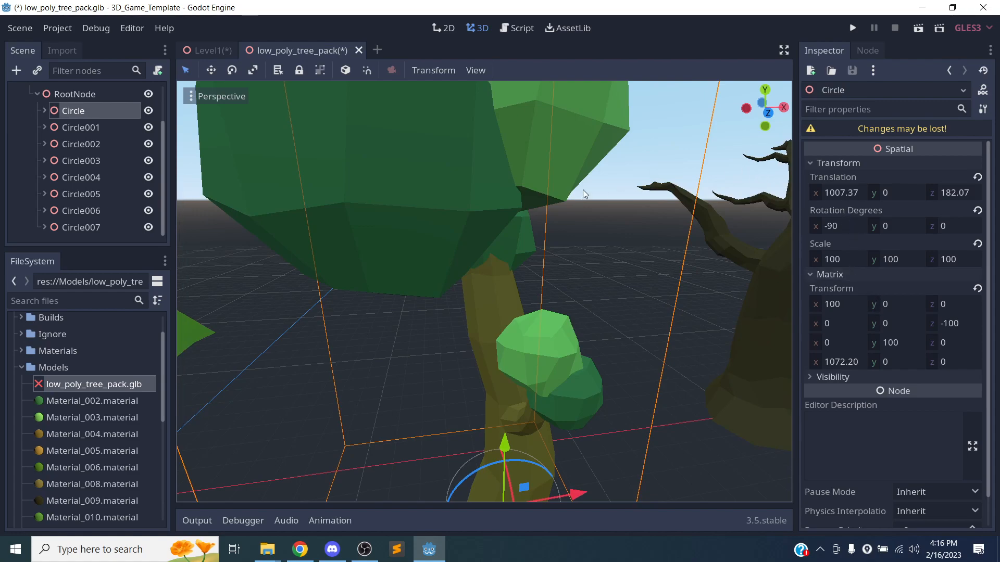
scroll(92, 96, "up", 2)
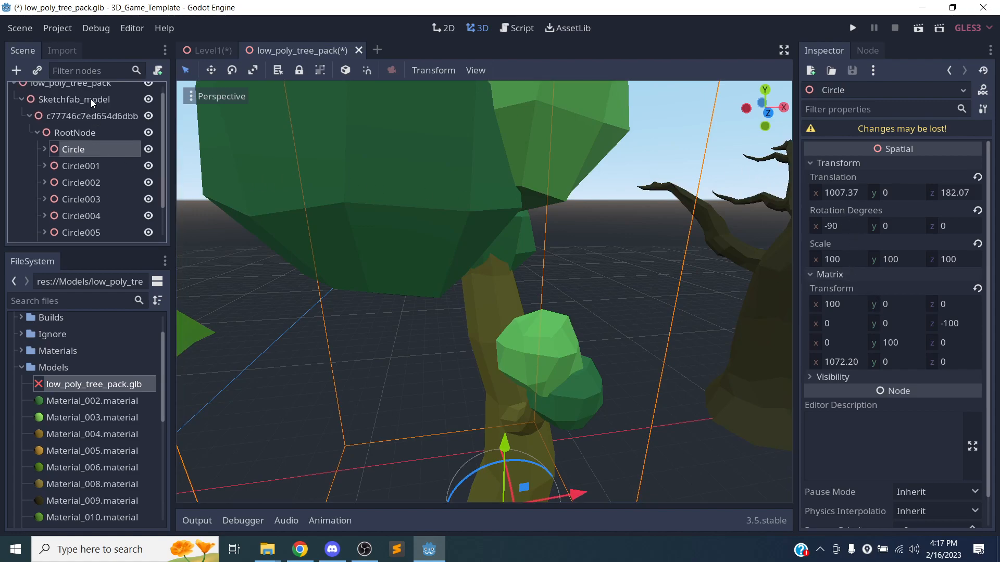
Set the low_poly_tree_pack root's scale to 0.05 on X, Y and Z.
scroll(79, 120, "up", 1)
left_click(98, 94)
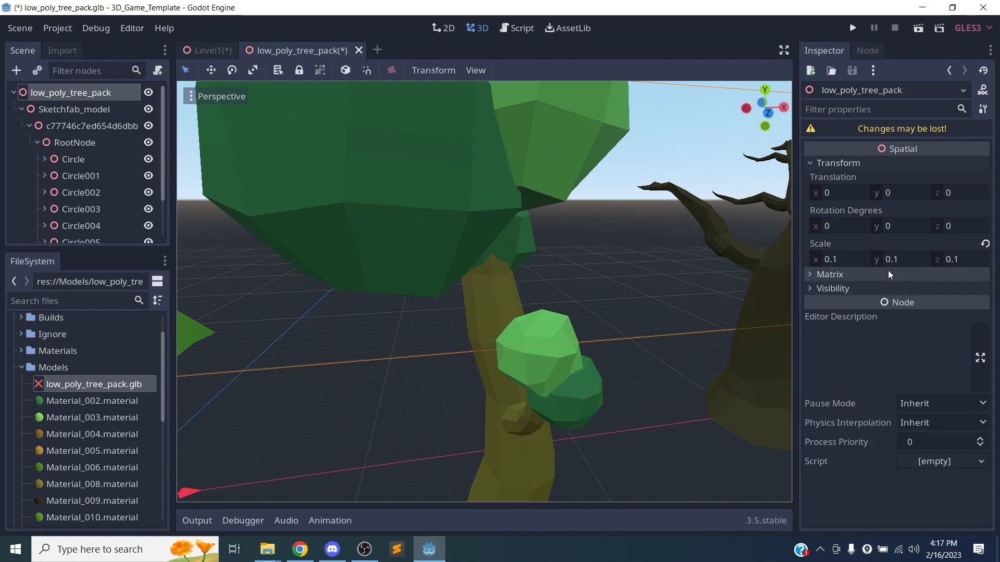
left_click(853, 258)
type(".")
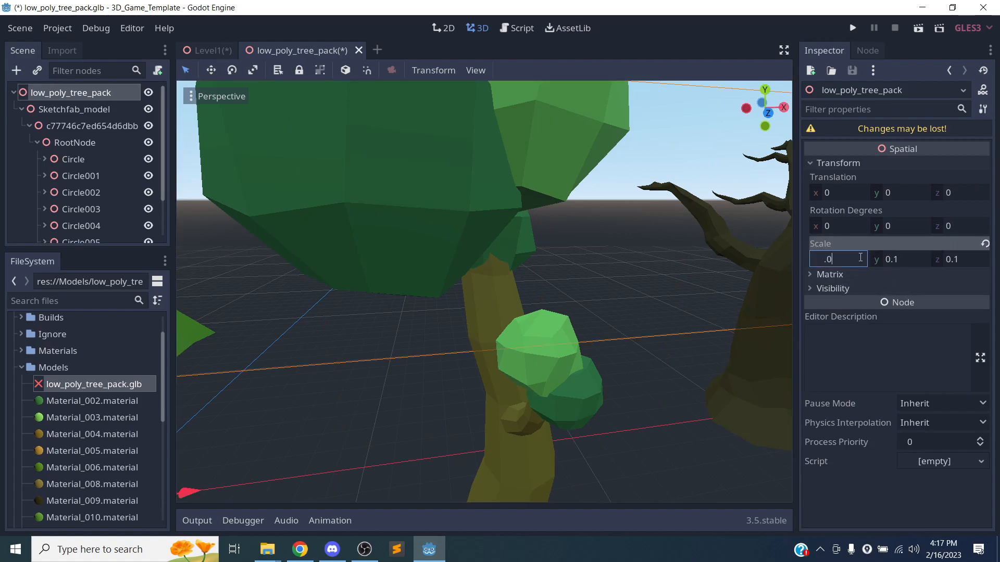
type("05")
key("Tab")
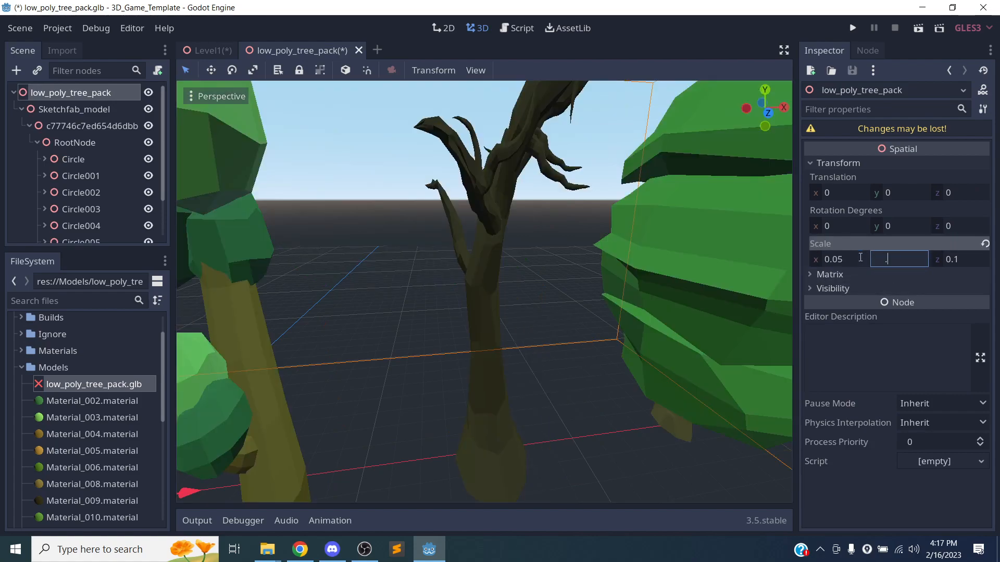
type(".05")
key("Tab")
type(".05")
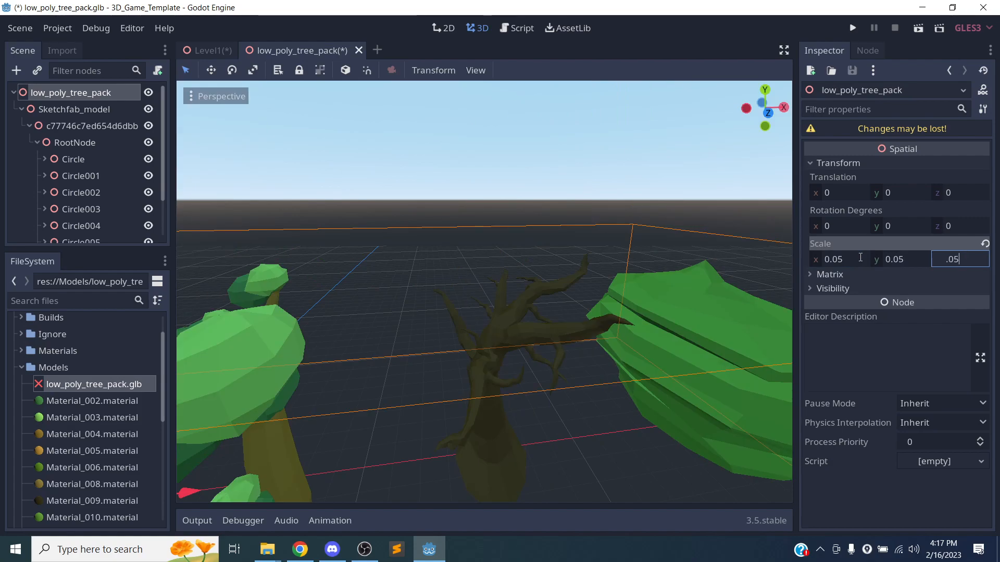
key("Return")
Shift the tree pack along Z and move the Circle tree to z -11.657.
scroll(333, 195, "up", 3)
scroll(368, 284, "up", 8)
scroll(372, 290, "down", 9)
right_click_drag(426, 313, 577, 313)
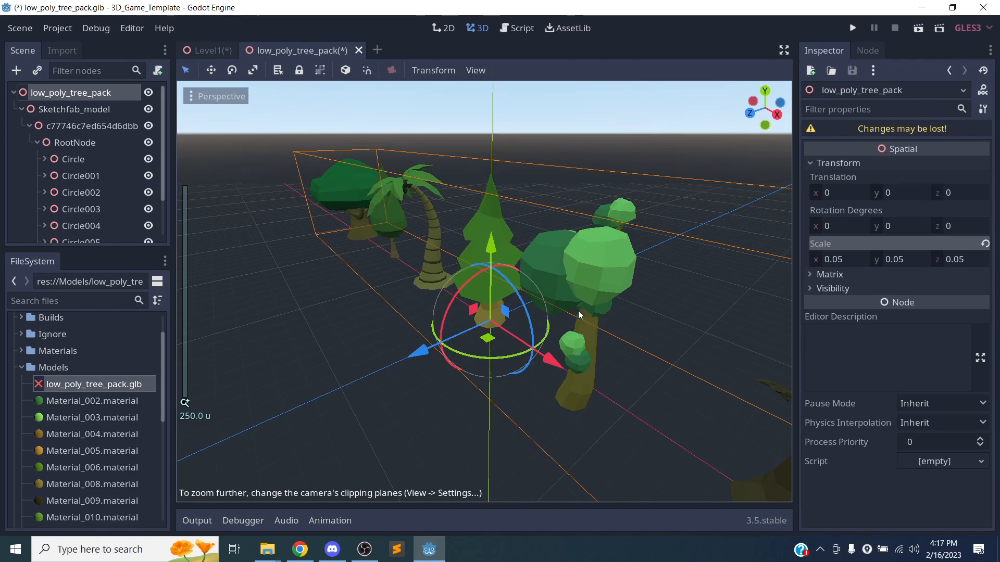
mouse_move(414, 352)
left_mouse_down()
mouse_move(448, 342)
mouse_move(401, 352)
left_mouse_up()
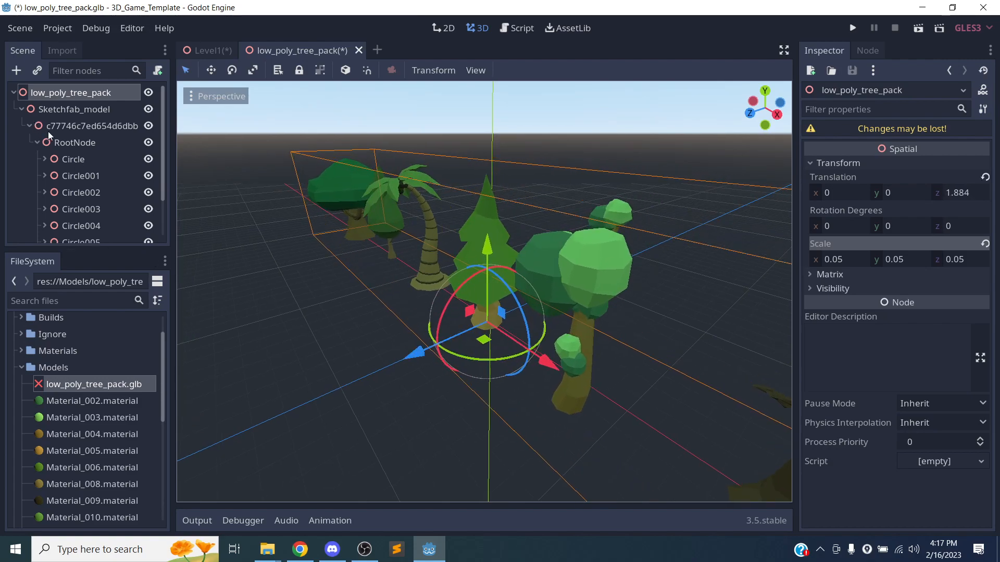
left_click(60, 160)
mouse_move(534, 430)
left_mouse_down()
mouse_move(533, 442)
mouse_move(553, 431)
mouse_move(520, 417)
left_mouse_up()
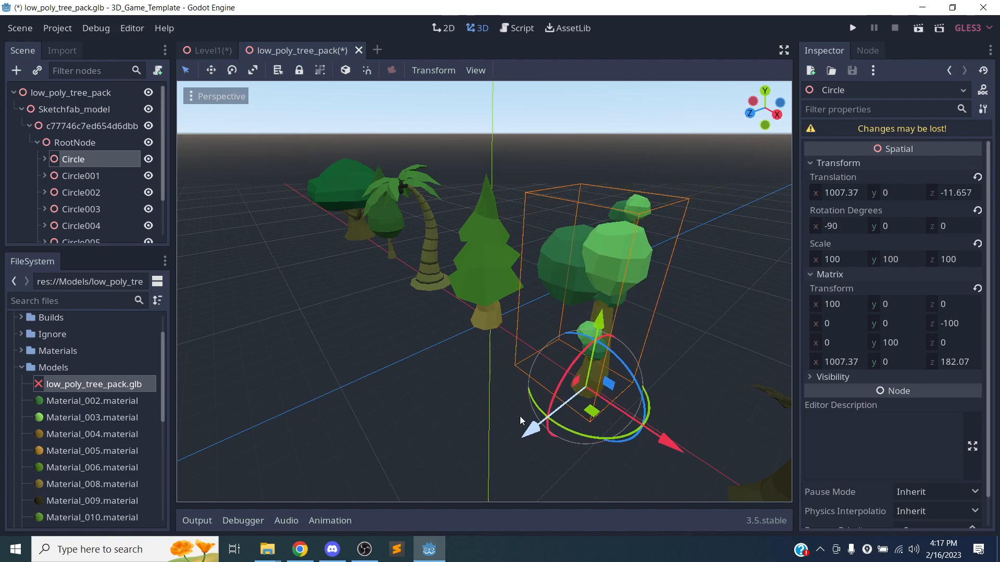
Rename the Circle node to Tree1 and return to the Level1 scene.
double_click(82, 163)
type("Tree1")
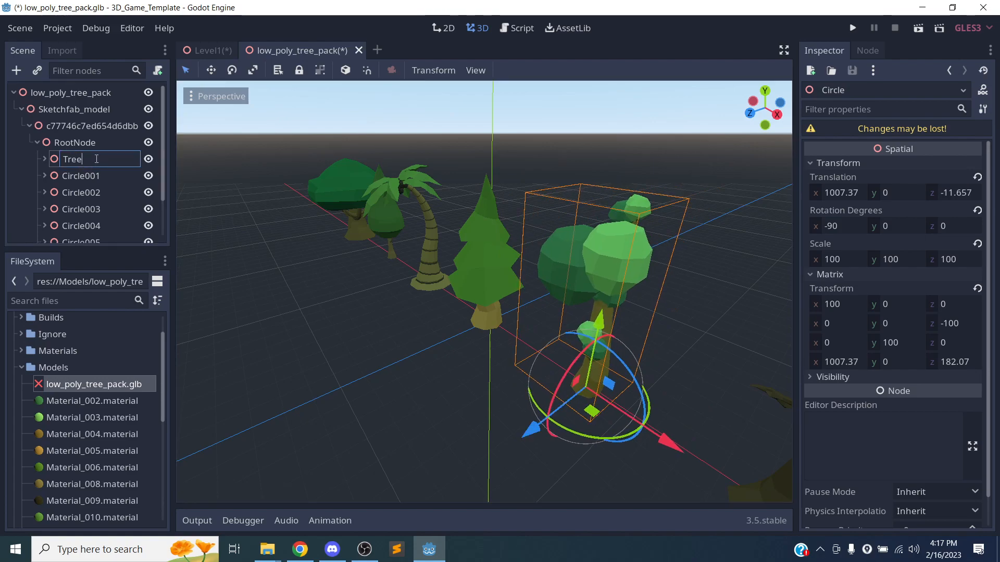
key("Return")
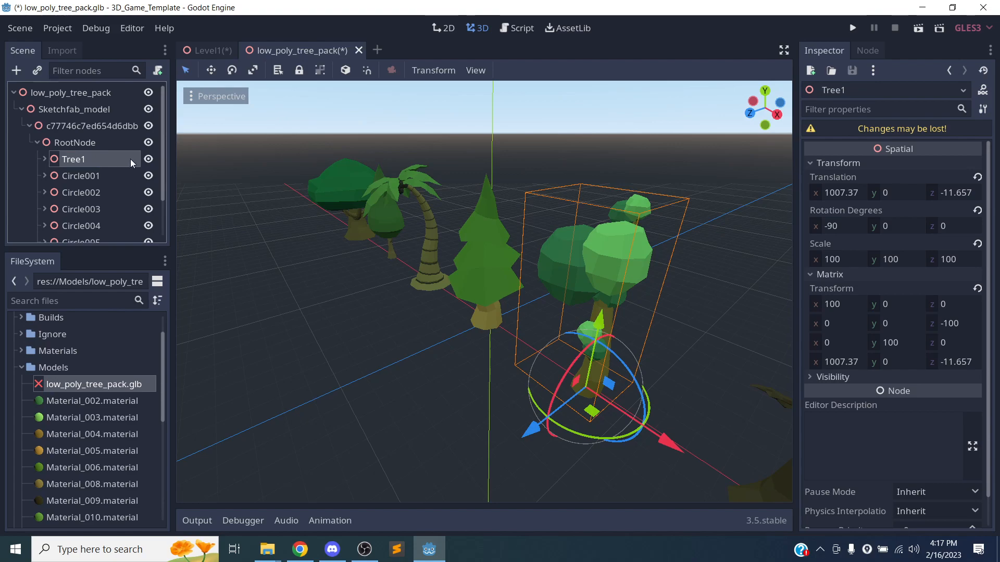
left_click(207, 50)
Delete the low_poly_tree_pack node from Level1.
left_click(76, 218)
left_click(73, 211)
right_click(73, 211)
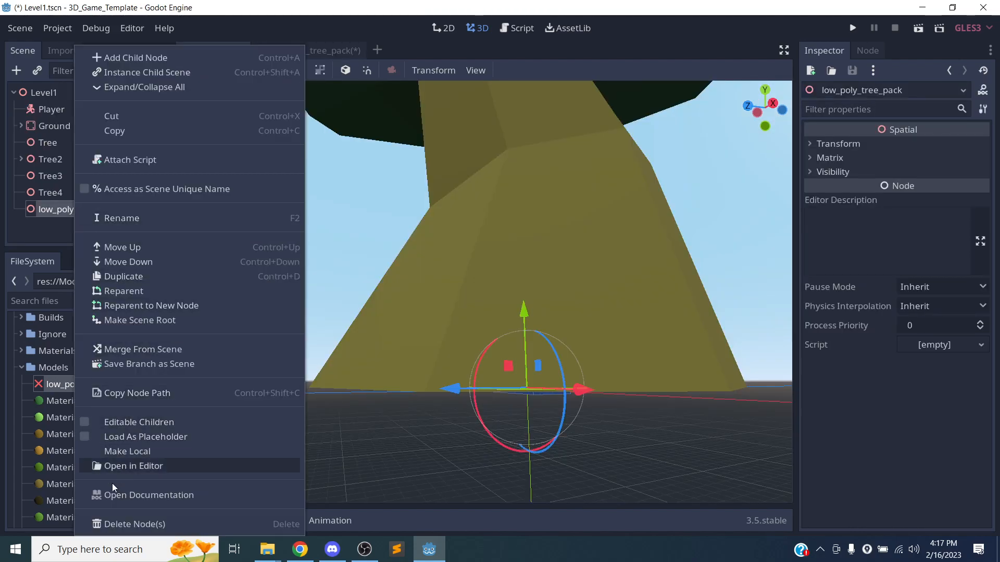
left_click(130, 524)
left_click(465, 288)
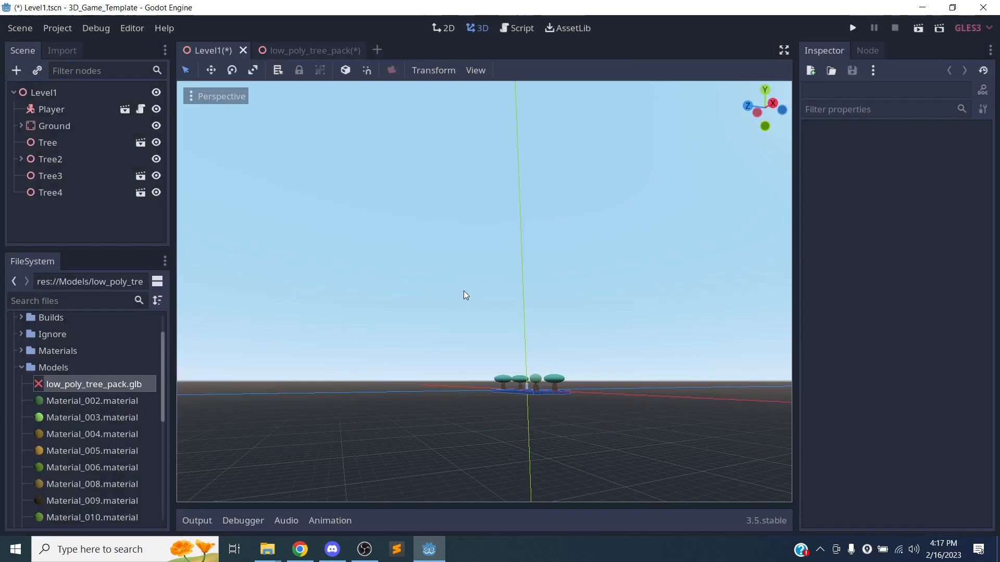
Bring the level platform into view and select the Level1 root node.
scroll(573, 343, "down", 10)
scroll(585, 366, "up", 16)
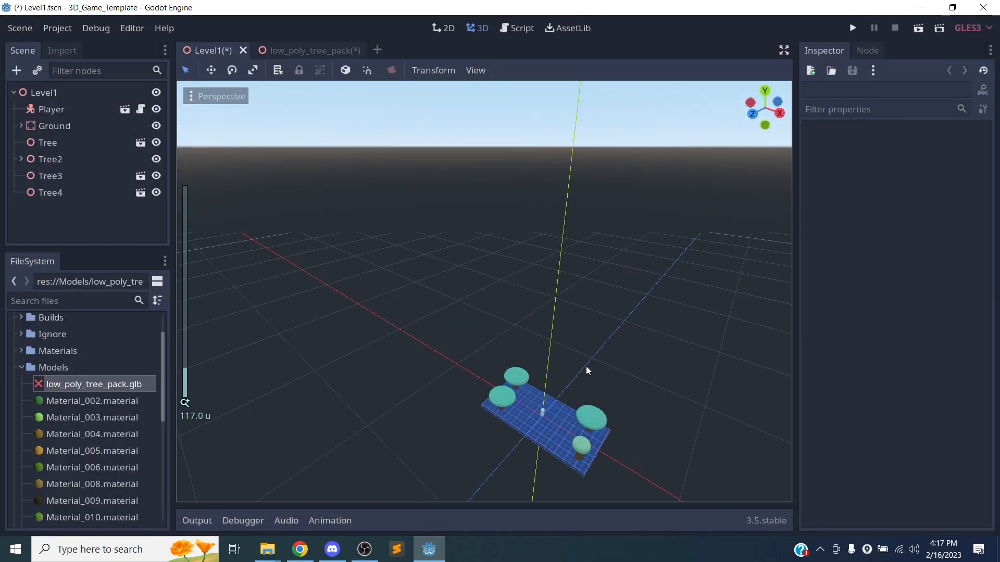
middle_click_drag(541, 355, 532, 346)
scroll(539, 359, "up", 6)
scroll(516, 309, "down", 6)
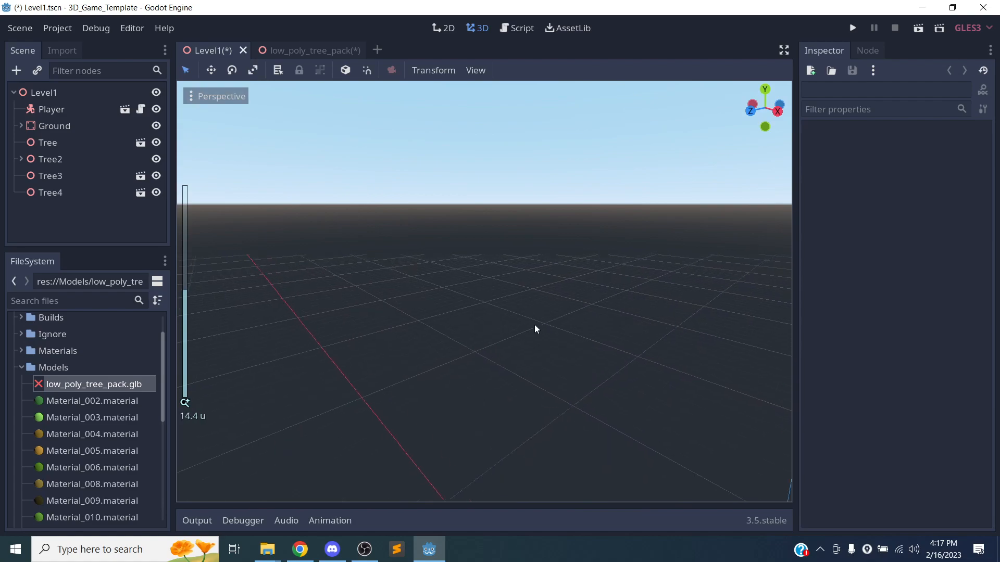
middle_click_drag(570, 407, 488, 216, "shift")
scroll(513, 390, "down", 8)
scroll(518, 410, "up", 12)
scroll(518, 408, "up", 18)
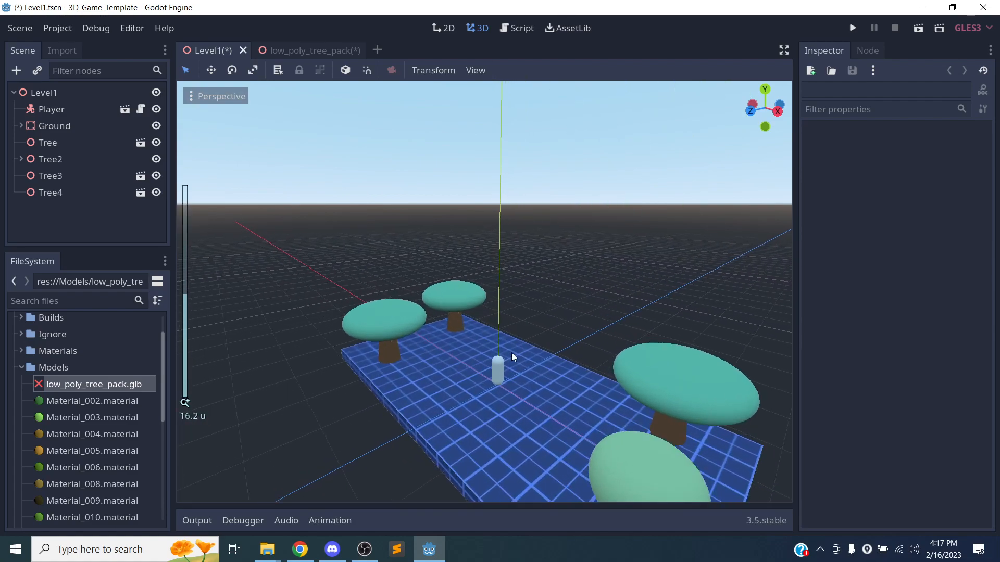
left_click(60, 92)
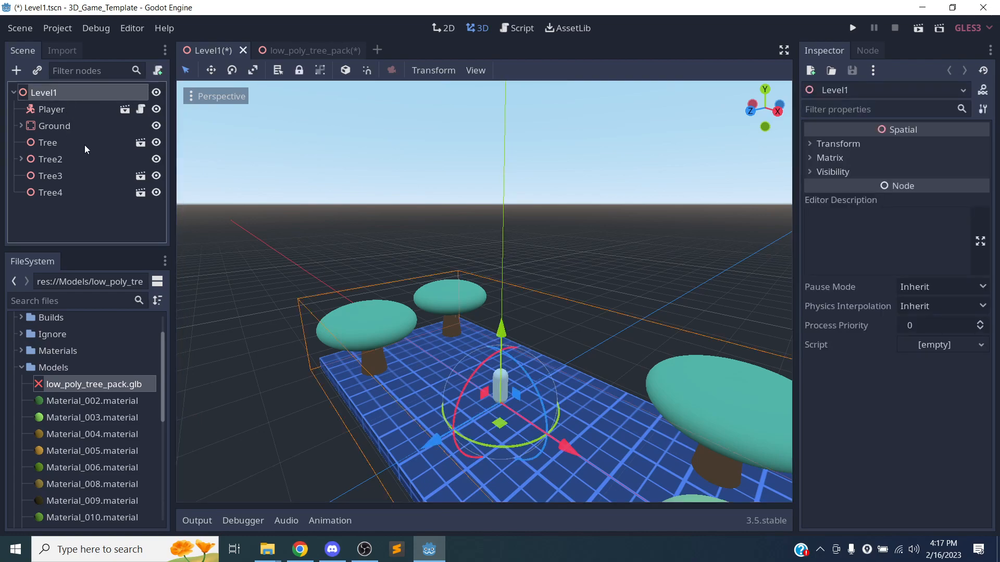
right_click(44, 93)
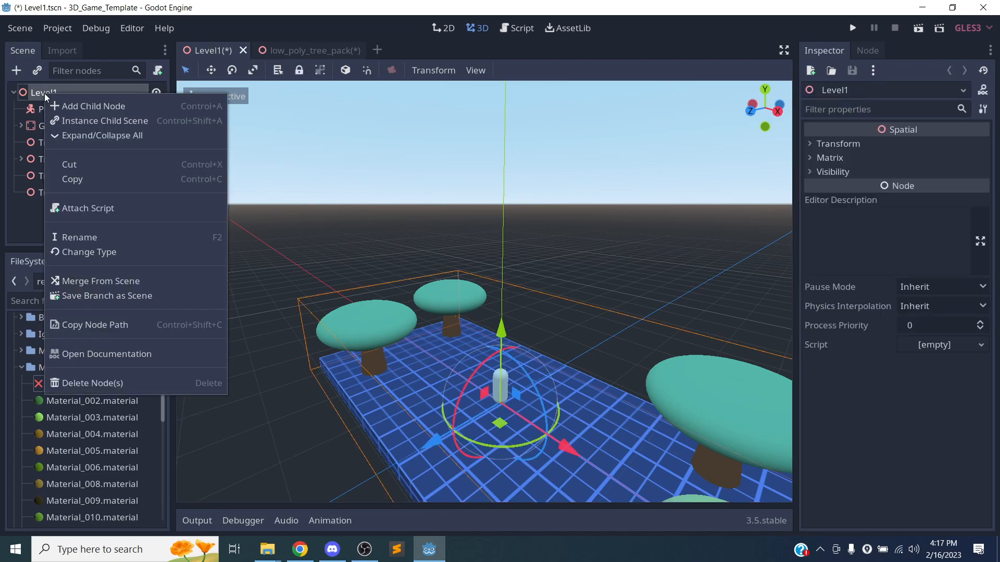
left_click(93, 281)
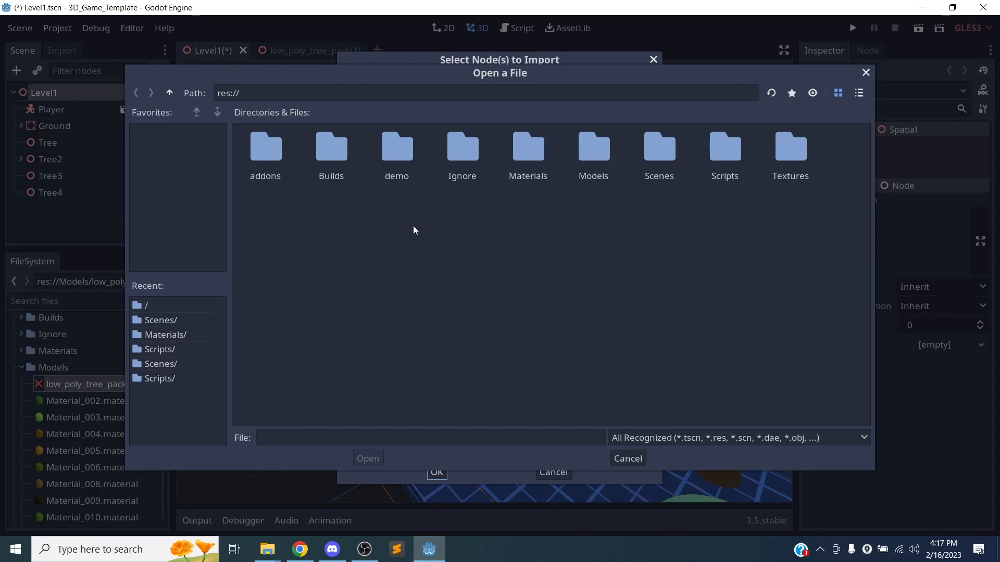
double_click(594, 149)
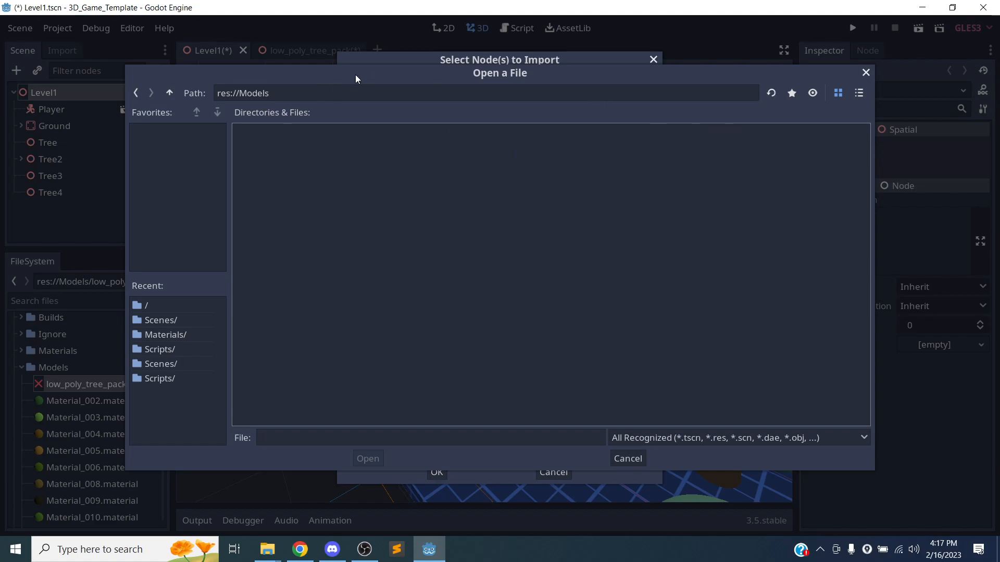
left_click(628, 457)
left_click(554, 473)
left_click(320, 51)
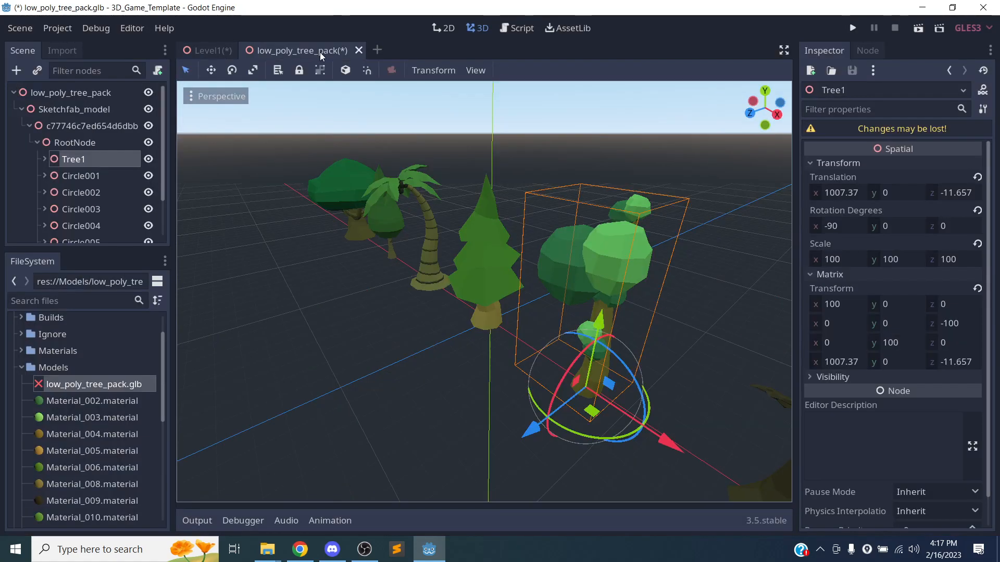
key("ctrl+s")
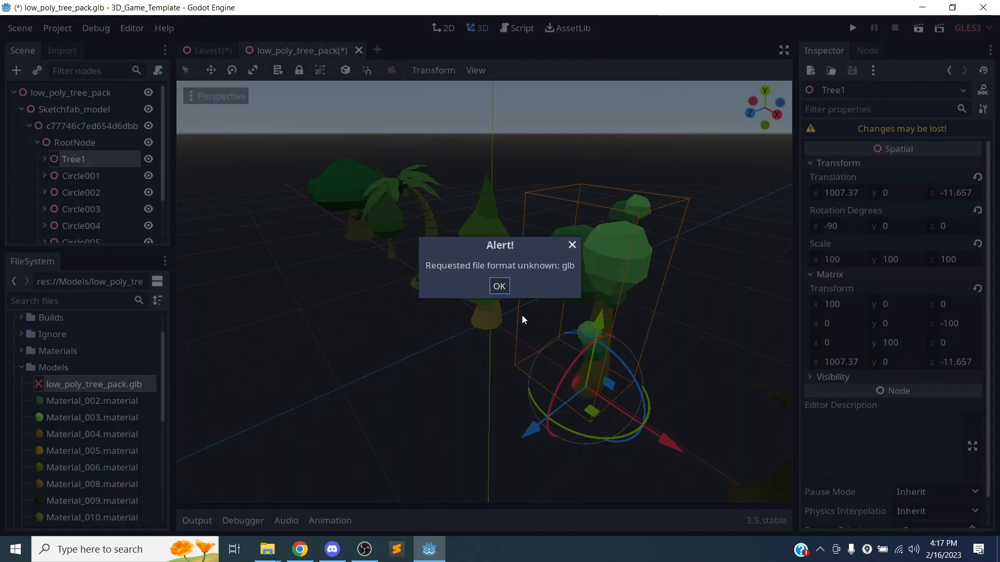
left_click(495, 292)
scroll(72, 377, "up", 2)
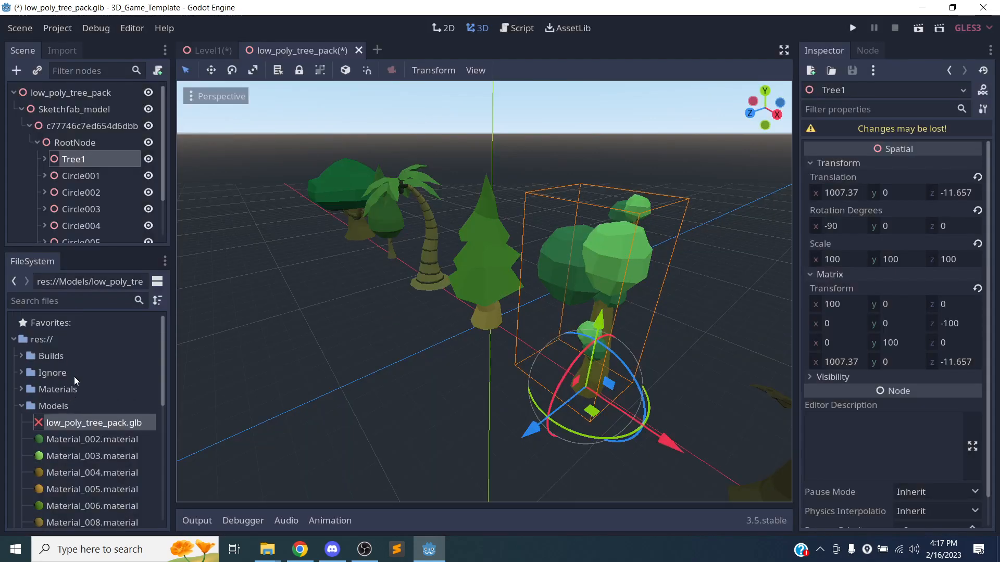
scroll(74, 370, "down", 4)
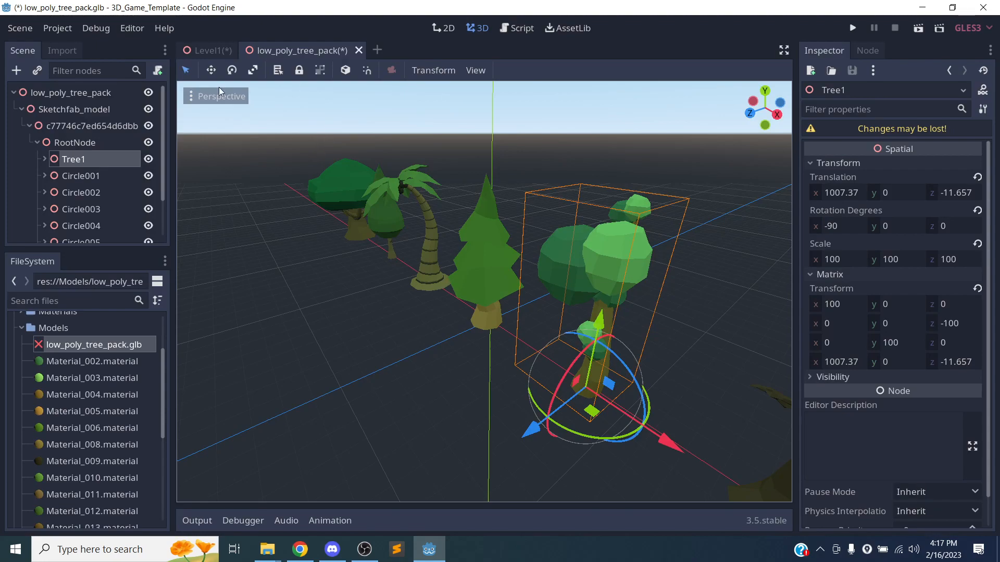
left_click(90, 95)
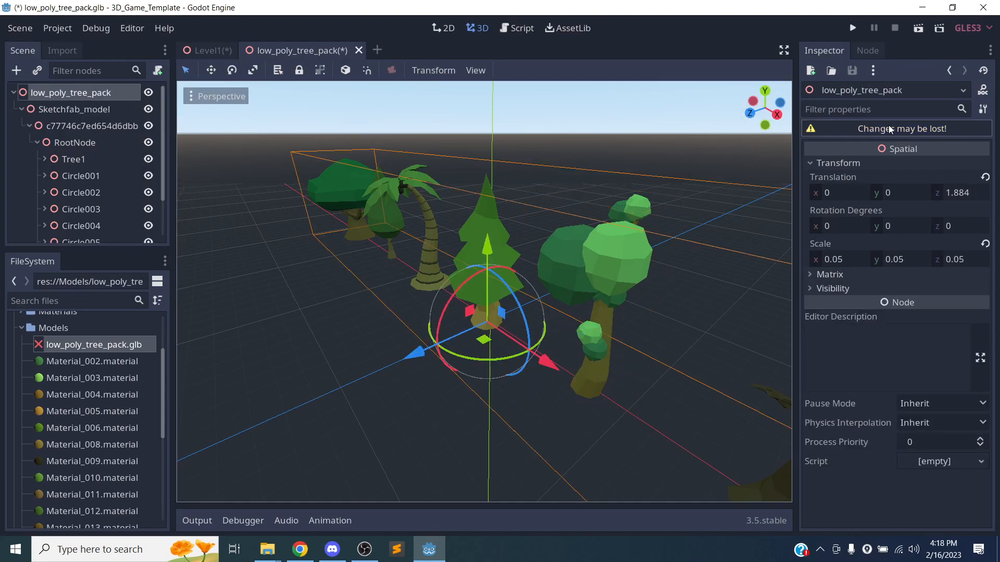
key("ctrl+s")
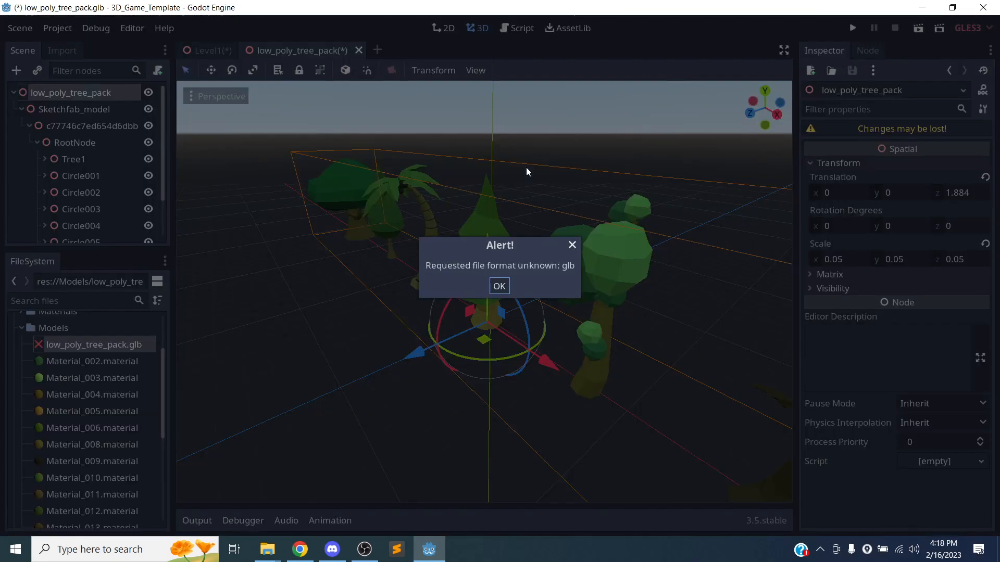
left_click(572, 245)
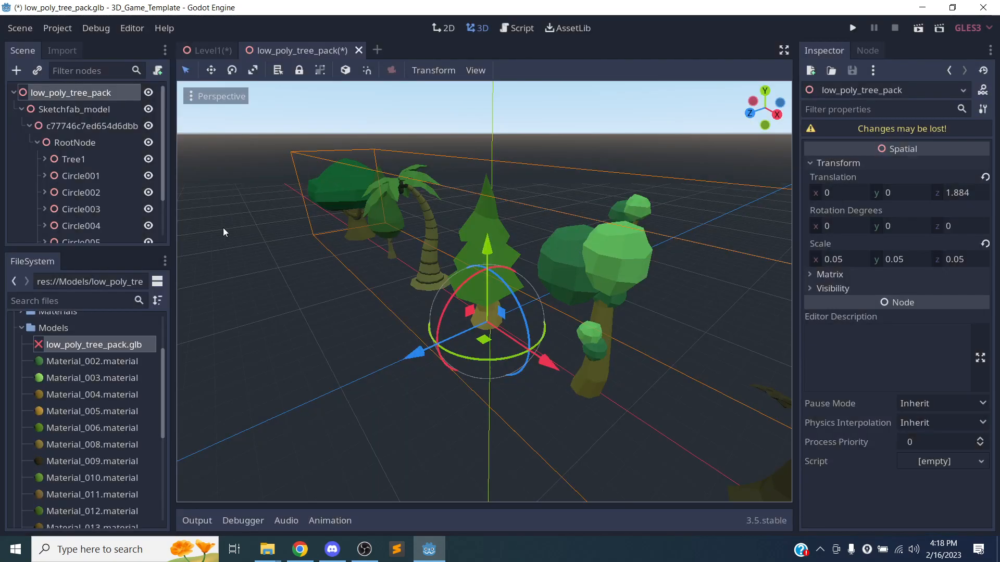
Create a new 3D scene with the low_poly_tree_pack model under its root.
left_click(377, 50)
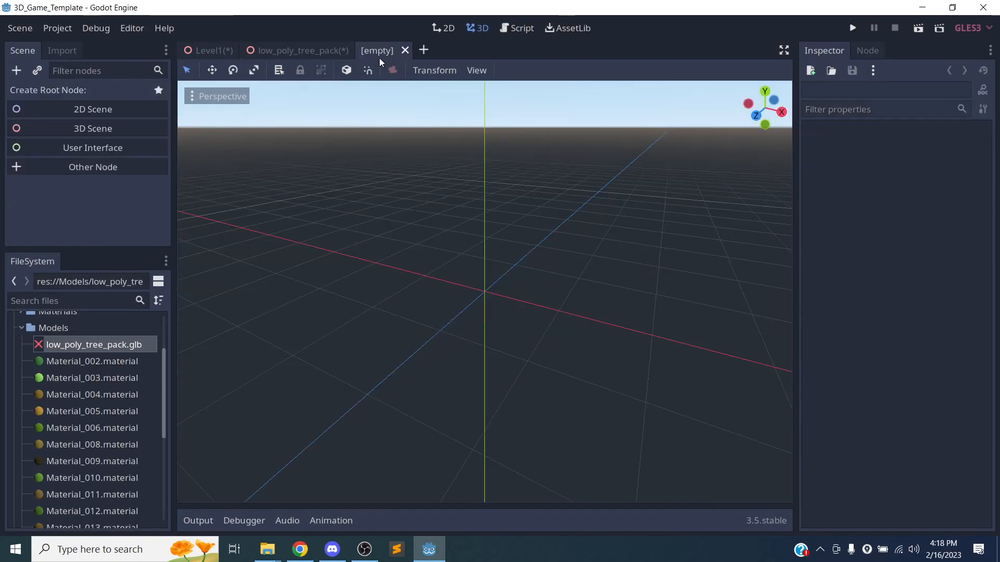
left_click_drag(76, 349, 490, 286)
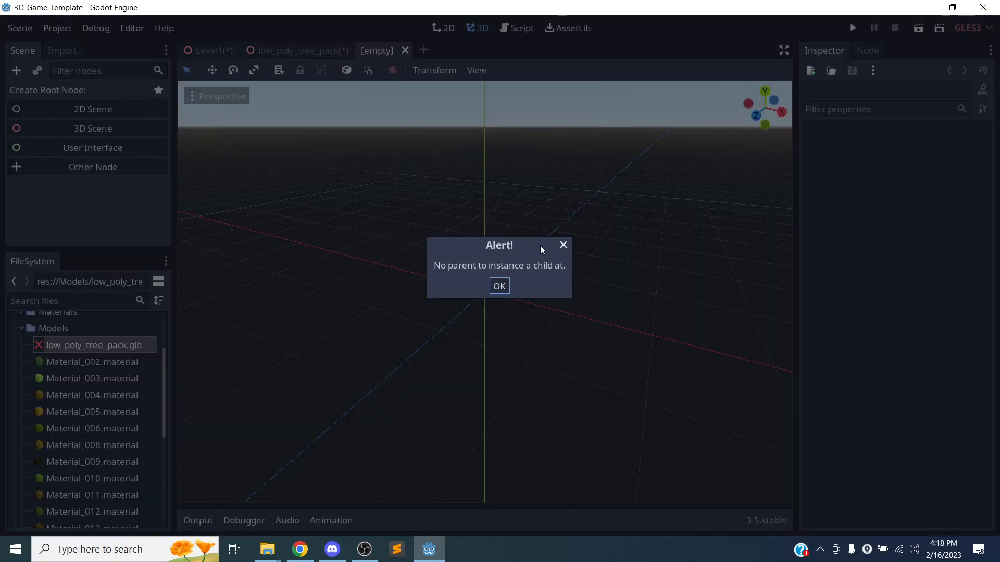
left_click(499, 286)
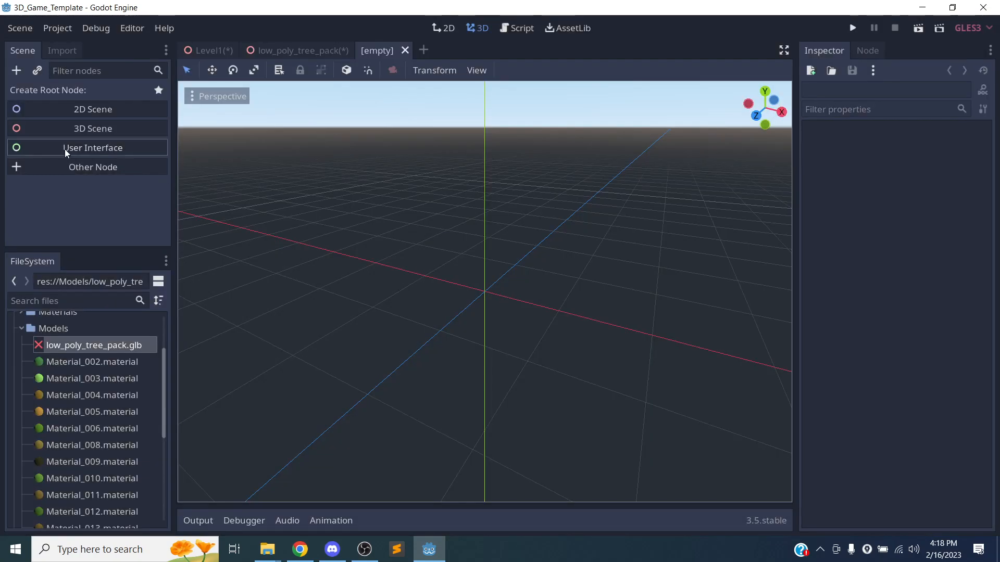
left_click(66, 129)
left_click_drag(52, 345, 552, 282)
left_click(78, 110)
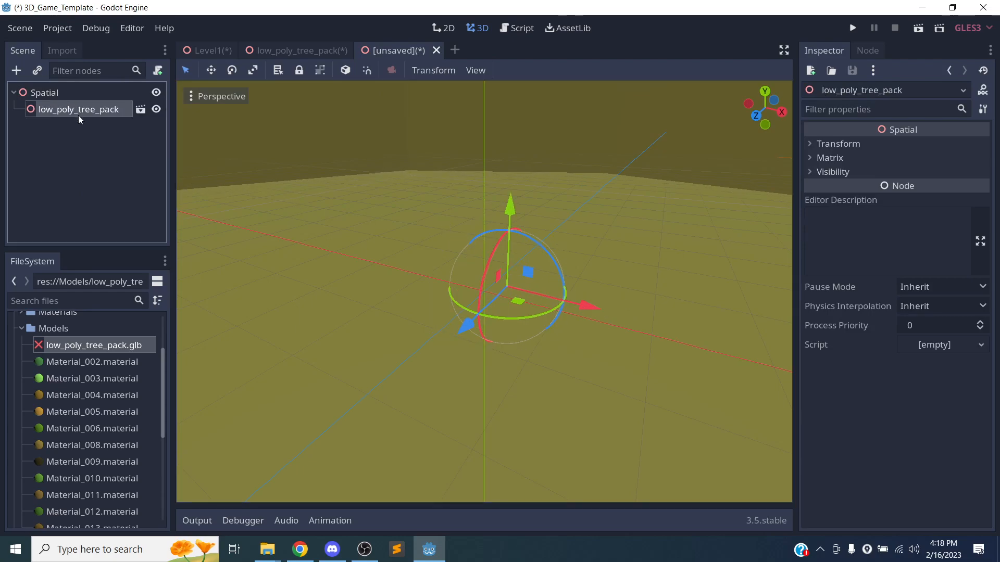
Save the scene as TreeModel.tscn in the Models folder and return to Level1.
key("ctrl+s")
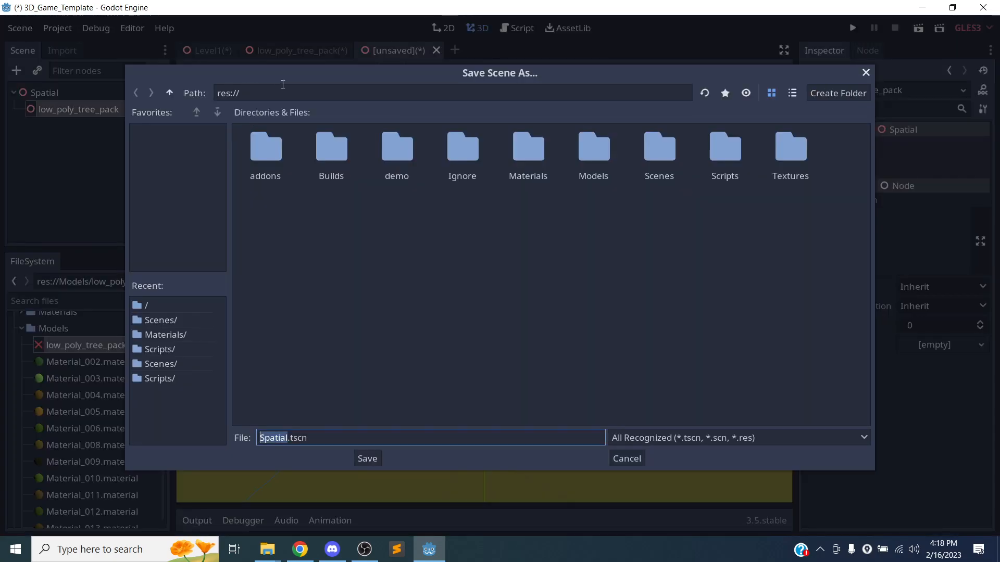
left_click(592, 157)
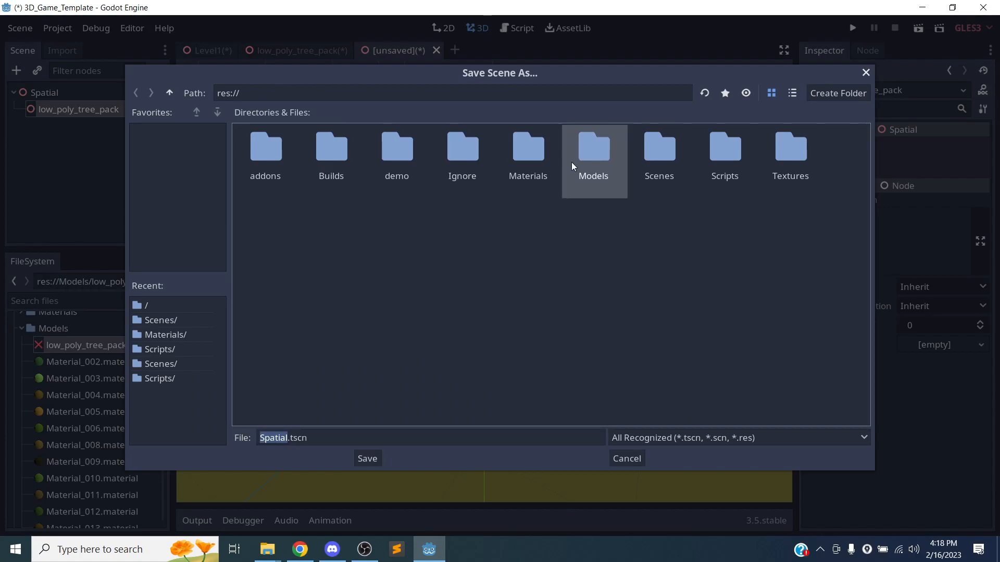
double_click(592, 157)
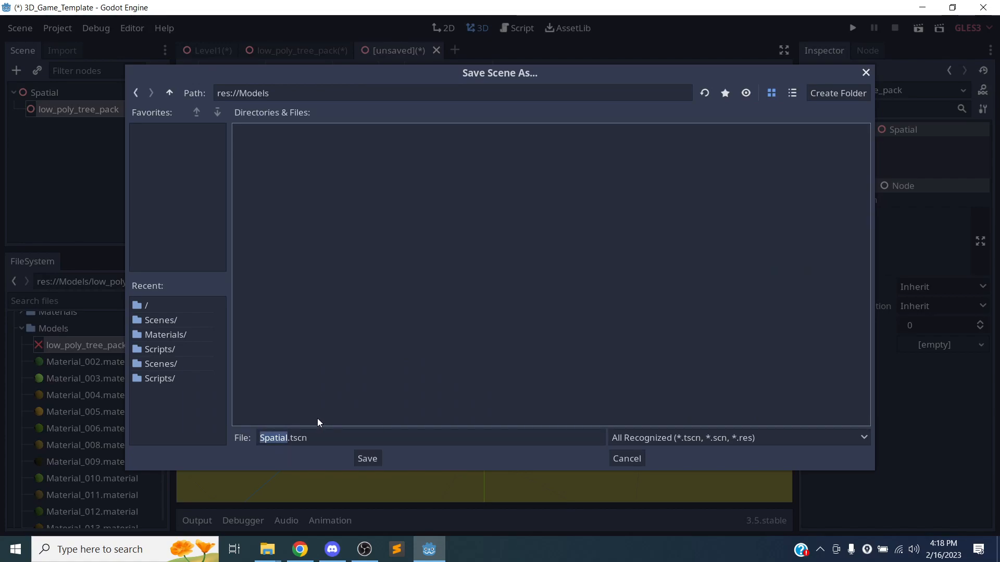
left_click(278, 438)
type("TreeMode")
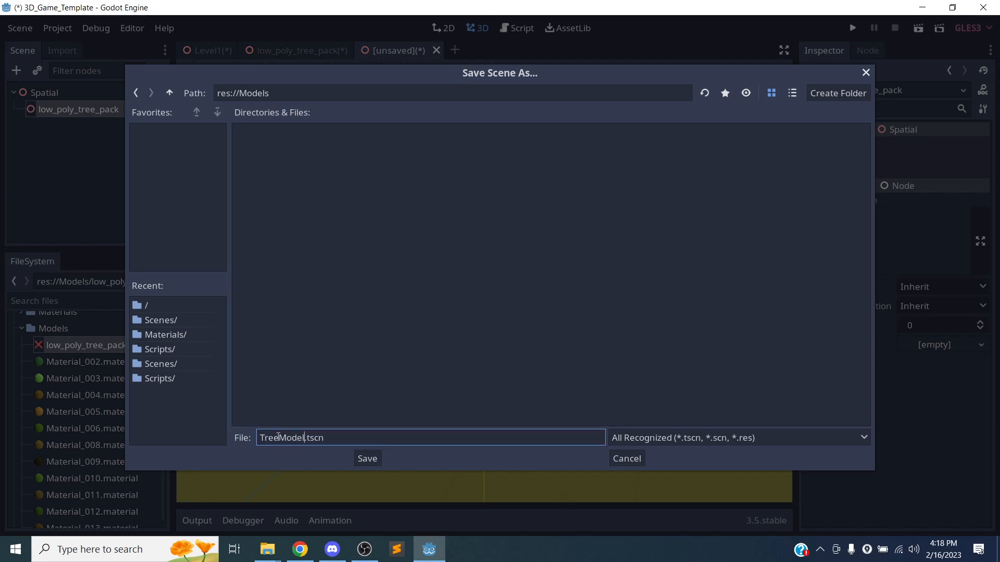
key("Return")
scroll(109, 380, "down", 5)
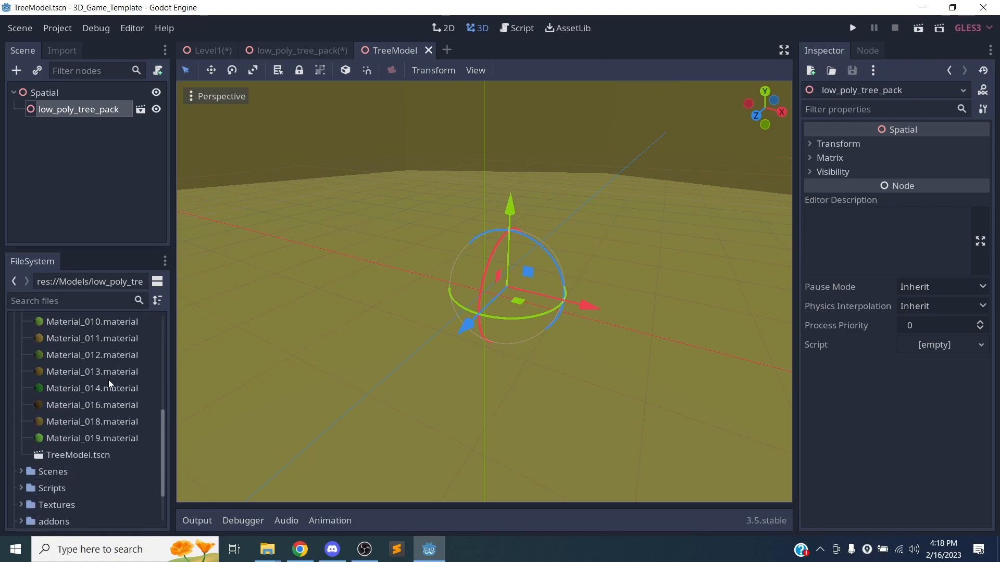
left_click(75, 395)
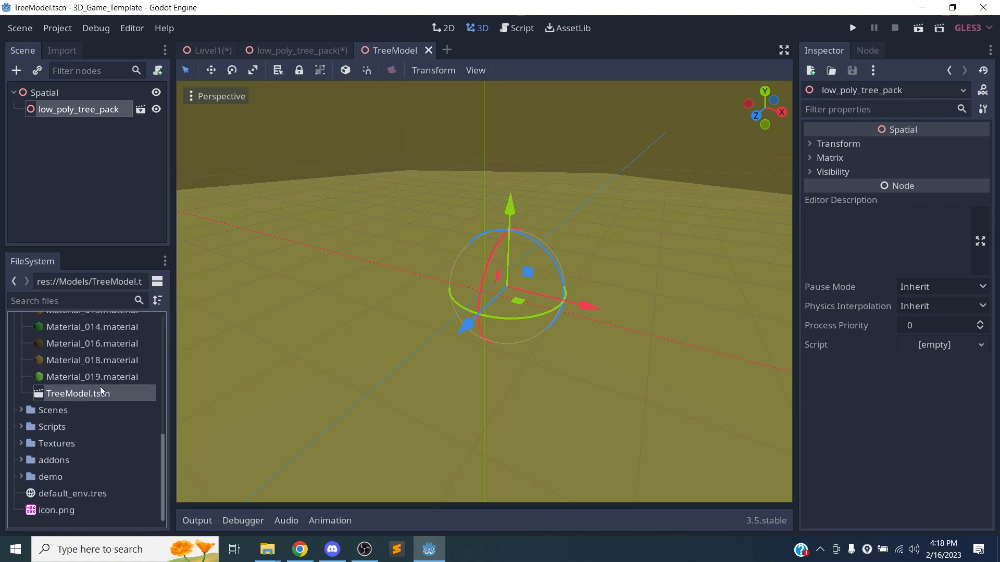
left_click(216, 50)
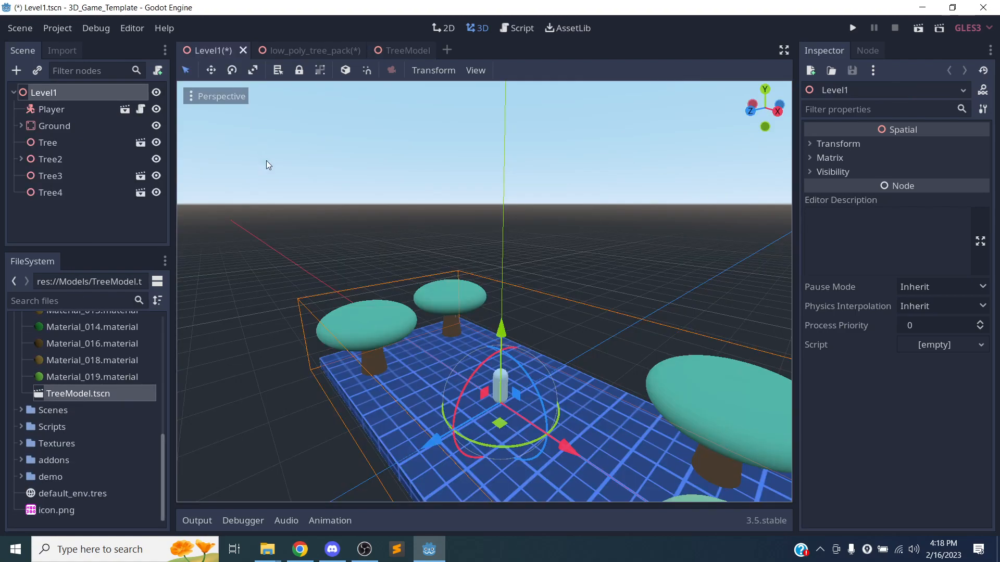
Start merging low_poly_tree_pack from TreeModel.tscn into Level1, then cancel.
right_click(45, 91)
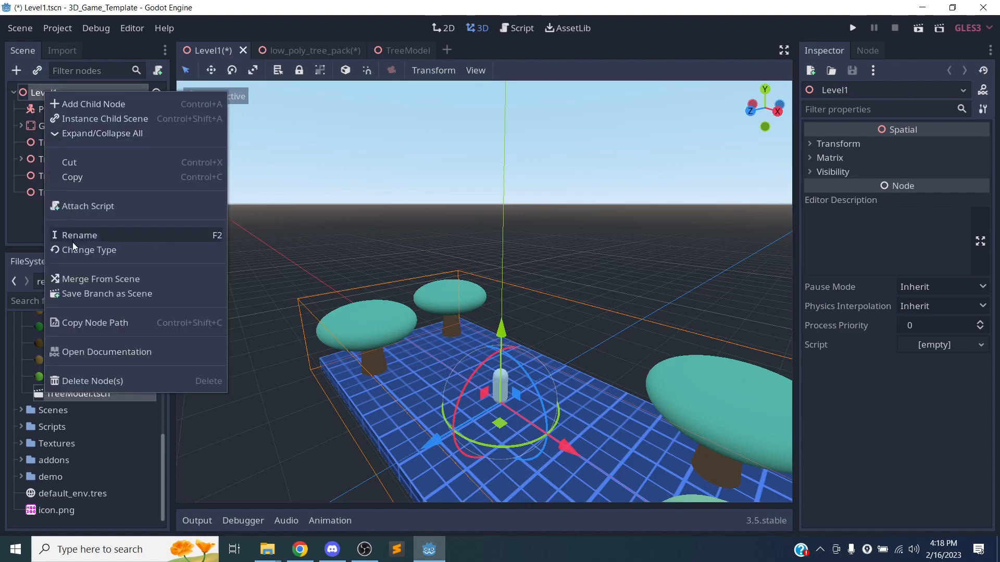
left_click(96, 276)
double_click(264, 152)
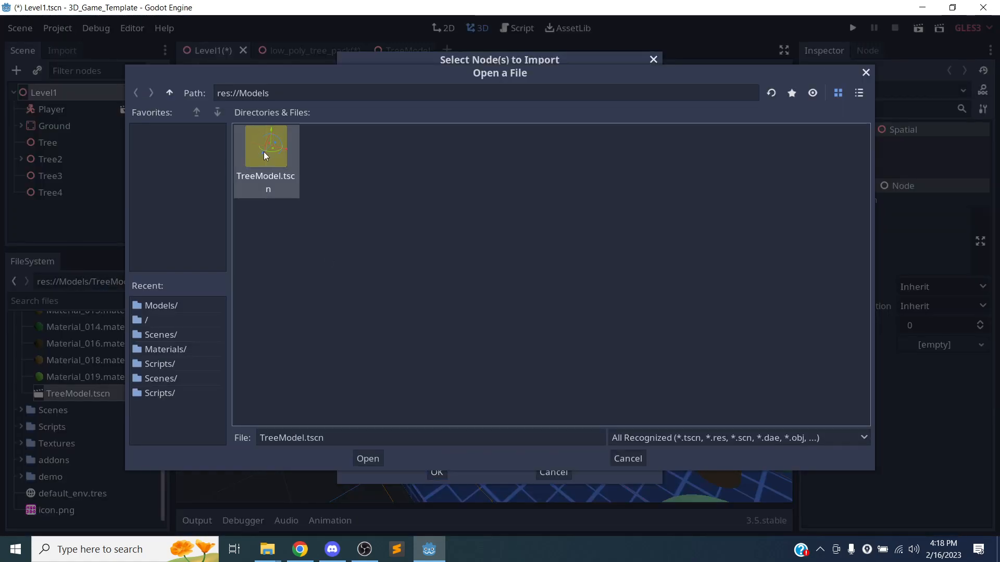
left_click(392, 157)
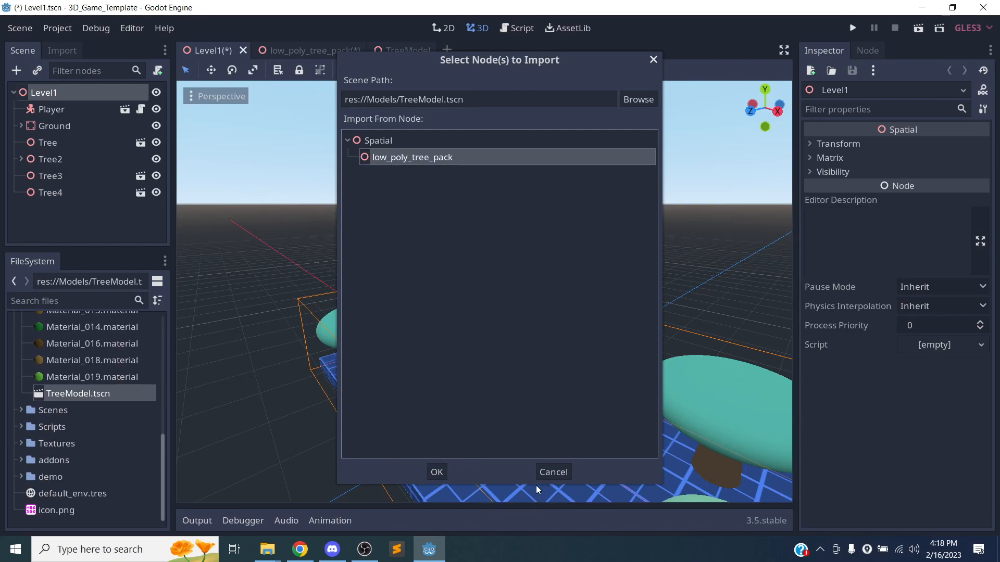
left_click(544, 472)
In the low_poly_tree_pack scene, look across the trees and select Tree1.
left_click(329, 48)
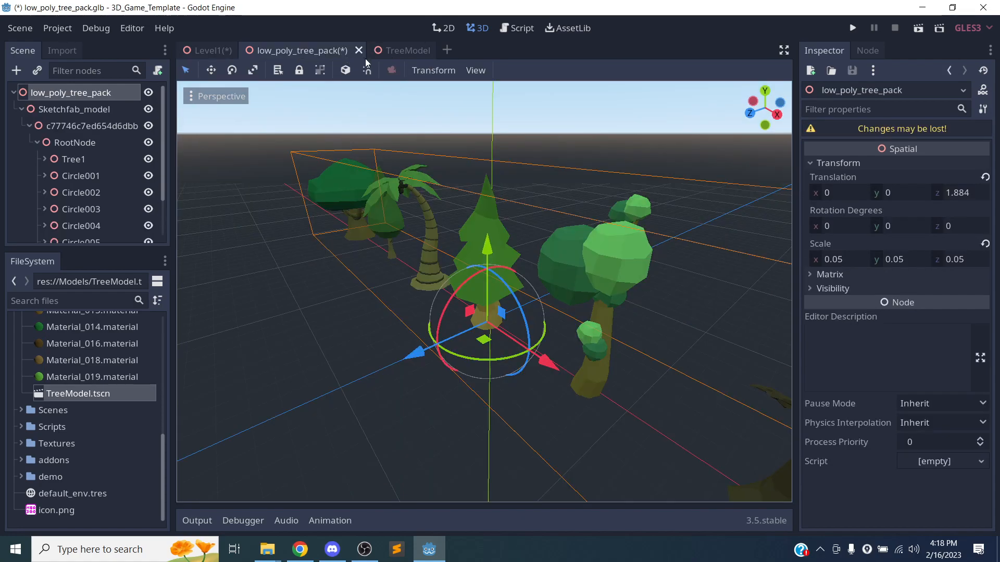
right_click_drag(409, 436, 534, 412)
scroll(385, 424, "down", 3)
scroll(359, 390, "up", 4)
scroll(395, 385, "down", 4)
right_click_drag(414, 385, 315, 395)
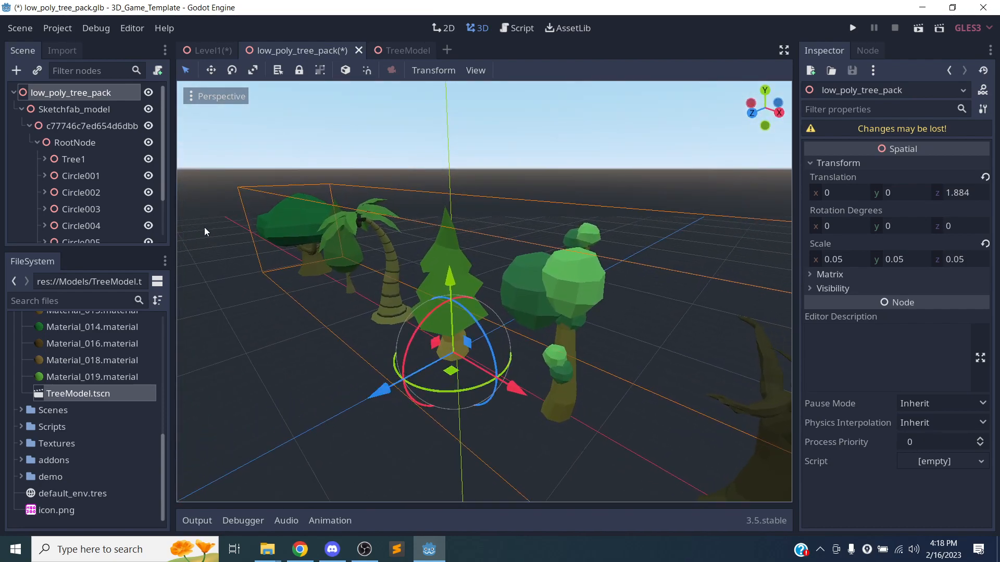
left_click(76, 160)
scroll(405, 278, "down", 2)
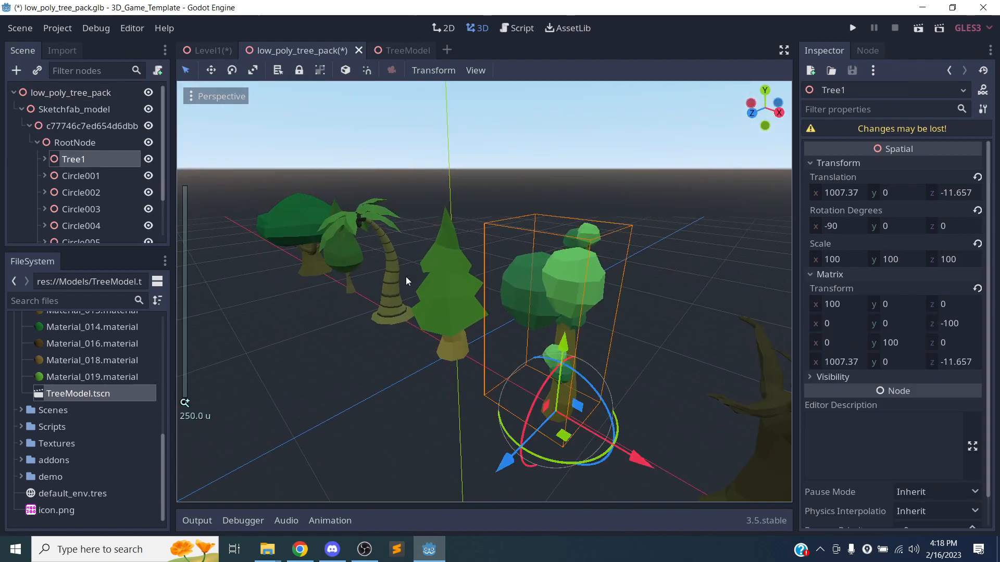
scroll(73, 409, "up", 8)
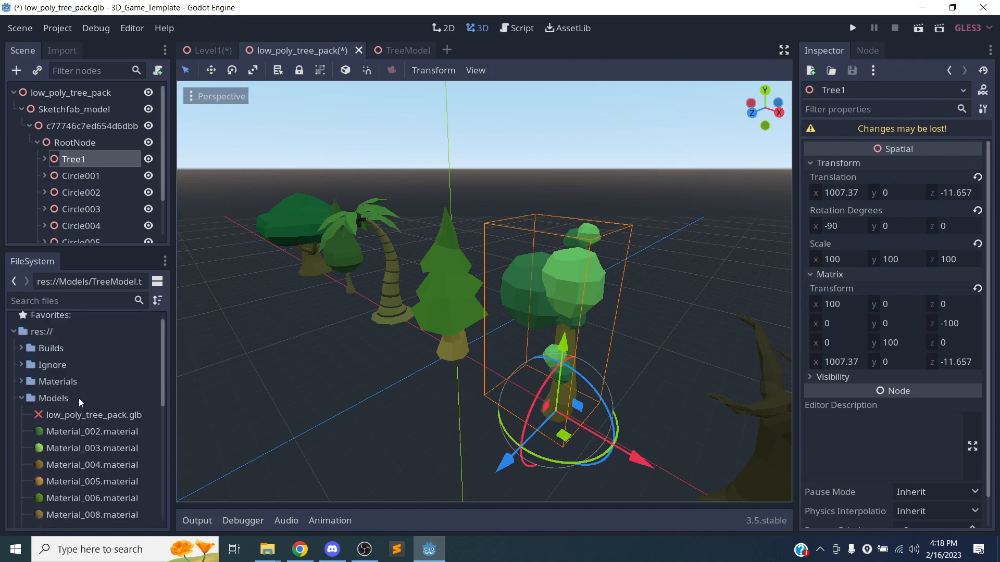
Duplicate low_poly_tree_pack.glb as tree1.glb.
left_click(85, 414)
right_click(83, 417)
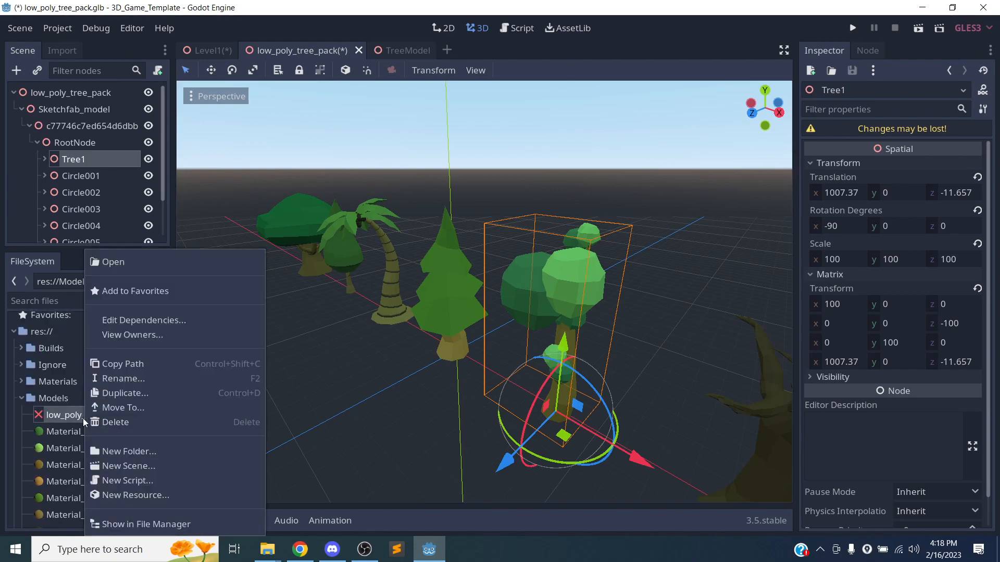
left_click(112, 392)
type("tree1")
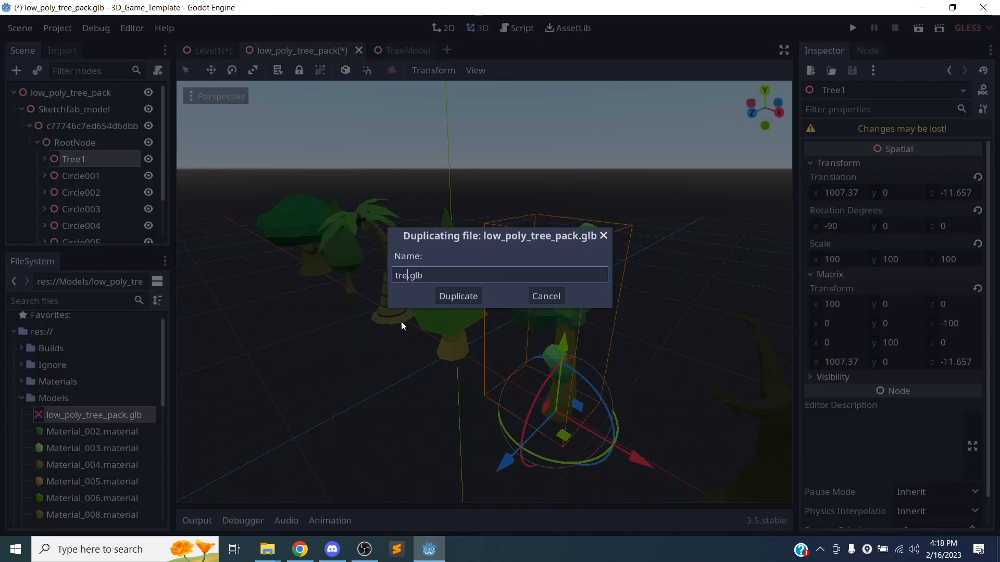
key("Return")
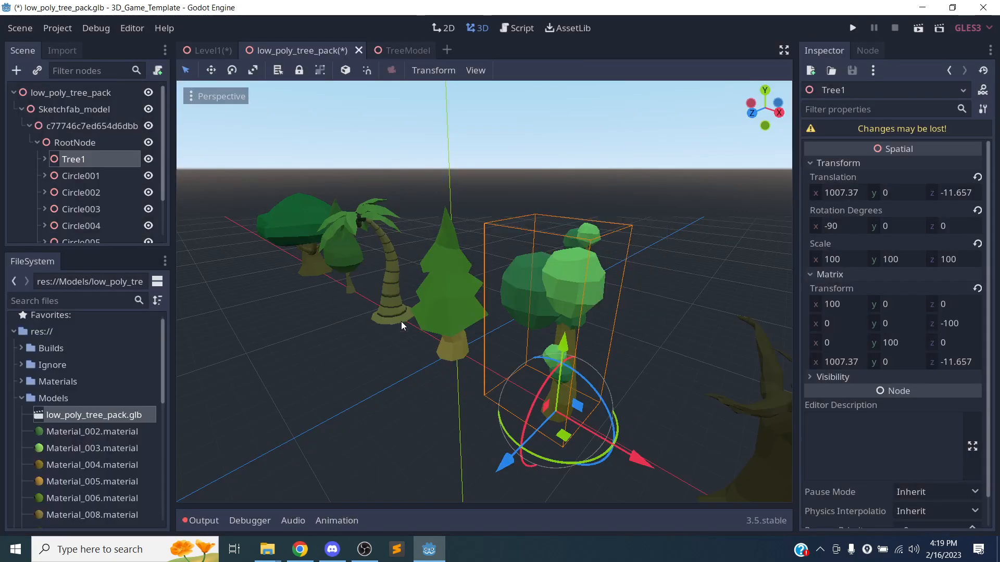
Open tree1.glb anyway as its own scene and select its root node.
scroll(42, 404, "down", 6)
scroll(61, 405, "down", 1)
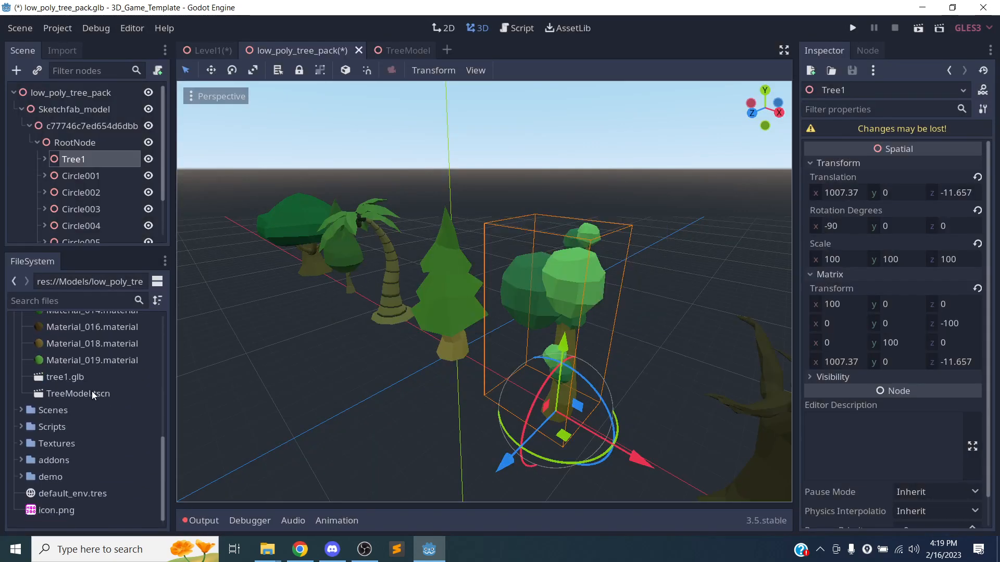
double_click(79, 375)
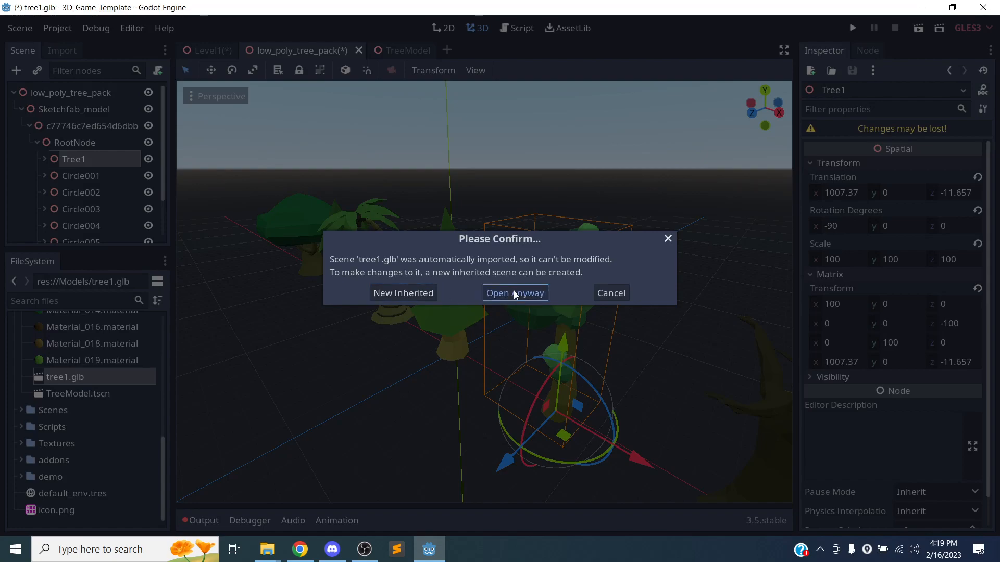
left_click(514, 292)
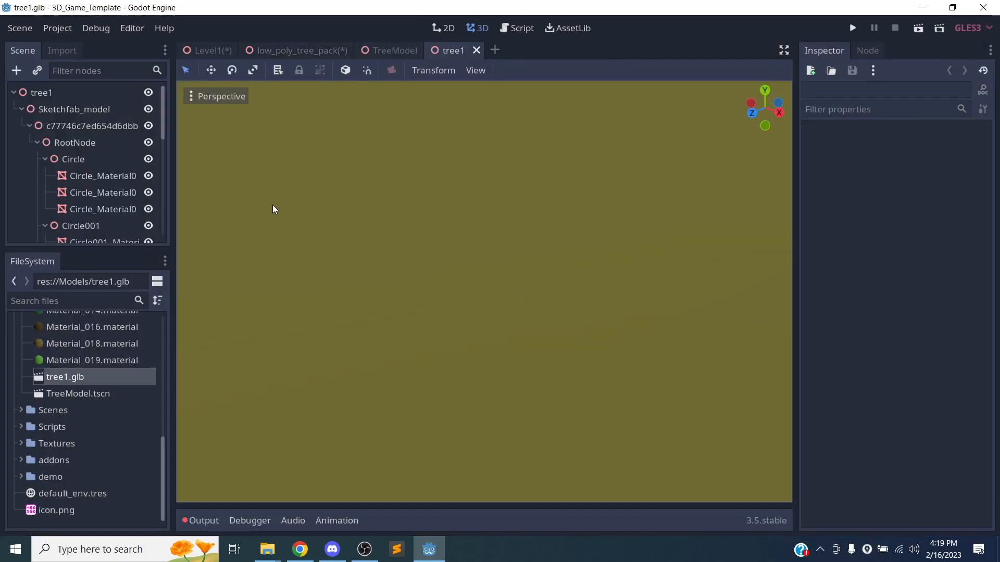
left_click(68, 94)
Scale the Sketchfab_model node to 0.05 on X, Y and Z.
left_click(74, 110)
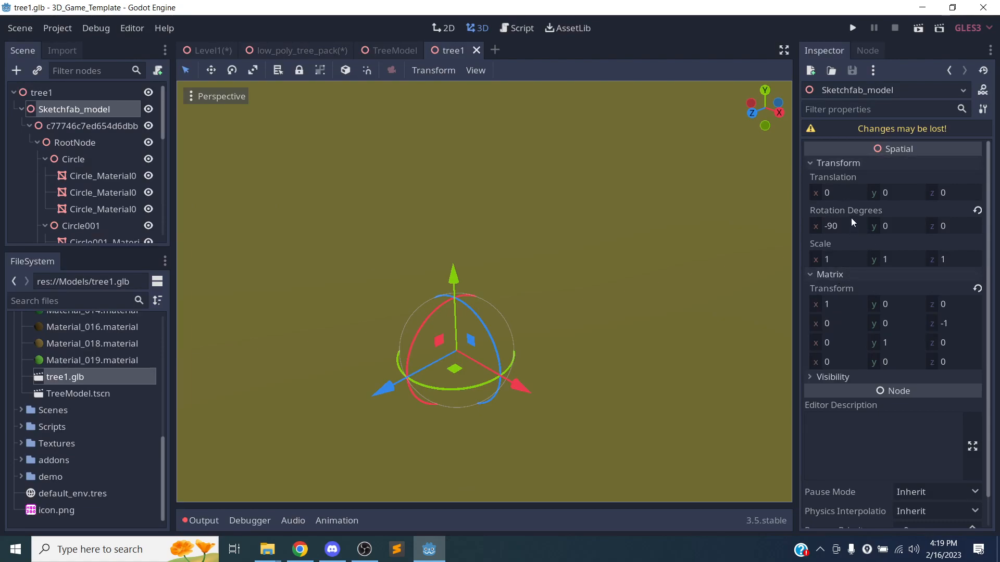
left_click(843, 258)
type("0.05")
key("Tab")
type(".05")
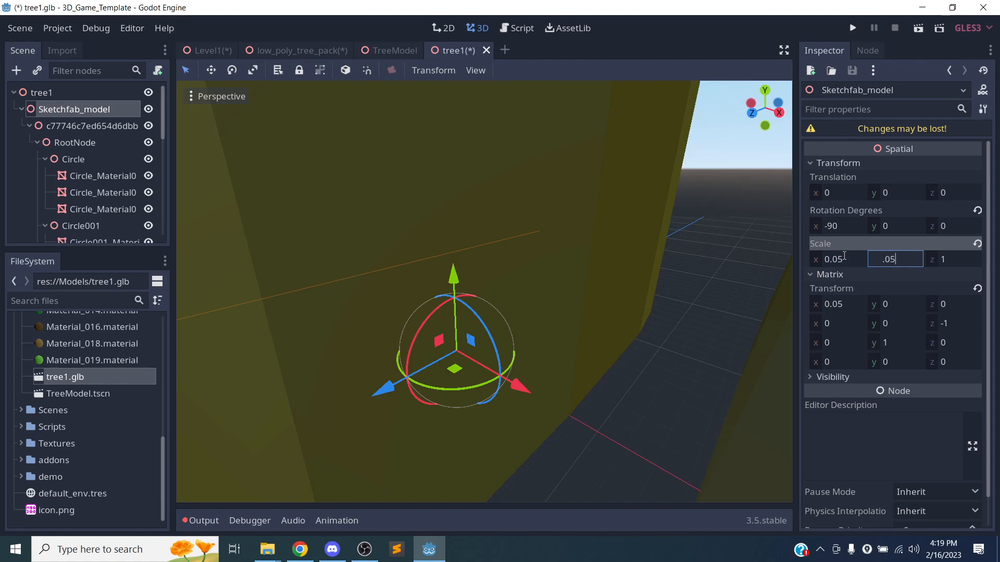
key("Tab")
type(".05")
key("Return")
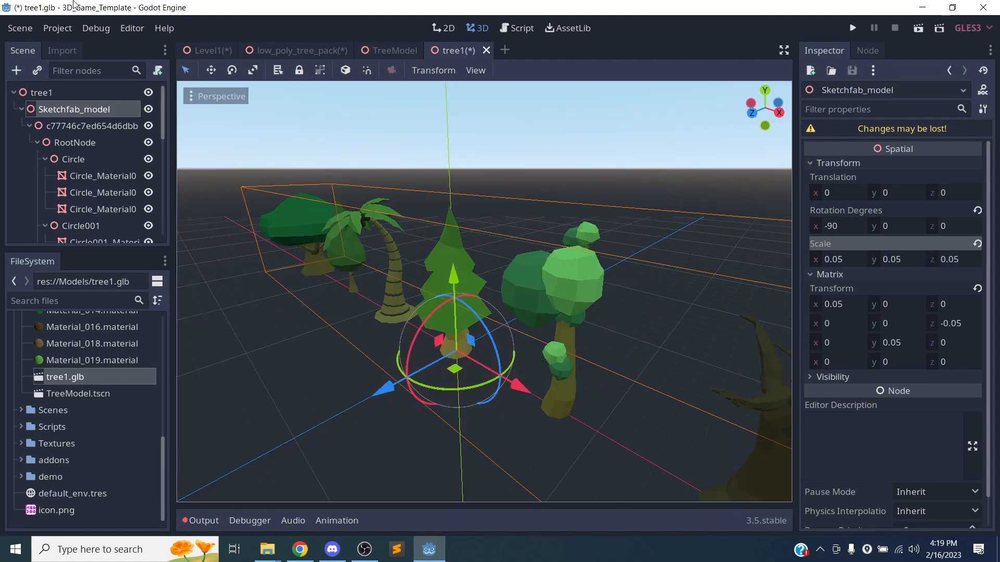
Collapse the Circle through Circle004 tree nodes.
left_click(43, 163)
left_click(44, 159)
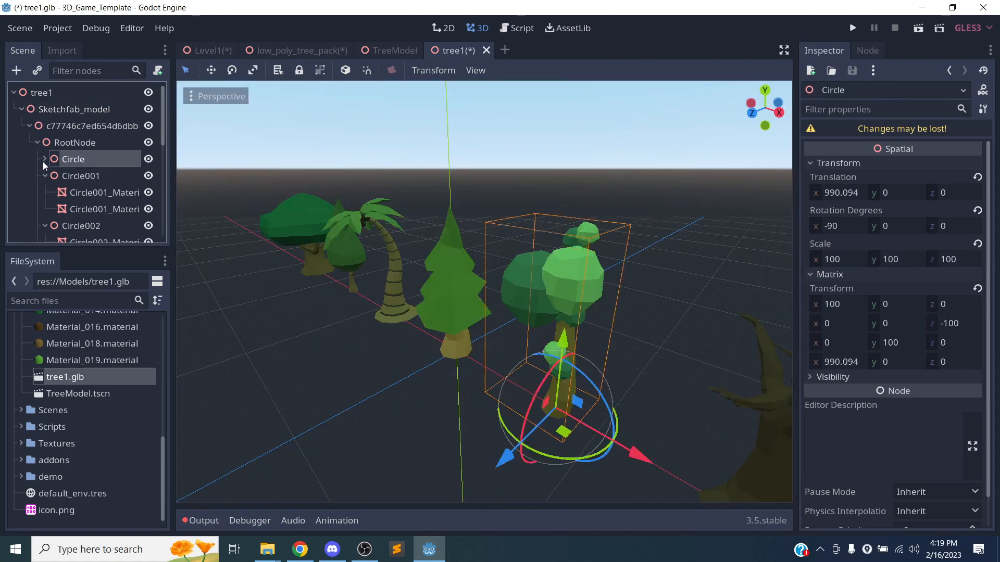
left_click(43, 176)
left_click(44, 192)
left_click(44, 209)
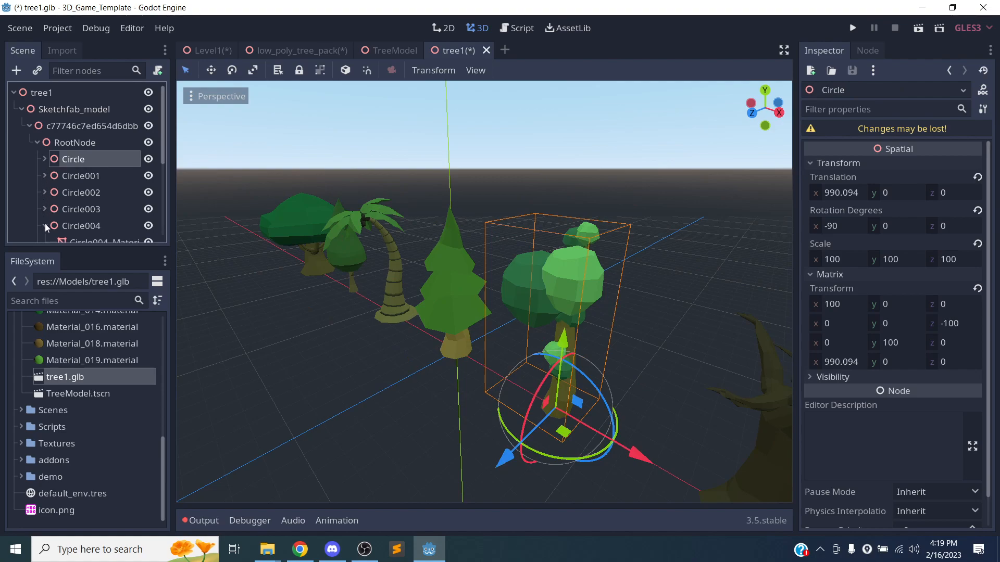
left_click(45, 225)
scroll(48, 211, "down", 1)
Collapse Circle005 through Circle007, then bring up Circle001's context menu.
left_click(45, 204)
scroll(46, 201, "down", 1)
left_click(41, 196)
scroll(42, 201, "down", 1)
double_click(51, 193)
left_click(48, 192)
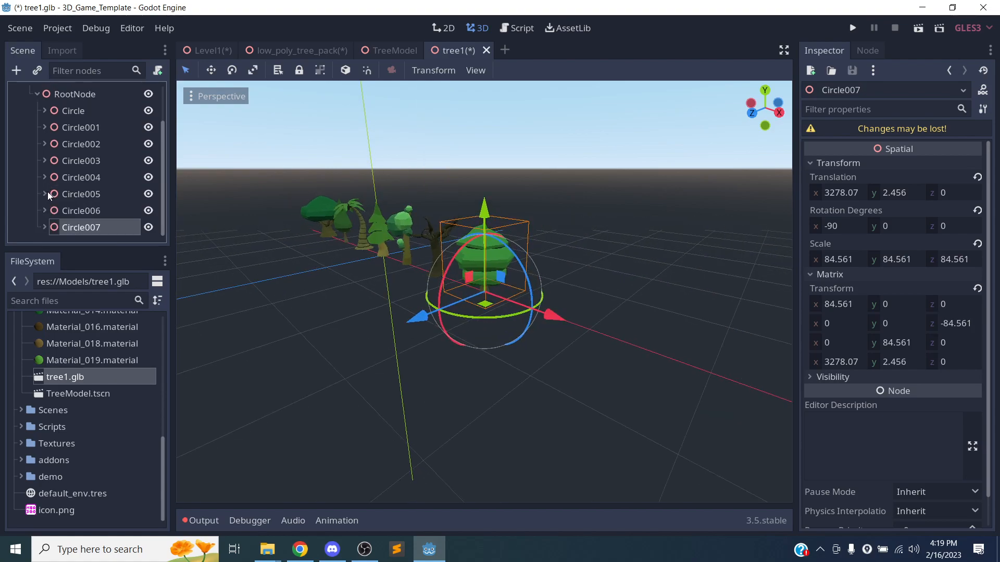
scroll(66, 180, "up", 1)
right_click(82, 148)
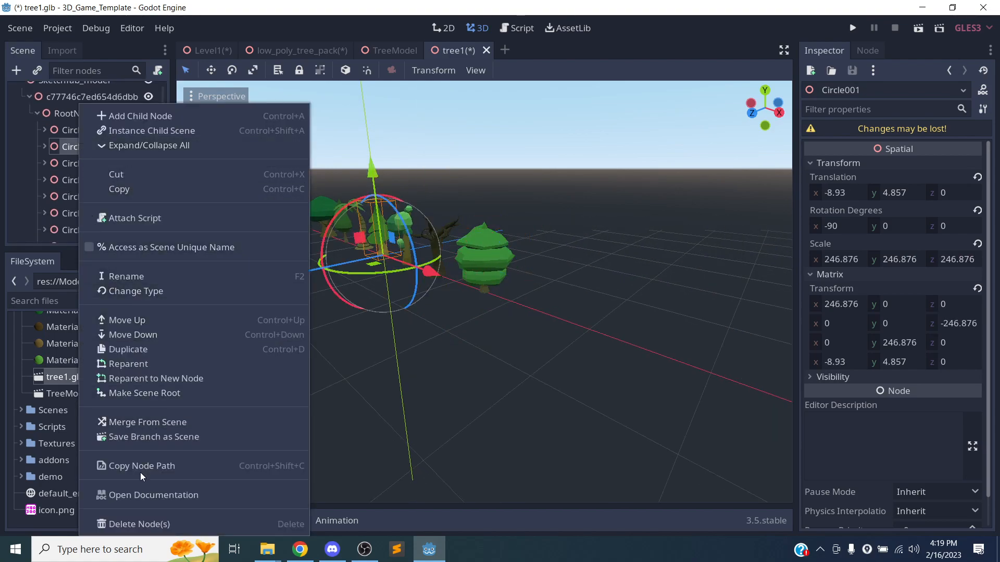
Select Circle001 through Circle007 together and delete all seven extra trees.
left_click(125, 523)
left_click(461, 287)
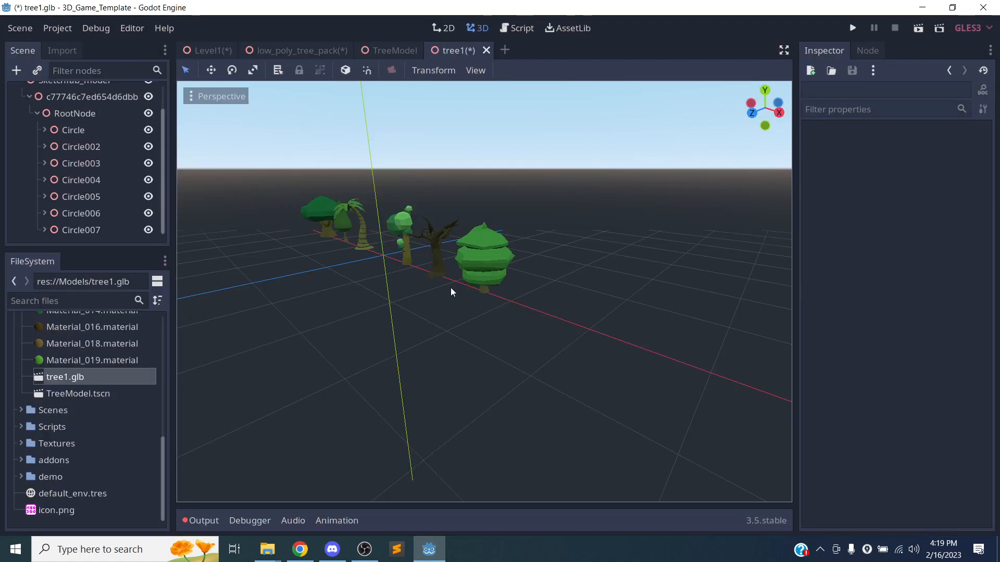
key("ctrl+z")
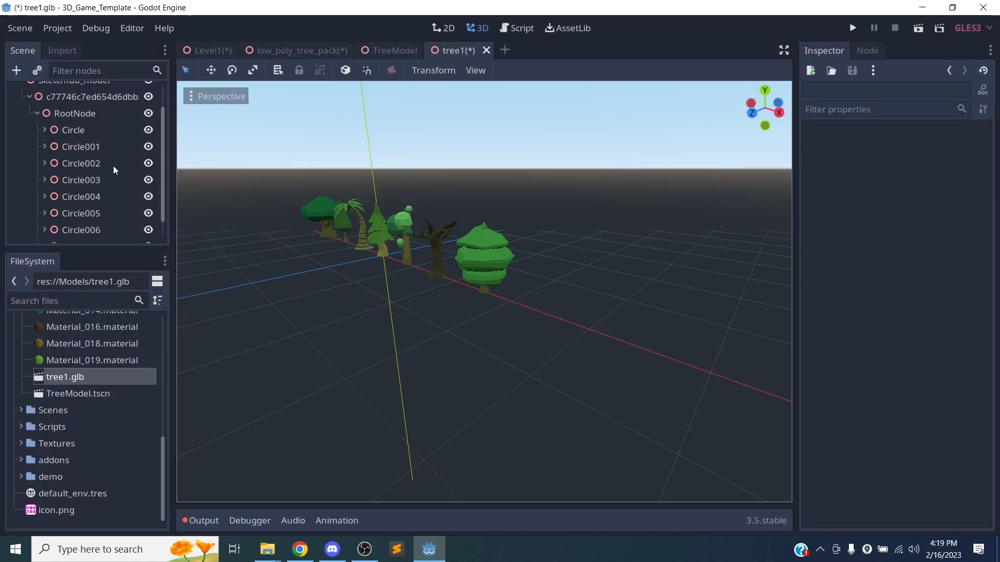
left_click(91, 150)
scroll(77, 205, "down", 1)
left_click(74, 228, "shift")
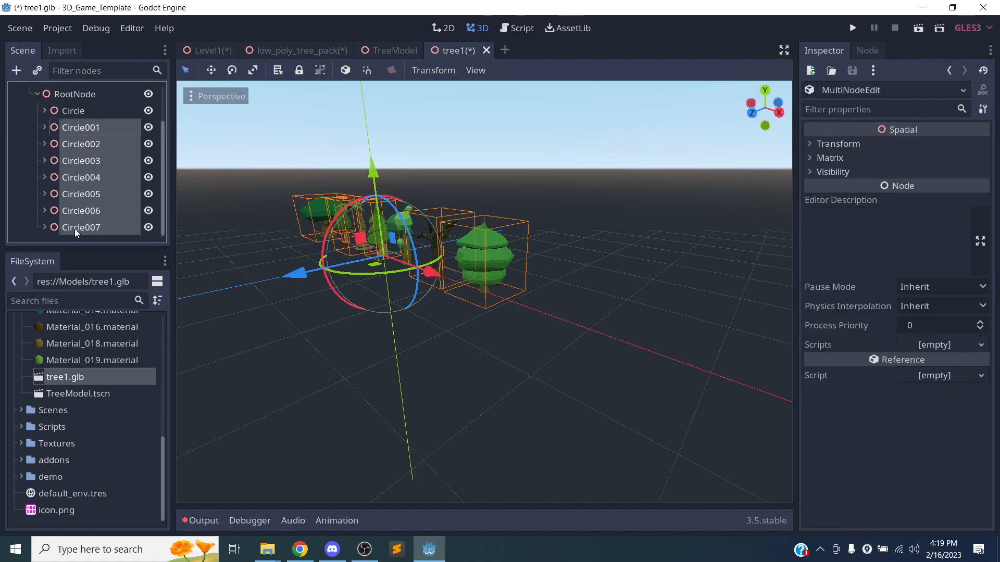
right_click(74, 230)
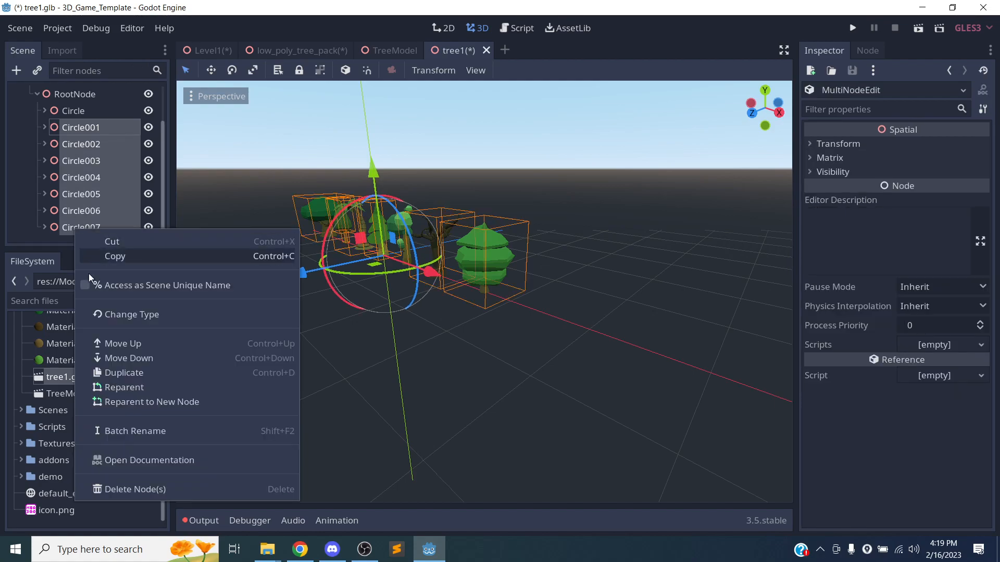
left_click(126, 488)
left_click(466, 287)
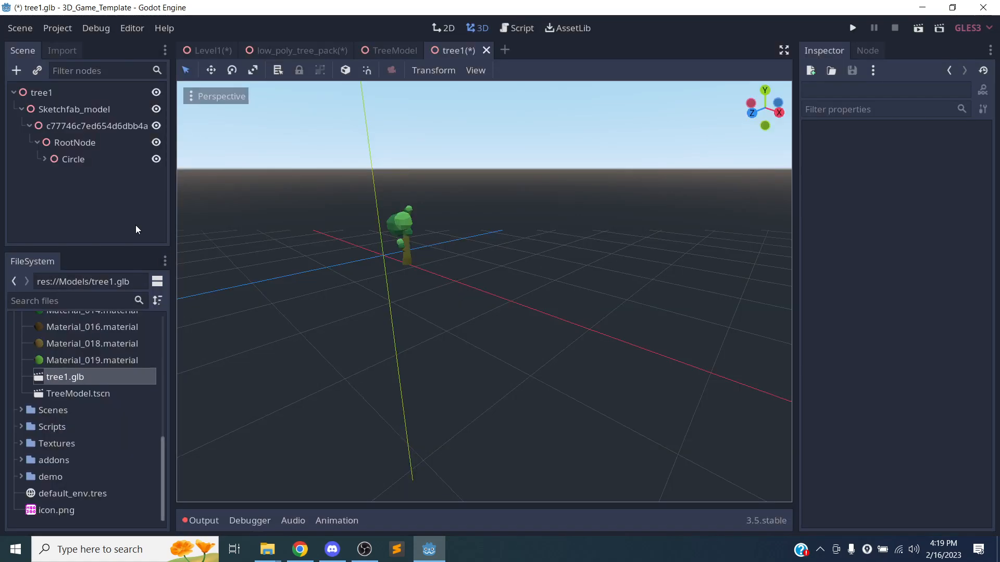
Select the remaining Circle tree and frame it in the viewport.
left_click(45, 159)
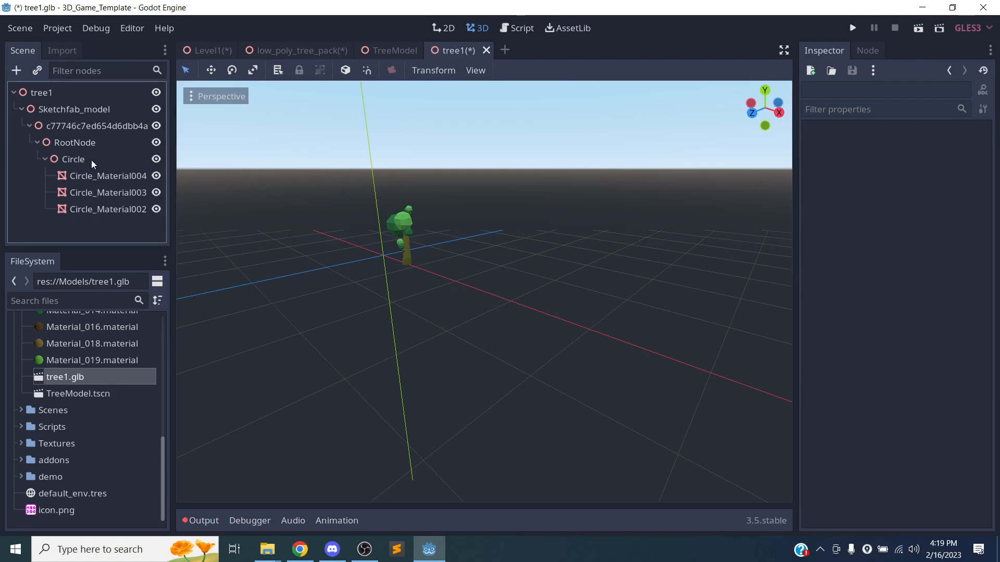
left_click(92, 160)
key("f")
right_click_drag(464, 272, 563, 273)
middle_click_drag(267, 255, 501, 230, "shift")
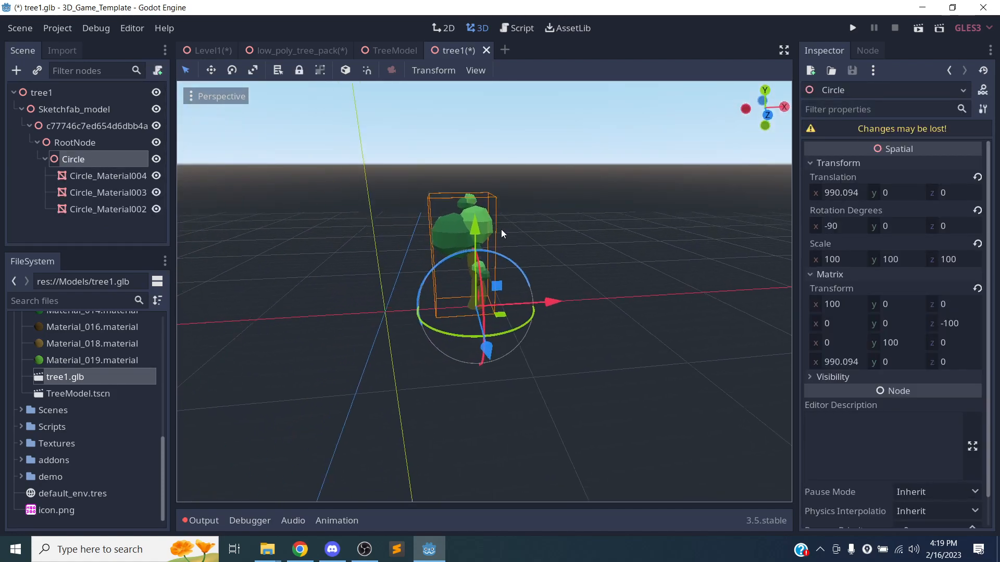
Revert Circle's translation and scale, then Sketchfab_model's scale, back to defaults.
left_click(977, 177)
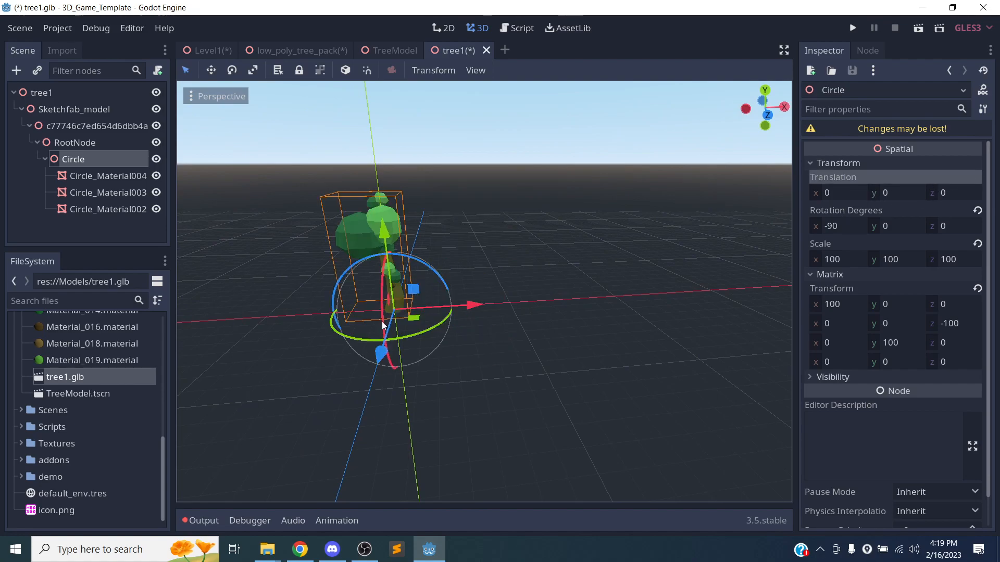
scroll(368, 343, "up", 3)
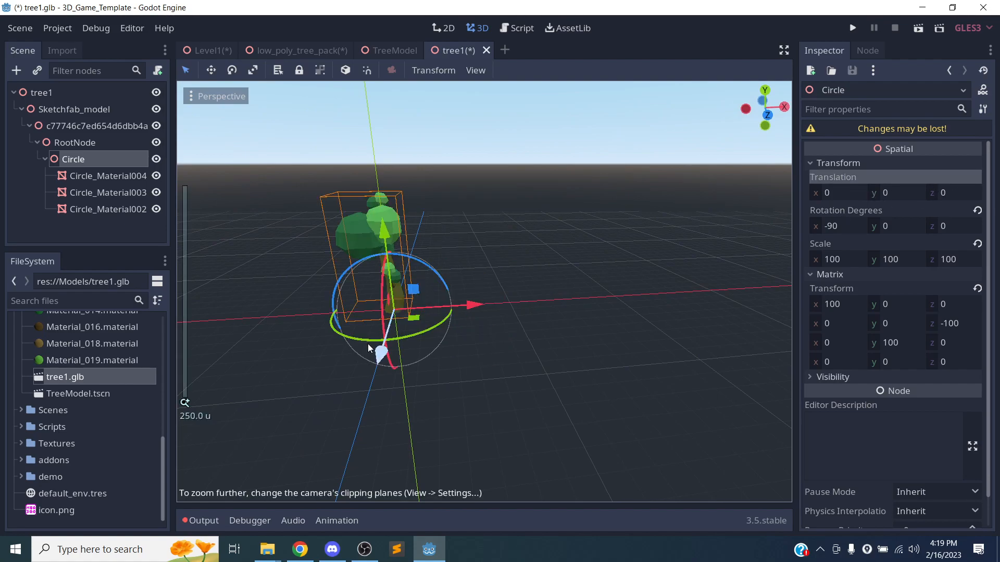
left_click(978, 244)
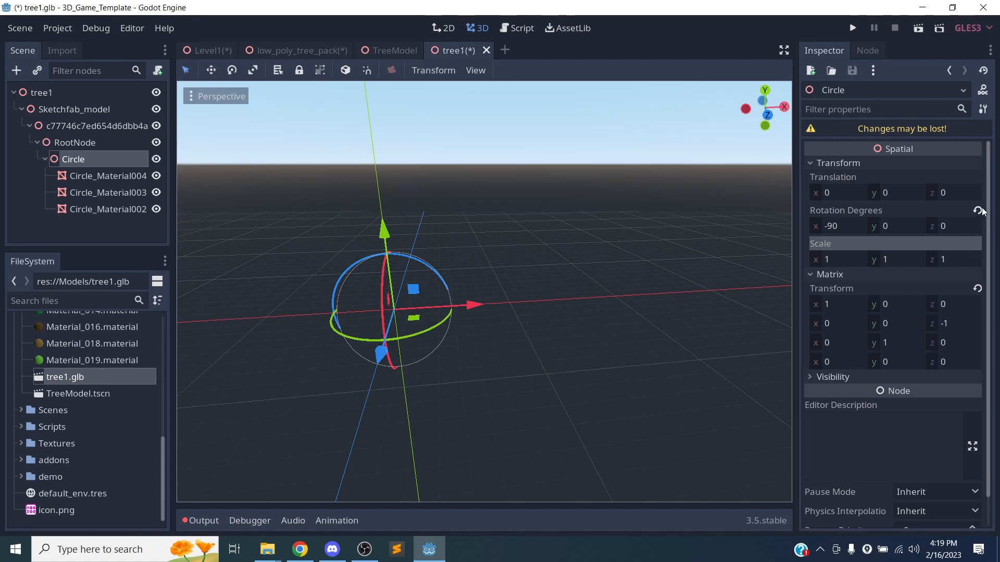
left_click(72, 109)
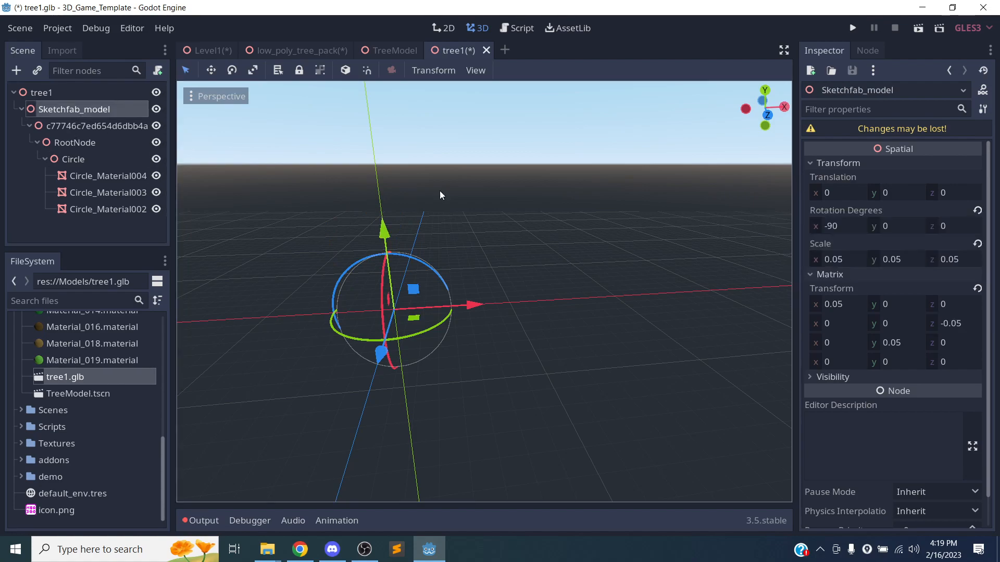
left_click(977, 242)
key("f")
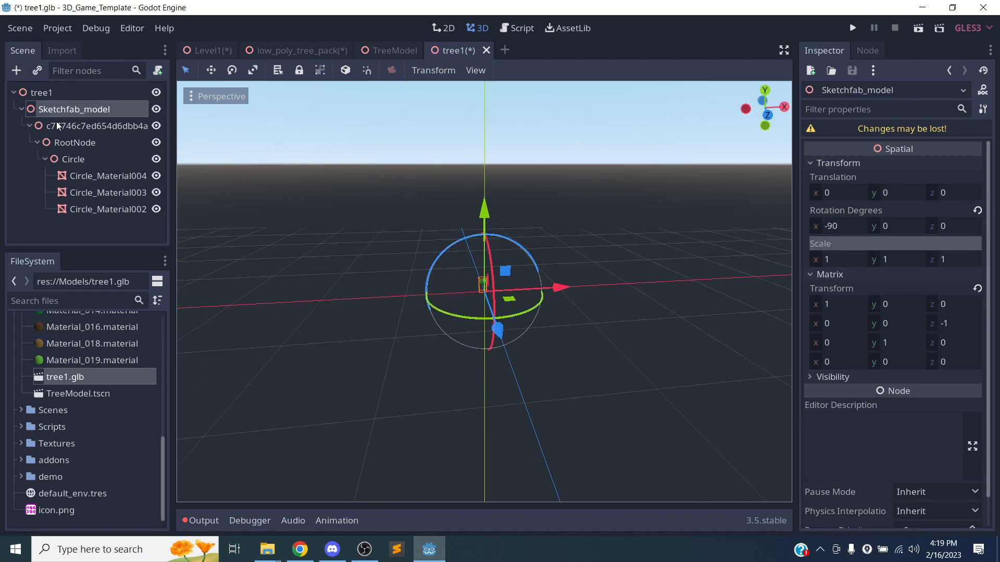
Check the transforms of RootNode, Circle, its Circle_Material004 mesh and tree1, then collapse the hierarchy.
left_click(58, 126)
left_click(75, 148)
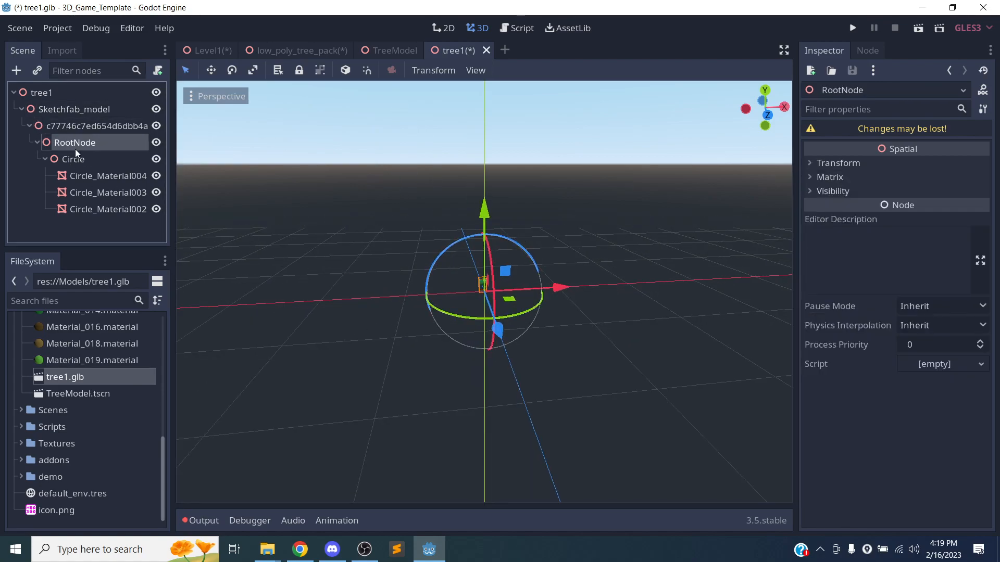
left_click(845, 162)
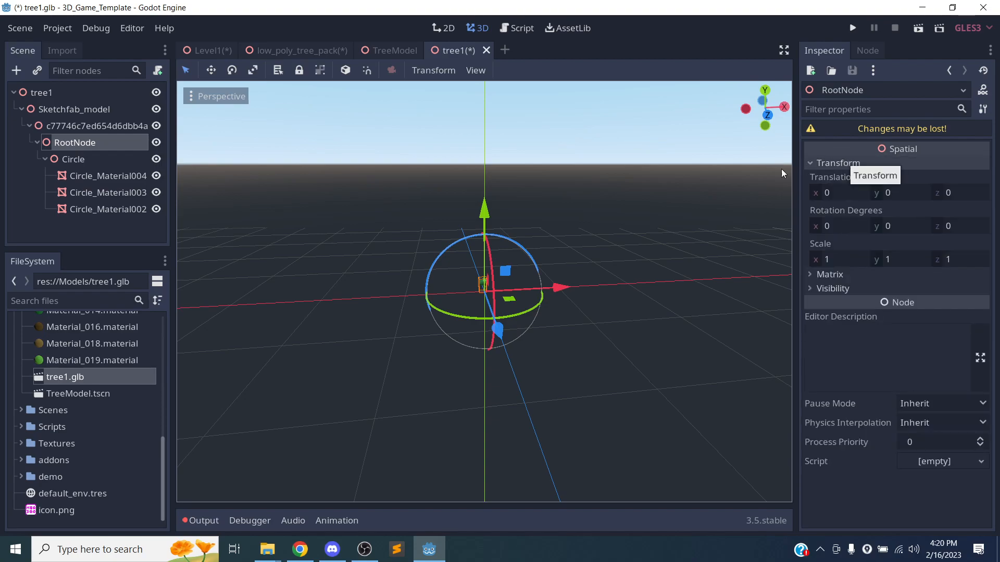
left_click(78, 159)
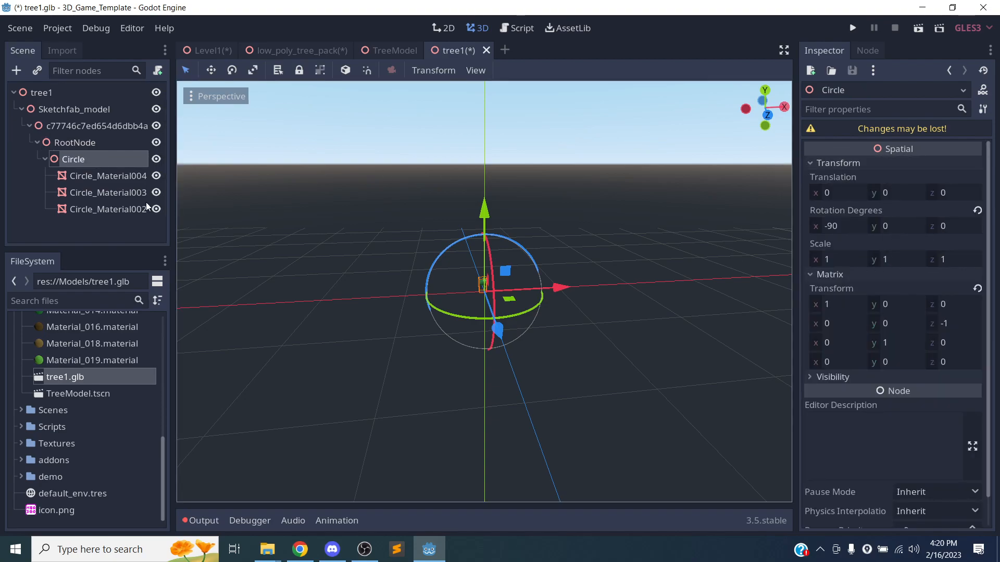
left_click(94, 177)
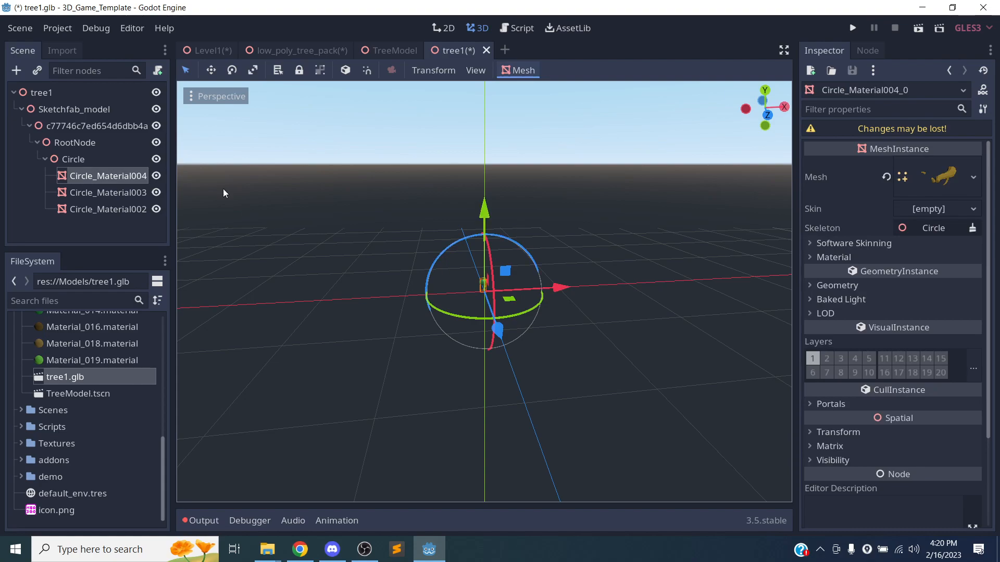
left_click(78, 159)
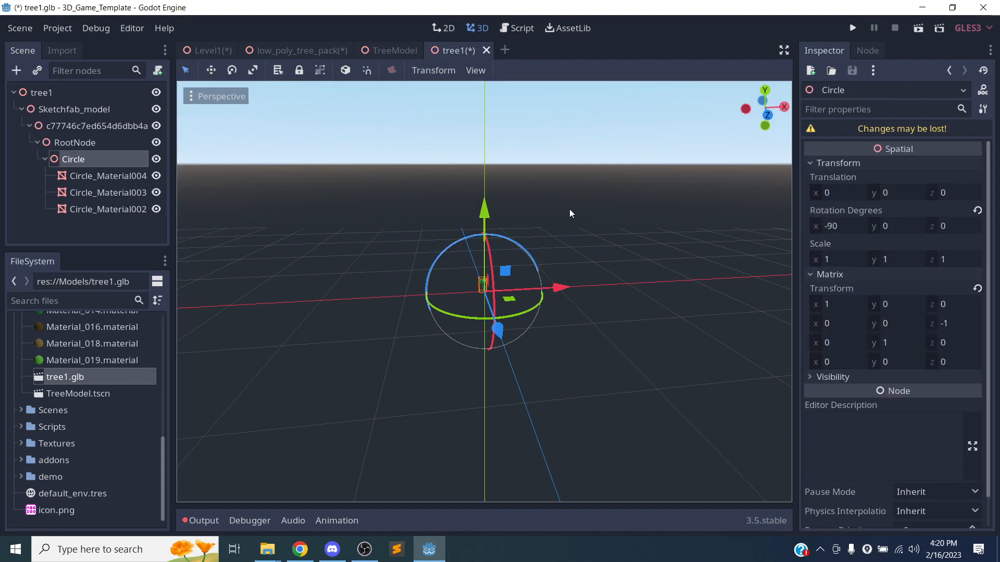
left_click(51, 94)
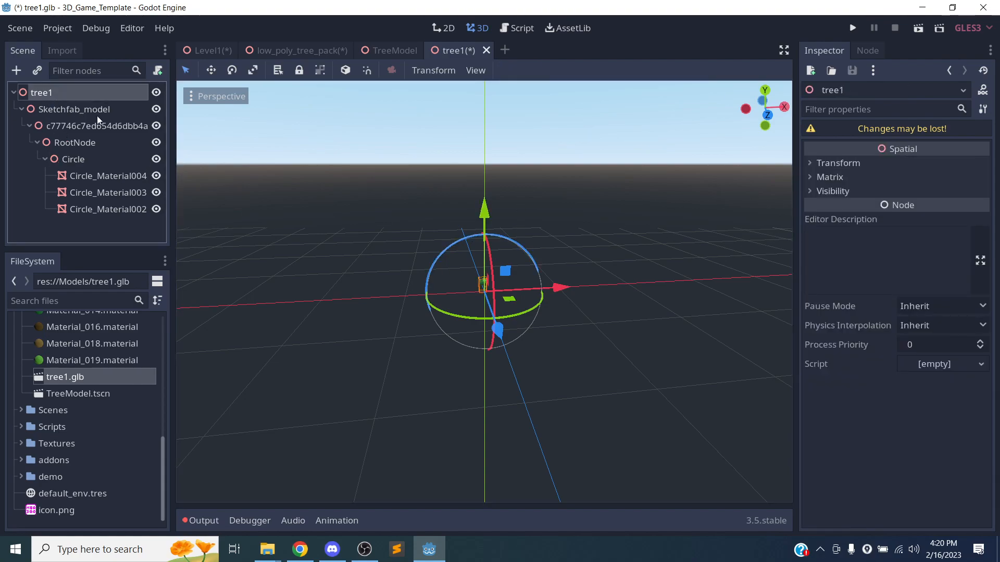
left_click(838, 162)
left_click(20, 110)
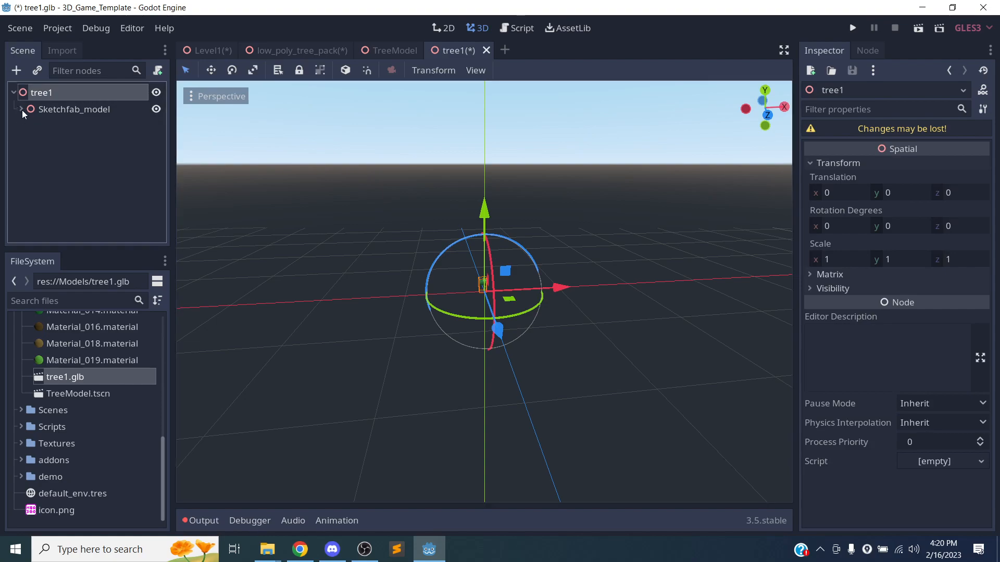
left_click(27, 110)
left_click(22, 109)
left_click(14, 92)
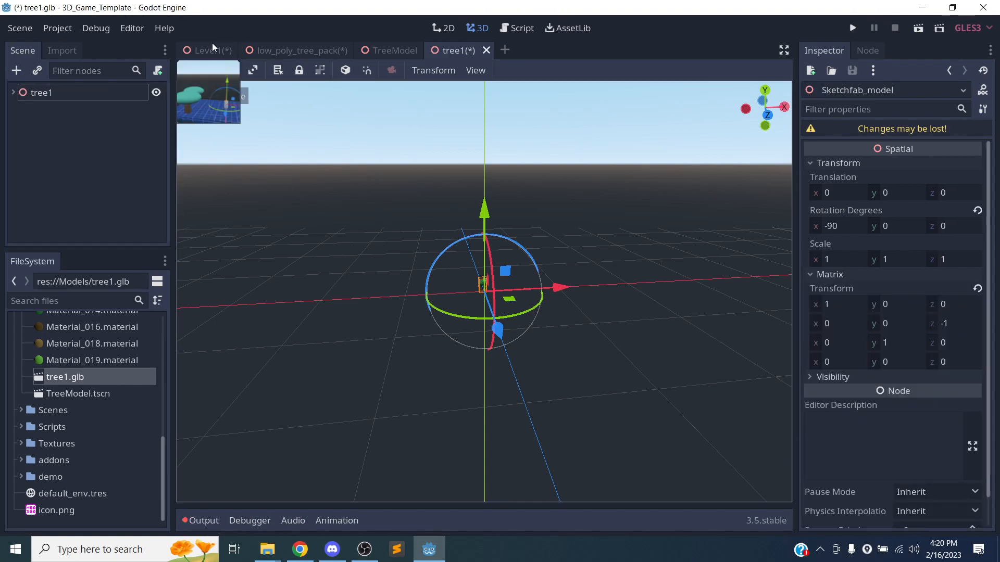
Try saving the tree1 scene, dismissing the 'Requested file format unknown: glb' alerts.
key("ctrl+s")
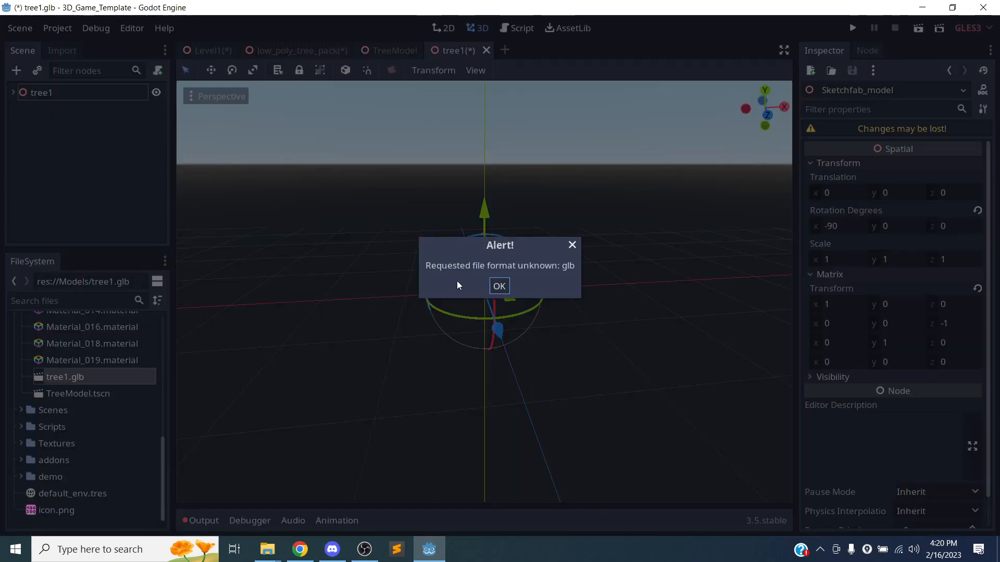
left_click(508, 287)
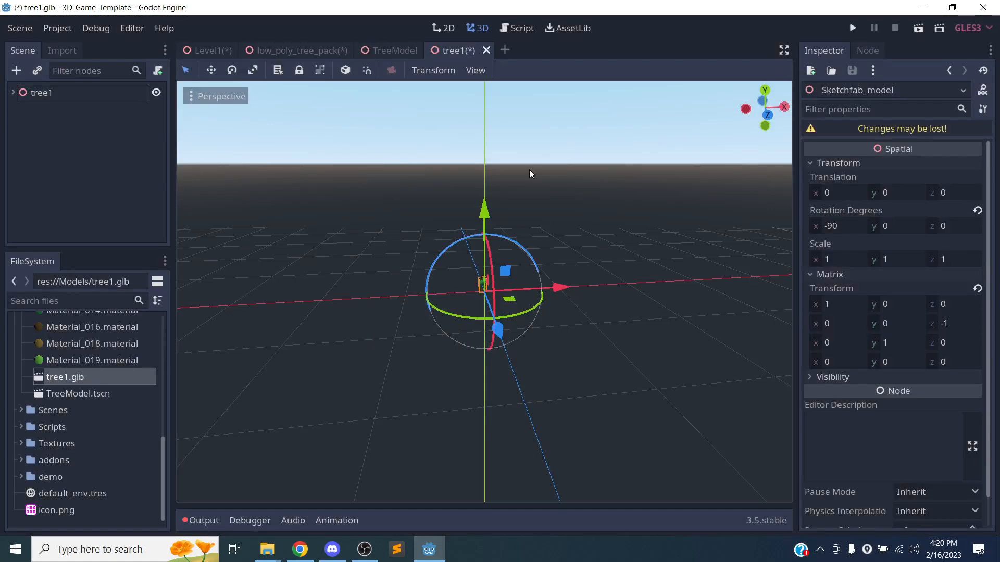
left_click(13, 93)
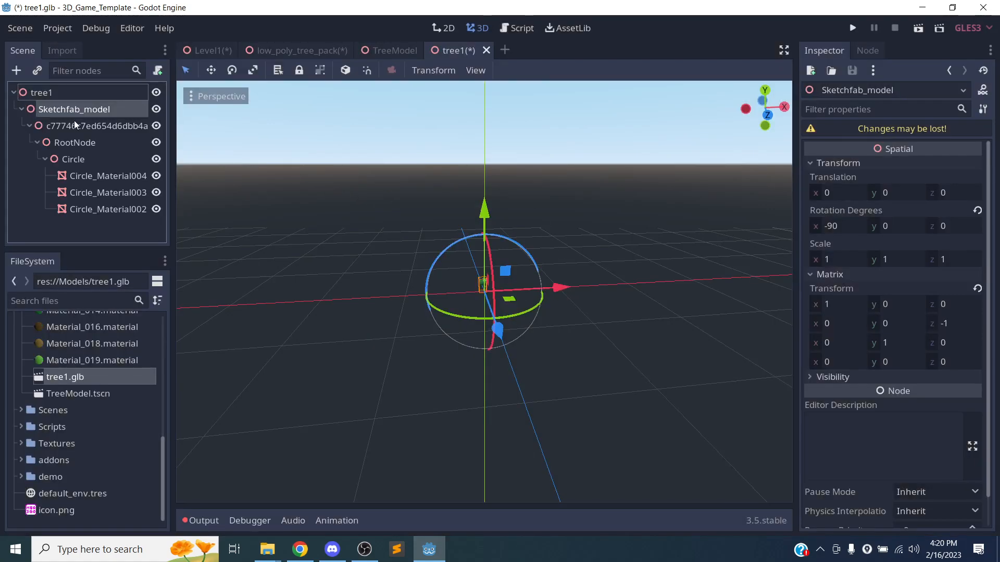
key("ctrl+s")
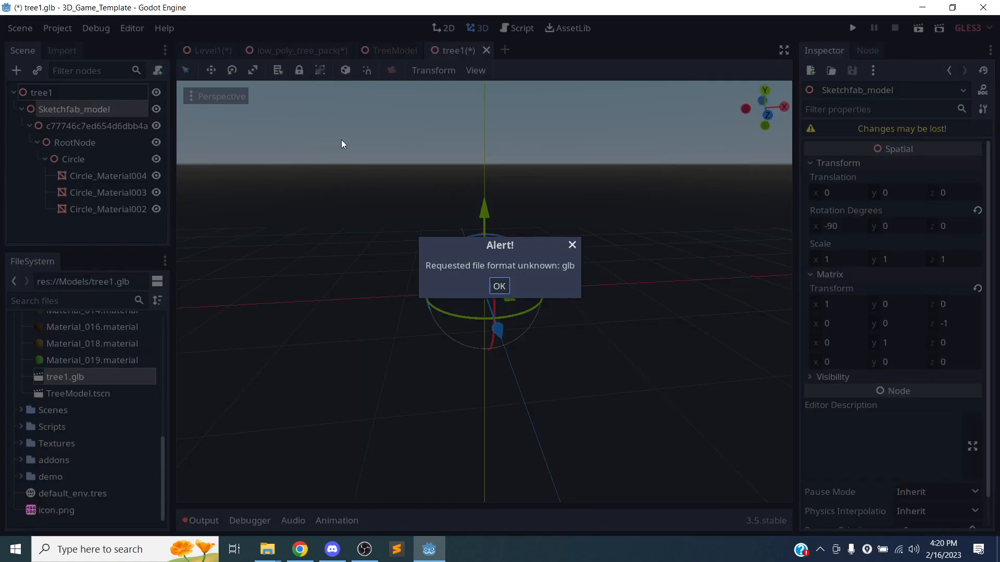
left_click(497, 287)
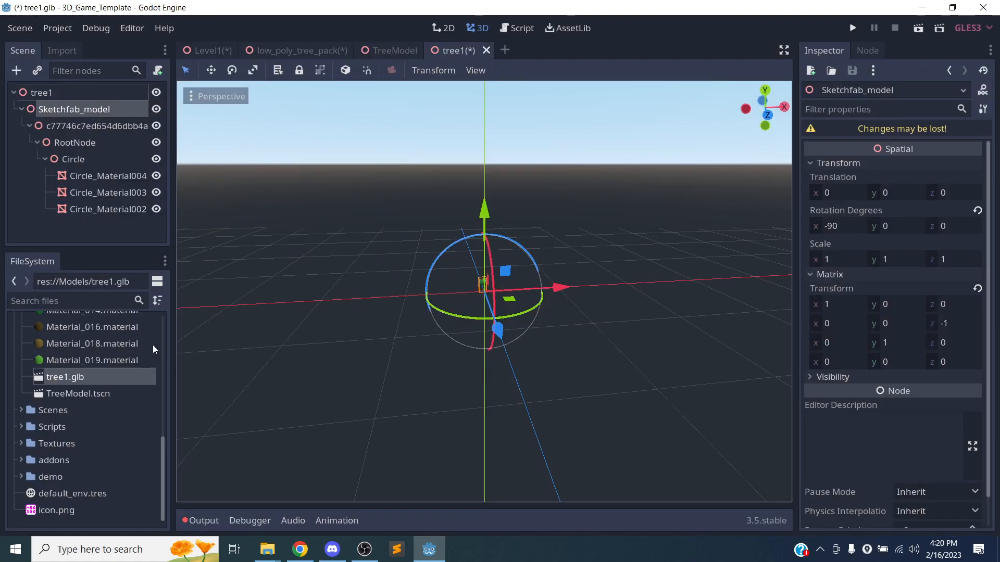
Rename tree1.glb to tree1.tscn in the FileSystem and save the scene.
right_click(107, 374)
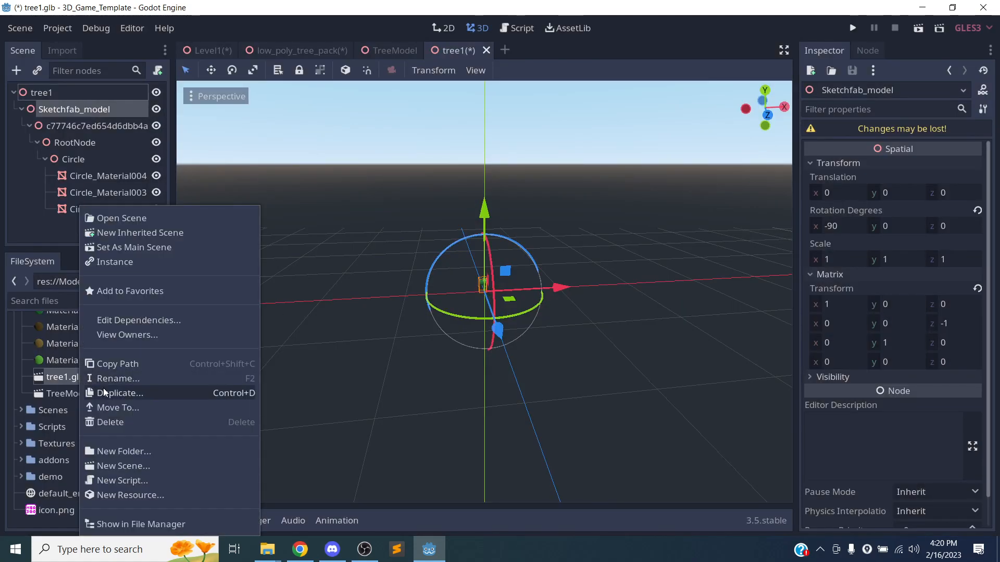
left_click(118, 378)
key("Right")
key("Right")
key("Right")
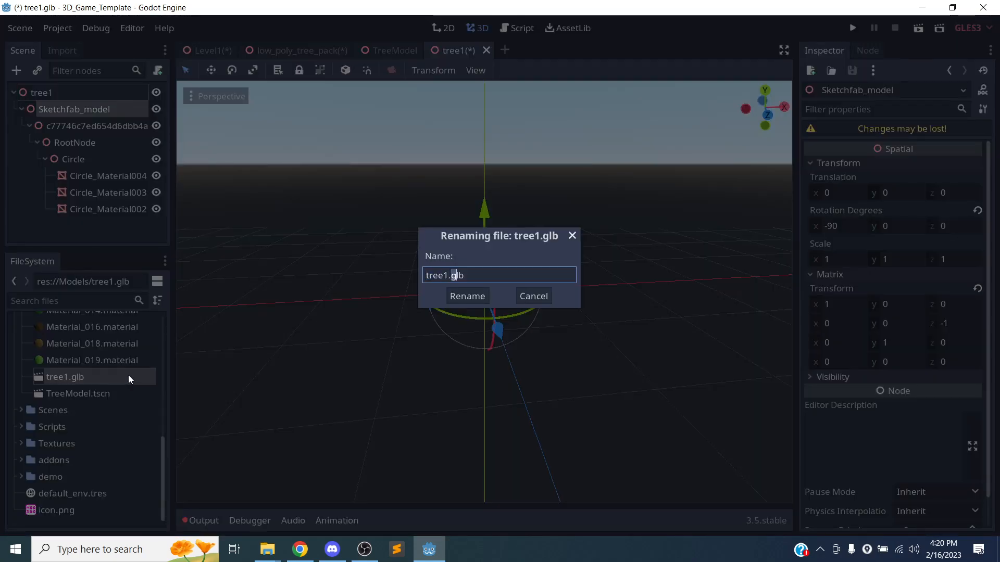
type("tscn")
key("Return")
key("ctrl+a")
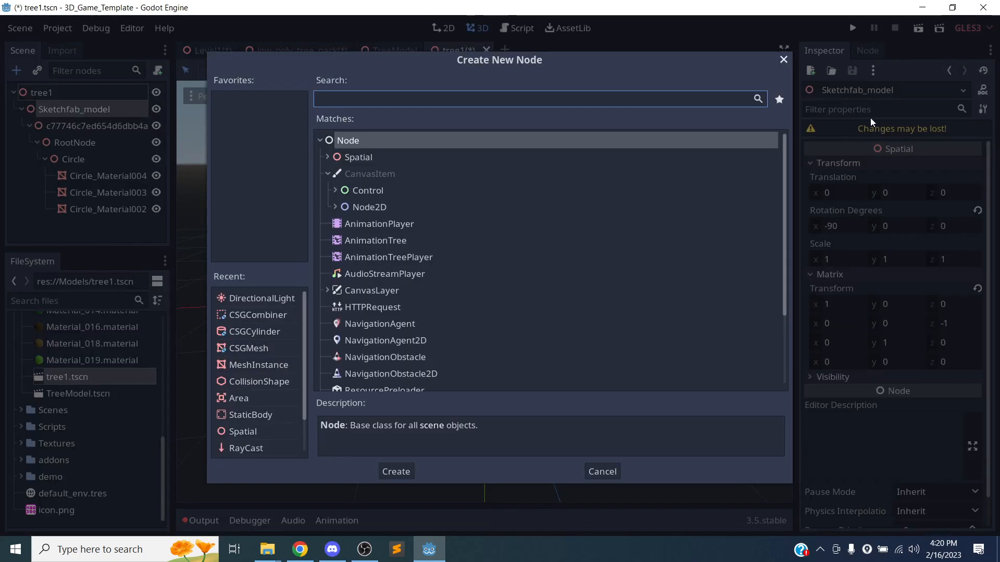
left_click(783, 60)
key("ctrl+s")
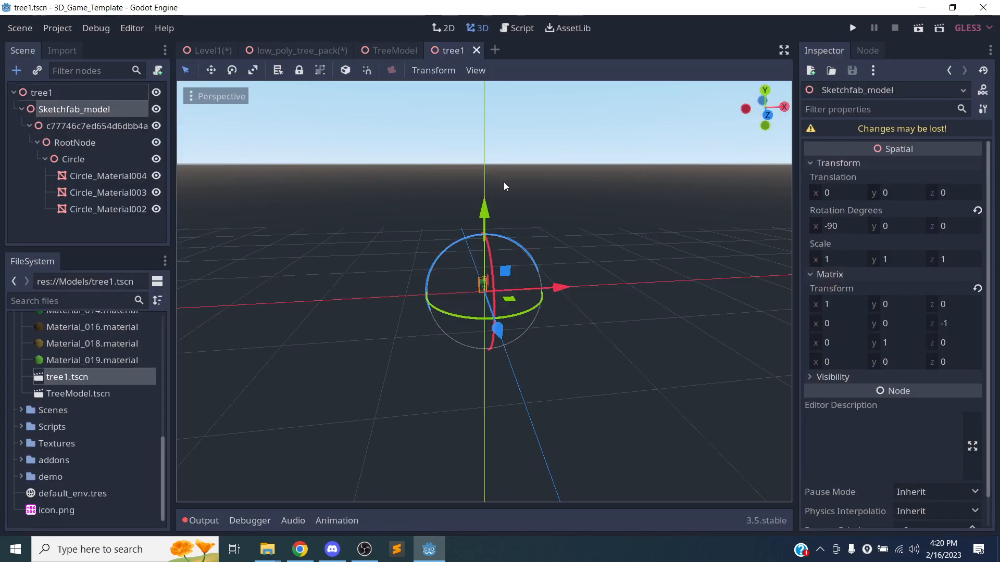
In Level1, merge the tree1 node from res://Models/tree1.tscn into the scene.
left_click(188, 52)
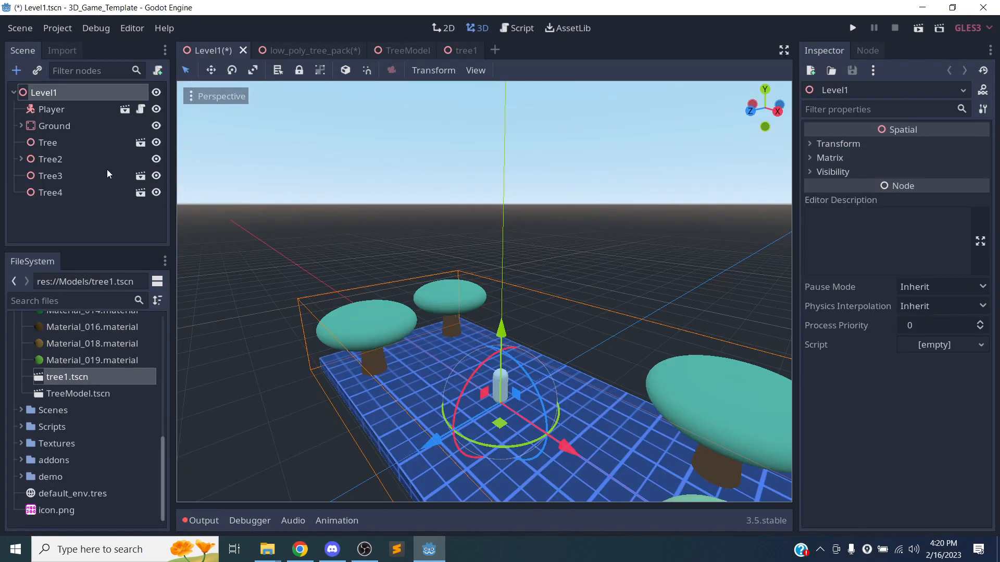
right_click(54, 91)
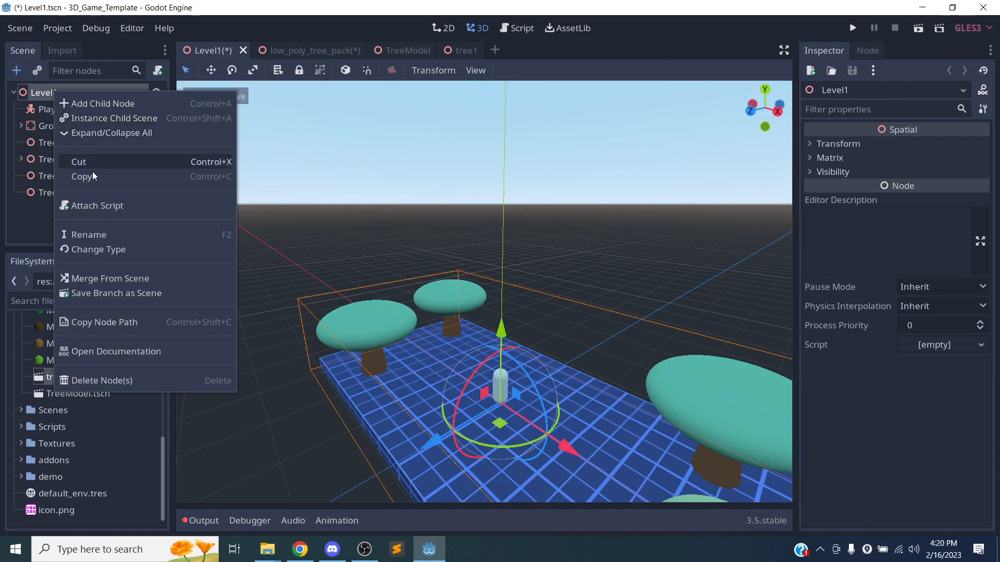
left_click(83, 277)
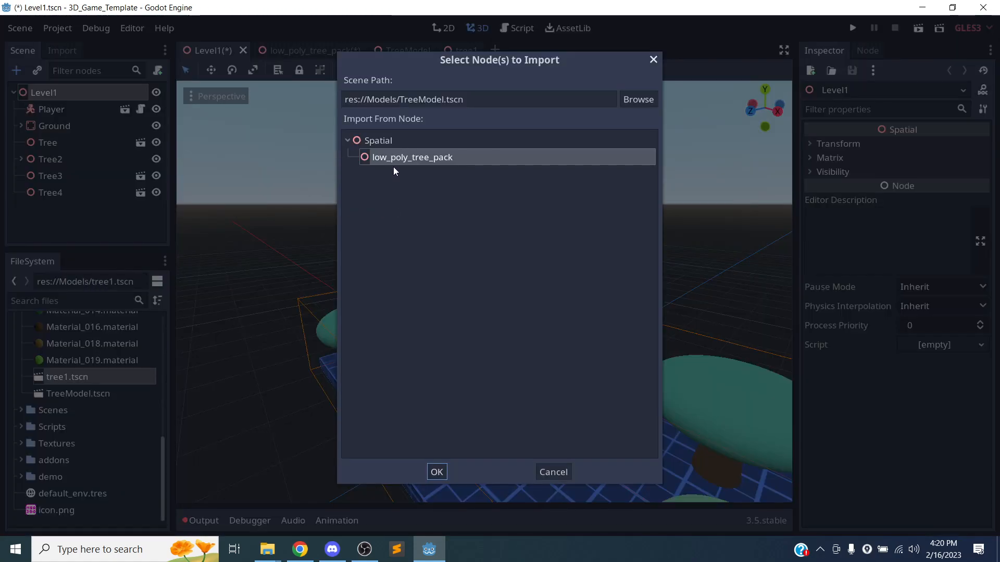
left_click(646, 99)
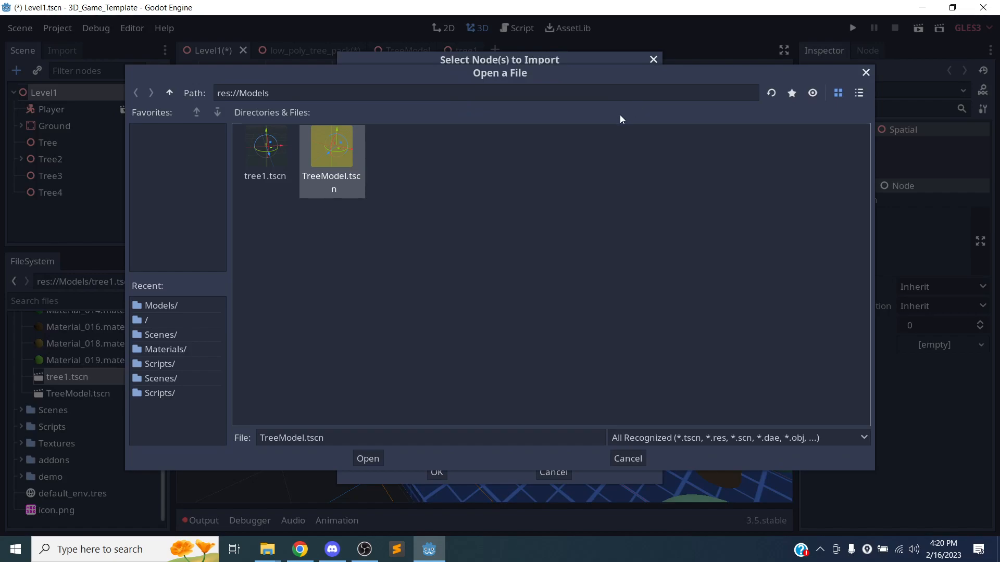
left_click(287, 174)
left_click(379, 460)
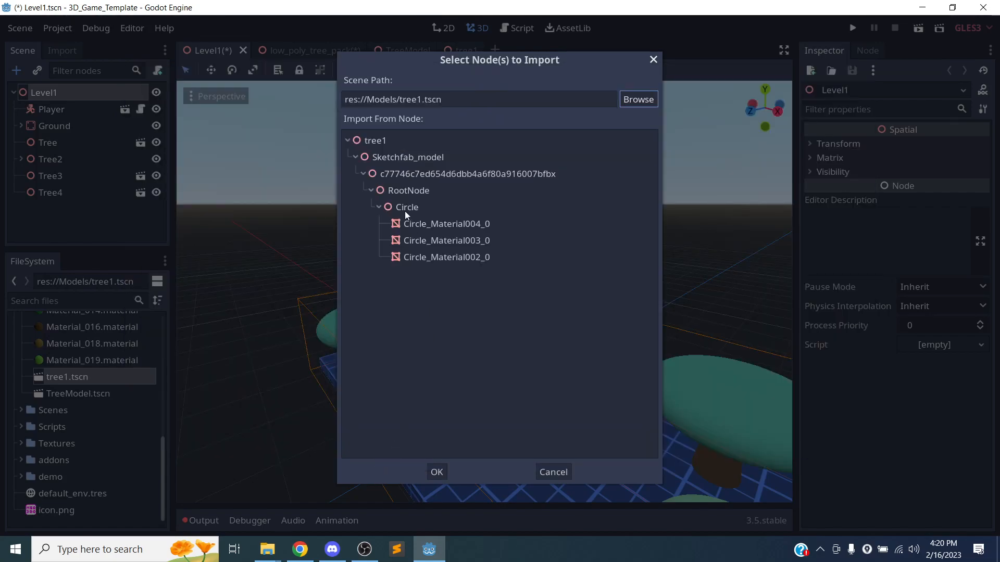
left_click(355, 157)
left_click(370, 141)
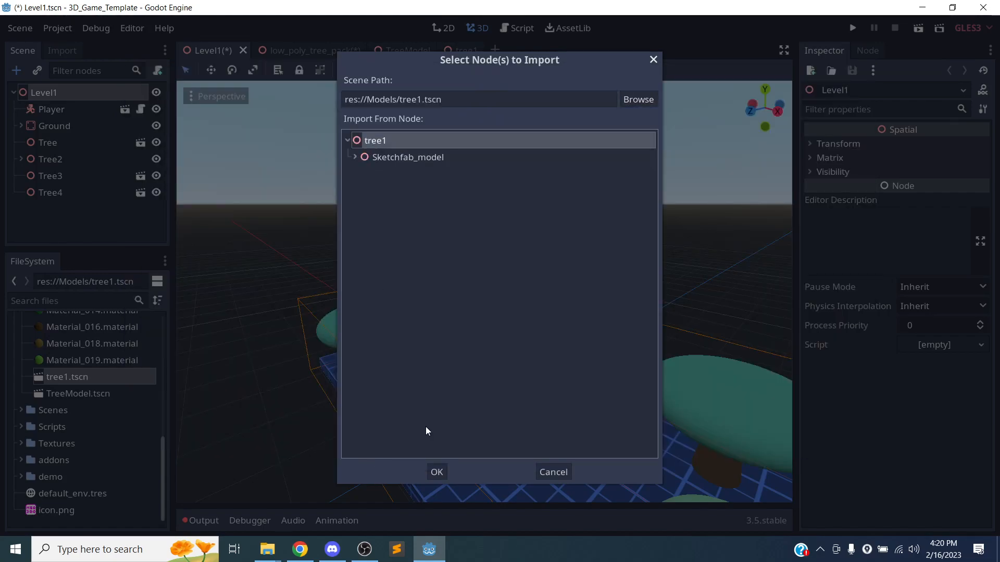
left_click(439, 471)
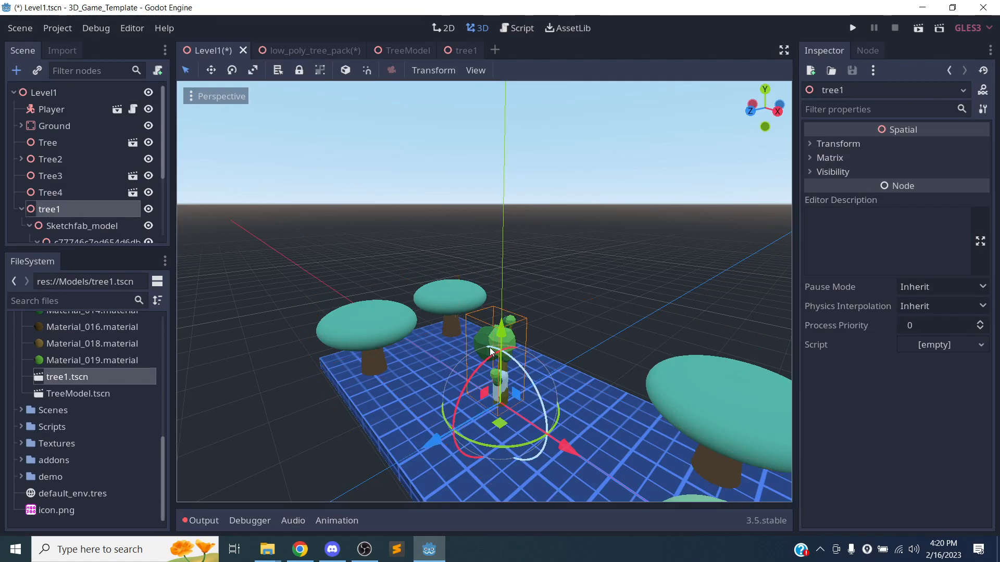
Move the merged tree along its Z axis, away from the player.
key("f")
right_click_drag(529, 361, 501, 357)
left_click_drag(557, 303, 232, 348)
right_click_drag(285, 361, 400, 360)
scroll(287, 358, "down", 20)
right_click_drag(221, 330, 370, 339)
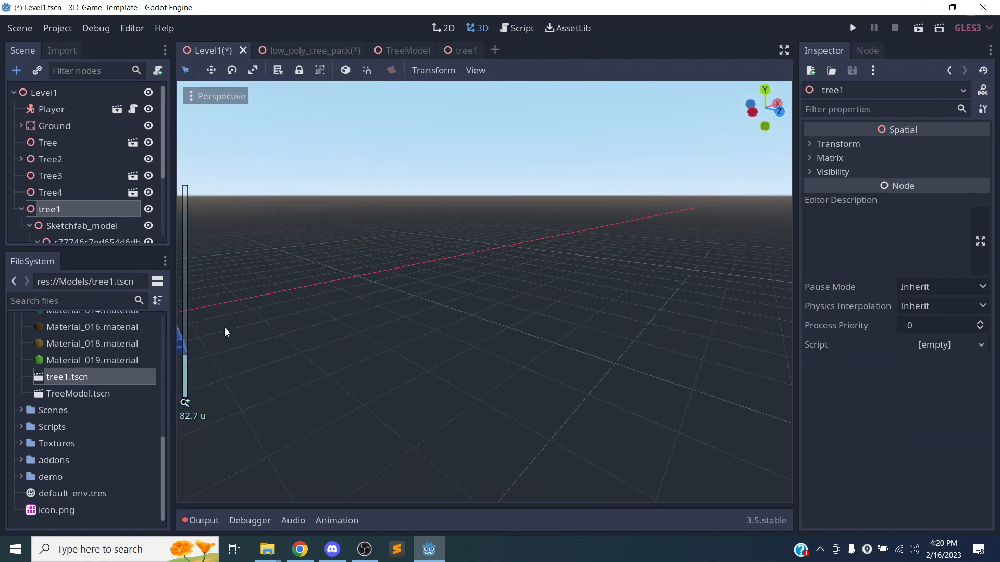
Inspect the tree's placement, collapse tree1 in the Scene dock, and run Level1.
key("f")
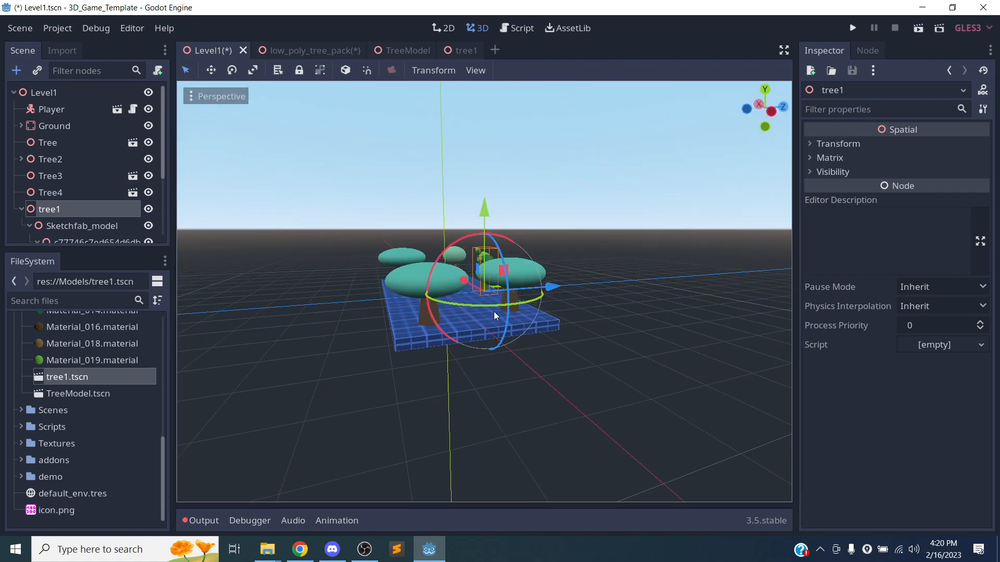
middle_click_drag(494, 311, 643, 375)
scroll(620, 349, "down", 2)
scroll(604, 331, "up", 8)
middle_click_drag(563, 311, 475, 360)
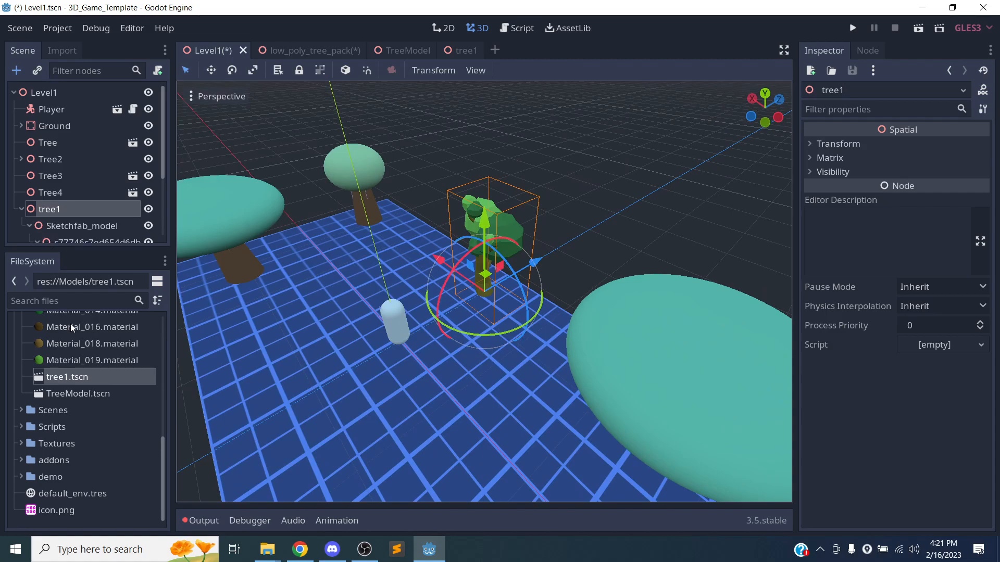
scroll(107, 207, "down", 5)
scroll(108, 207, "up", 4)
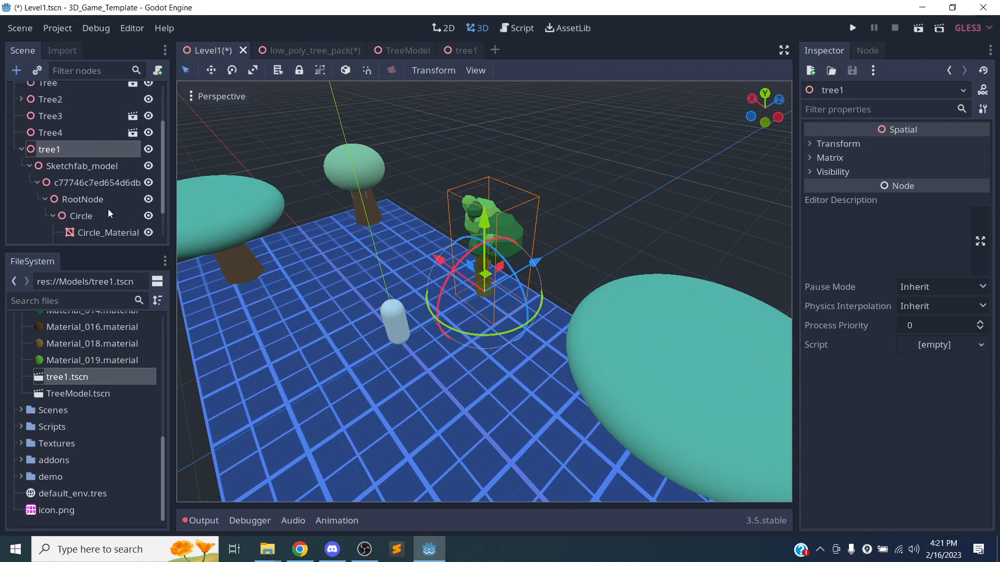
left_click(21, 187)
middle_click_drag(457, 373, 604, 333)
left_click(918, 28)
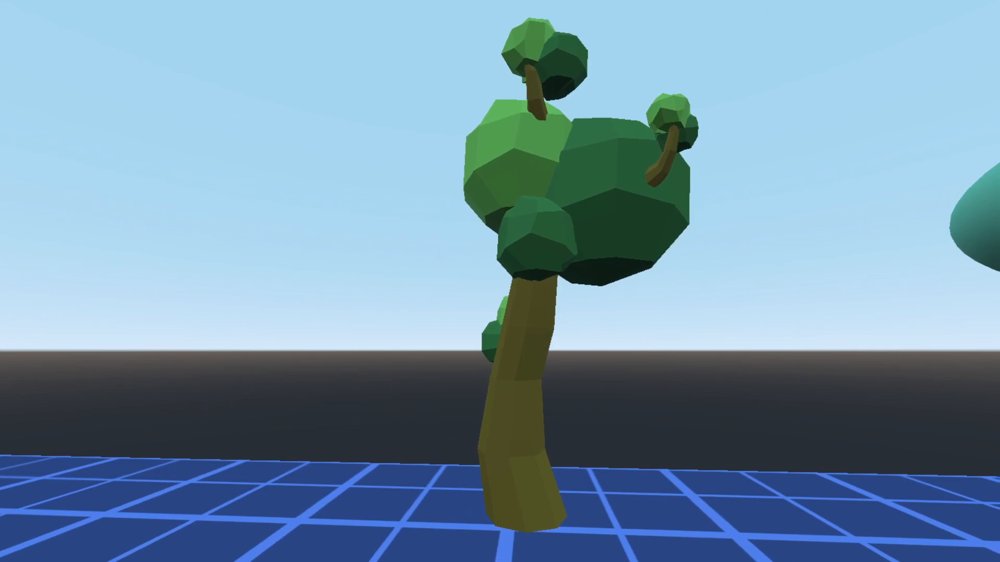
Strafe around the low-poly tree and walk forward in-game, then quit with Esc.
key("d")
key("d")
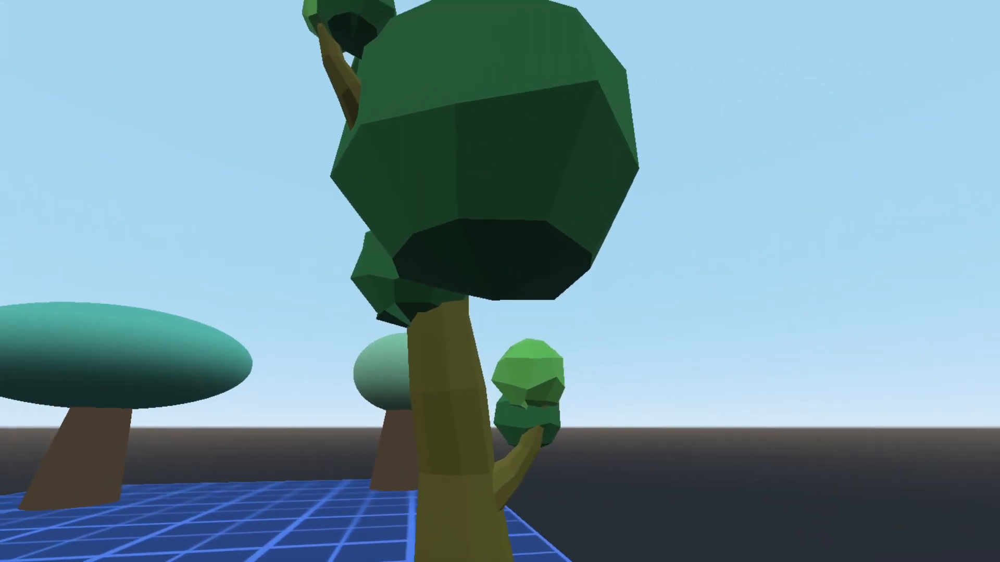
key("d")
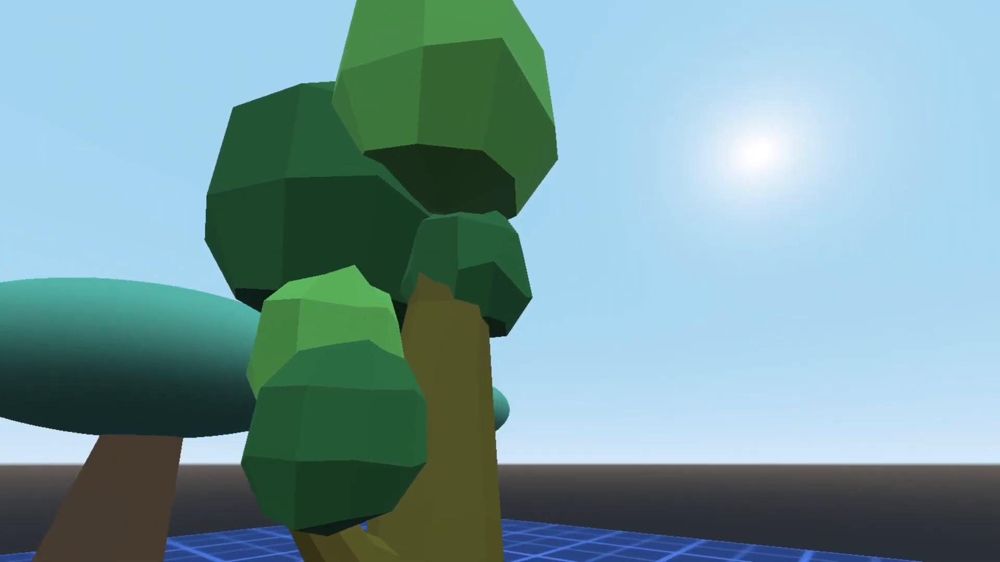
key("d")
key("w")
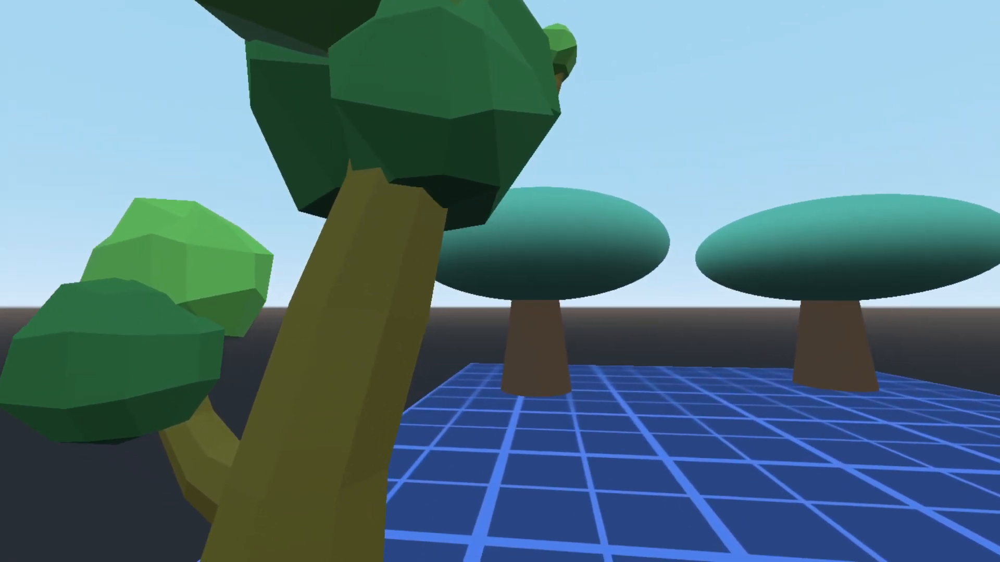
key("Escape")
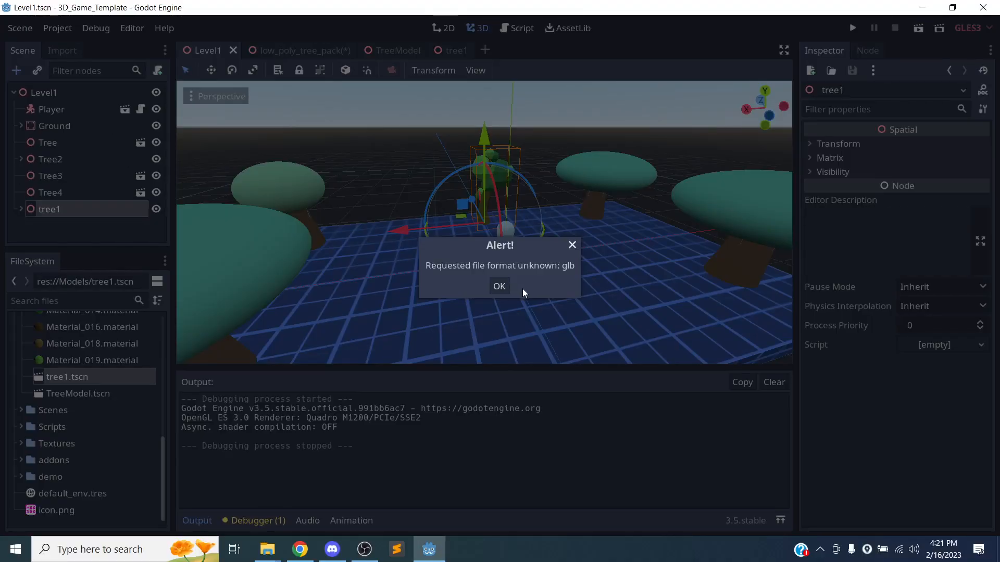
Dismiss the glb alert, change low_poly_tree_pack's extension from .glb to .tscn, and save Level1.
left_click(501, 287)
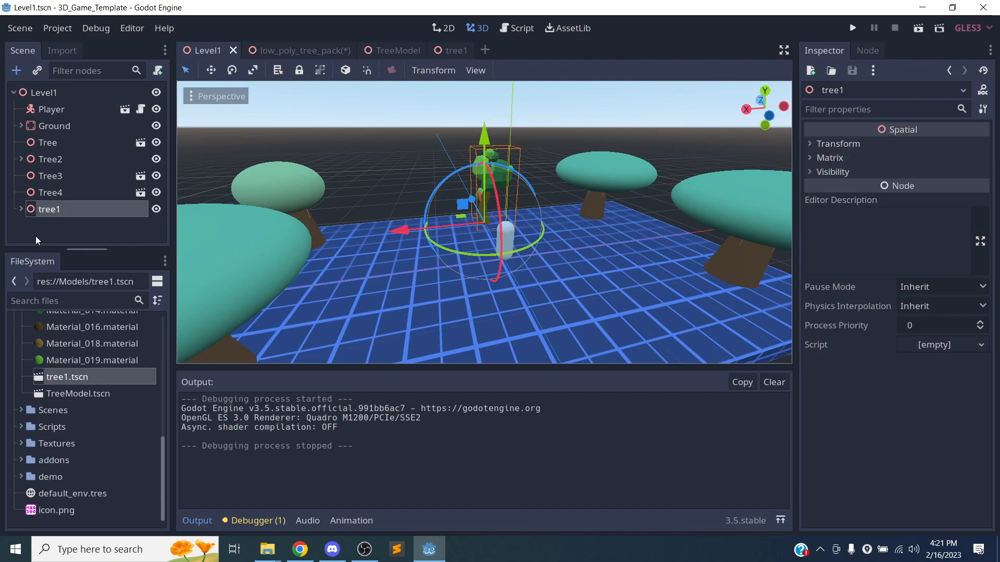
scroll(78, 419, "up", 10)
left_click(77, 423)
right_click(74, 425)
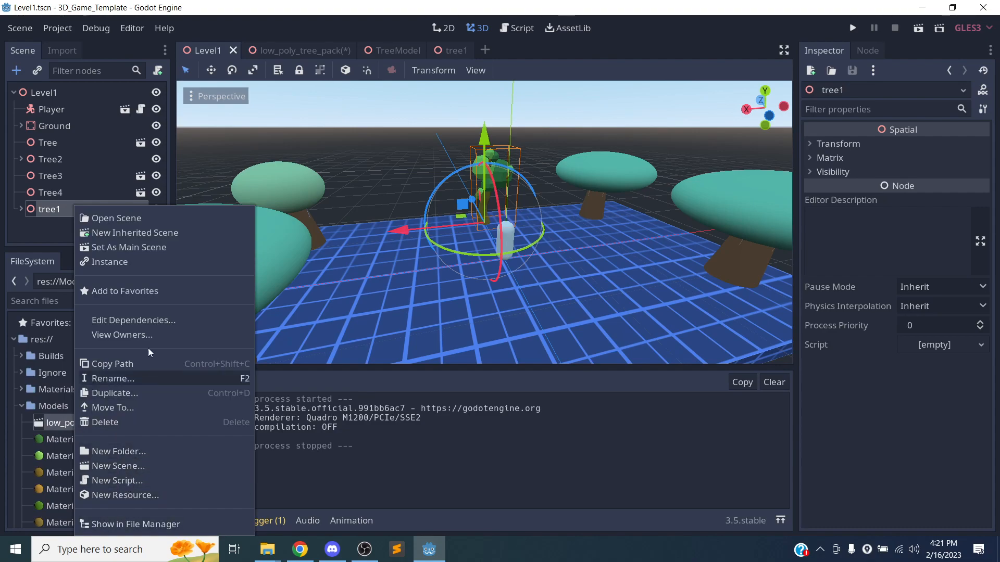
left_click(125, 378)
key("Right")
key("shift+Right")
key("shift+Right")
key("shift+Right")
type("t")
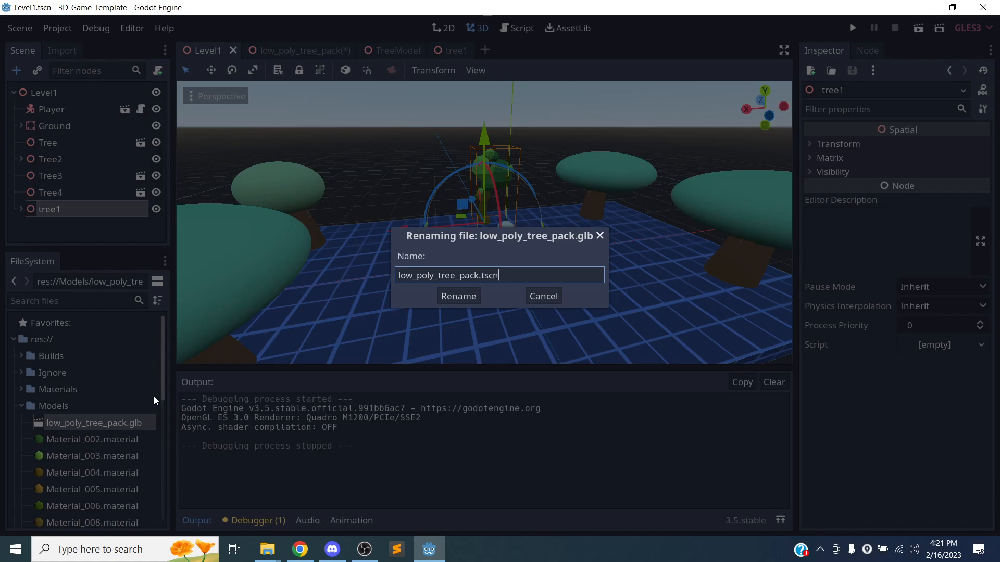
key("Return")
key("Return")
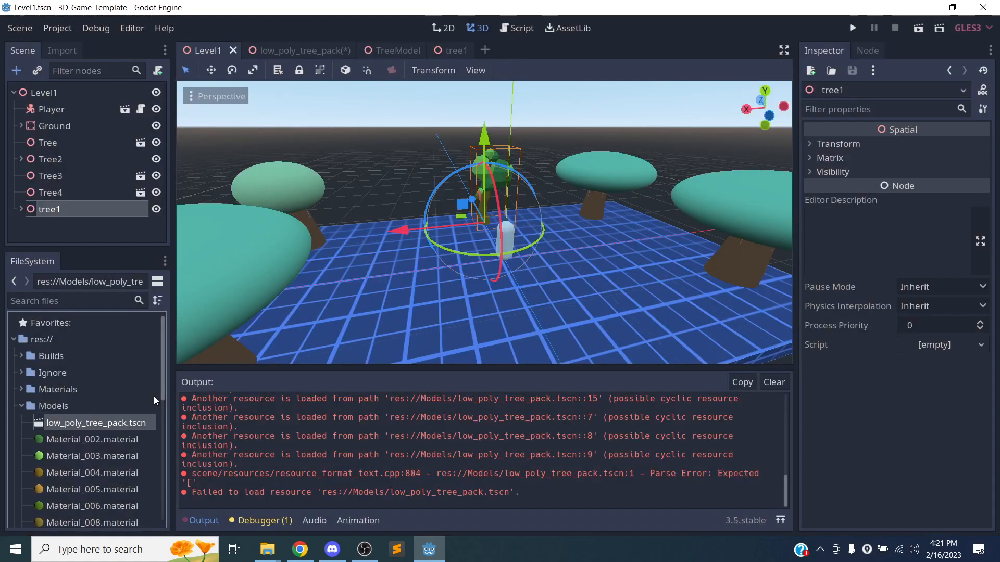
key("ctrl+s")
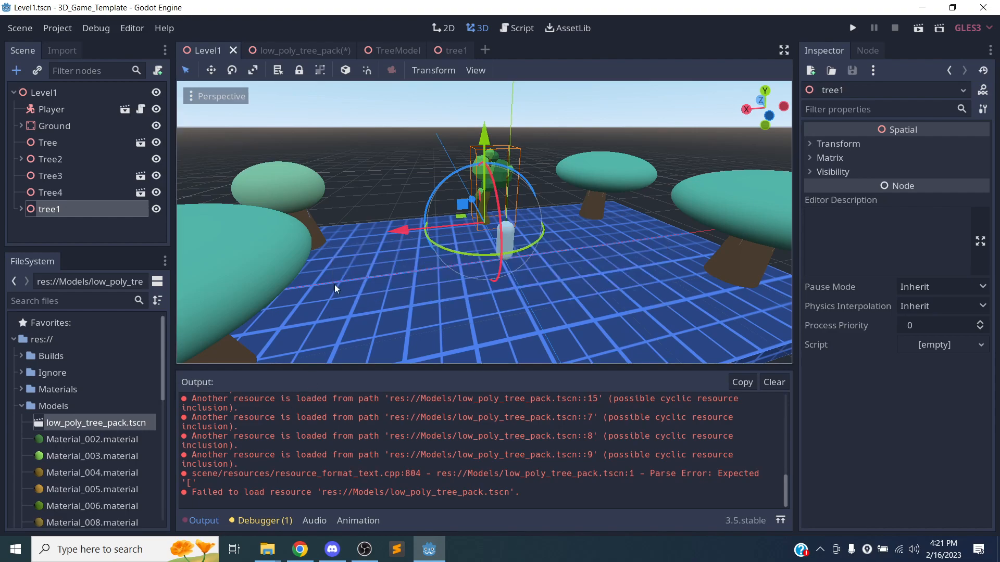
Close the low_poly_tree_pack, TreeModel and tree1 scene tabs, discarding the pack's changes.
left_click(273, 50)
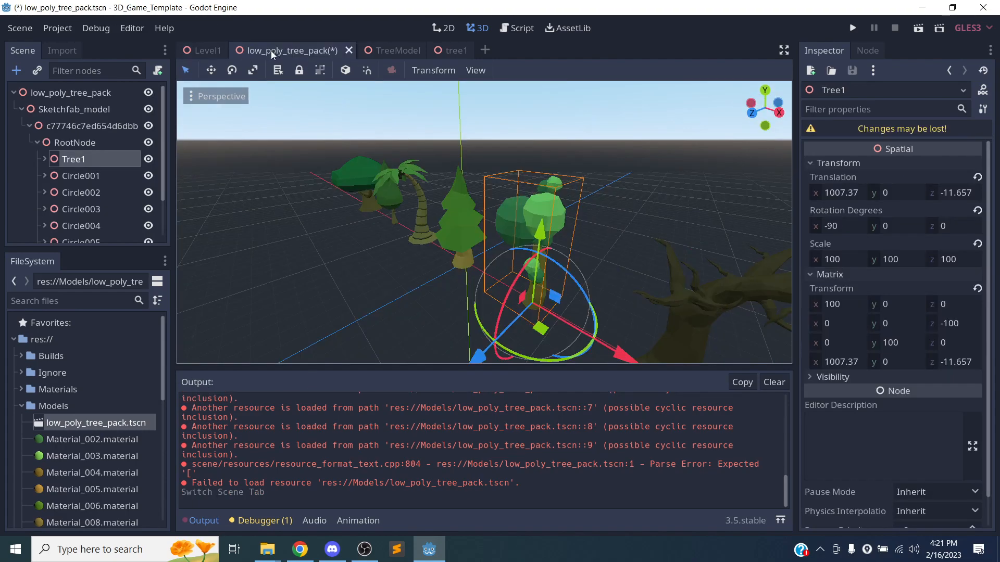
left_click(347, 50)
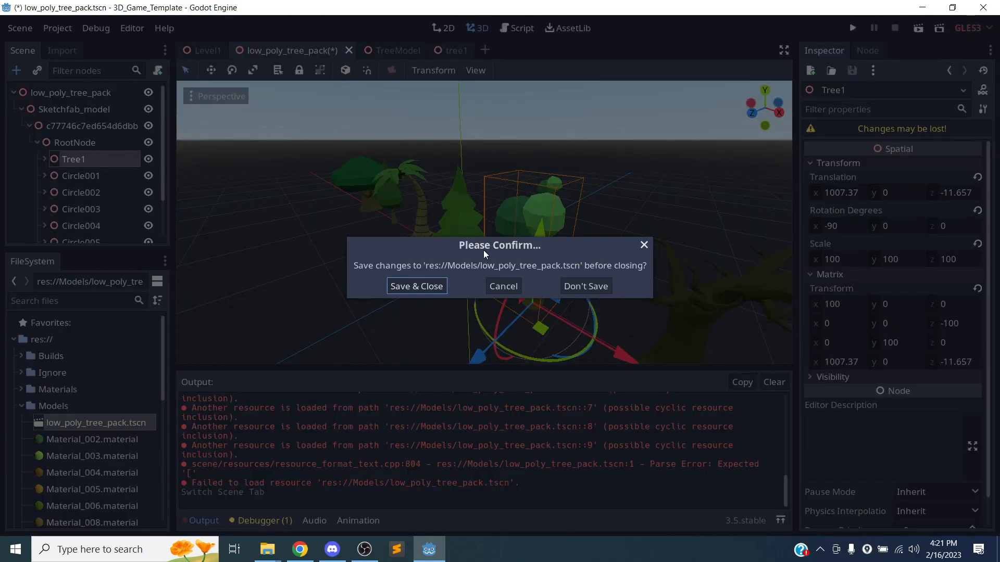
left_click(591, 282)
left_click(298, 52)
left_click(304, 52)
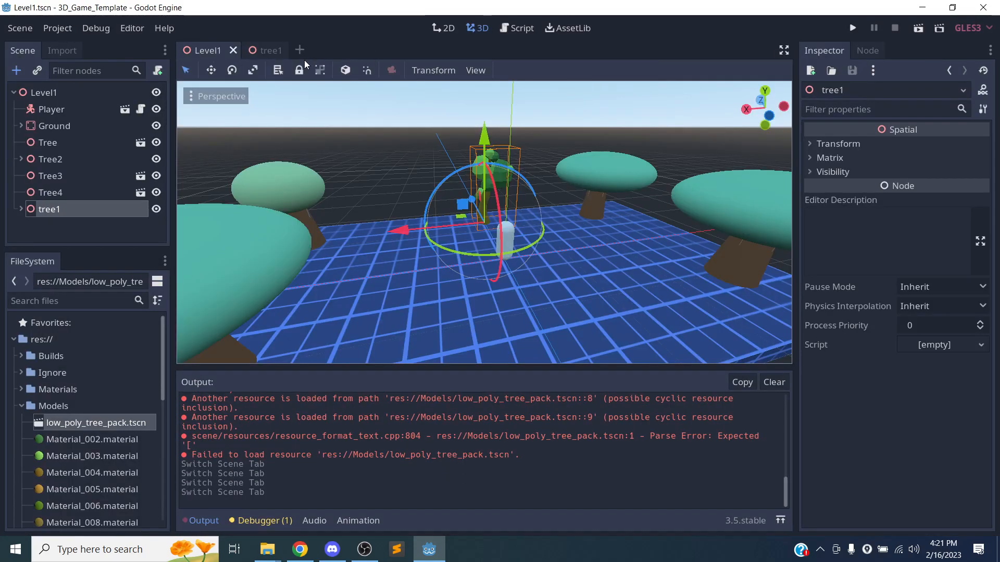
left_click(276, 51)
left_click(285, 51)
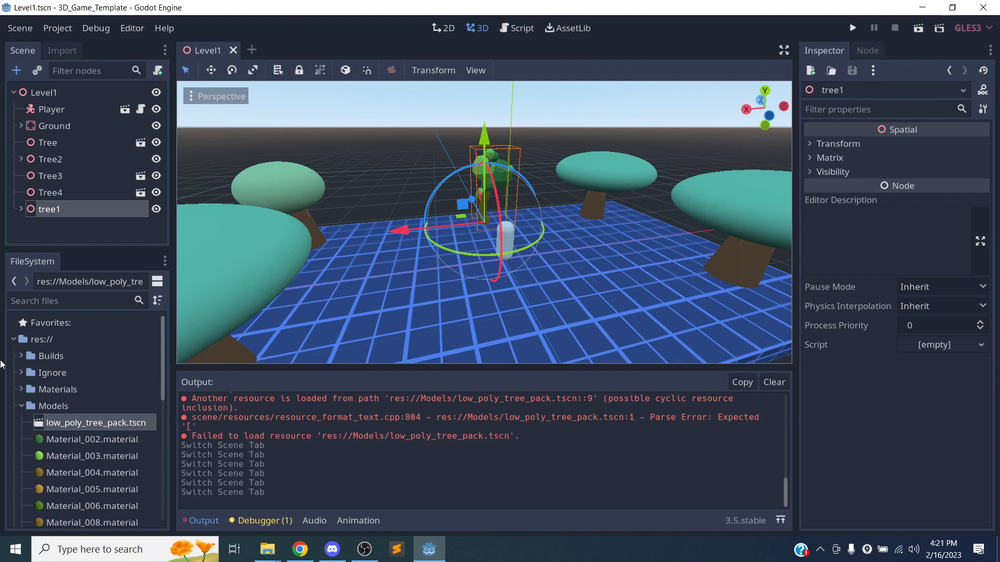
Collapse the Models folder, clear the Output log, and bring Chrome to the front.
left_click(20, 407)
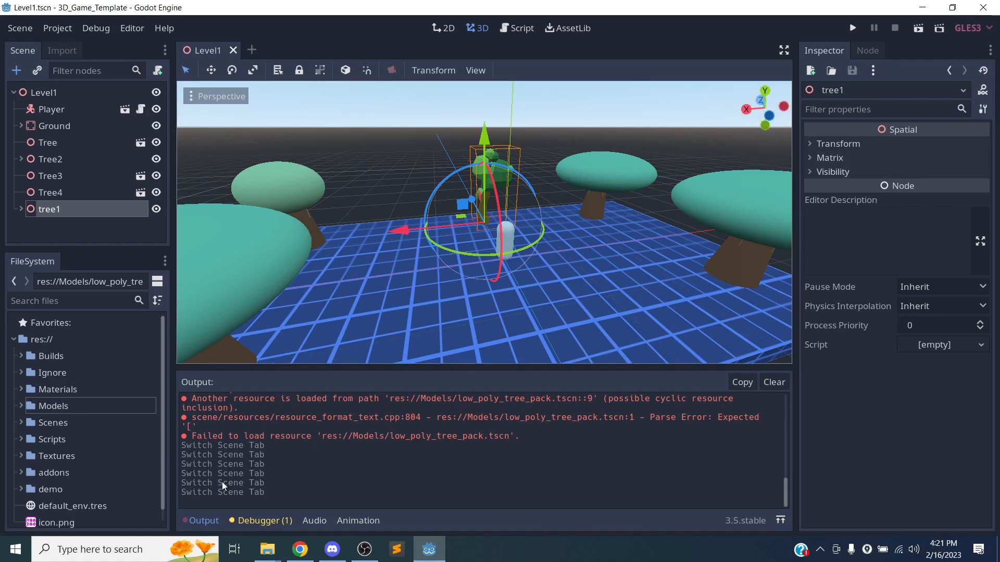
left_click(774, 388)
middle_click_drag(593, 305, 402, 337)
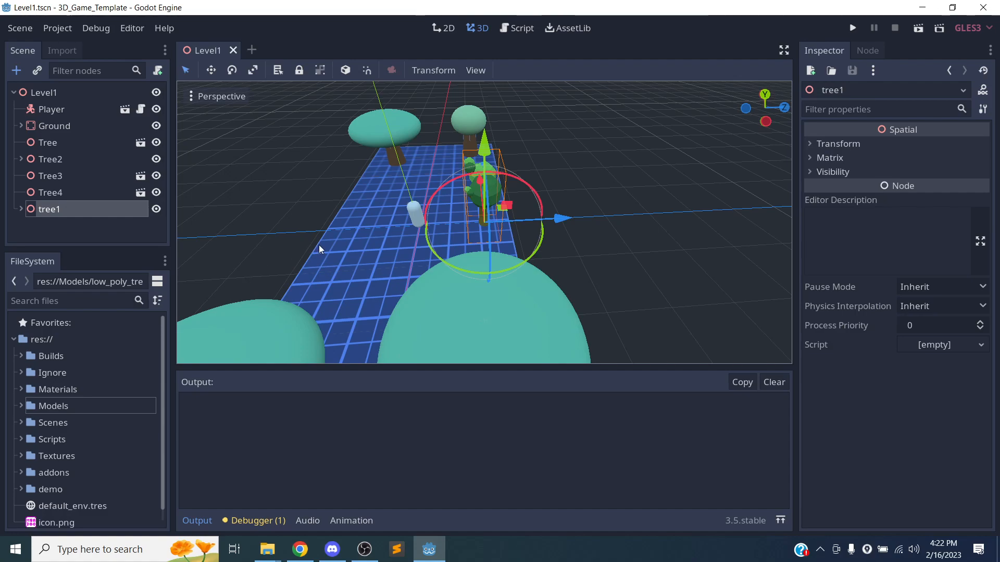
middle_click_drag(346, 233, 545, 179)
scroll(483, 202, "down", 5)
scroll(483, 201, "up", 5)
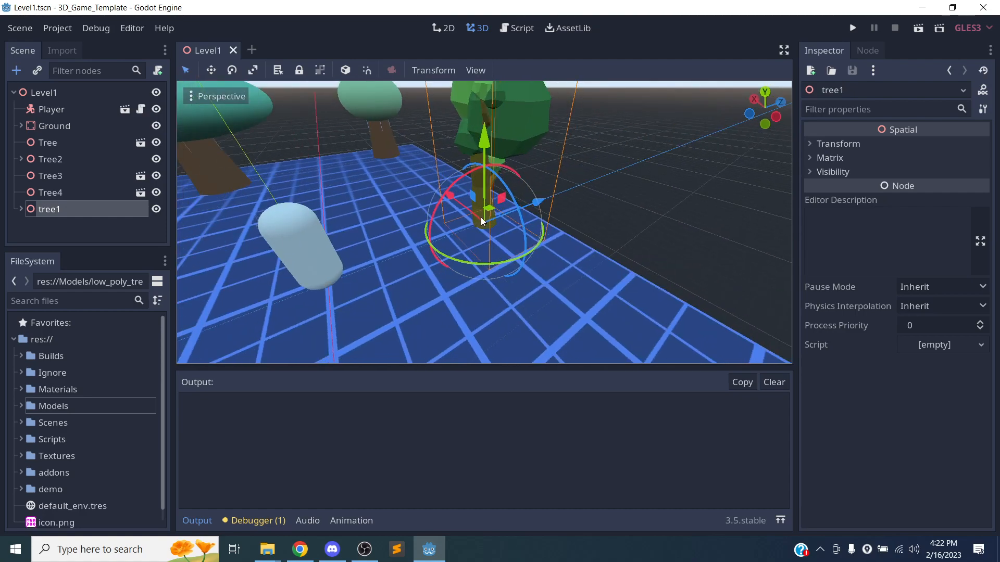
left_click(301, 551)
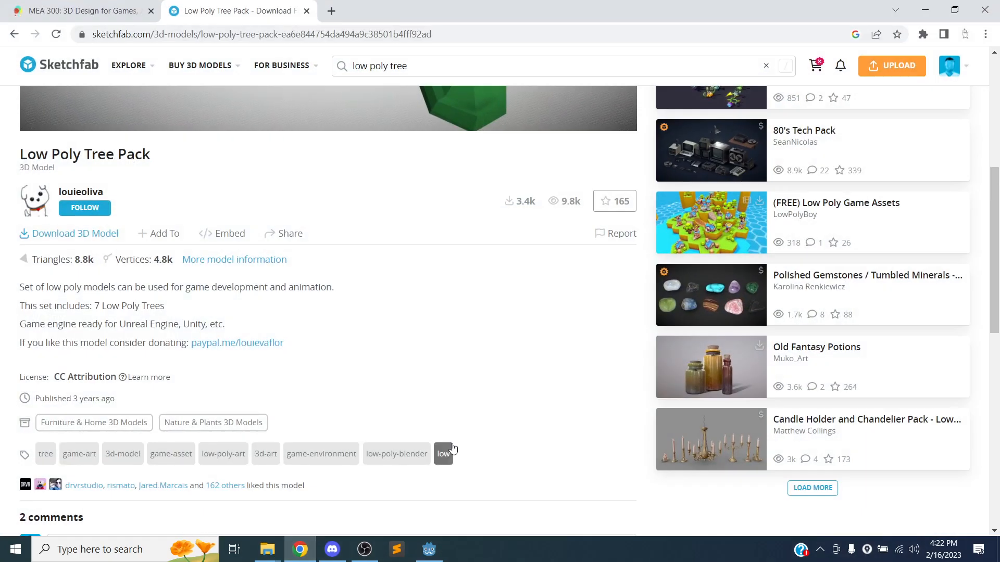
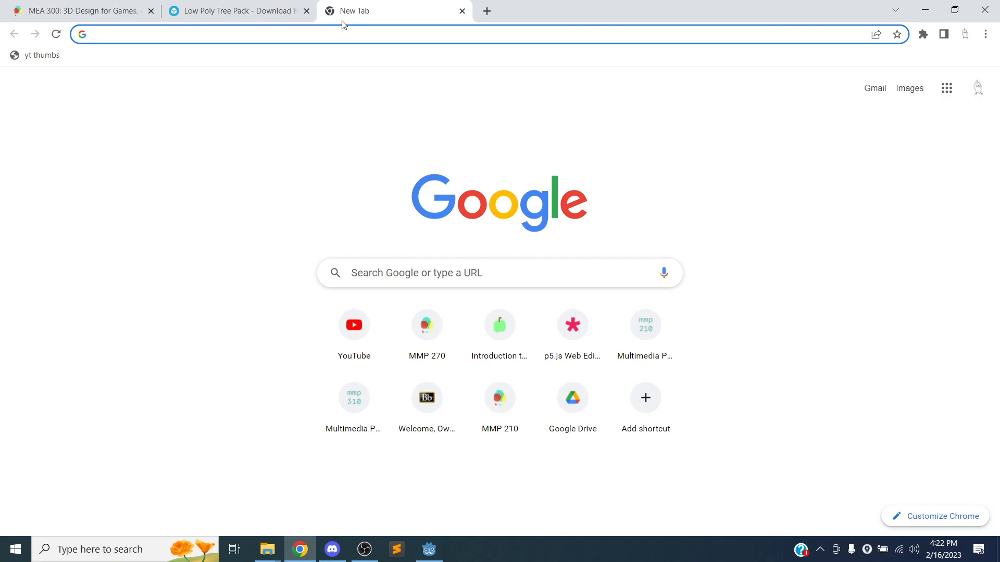
Search for OpenGameArt and open its Browse > Sound Effects listing.
type("open")
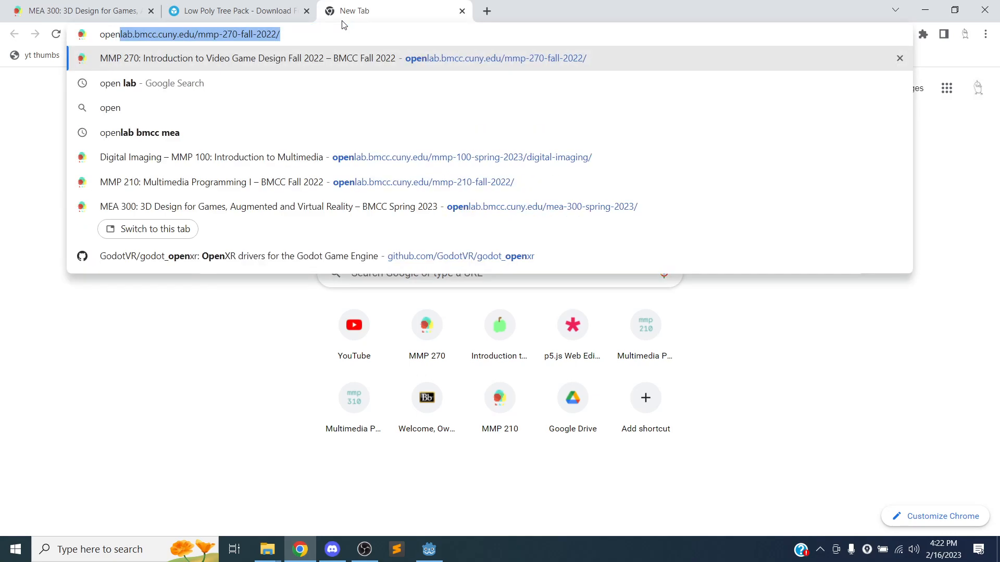
type("game")
key("Return")
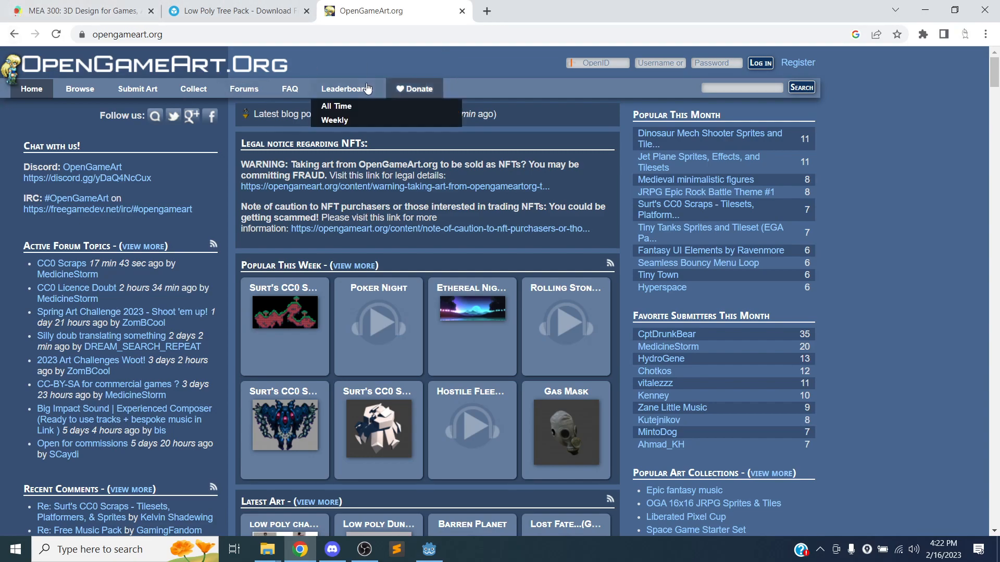
mouse_move(77, 95)
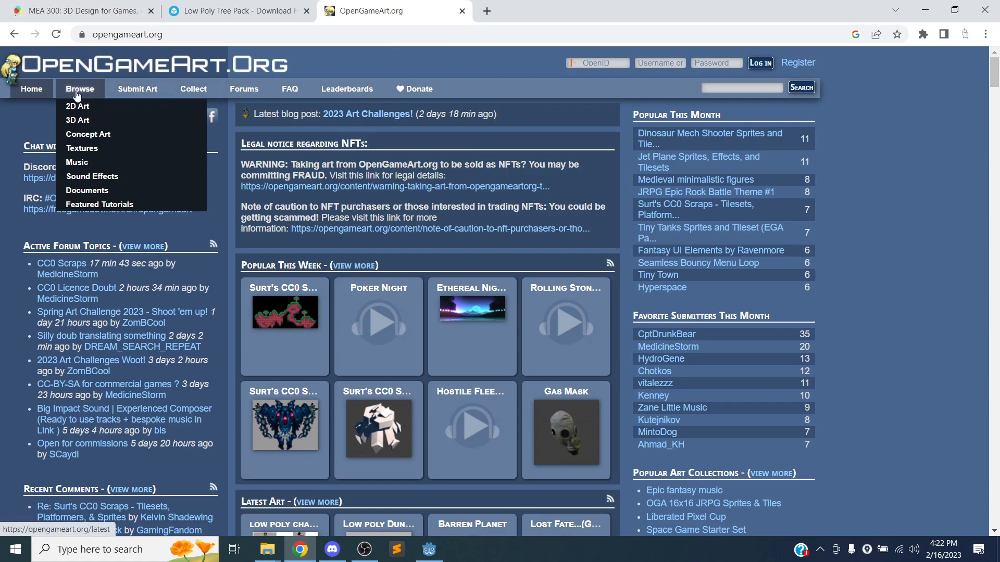
left_click(93, 177)
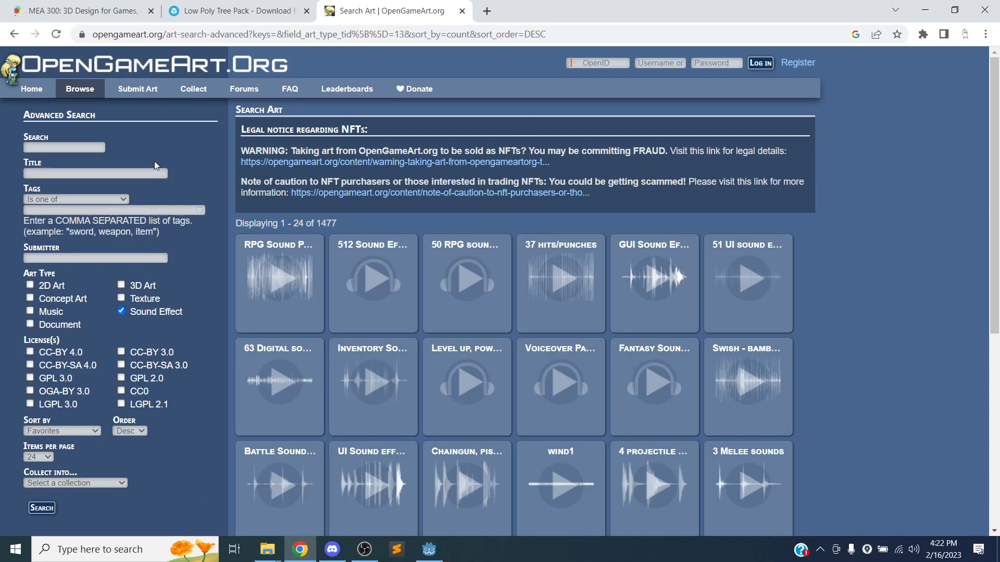
scroll(833, 208, "down", 3)
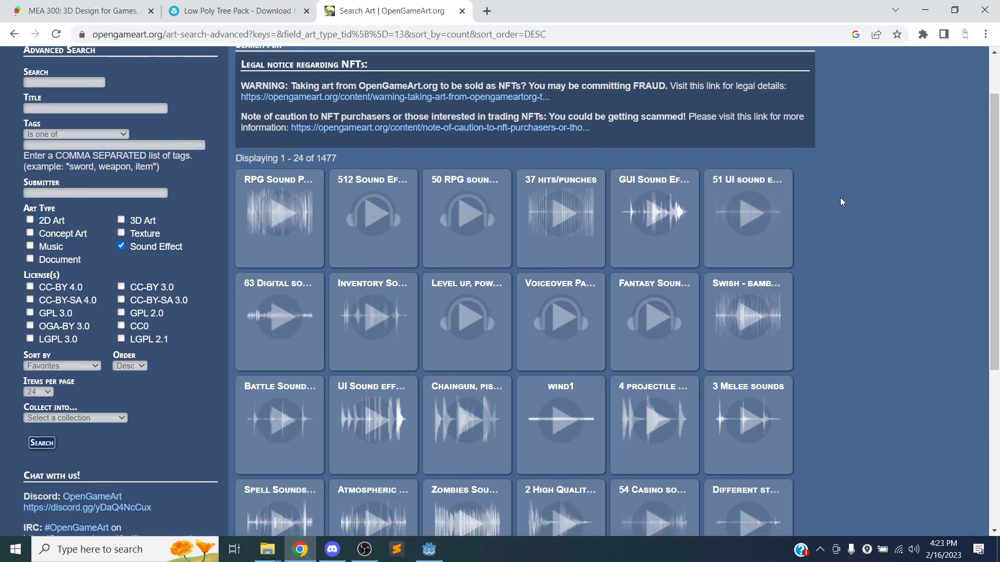
scroll(843, 197, "down", 2)
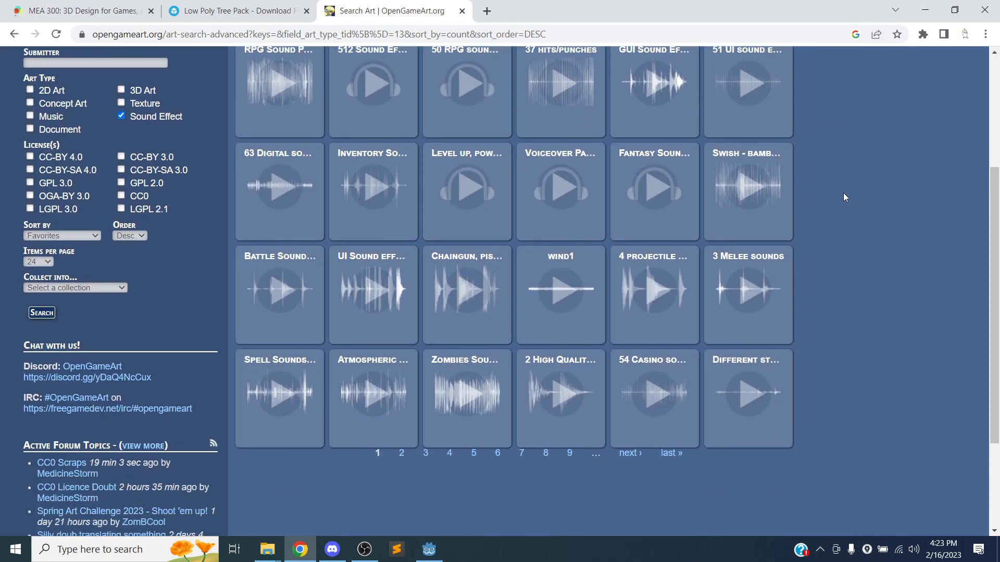
scroll(844, 192, "up", 4)
Search the sound effects for 'jump'.
left_click(76, 147)
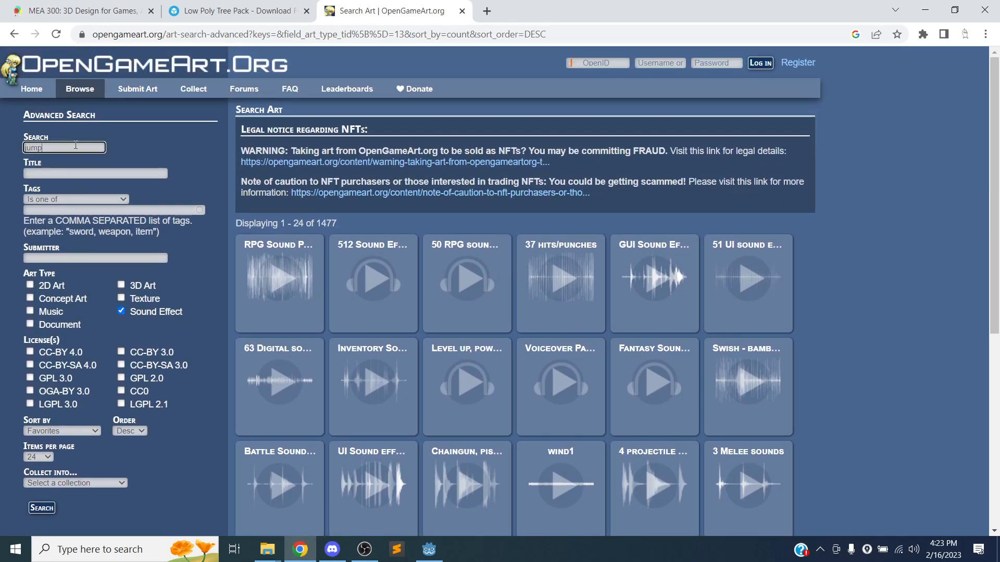
type("jump")
key("Return")
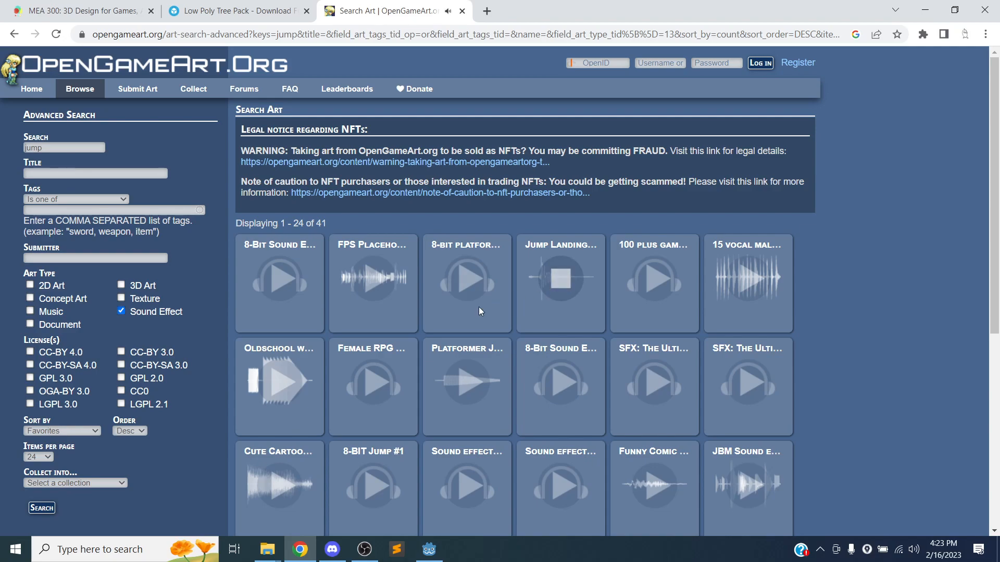
Preview the Platformer Jump and 8-Bit Sound Effects tiles, then open the 8-Bit Sound Effects Library page.
left_click(462, 384)
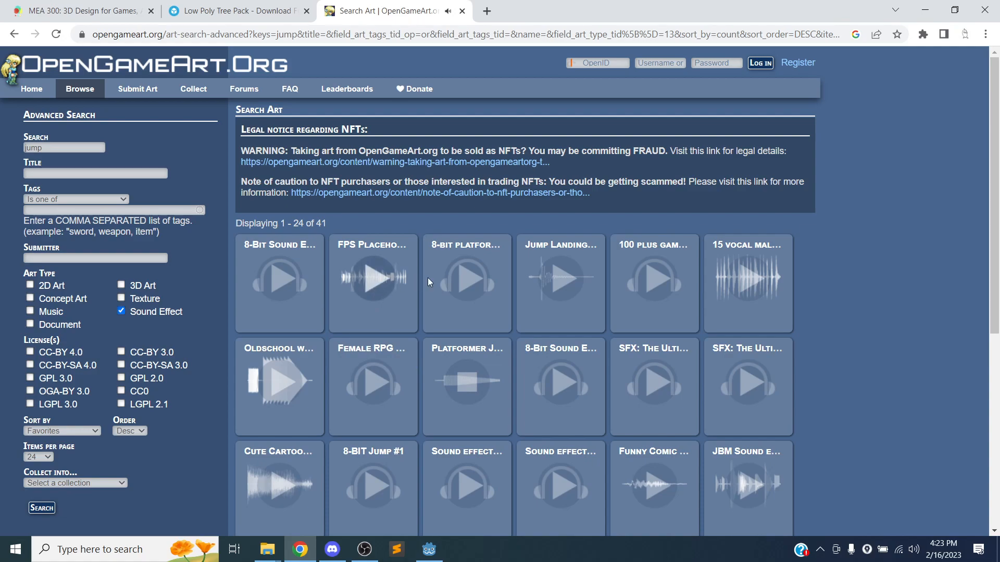
left_click(280, 285)
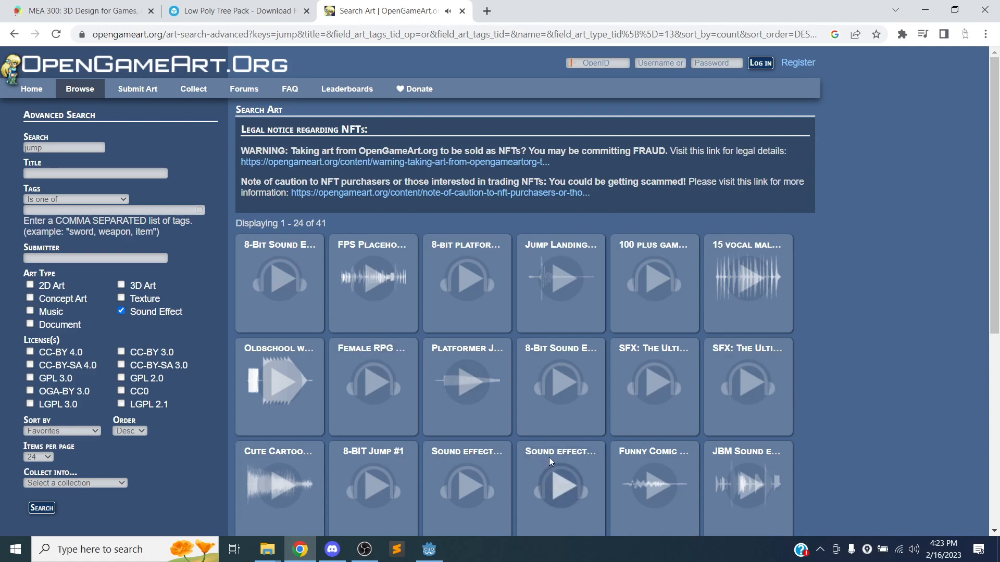
left_click(266, 252)
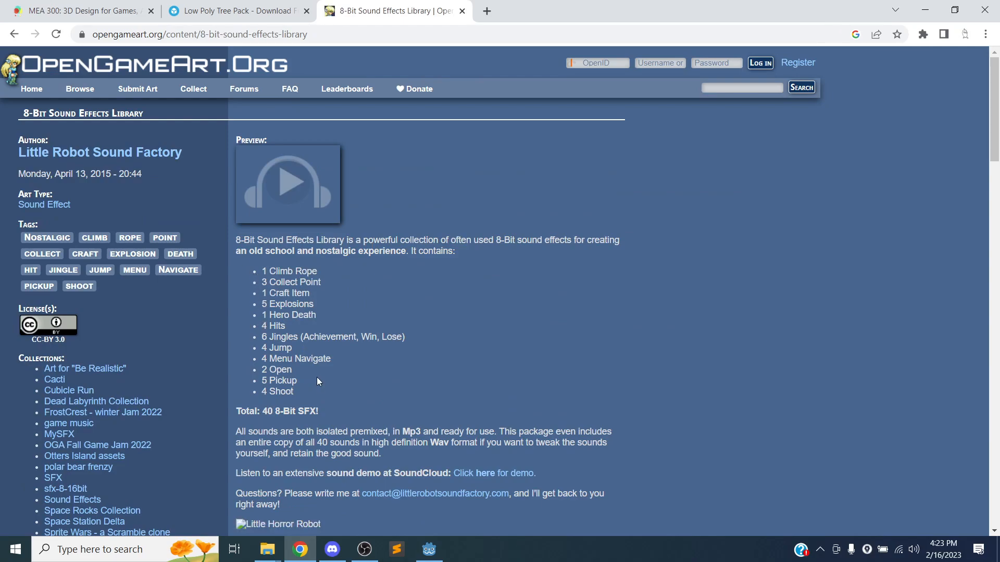
Download 8-Bit Sound Library.zip and select its attribution sentence and website.
scroll(343, 346, "down", 3)
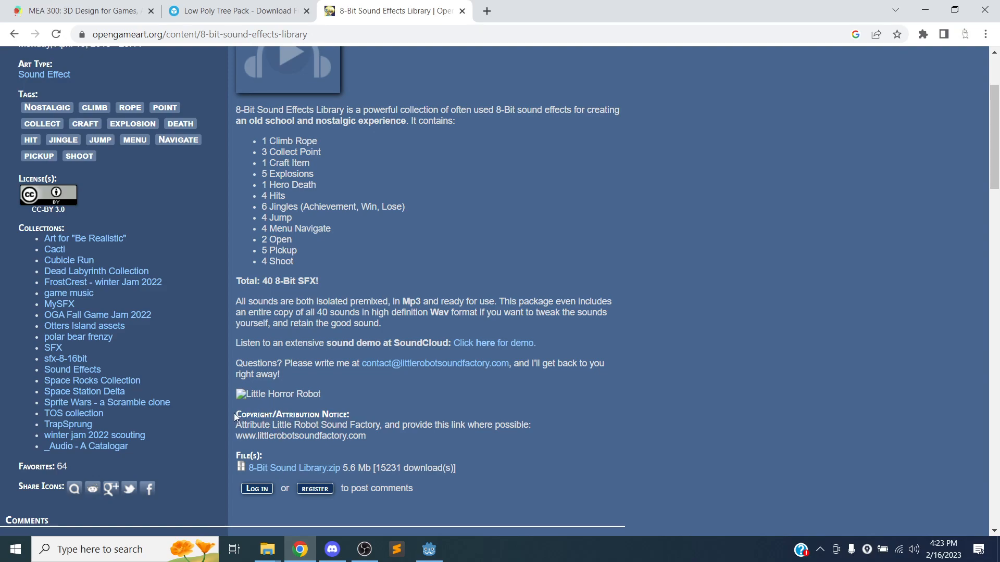
left_click(331, 468)
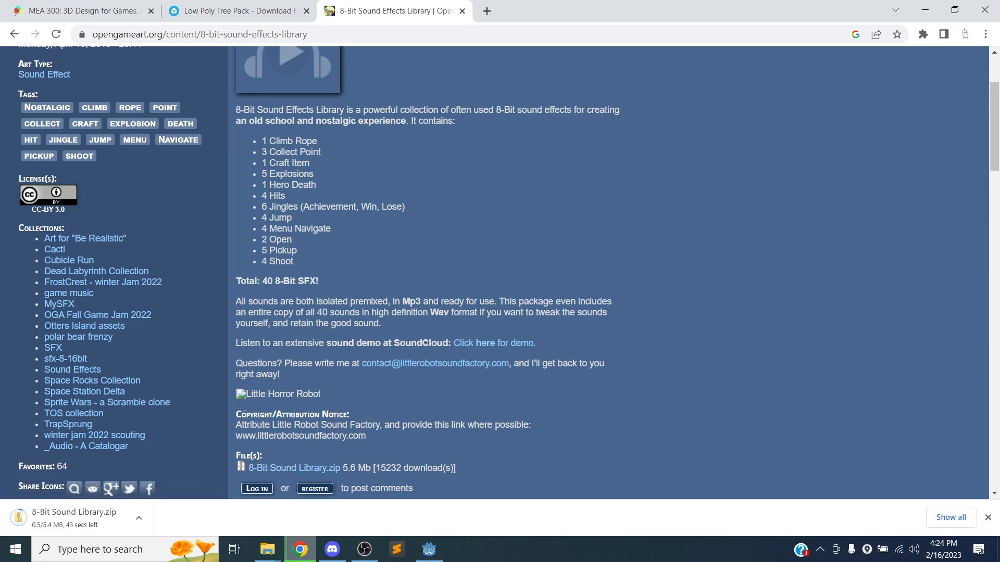
left_click_drag(234, 418, 363, 440)
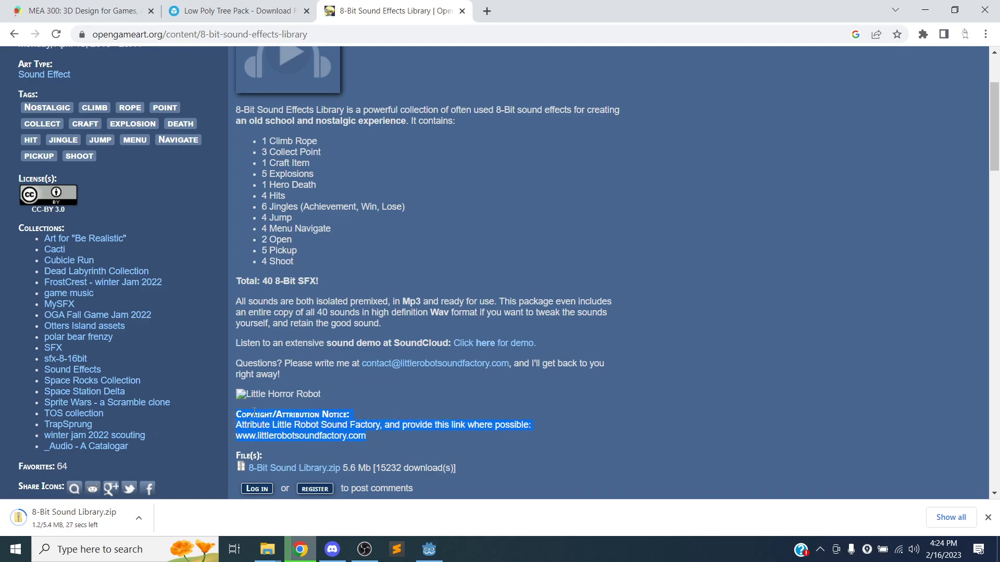
left_click_drag(232, 425, 367, 440)
key("ctrl+c")
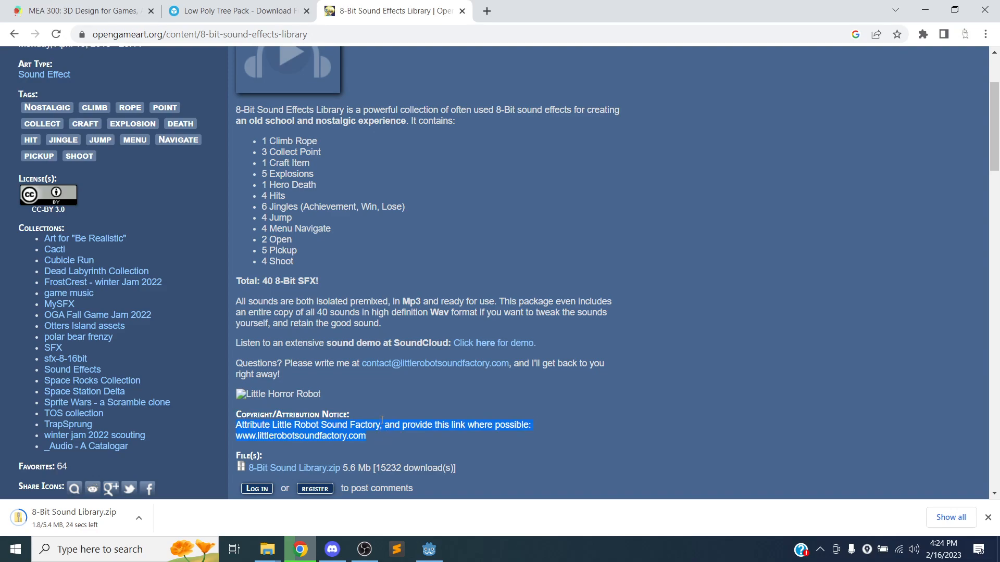
Open sources.txt from the 3D_Game_Template project folder in Notepad.
mouse_move(264, 550)
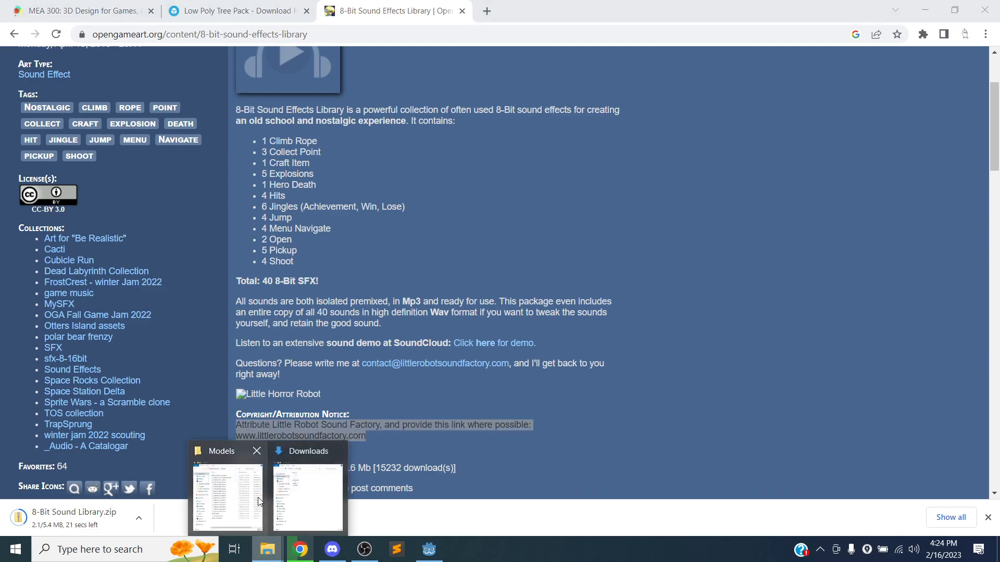
left_click(230, 484)
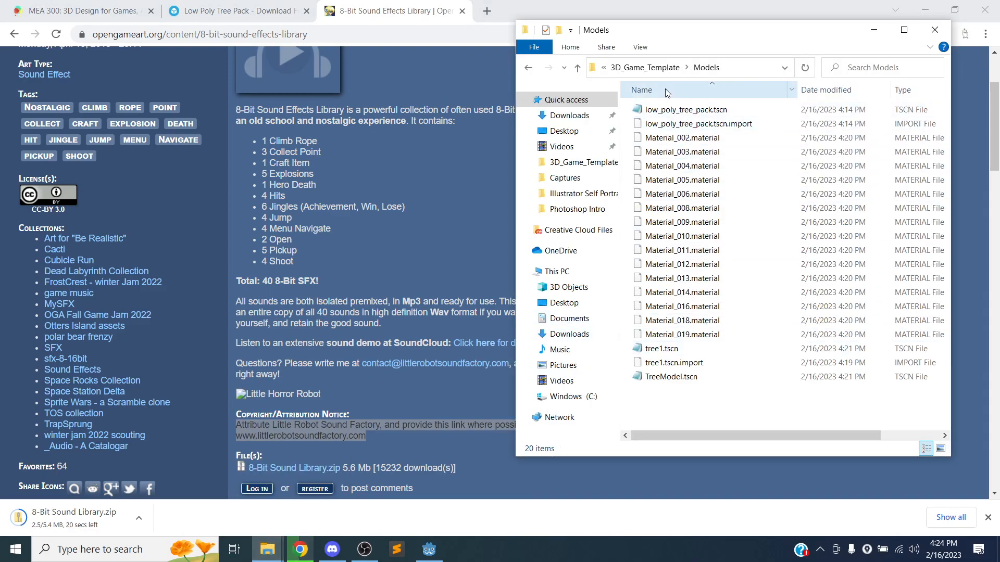
left_click(645, 68)
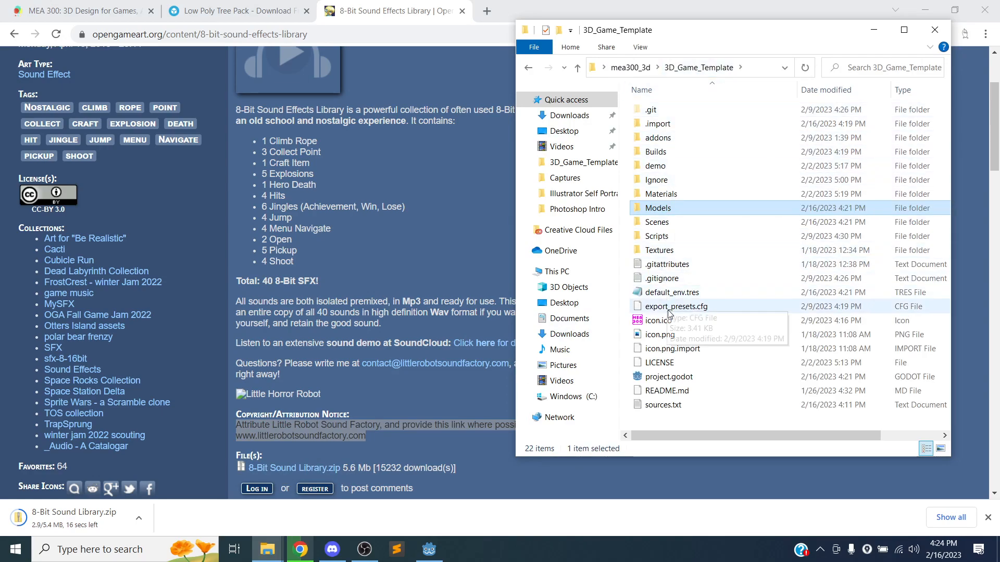
double_click(657, 406)
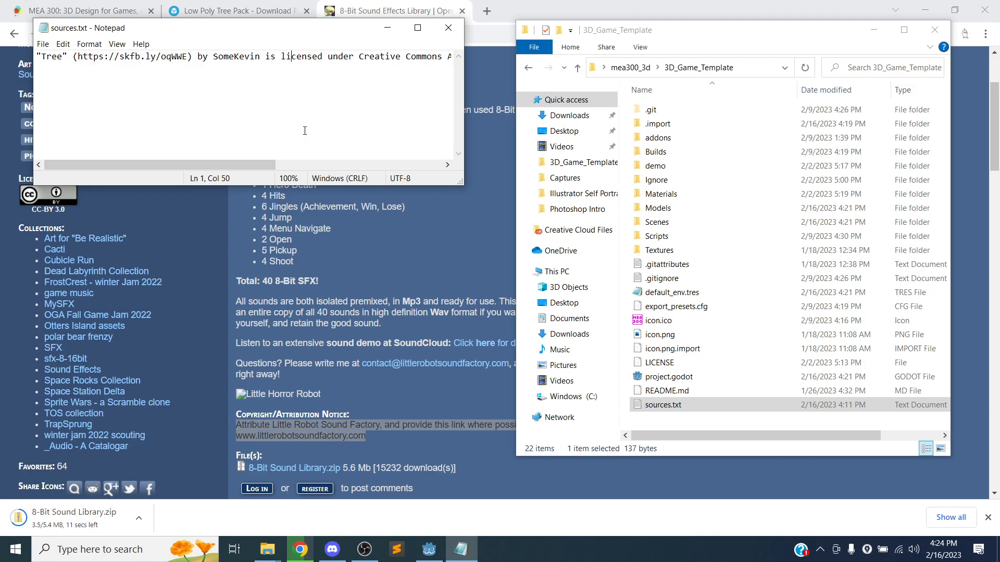
Paste the Little Robot Sound Factory attribution as a new second line, save, and close Notepad.
key("Return")
key("BackSpace")
key("End")
key("Return")
key("ctrl+v")
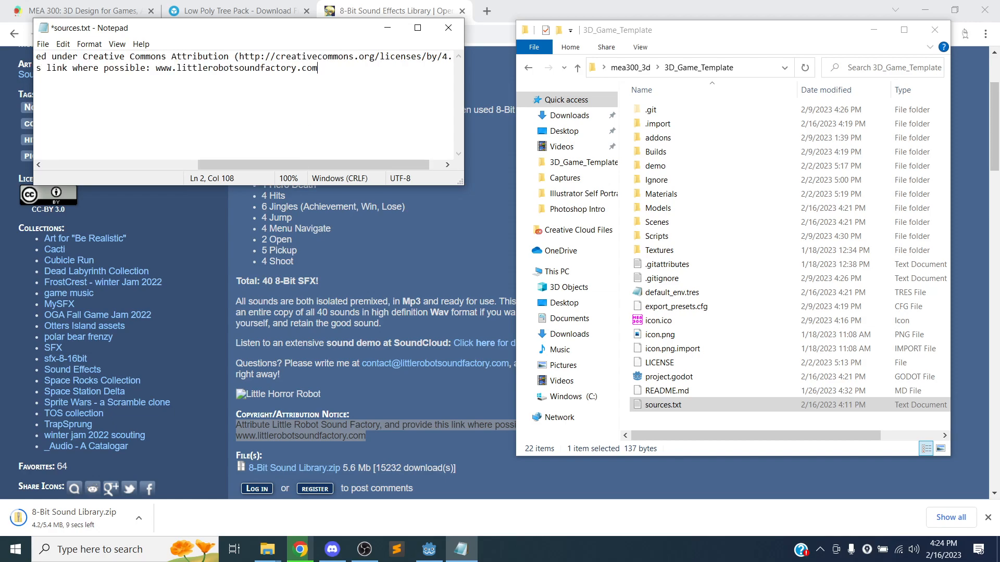
key("ctrl+s")
left_click_drag(238, 165, 84, 174)
left_click(448, 27)
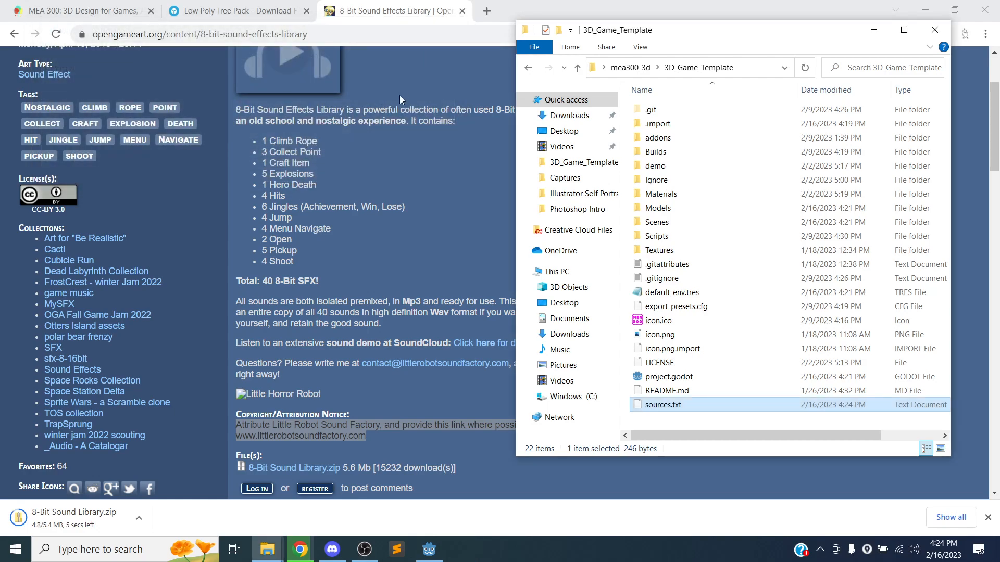
left_click(336, 347)
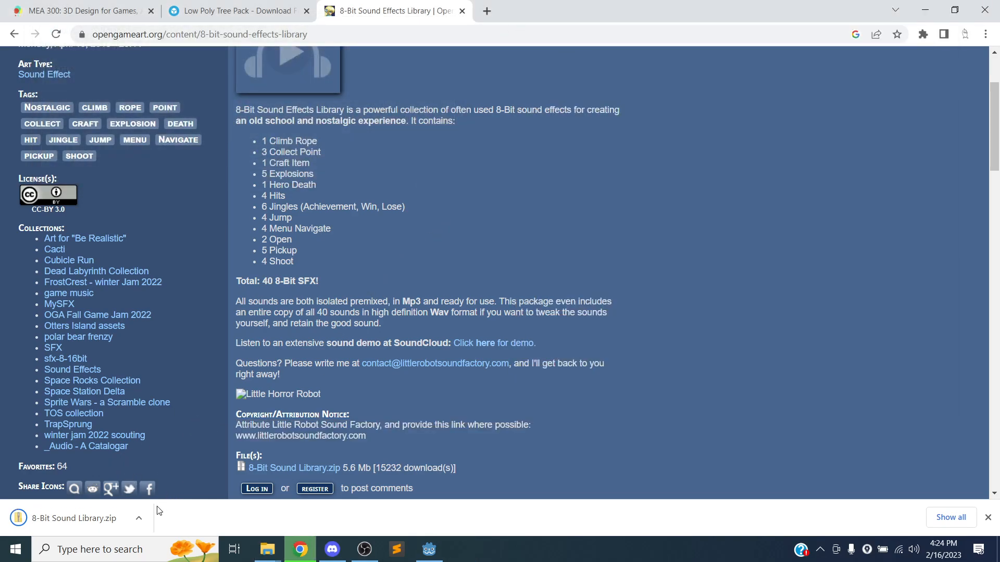
Show the downloaded zip in Downloads and arrange the project and Downloads Explorer windows.
left_click(139, 518)
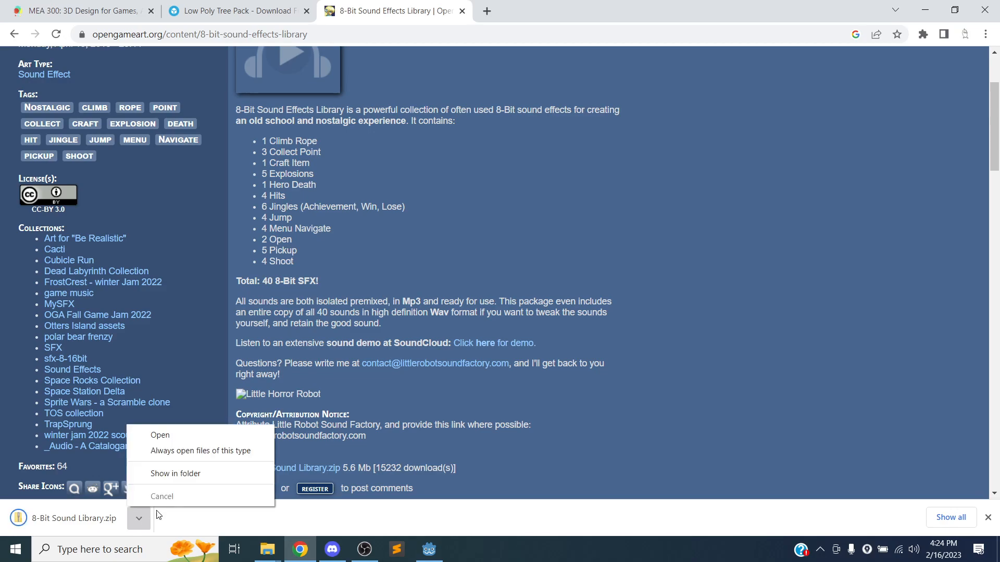
left_click(179, 475)
mouse_move(267, 549)
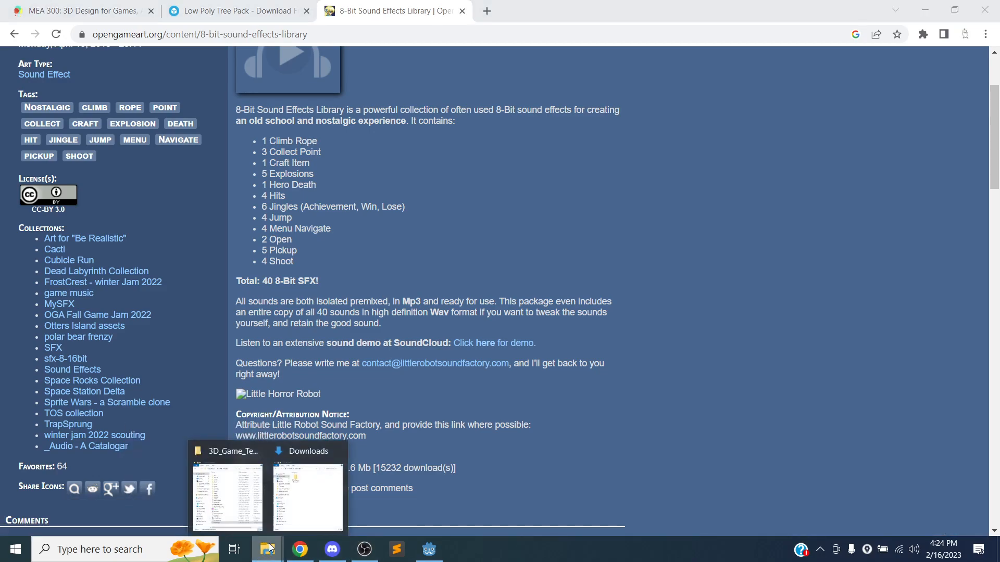
left_click(262, 511)
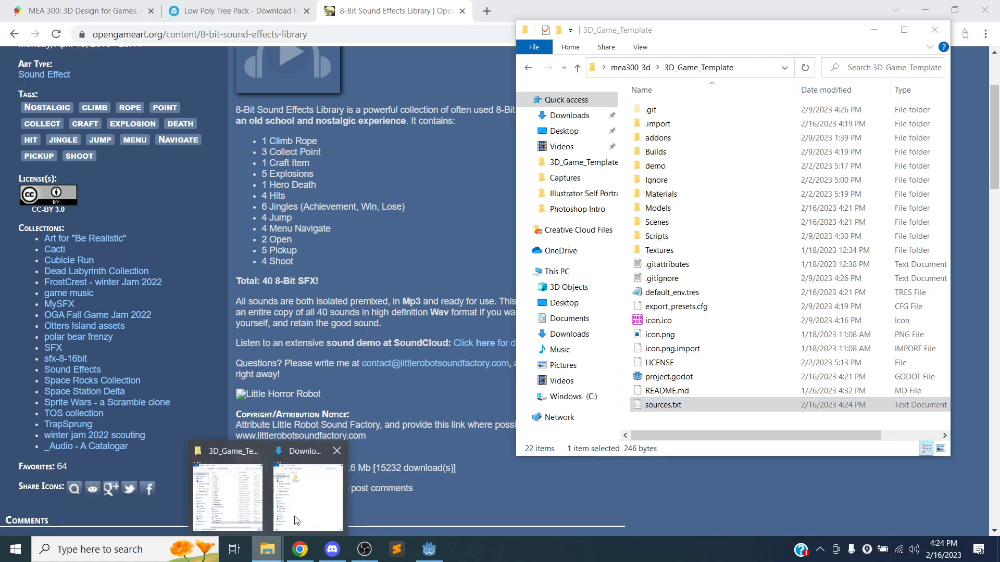
left_click(308, 487)
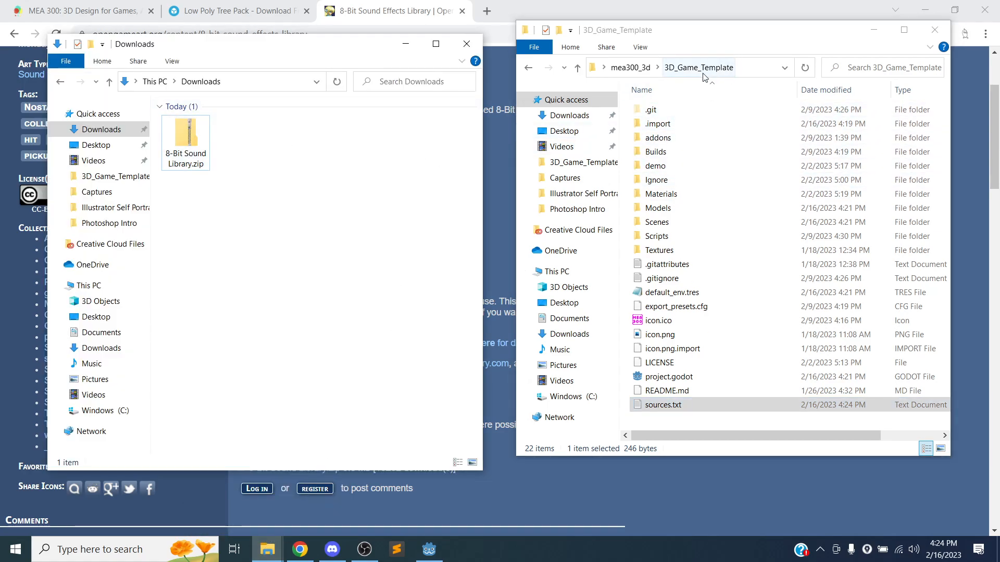
double_click(695, 455)
left_click(685, 449)
Create a new folder named Audio in the 3D_Game_Template project root and open it.
right_click(674, 425)
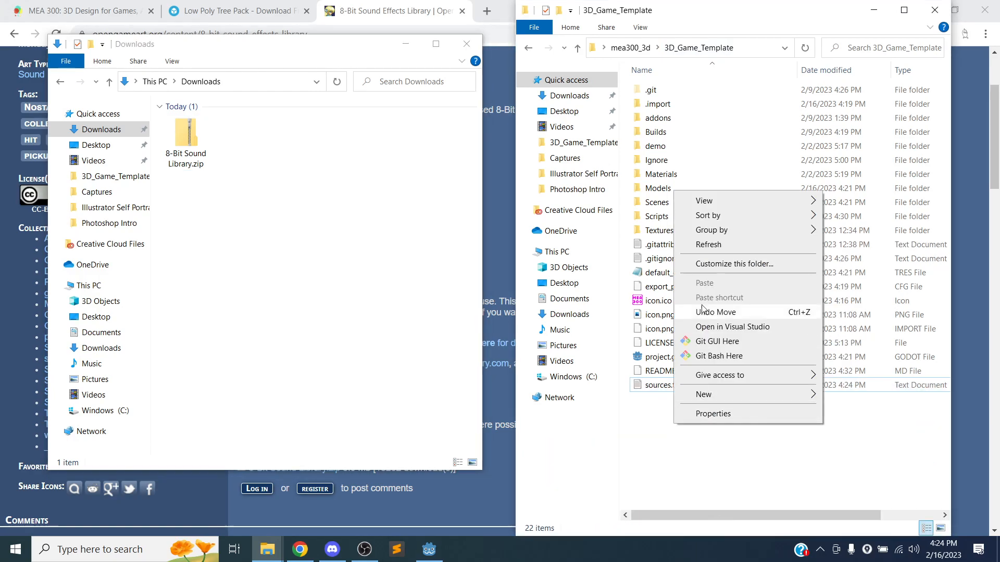
mouse_move(745, 394)
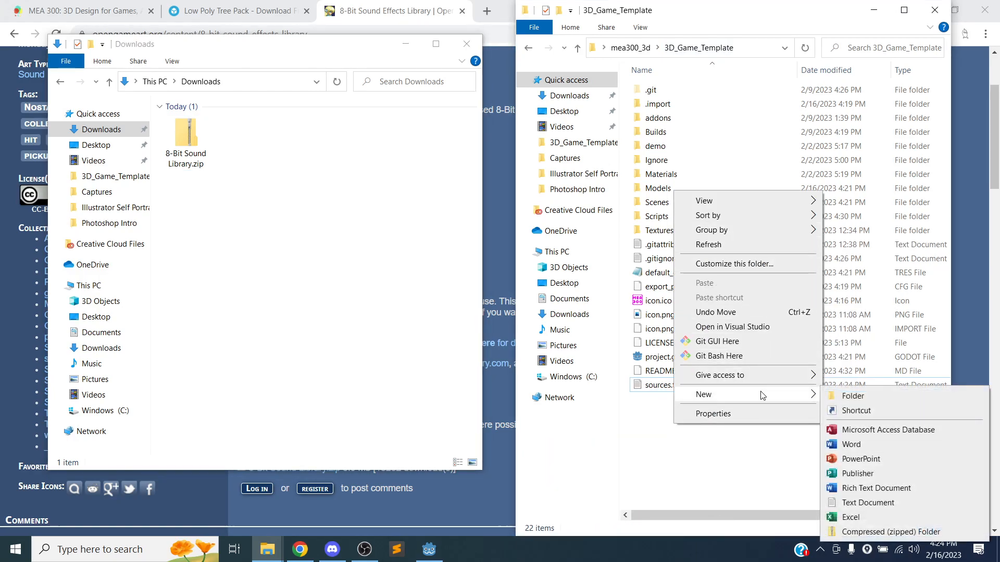
left_click(835, 395)
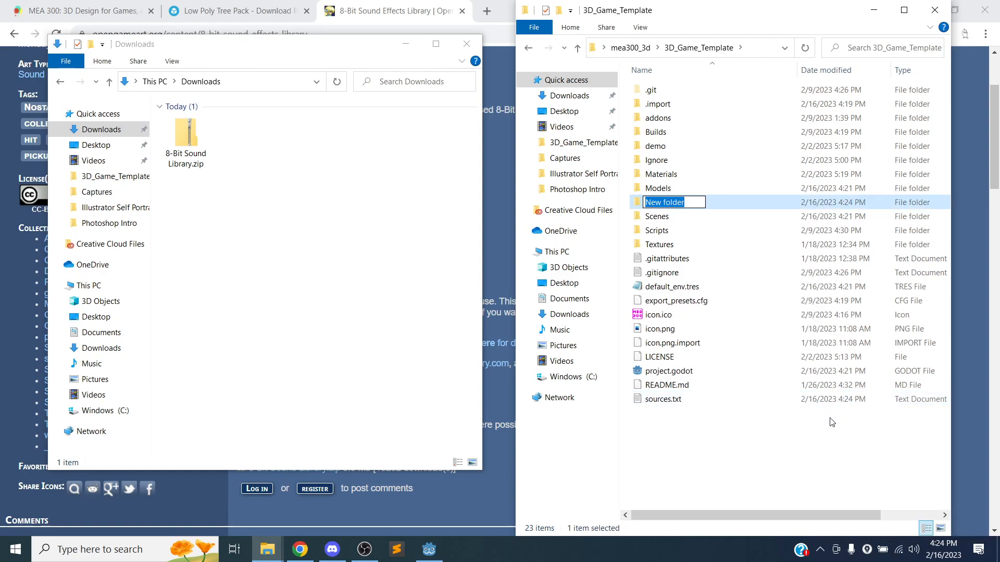
type("aUDIO")
key("BackSpace")
key("BackSpace")
key("BackSpace")
key("BackSpace")
key("BackSpace")
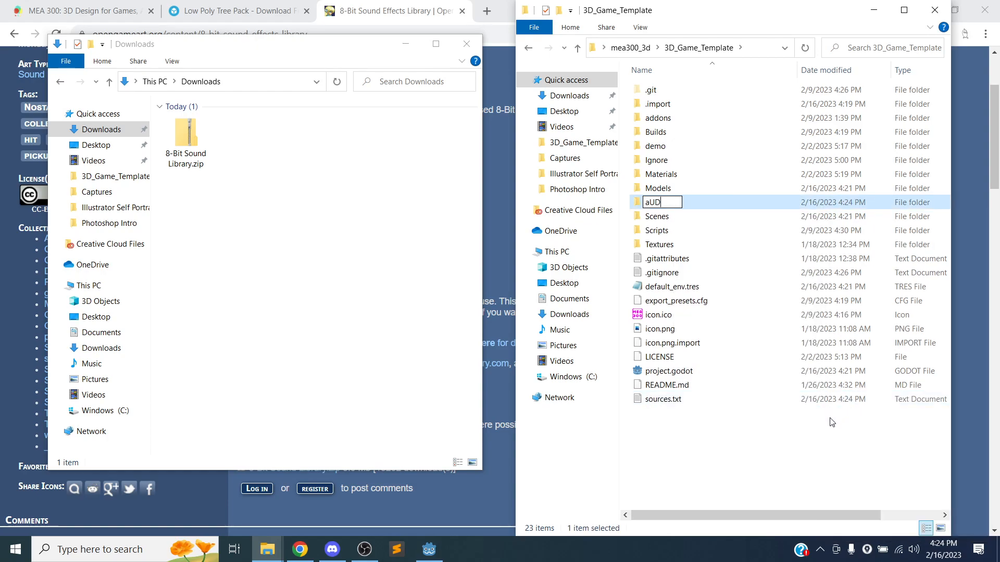
type("Audio")
key("Return")
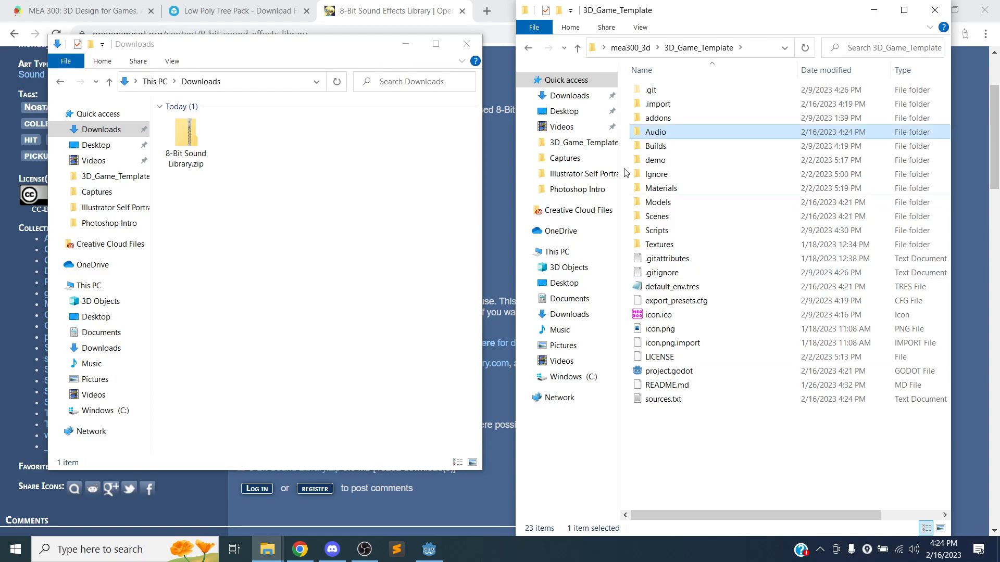
double_click(678, 137)
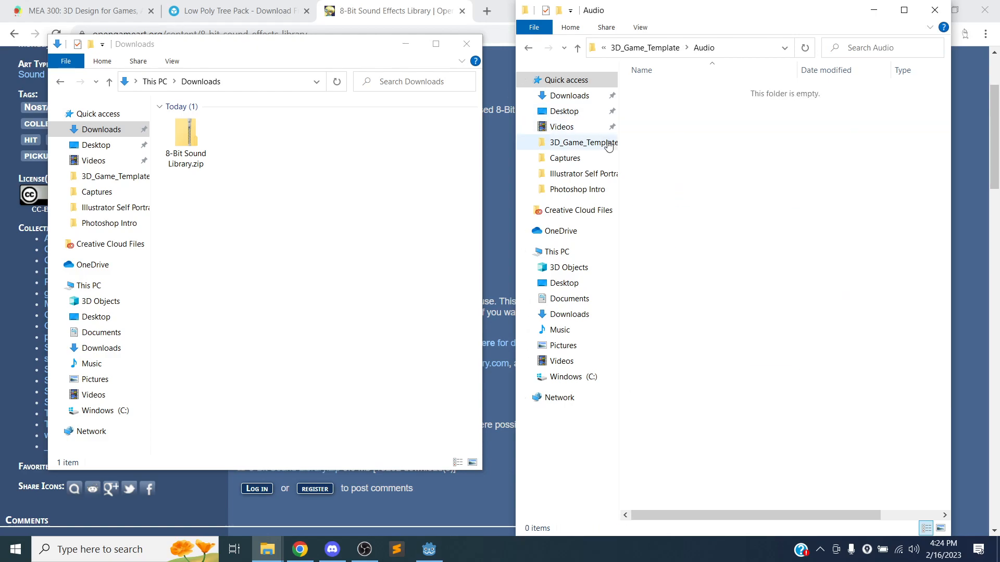
Extract 8-Bit Sound Library.zip into Downloads and open the extracted folder.
left_click(189, 140)
right_click(188, 140)
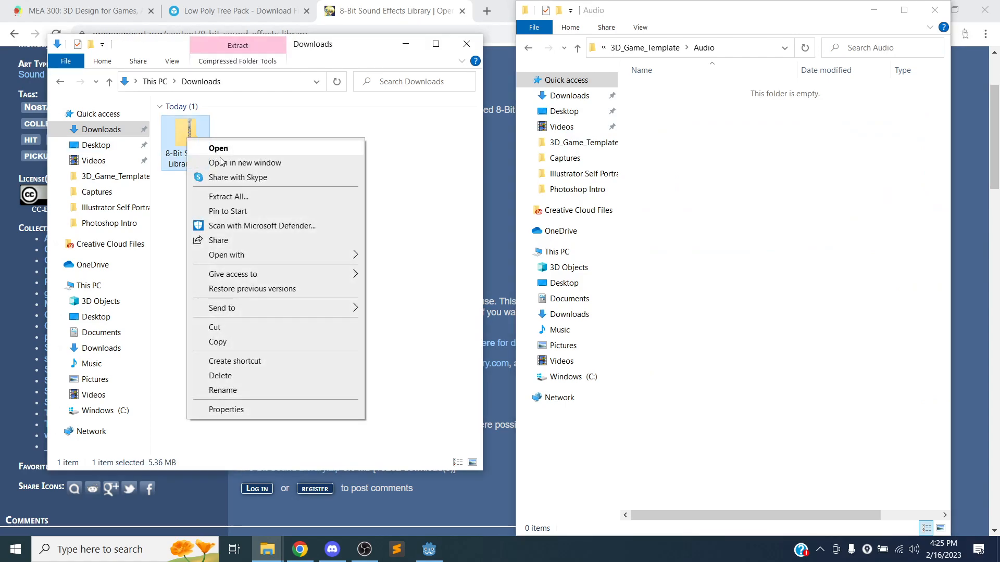
left_click(245, 195)
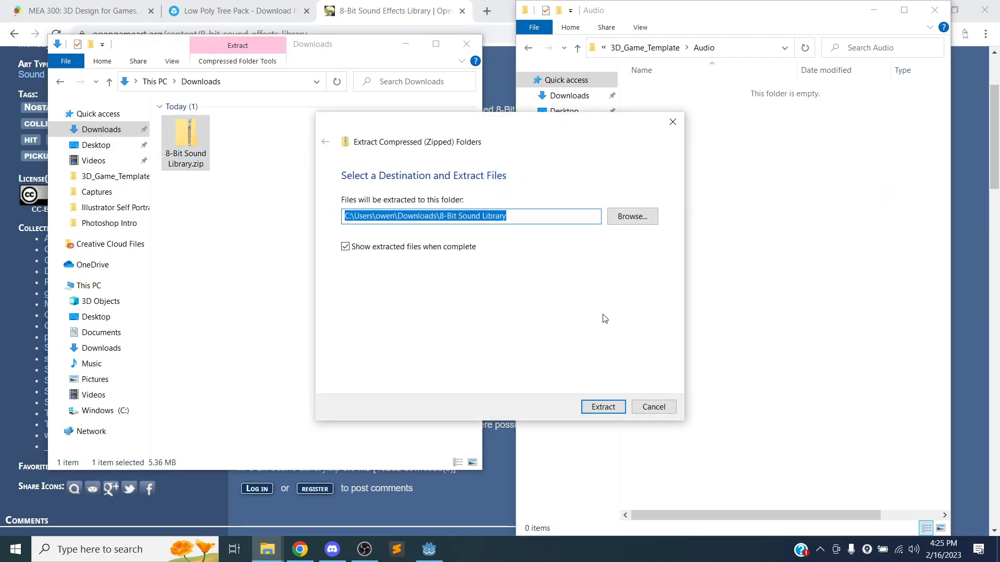
left_click(603, 406)
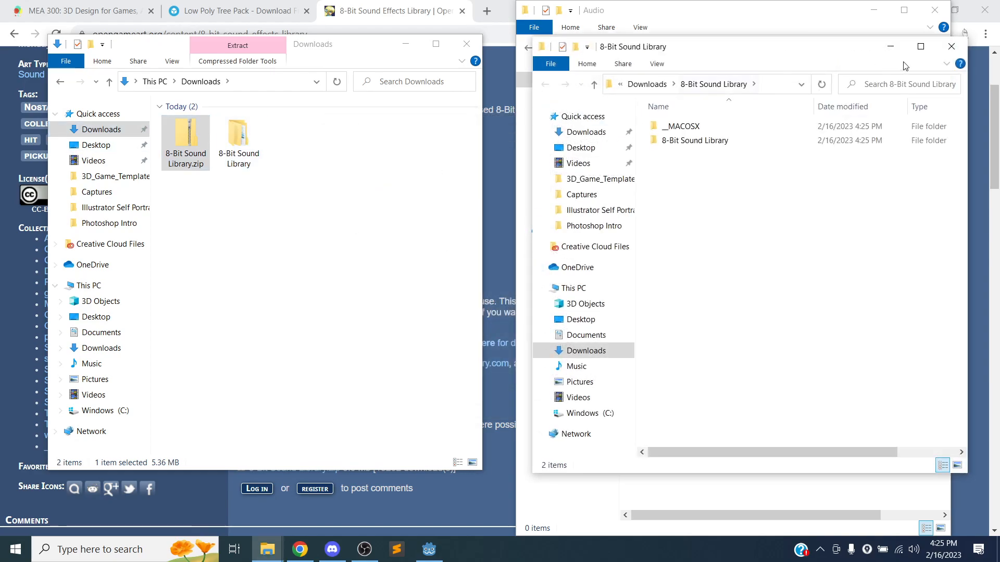
left_click(951, 46)
double_click(238, 134)
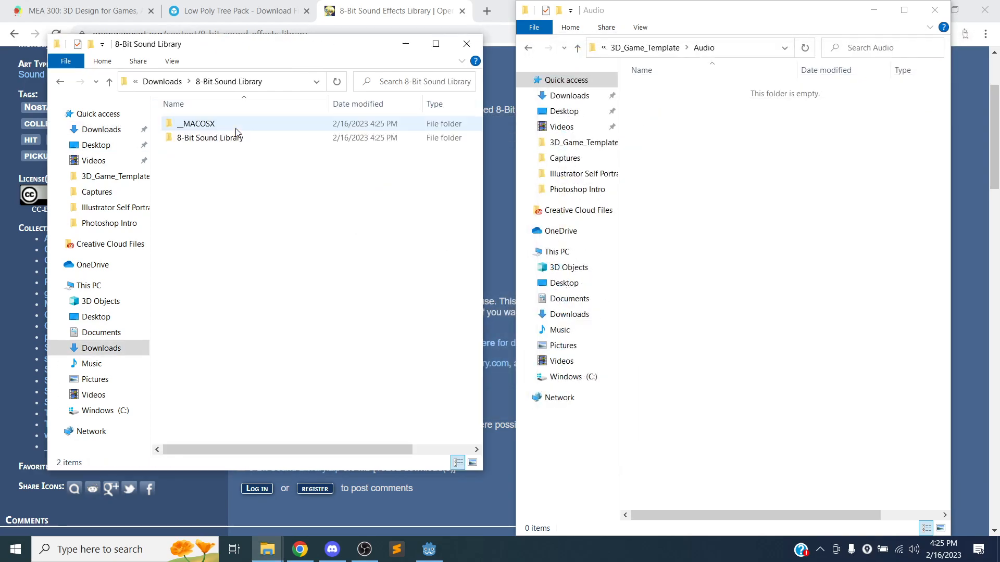
Open the library's Wav folder and preview Jump_00.wav and Jump_01.wav.
double_click(211, 138)
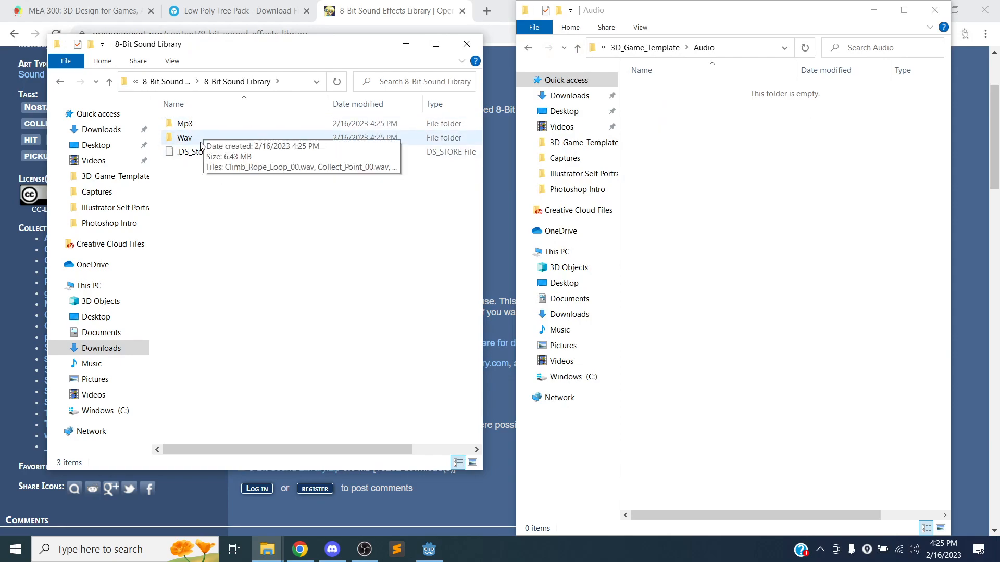
double_click(201, 142)
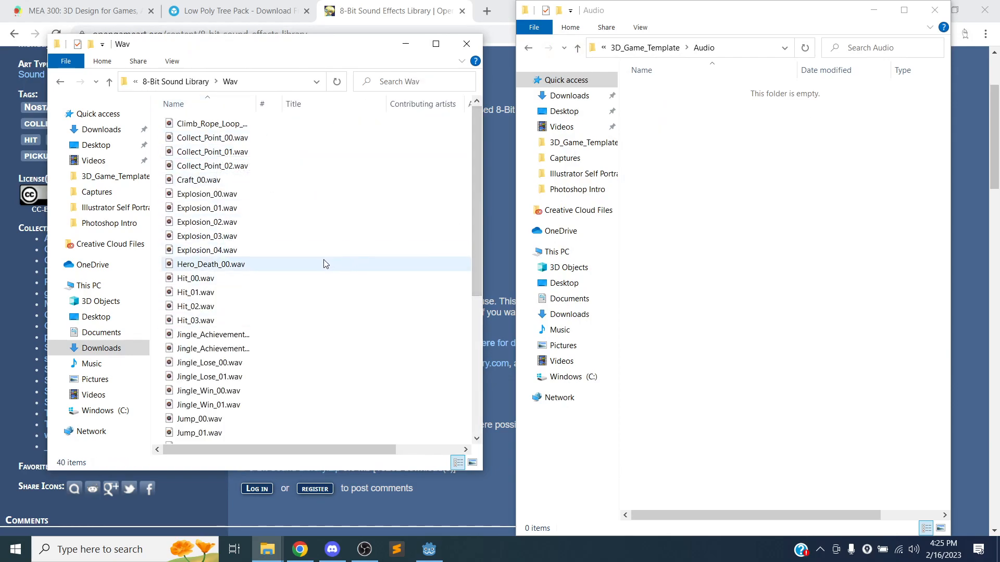
scroll(250, 226, "down", 2)
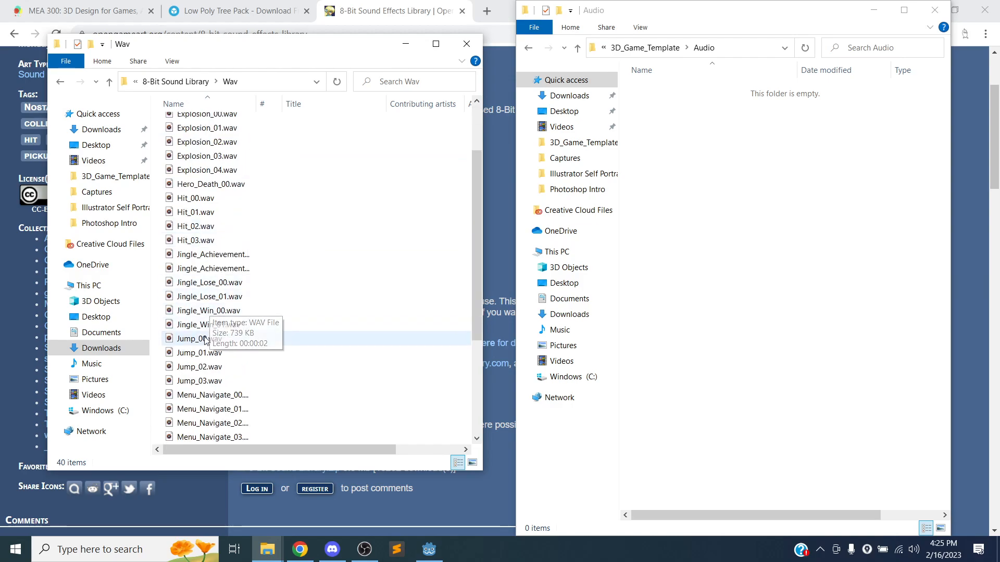
scroll(206, 340, "down", 1)
double_click(235, 293)
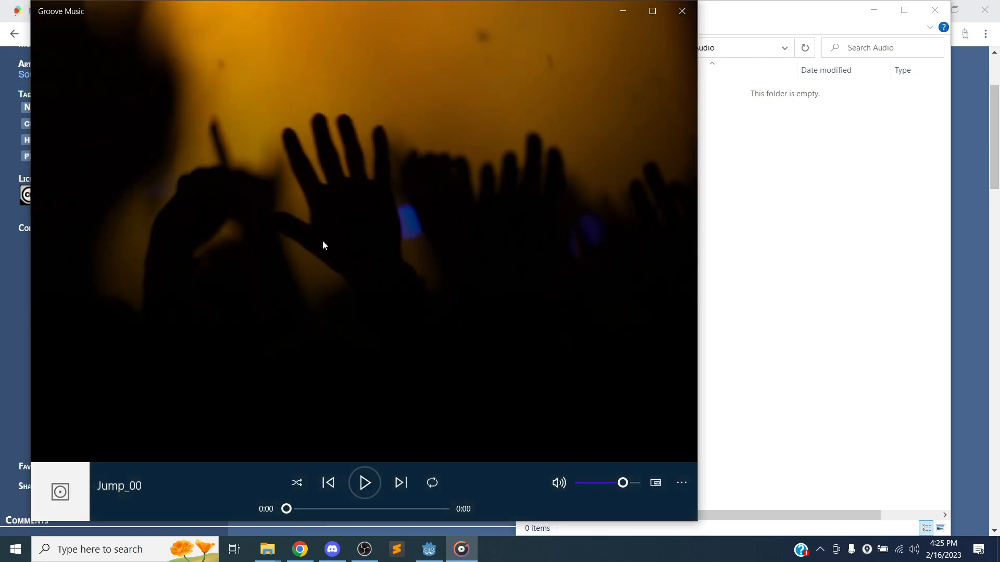
left_click(682, 11)
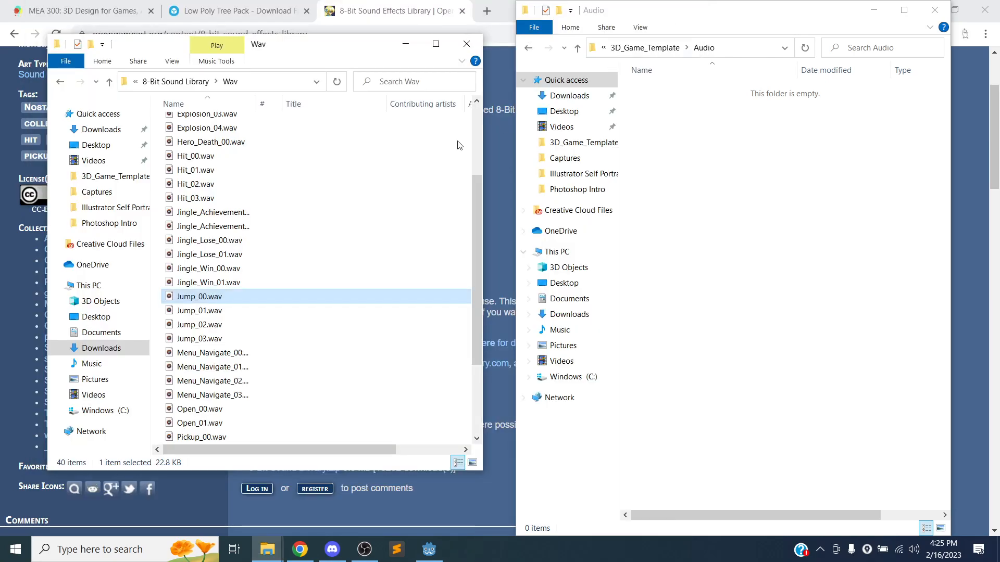
double_click(222, 311)
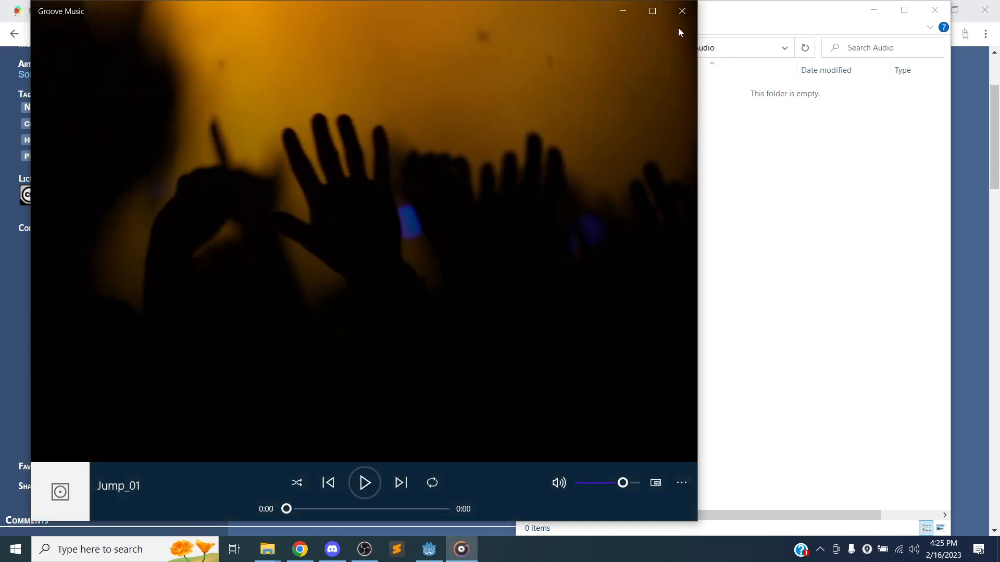
left_click(682, 11)
Preview Jump_02 and Jump_03, then move Jump_00.wav into the project's Audio folder.
double_click(219, 327)
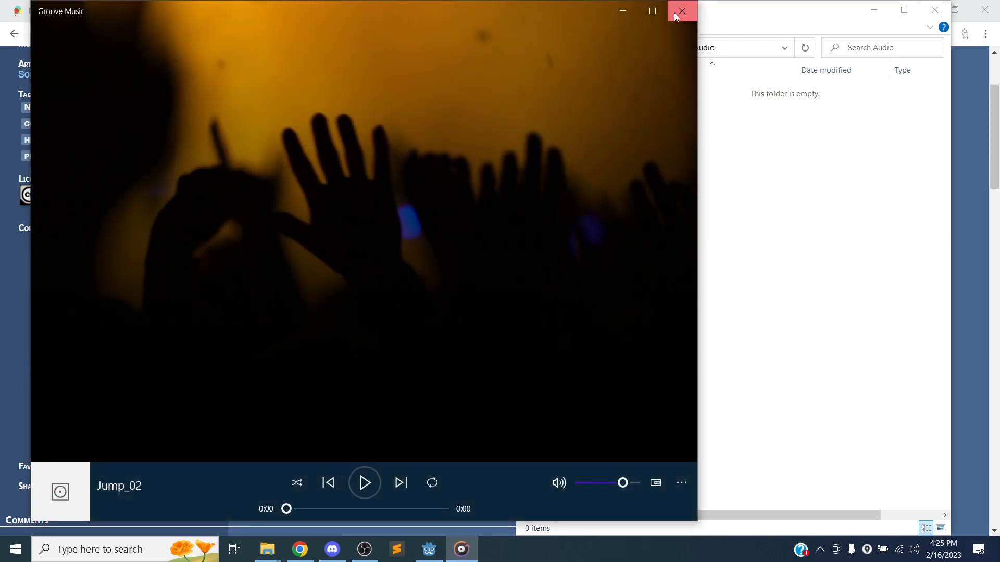
left_click(682, 11)
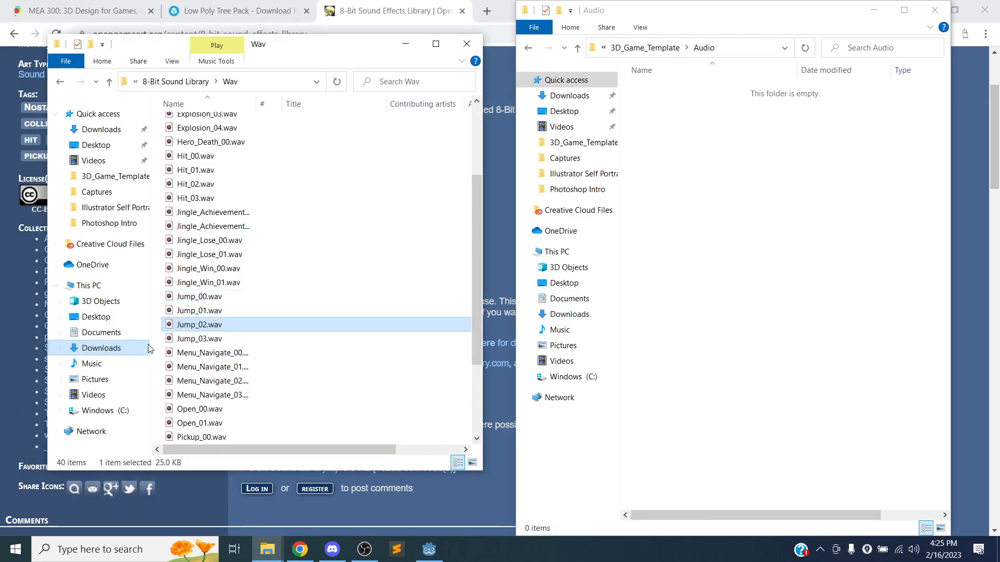
double_click(208, 339)
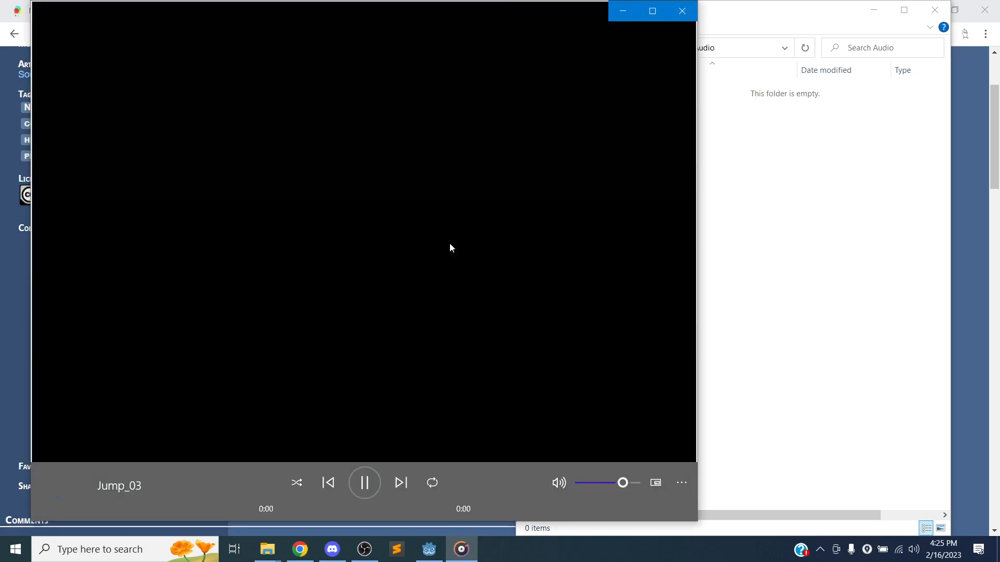
left_click(683, 12)
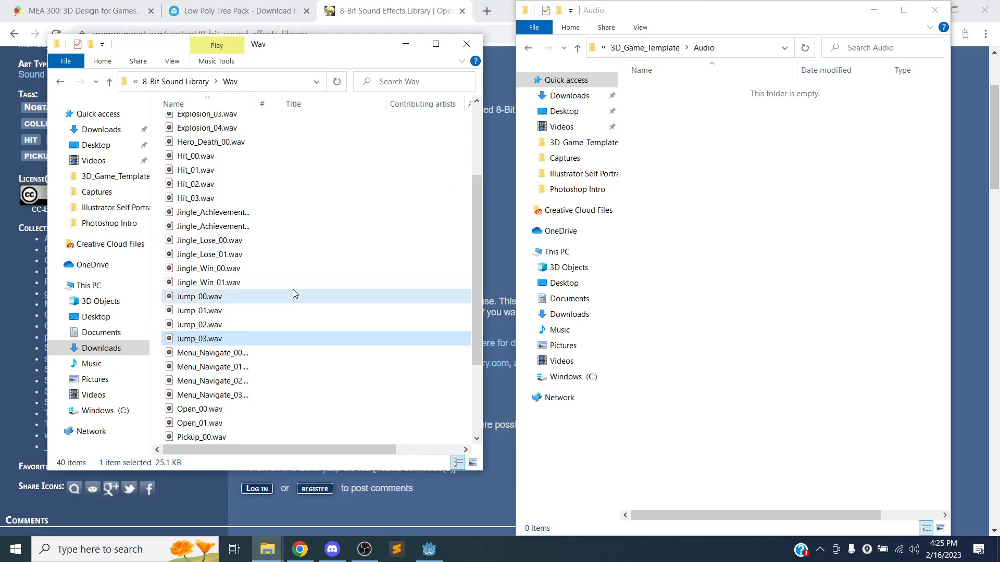
left_click(245, 297)
left_click_drag(221, 301, 706, 222)
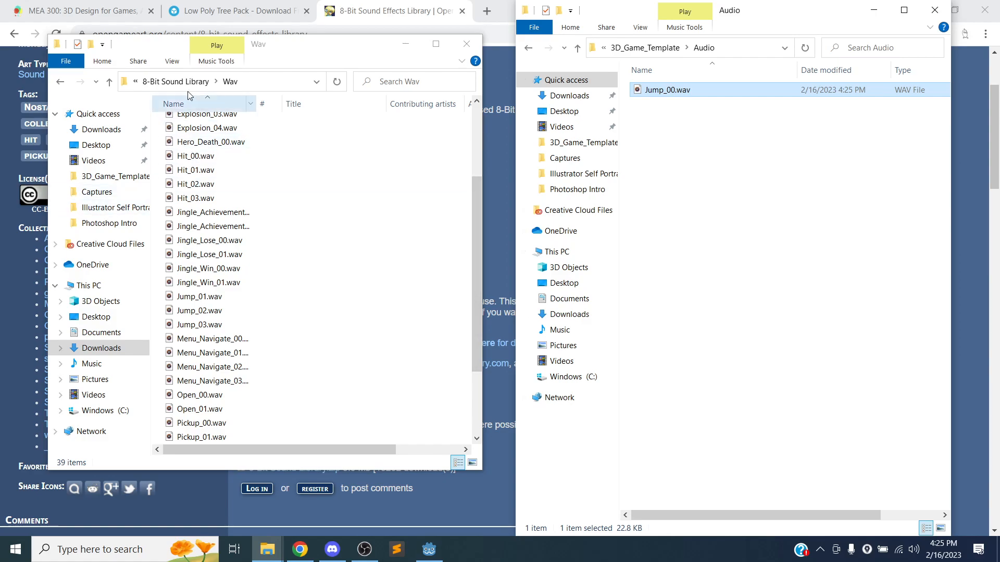
In Godot, reveal Jump_00.wav under res://Audio and open the Player scene from Level1's Player node.
left_click(428, 549)
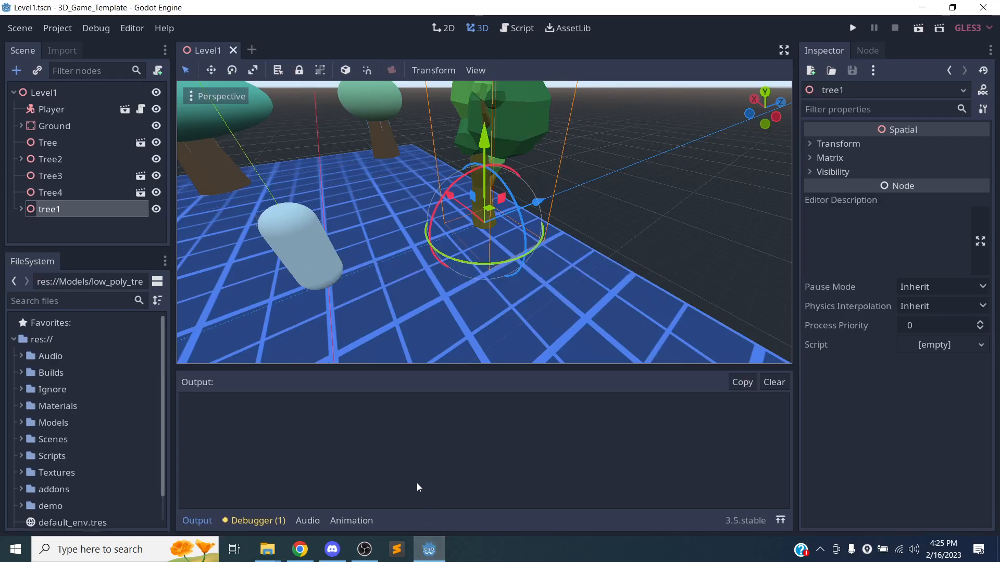
left_click(21, 357)
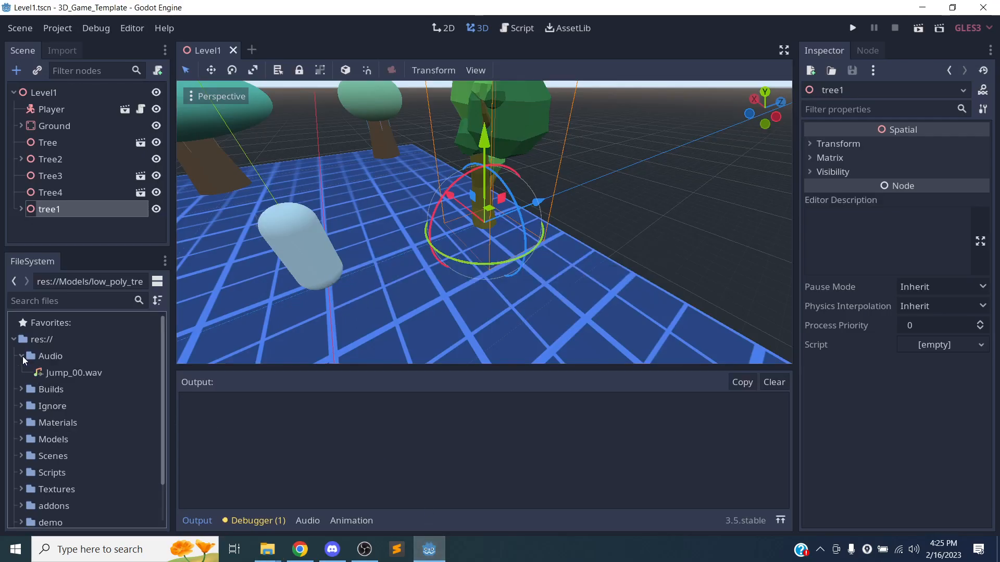
left_click(80, 374)
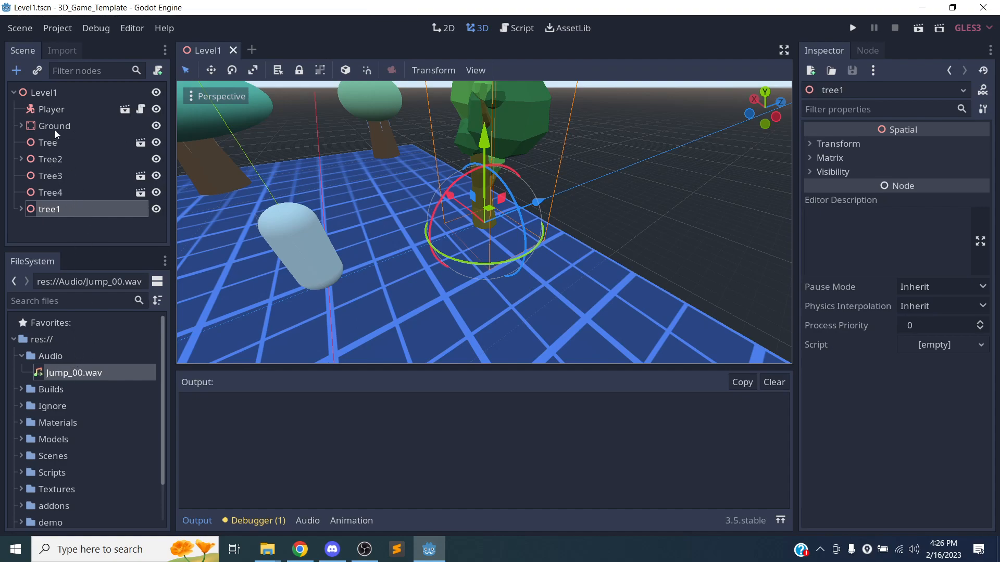
left_click(56, 110)
left_click(125, 109)
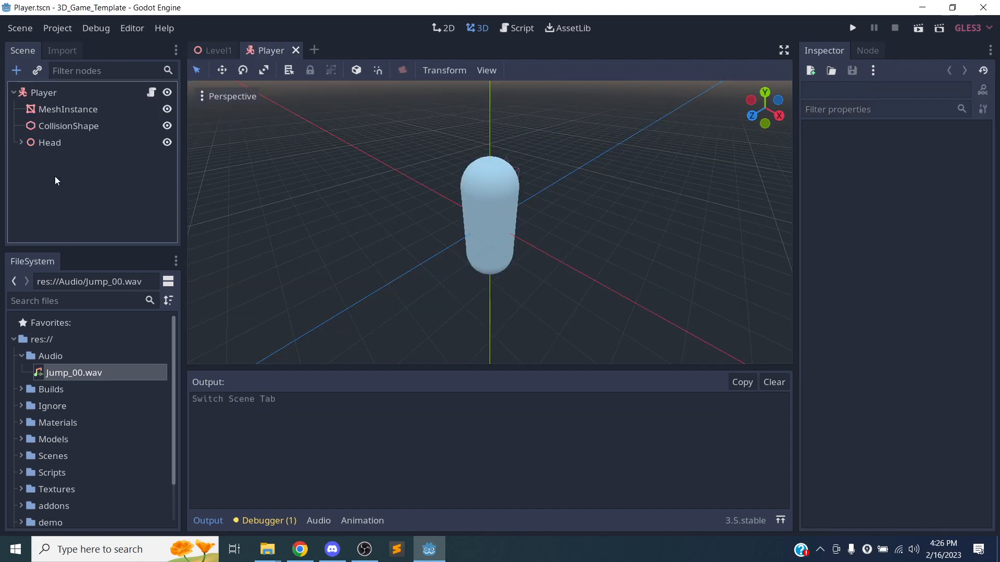
Add an AudioStreamPlayer3D child to the Player root, found by searching 'audio'.
left_click(58, 92)
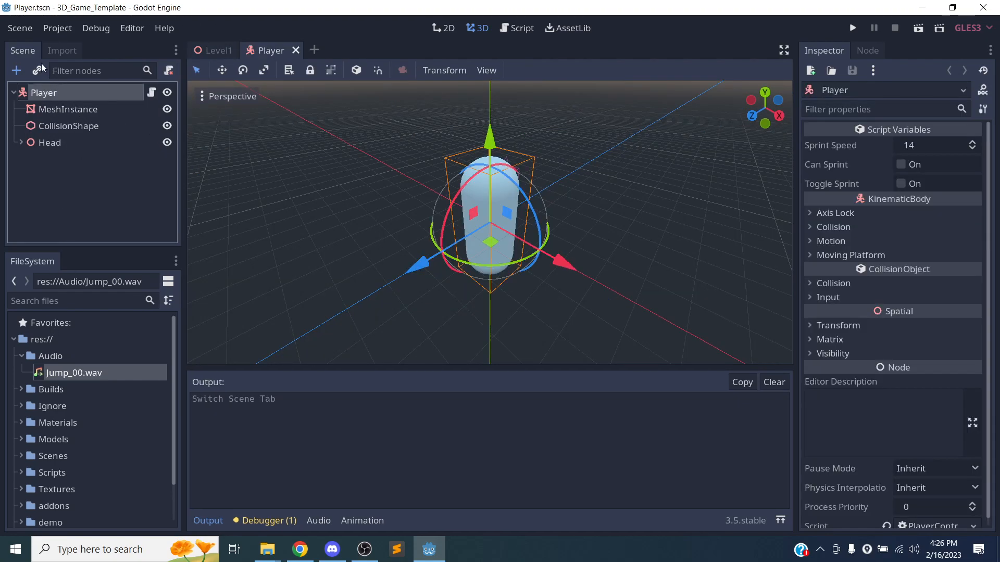
left_click(19, 71)
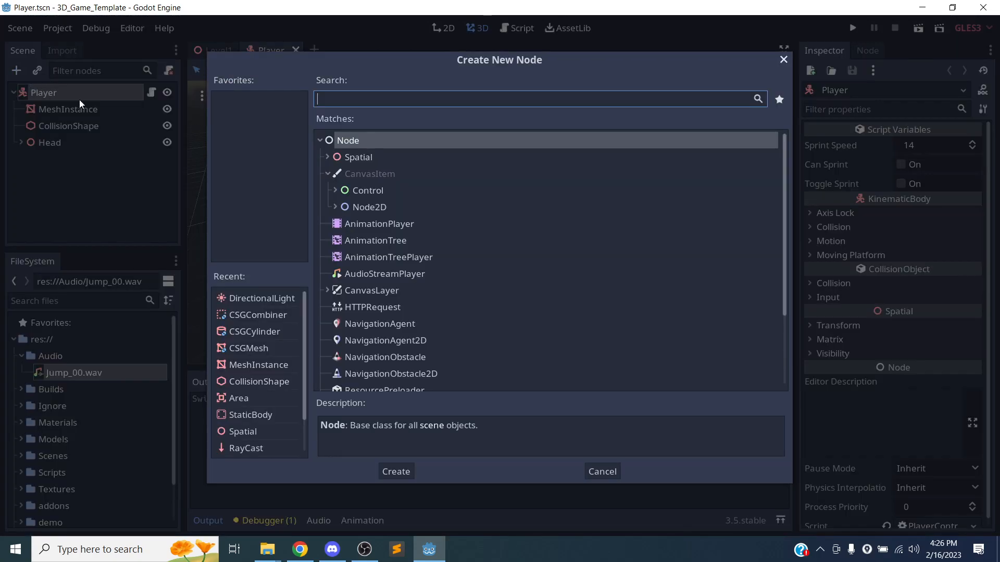
type("audio")
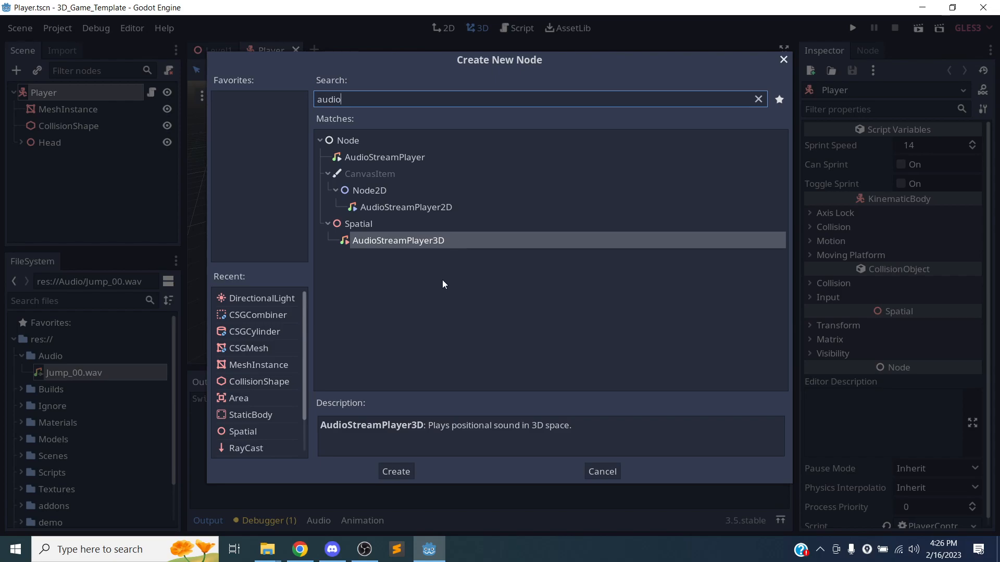
left_click(407, 208)
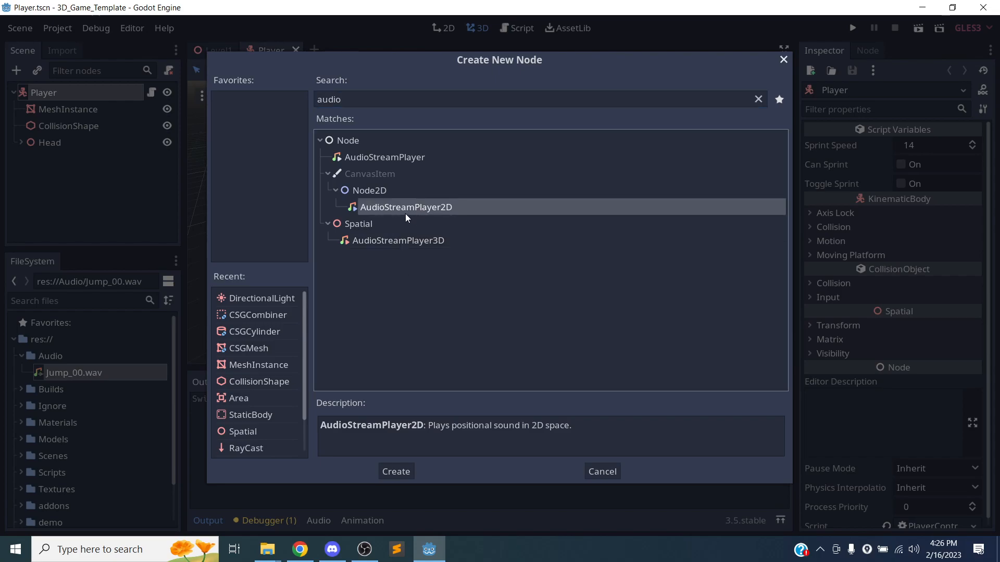
left_click(395, 163)
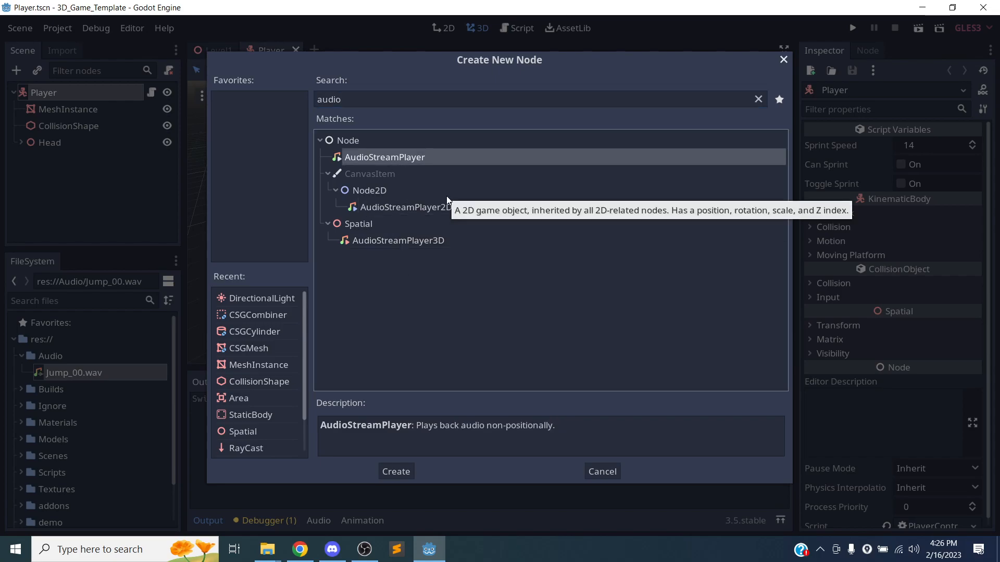
left_click(421, 210)
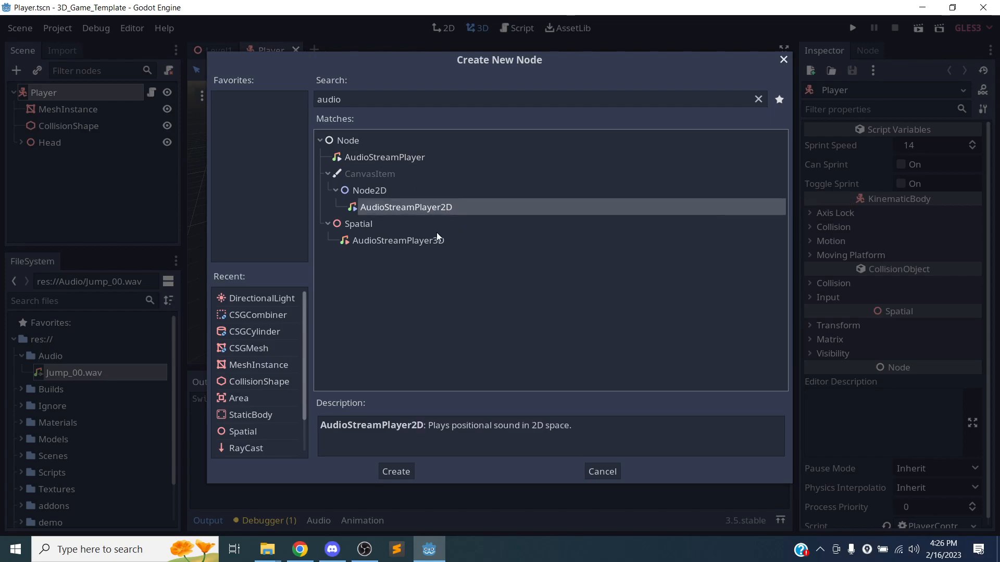
left_click(428, 242)
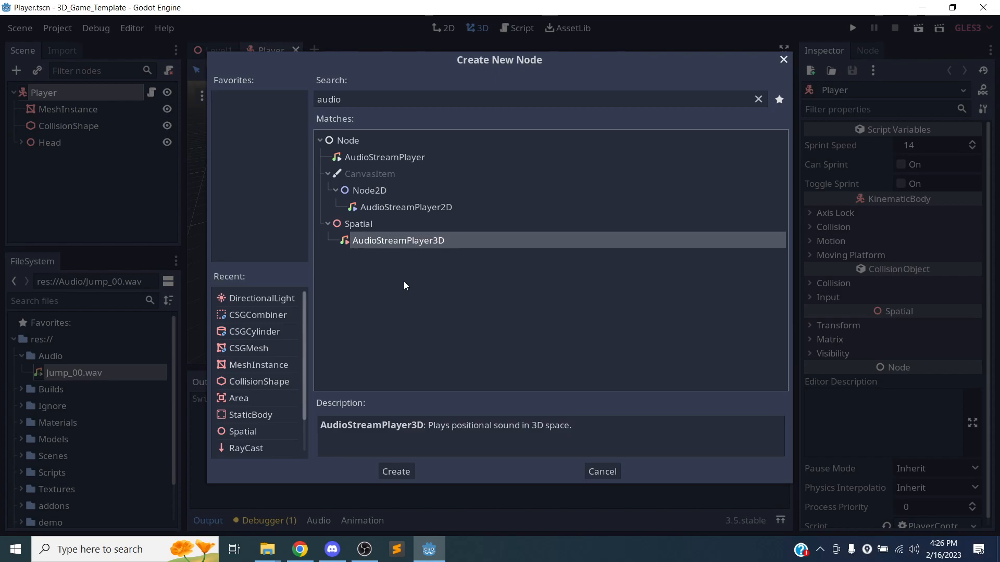
left_click(394, 472)
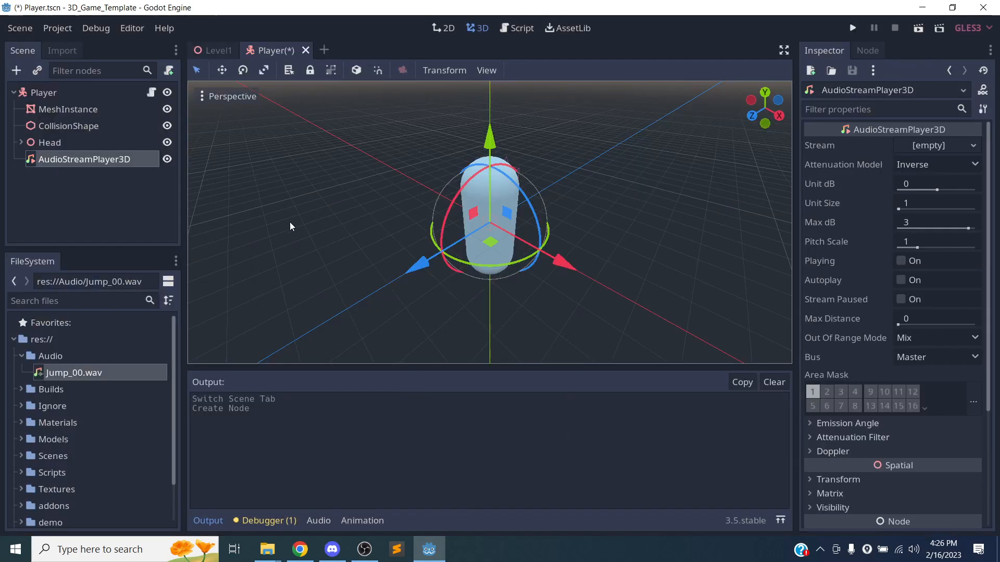
Rename the new audio node to JumpSound.
left_click(106, 208)
left_click(105, 161)
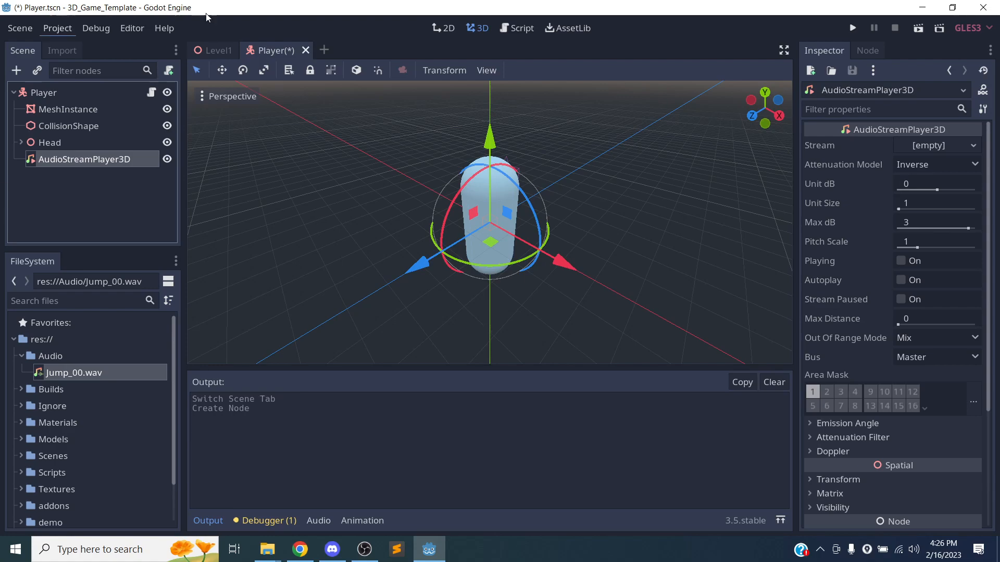
left_click_drag(795, 176, 774, 175)
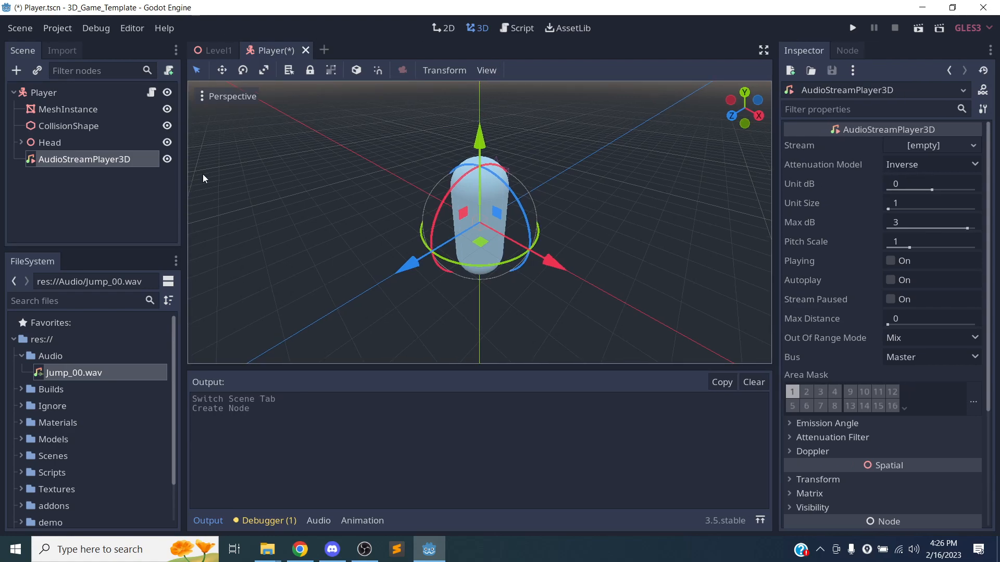
double_click(69, 161)
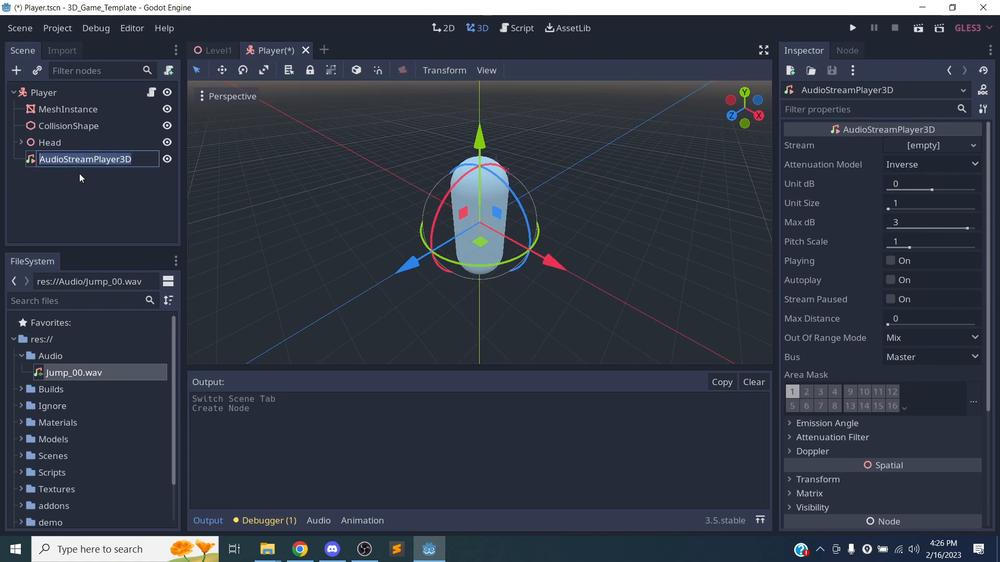
type("JumpSound")
key("Return")
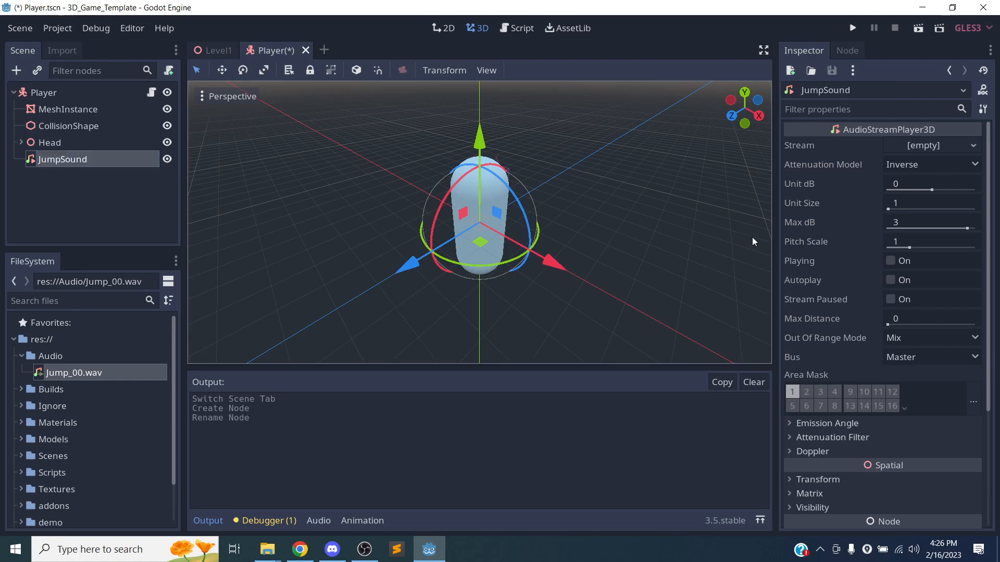
Load res://Audio/Jump_00.wav as the node's Stream.
left_click(922, 145)
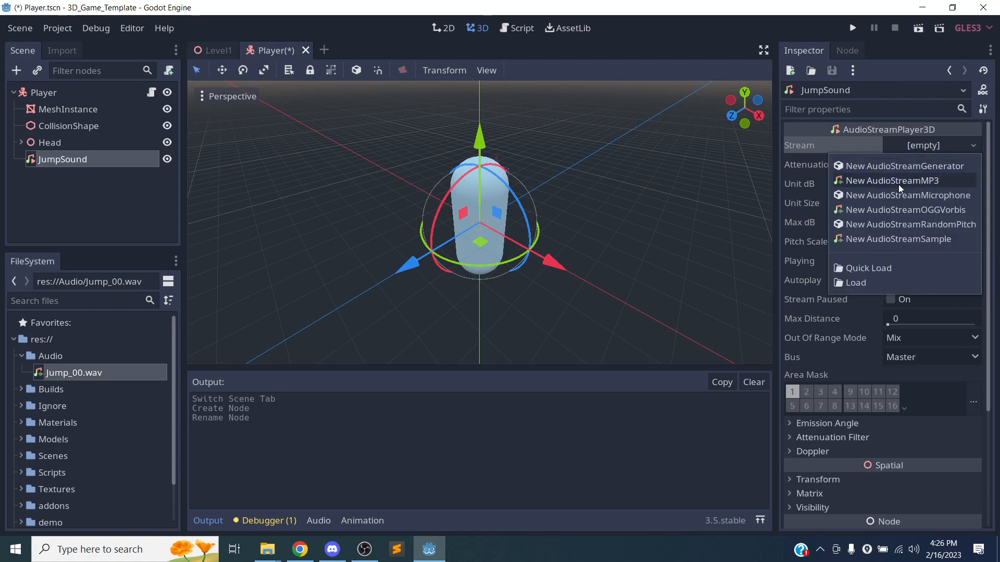
left_click(863, 284)
left_click(331, 156)
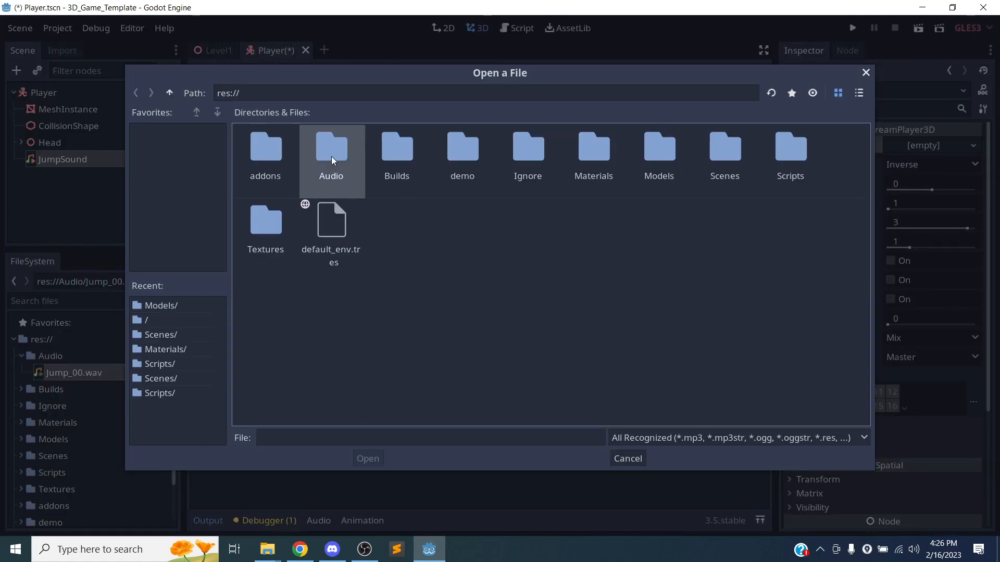
double_click(332, 156)
left_click(275, 177)
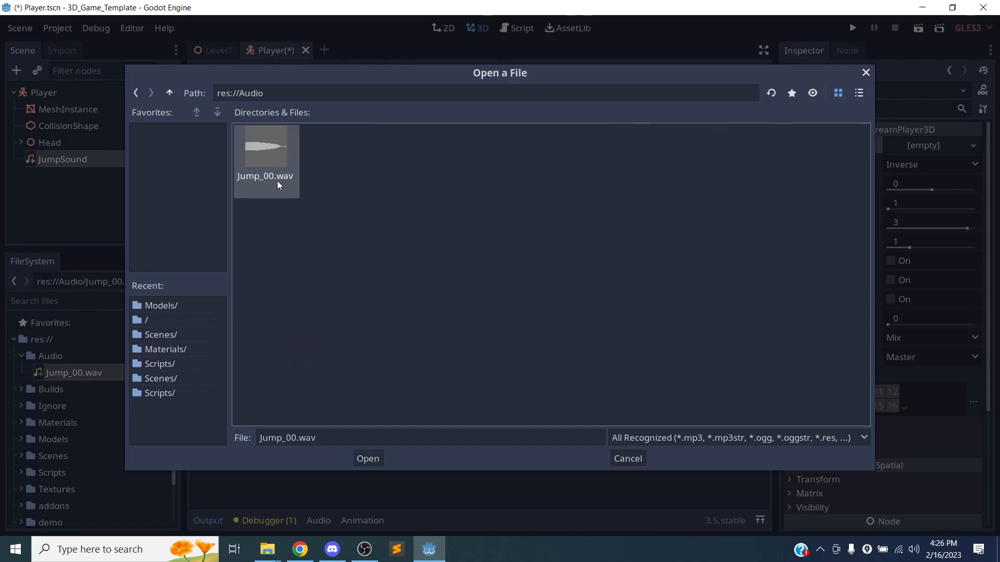
left_click(362, 460)
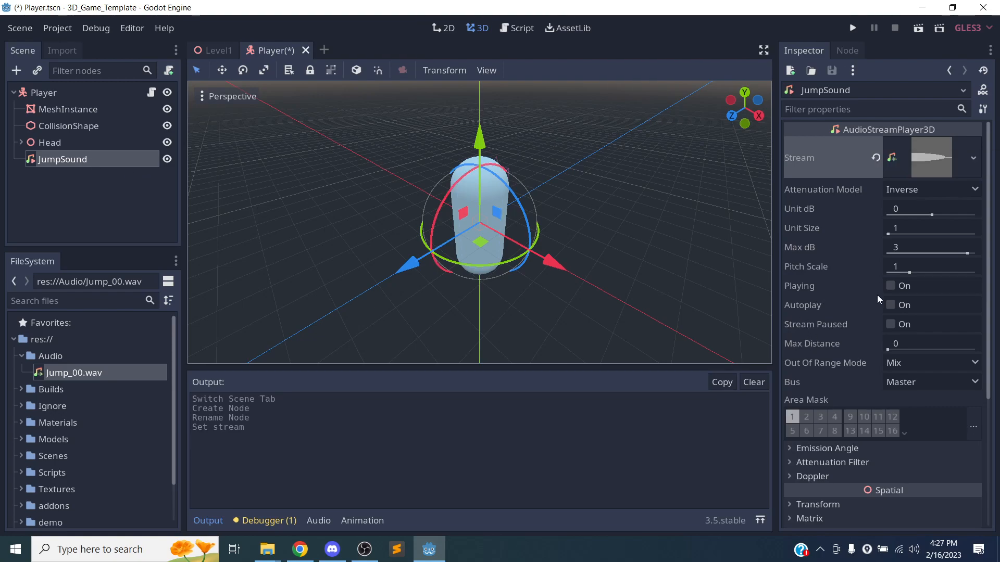
Enable Autoplay on JumpSound, run the scene to hear it, then turn Autoplay off.
left_click(890, 305)
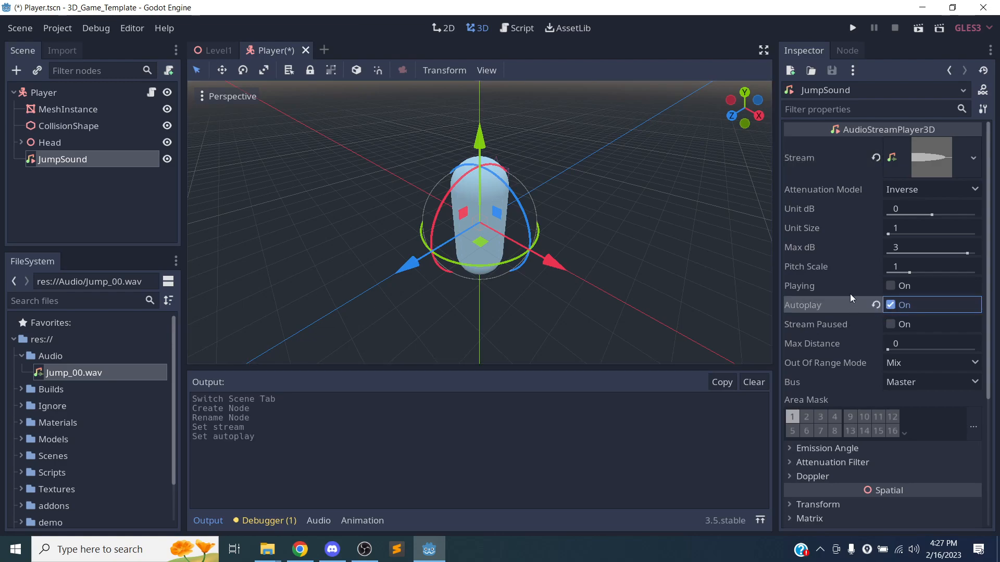
left_click(918, 30)
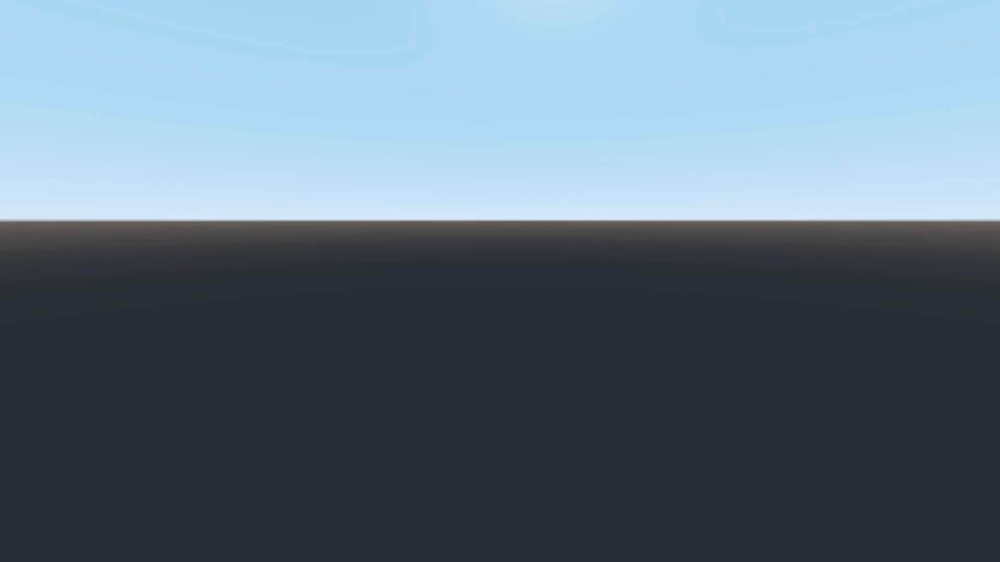
key("Escape")
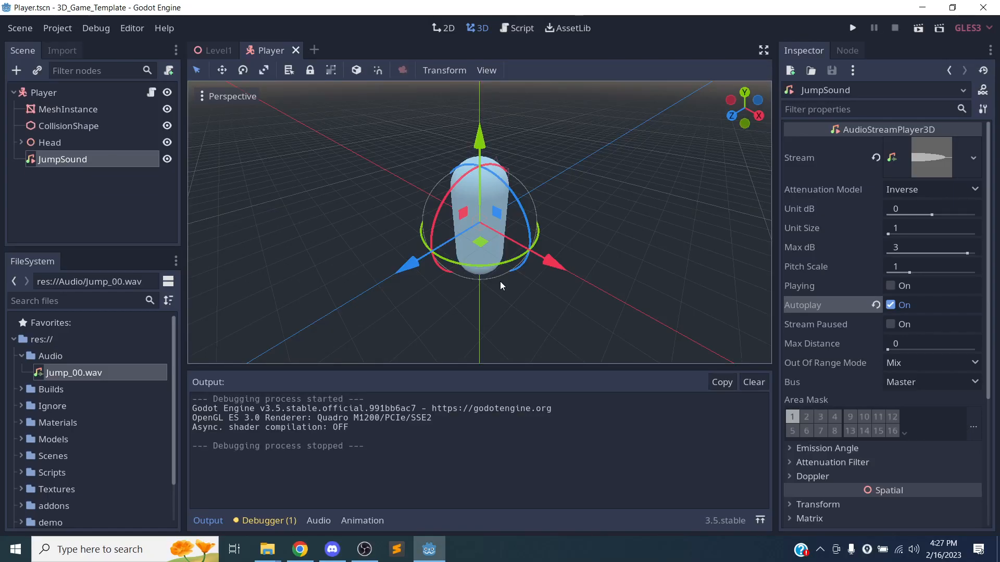
left_click(885, 312)
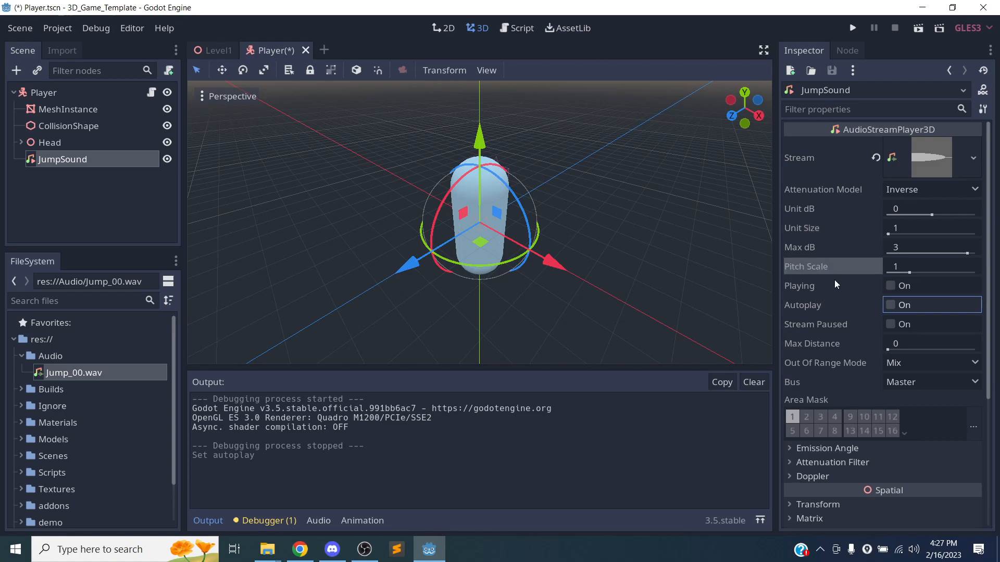
scroll(845, 359, "down", 3)
scroll(845, 360, "up", 3)
left_click(59, 210)
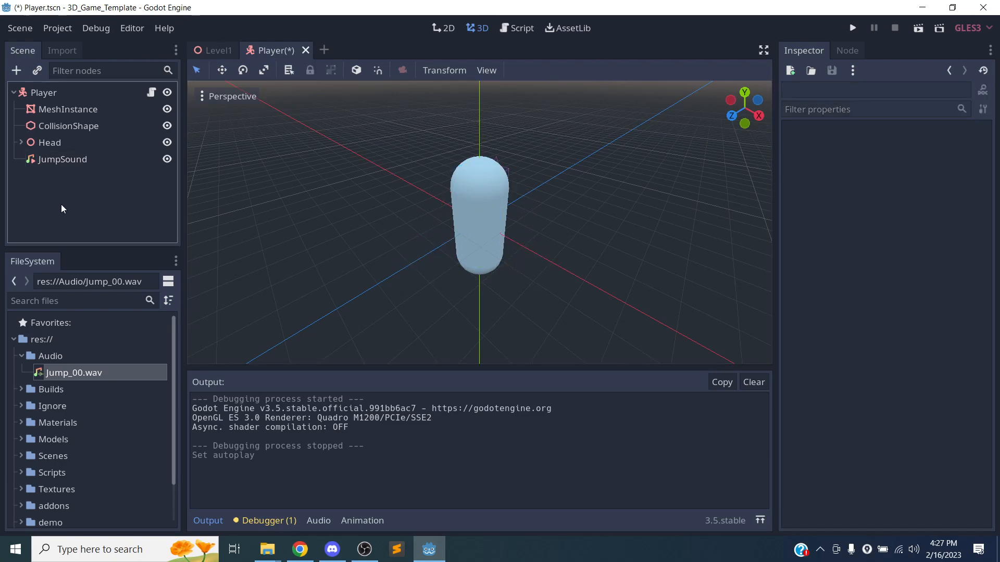
left_click(67, 161)
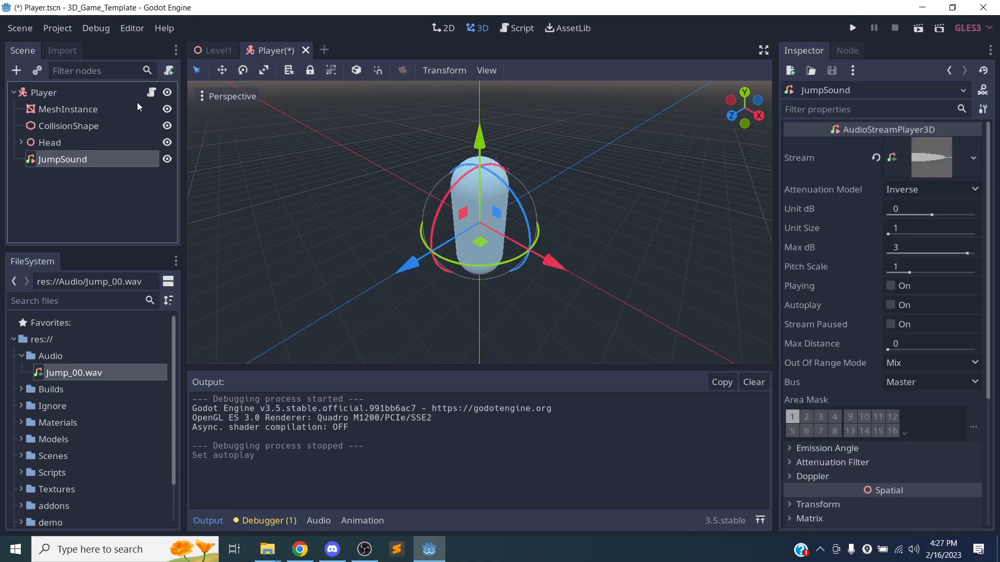
Open the Player's script in an enlarged code editor and locate the jump block on lines 101–103.
left_click(151, 93)
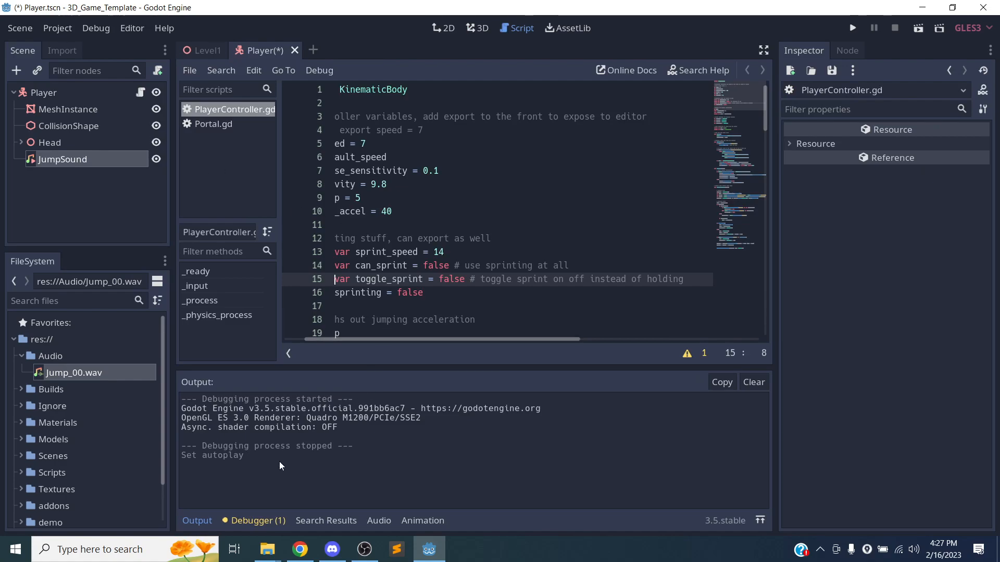
left_click(193, 523)
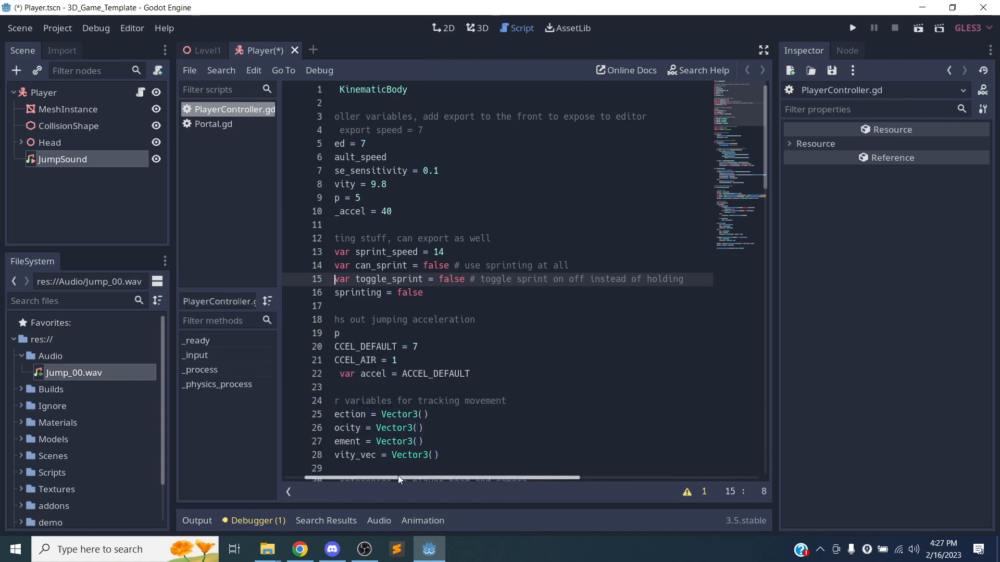
left_click_drag(398, 477, 331, 479)
left_click_drag(765, 114, 759, 414)
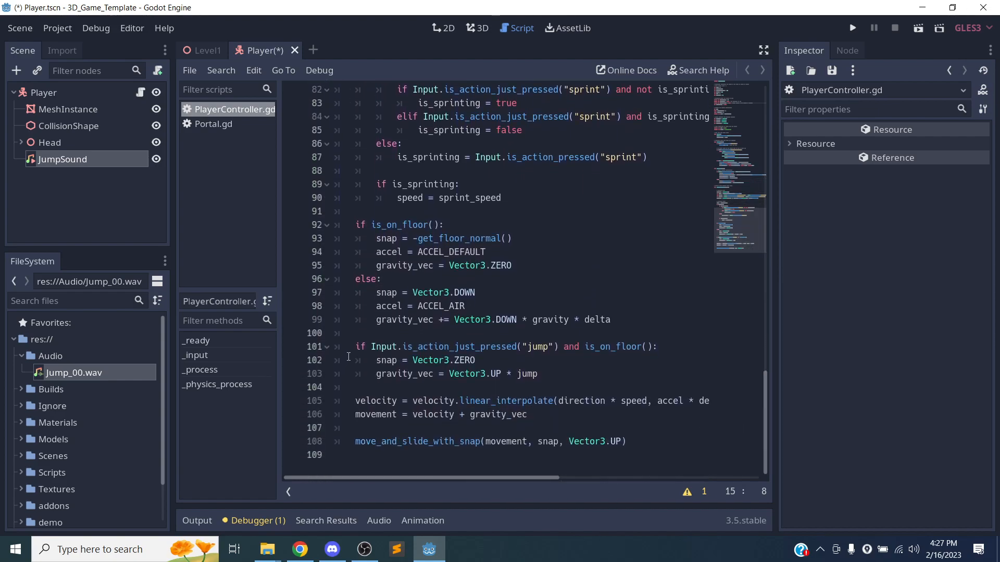
left_click_drag(355, 348, 561, 346)
left_click(572, 365)
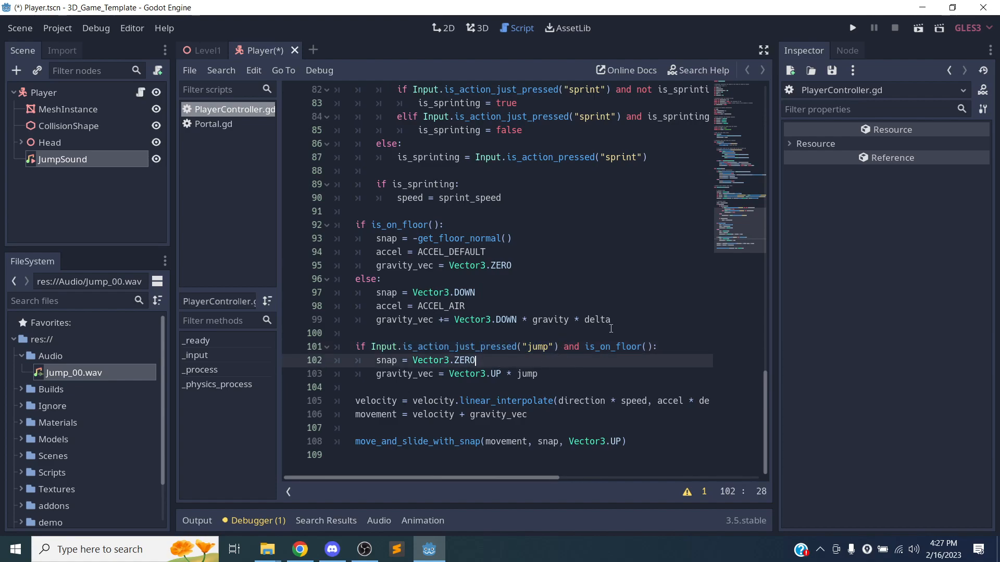
left_click_drag(357, 345, 619, 376)
left_click(620, 376)
key("Return")
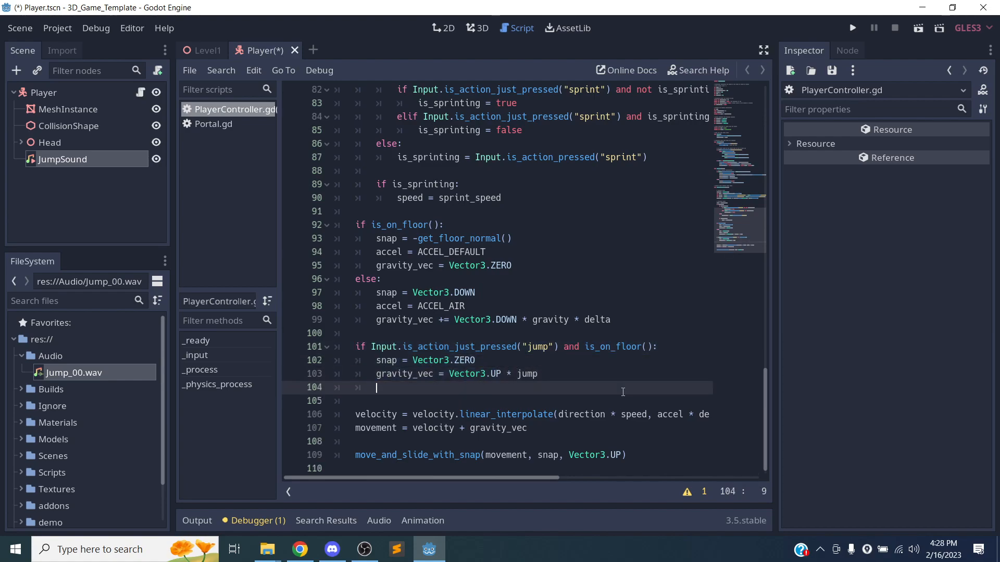
Select the Player node and review the head and camera references on lines 31–32.
left_click(69, 235)
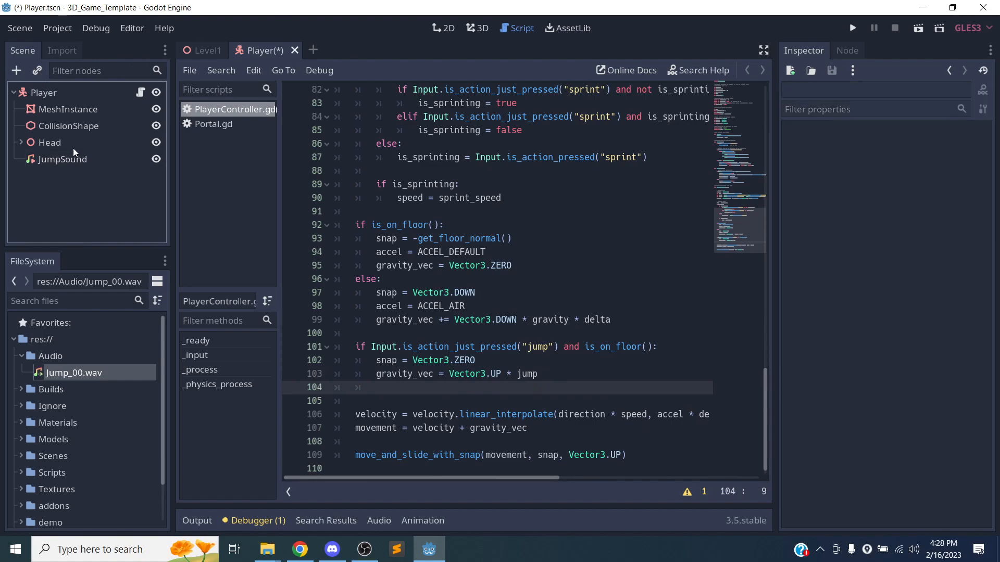
left_click(68, 95)
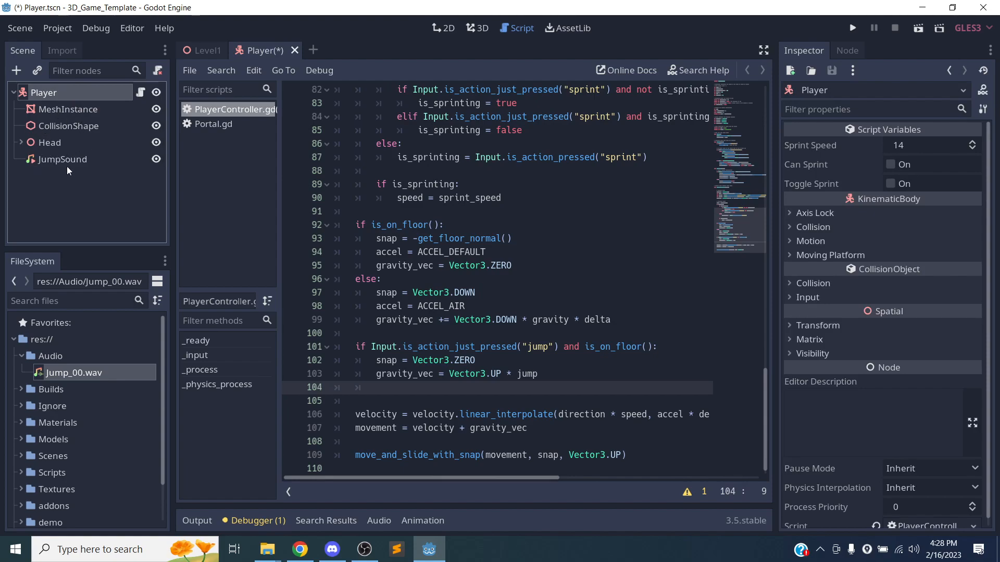
left_click_drag(765, 407, 730, 173)
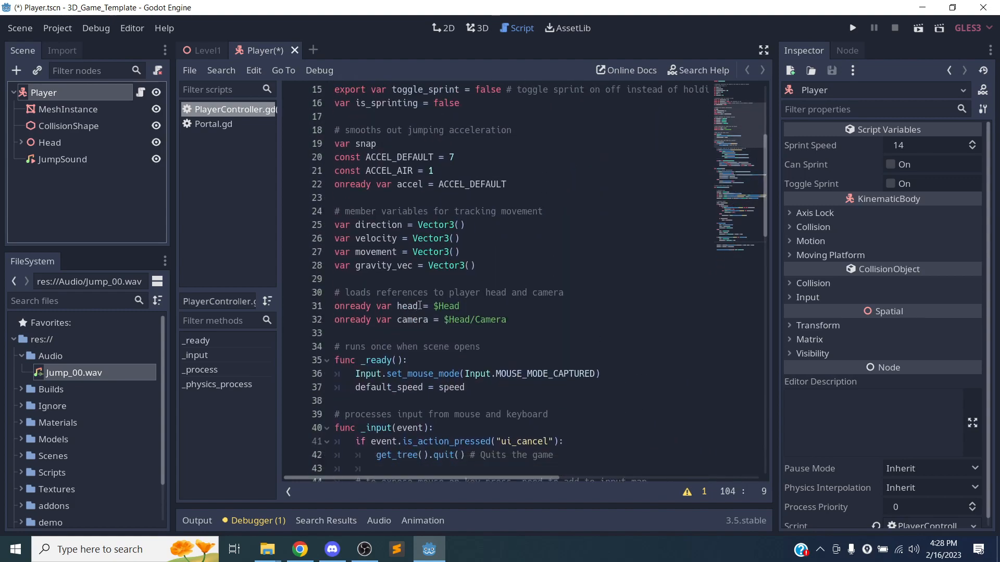
left_click(456, 311)
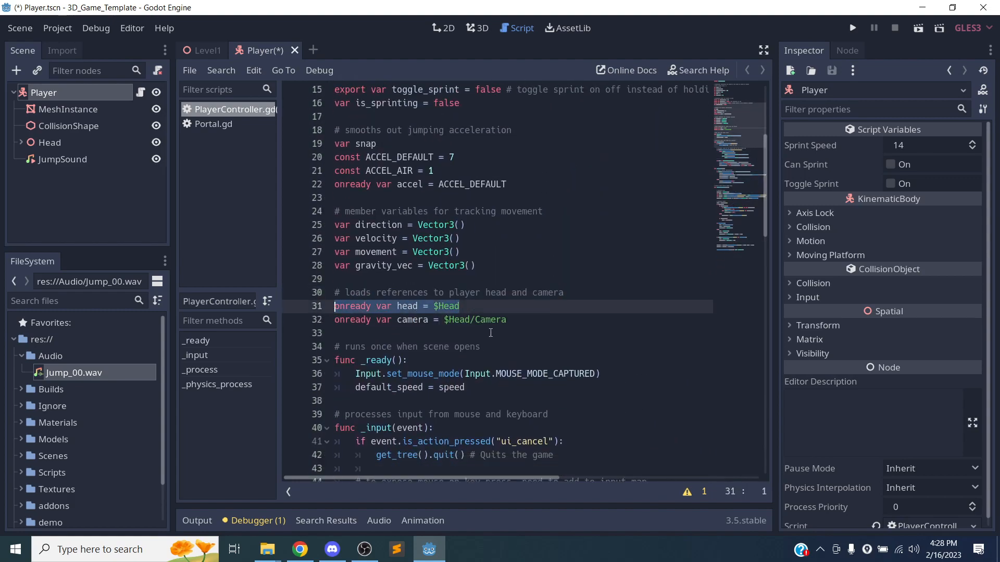
left_click(509, 320)
left_click_drag(510, 319, 334, 319)
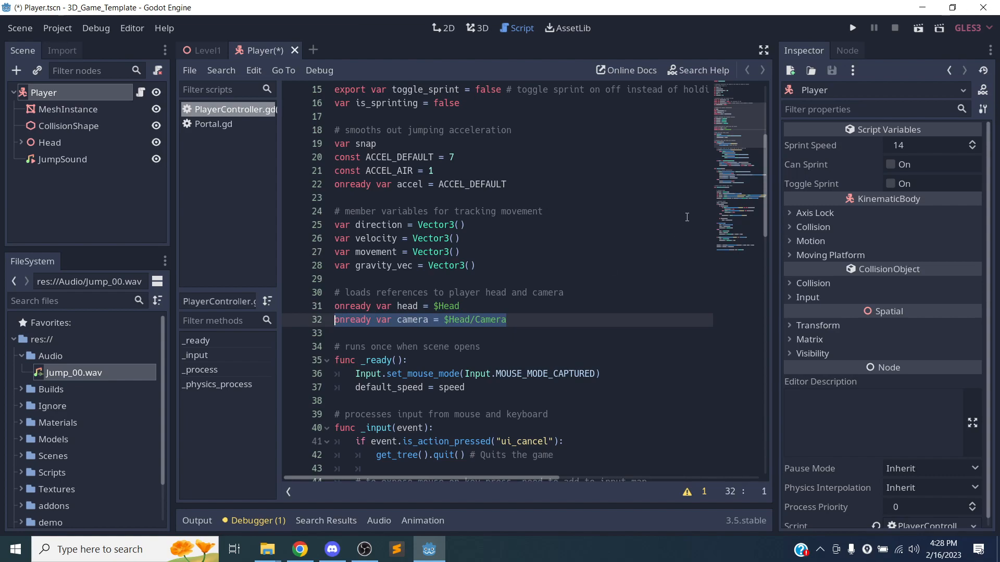
left_click_drag(762, 186, 792, 430)
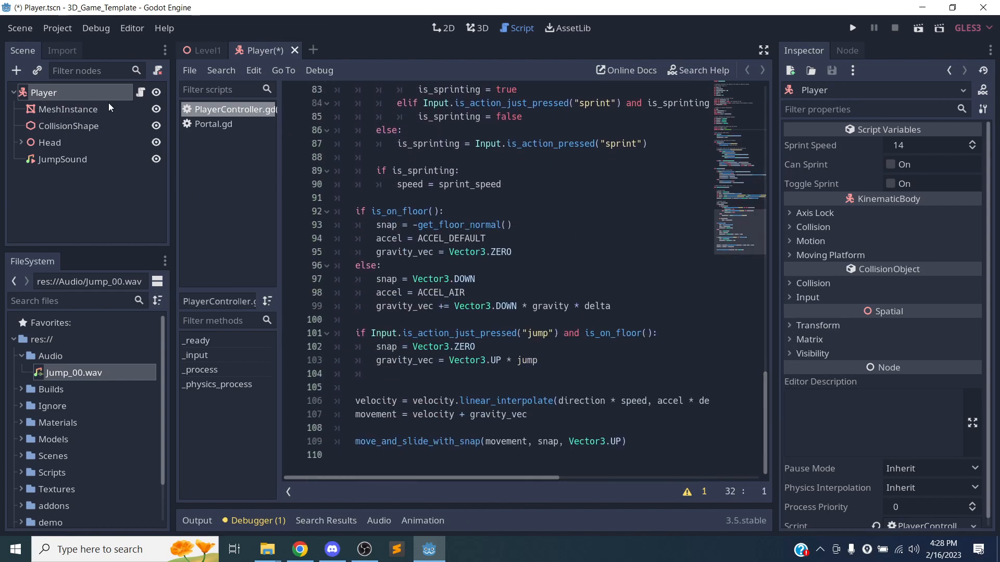
Add $JumpSound.play() on line 104 via autocomplete, save, and return to the Level1 scene.
left_click(564, 358)
key("Return")
type("$")
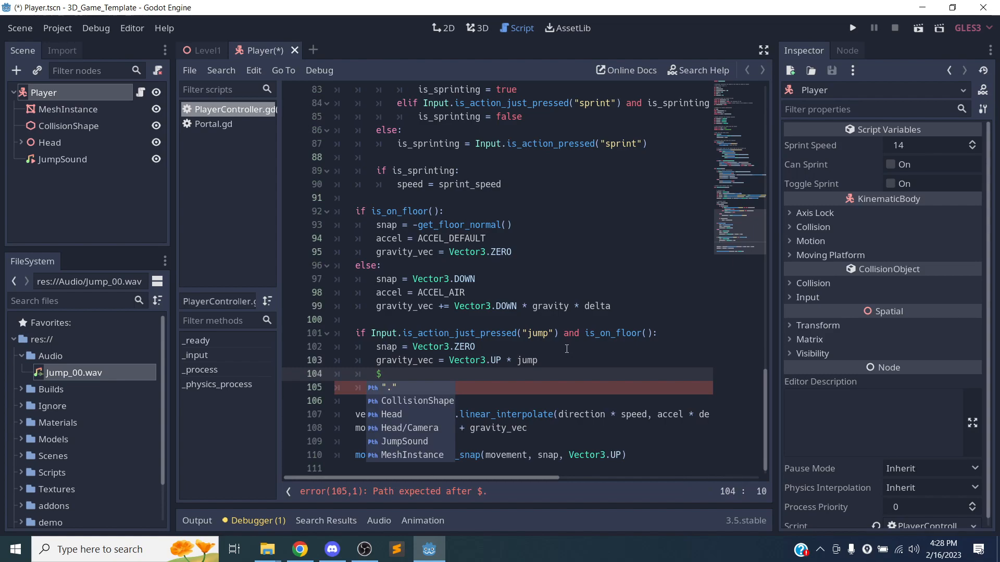
key("Down")
key("Down")
key("Down")
key("Down")
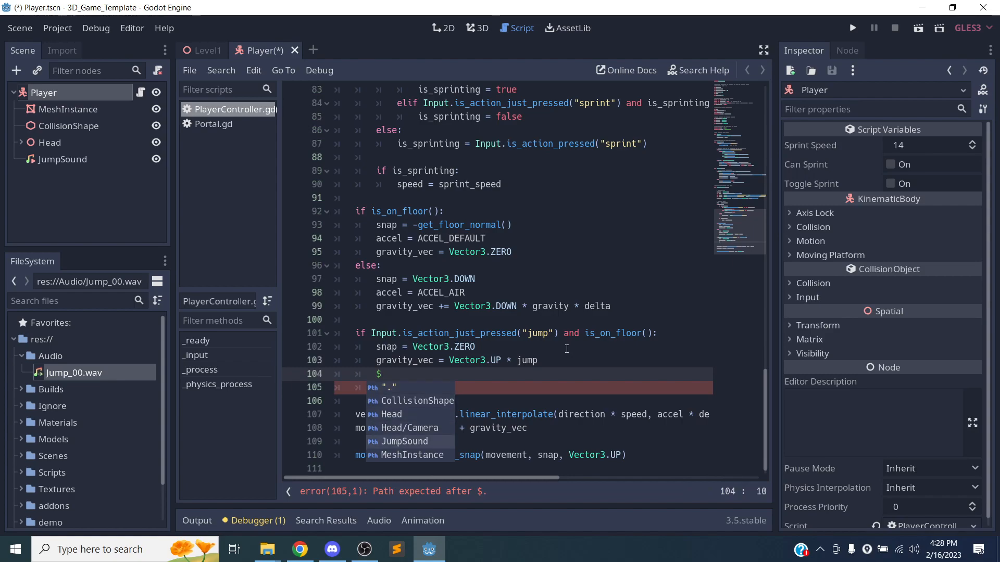
key("Return")
type(".")
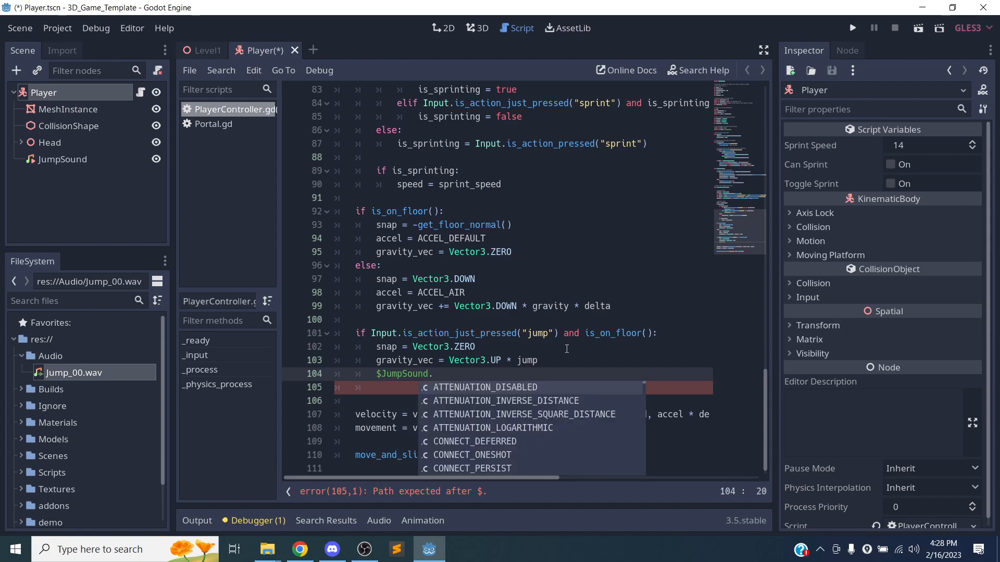
type("play")
key("Return")
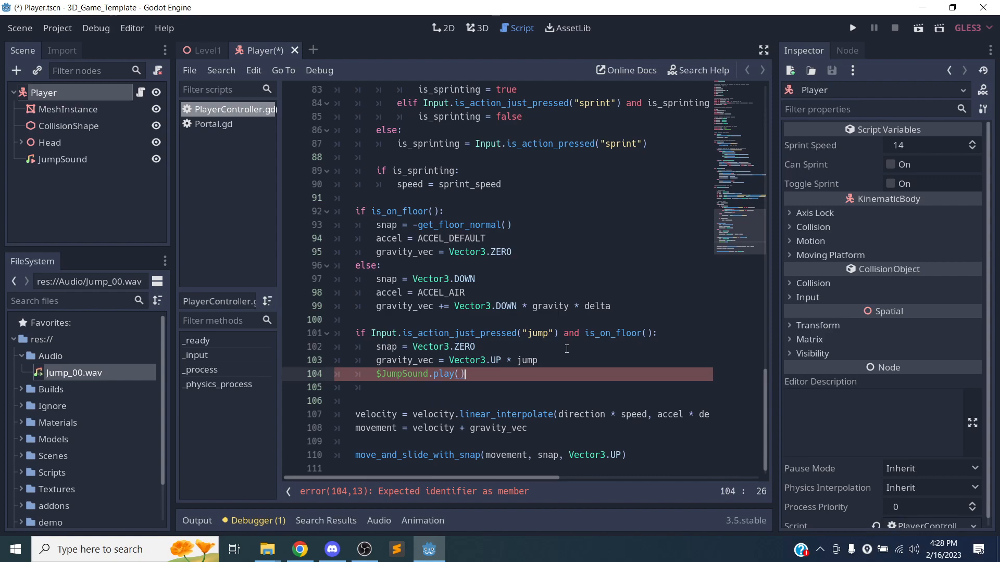
key("ctrl+s")
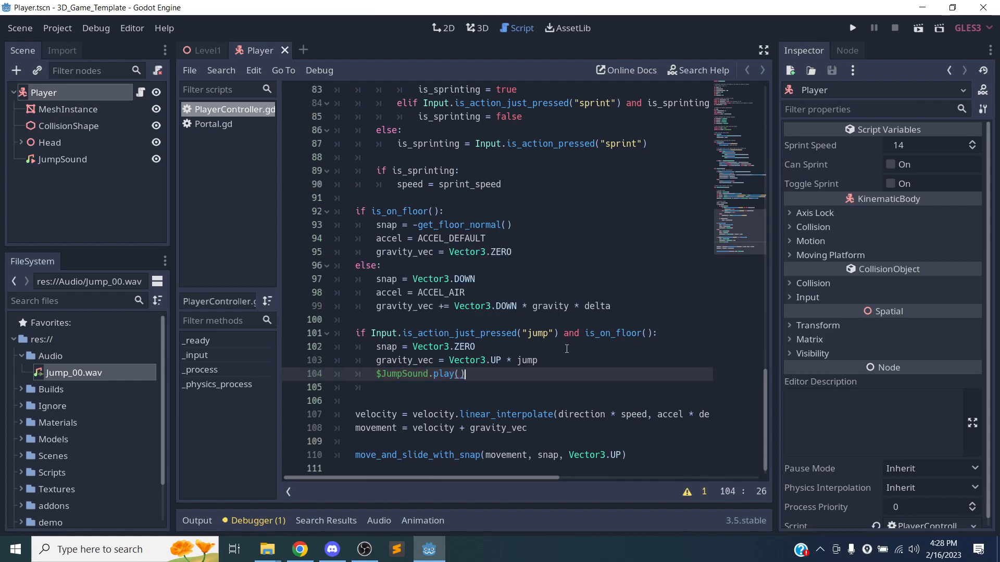
left_click(203, 50)
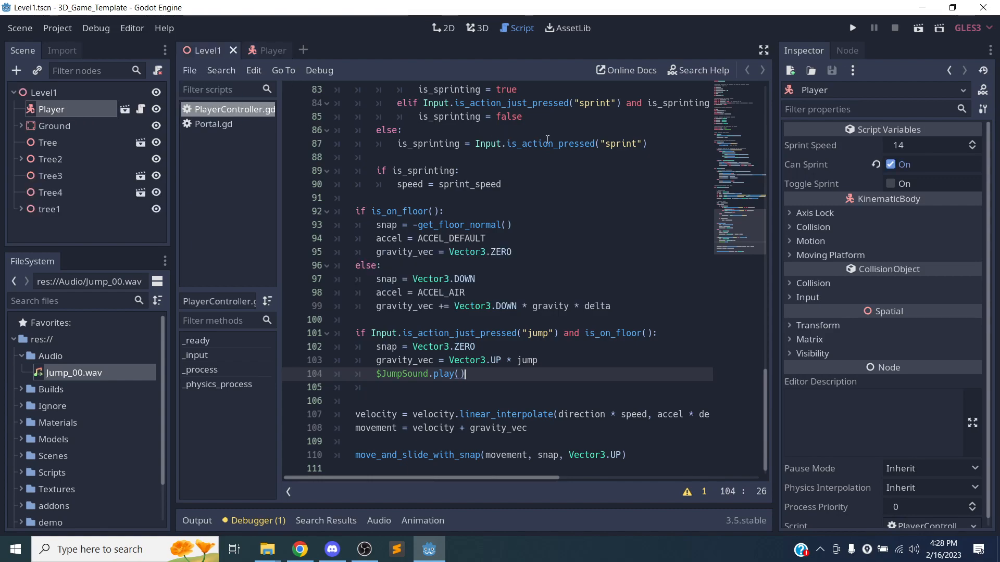
Play Level1, jump repeatedly with Space while walking toward the trees, then quit with Esc.
left_click(913, 31)
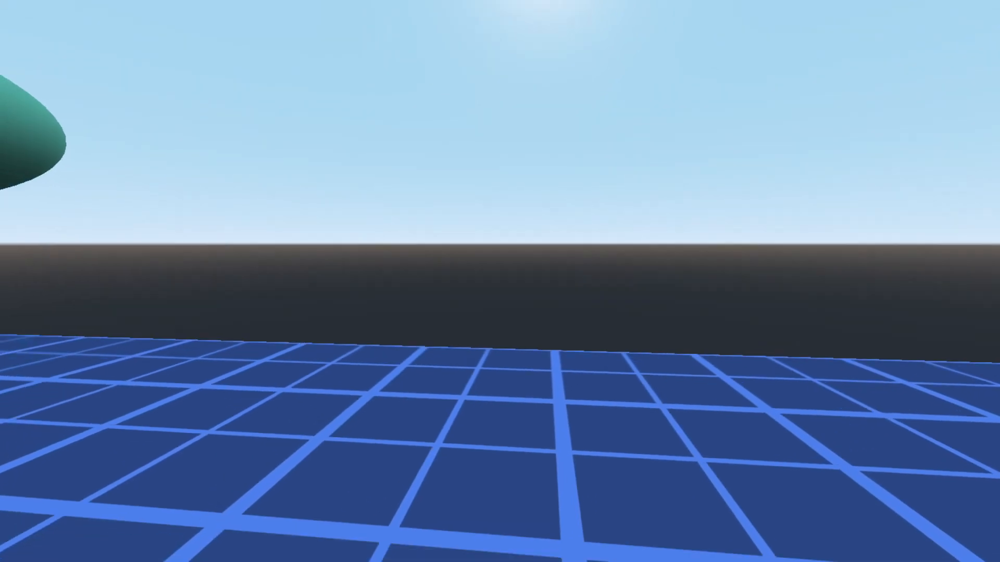
key("space")
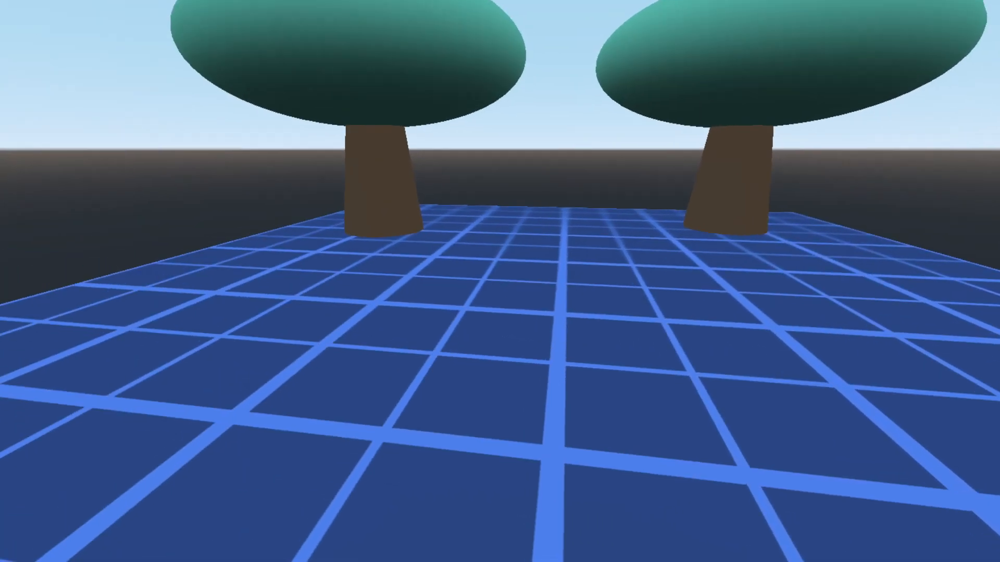
key("space")
key("w")
key("w")
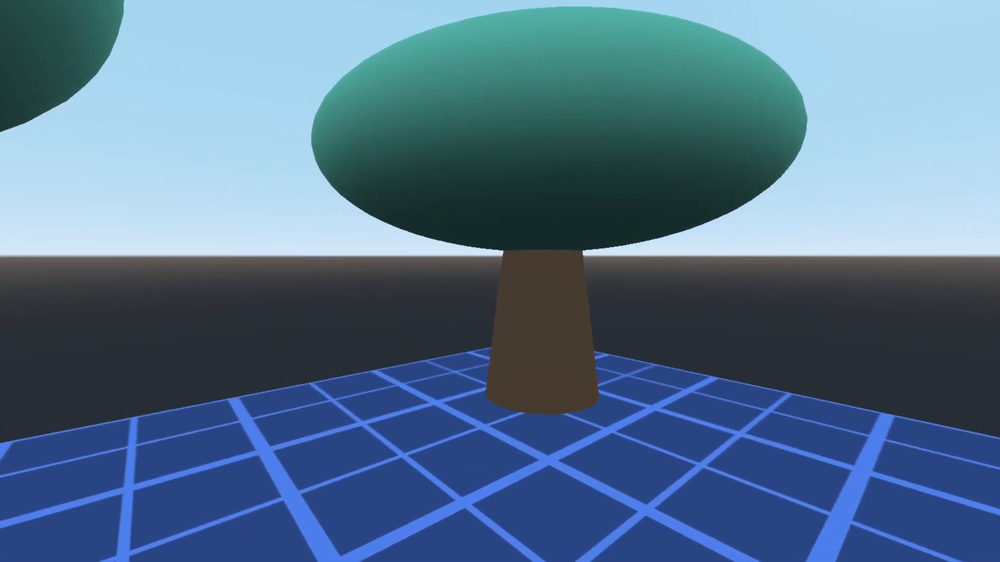
key("w")
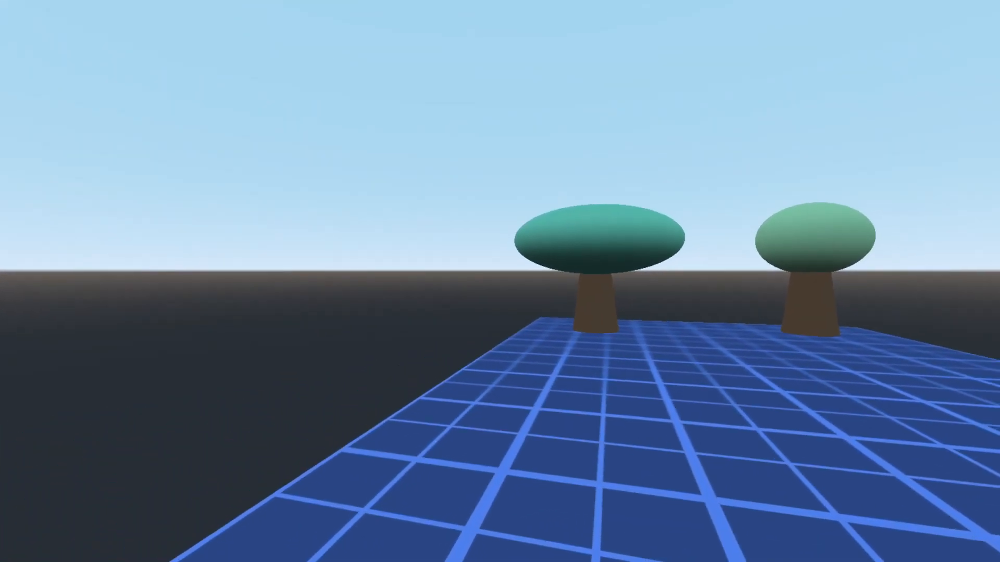
key("Escape")
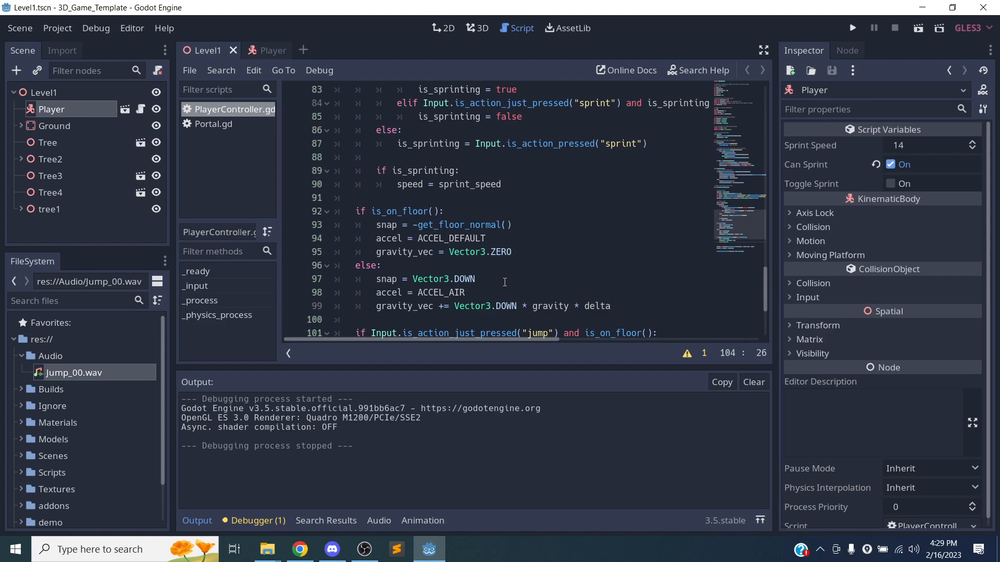
Collapse the Output log panel and save the scene.
scroll(500, 281, "down", 4)
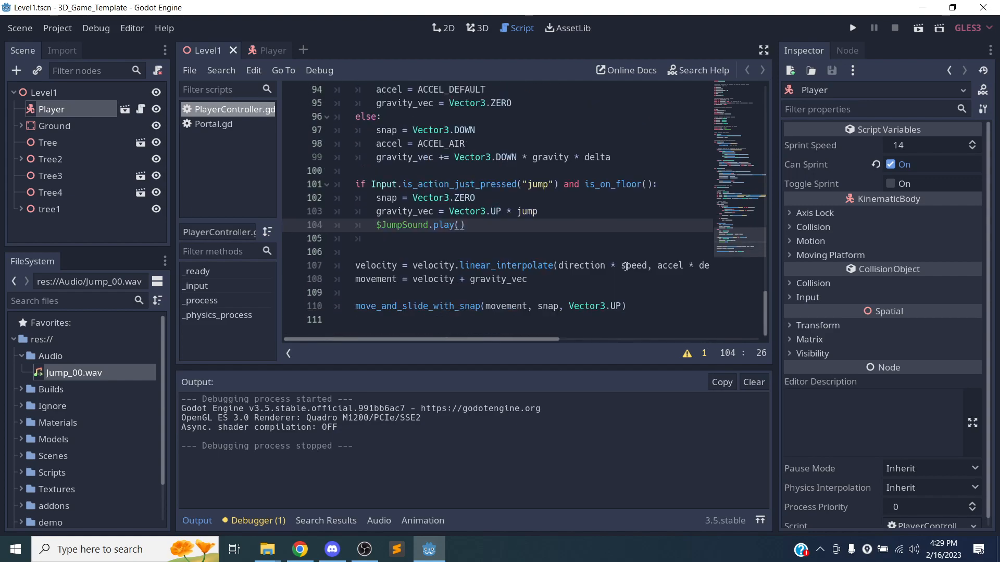
left_click(191, 522)
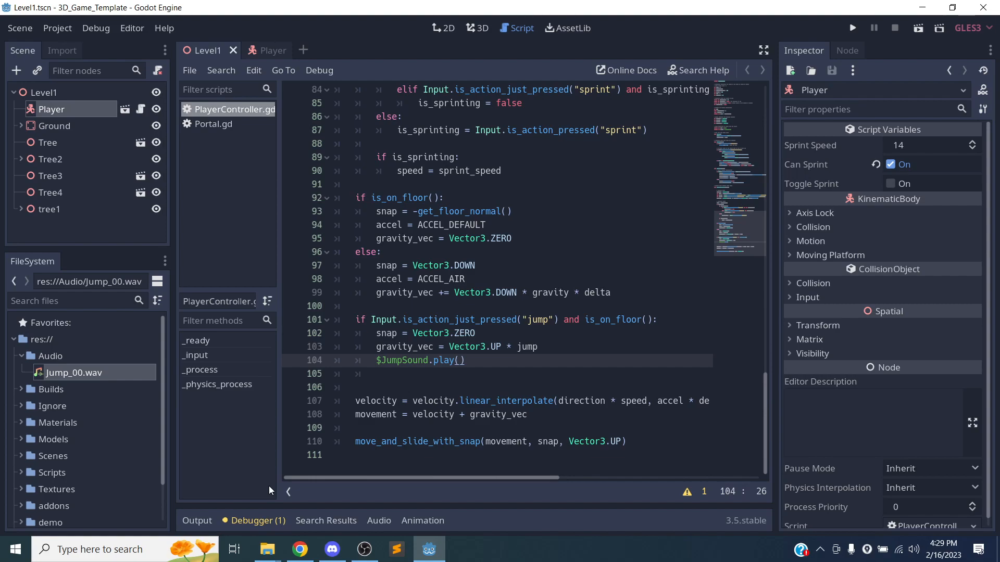
key("ctrl+s")
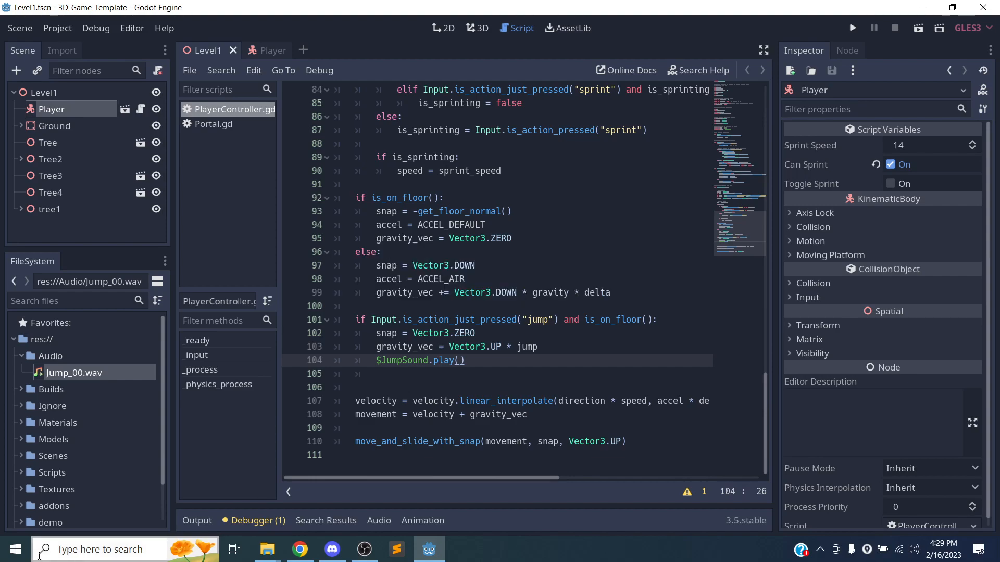
Launch GitHub Desktop by searching 'githbu' from the taskbar.
left_click(40, 554)
type("githbu")
key("Return")
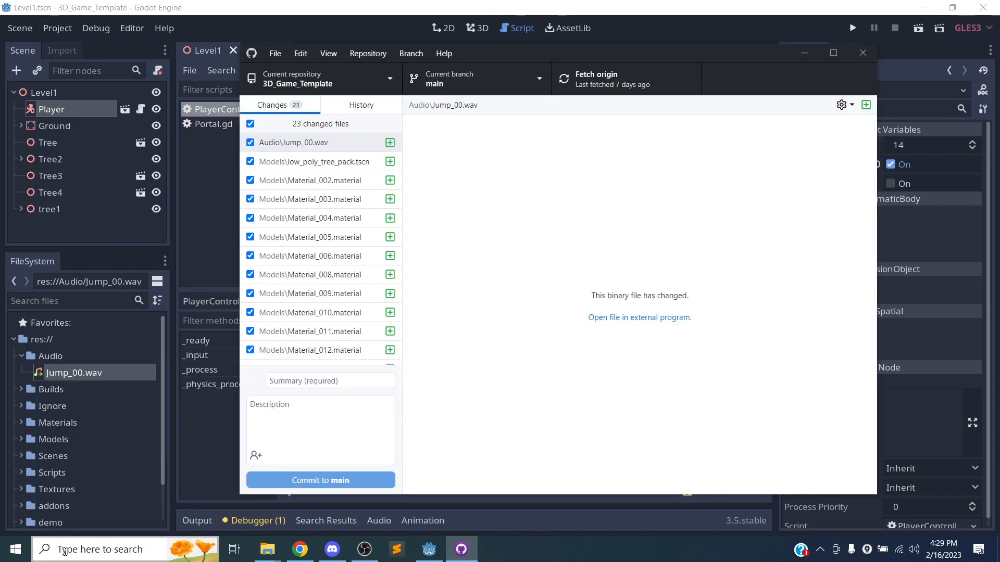
Add a Models/ line after Builds/ in the repository's ignored files and save the settings.
scroll(365, 219, "down", 3)
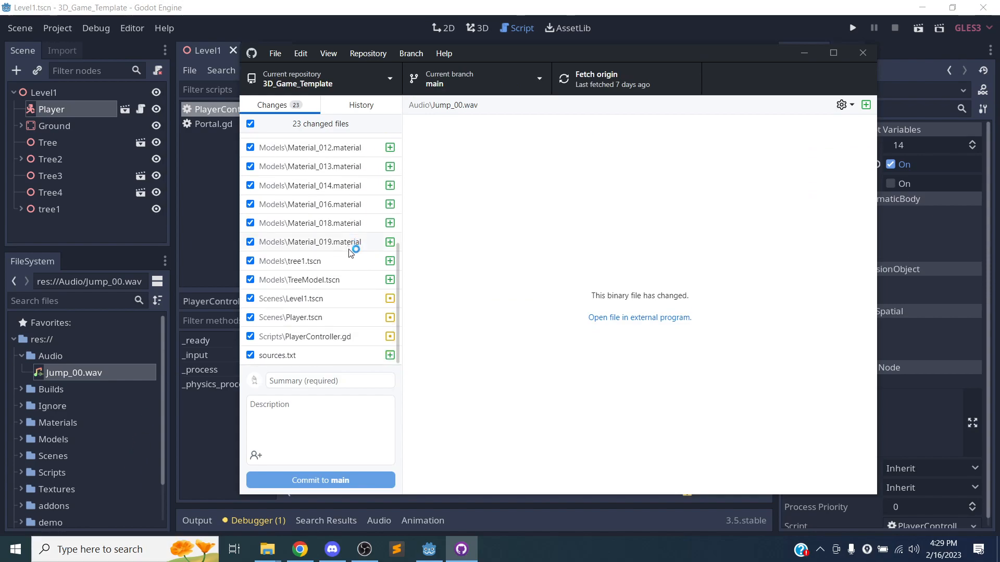
scroll(346, 255, "up", 3)
scroll(344, 247, "down", 5)
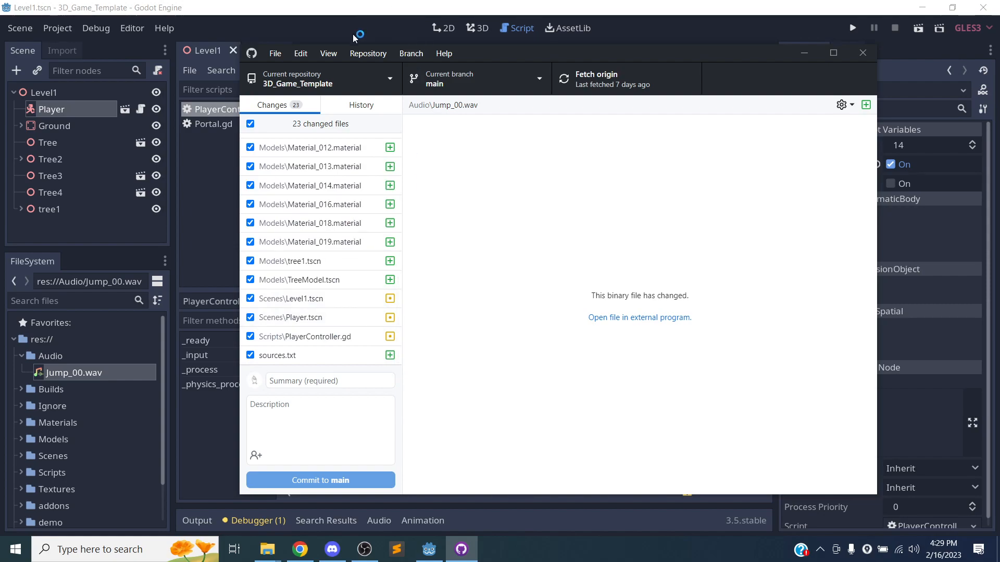
left_click(365, 55)
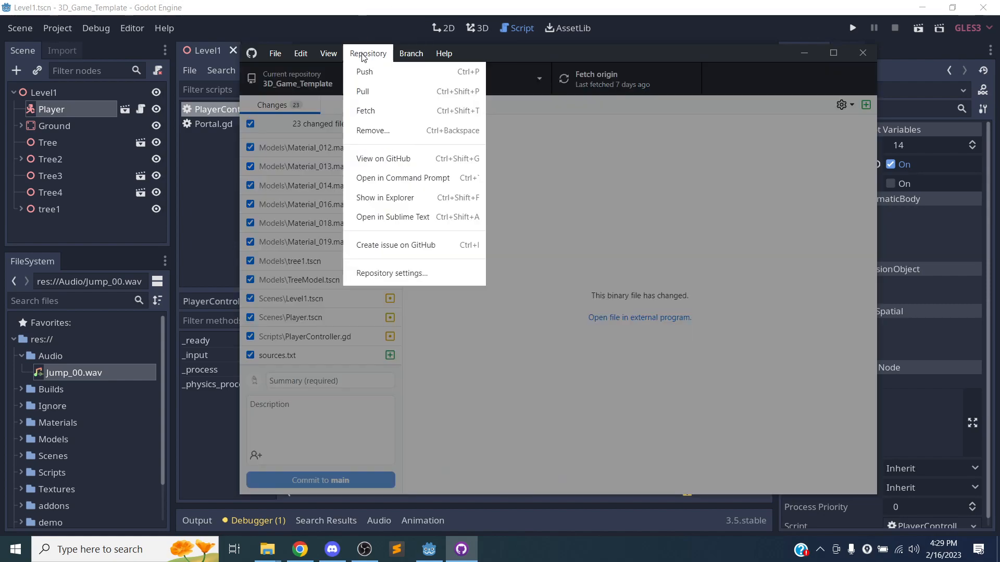
left_click(381, 276)
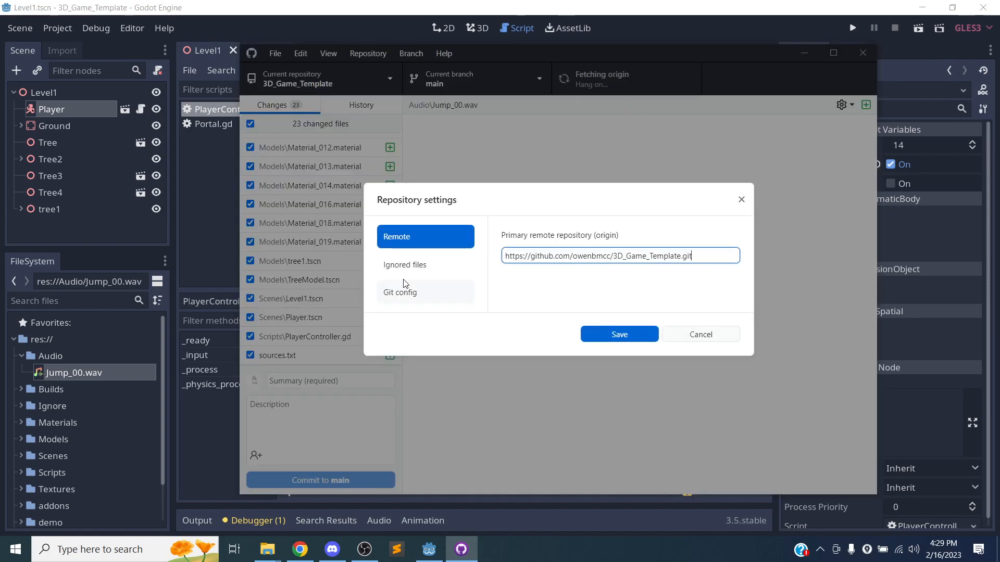
left_click(405, 265)
scroll(680, 286, "down", 5)
left_click(663, 294)
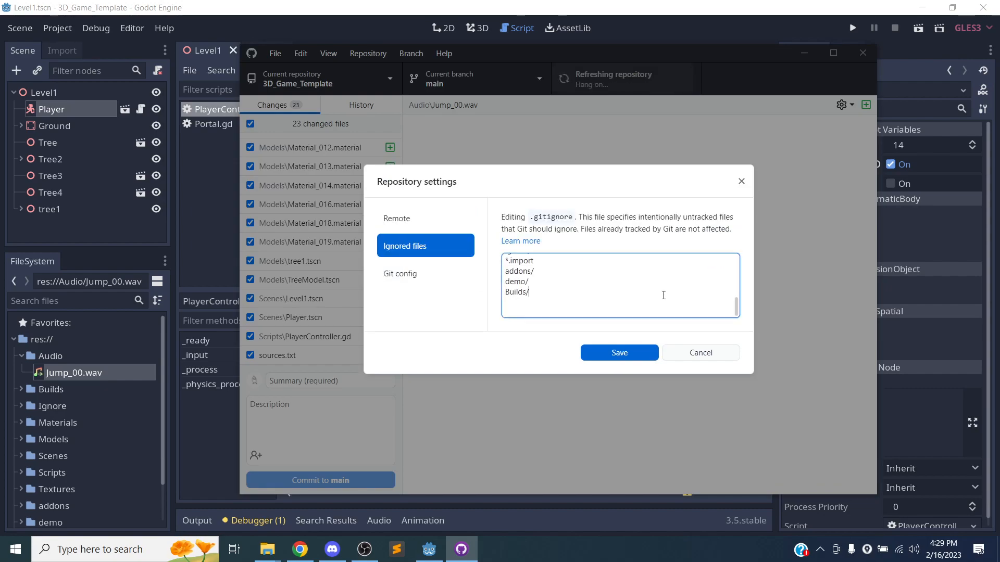
key("Return")
type("Models/")
left_click(605, 352)
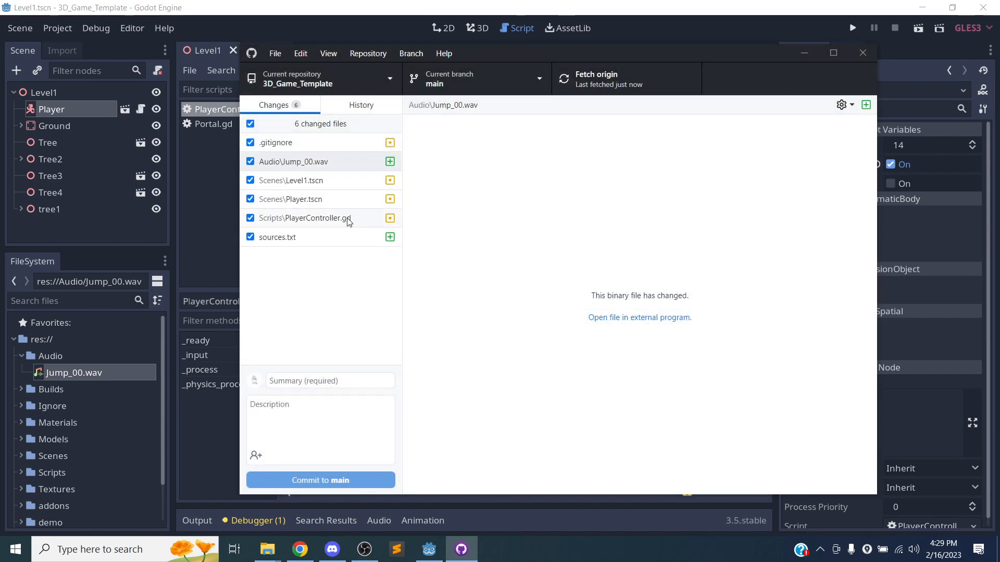
Uncheck sources.txt, Player.tscn, Level1.tscn and Jump_00.wav, leaving .gitignore and PlayerController.gd selected.
left_click(315, 218)
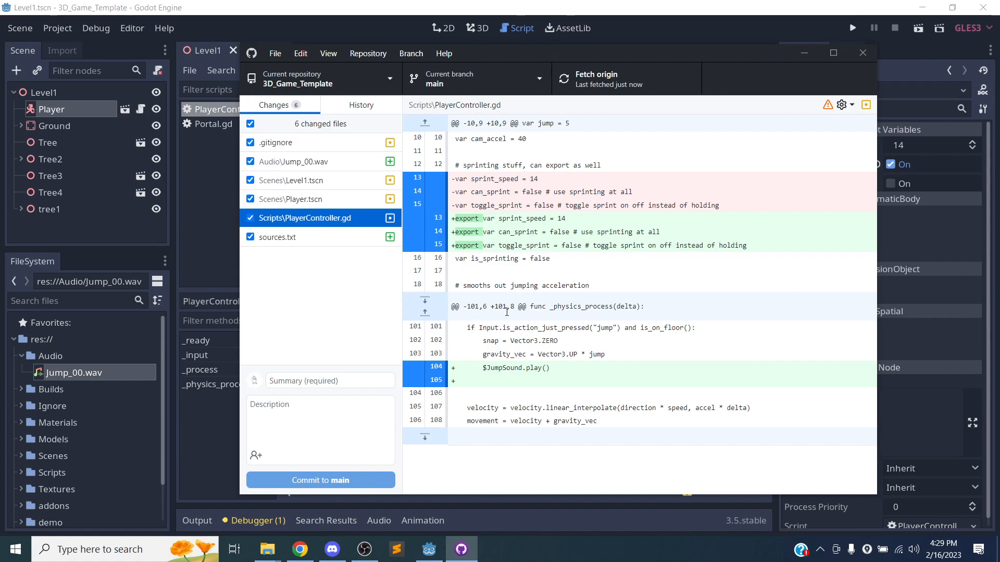
left_click(252, 238)
left_click(250, 199)
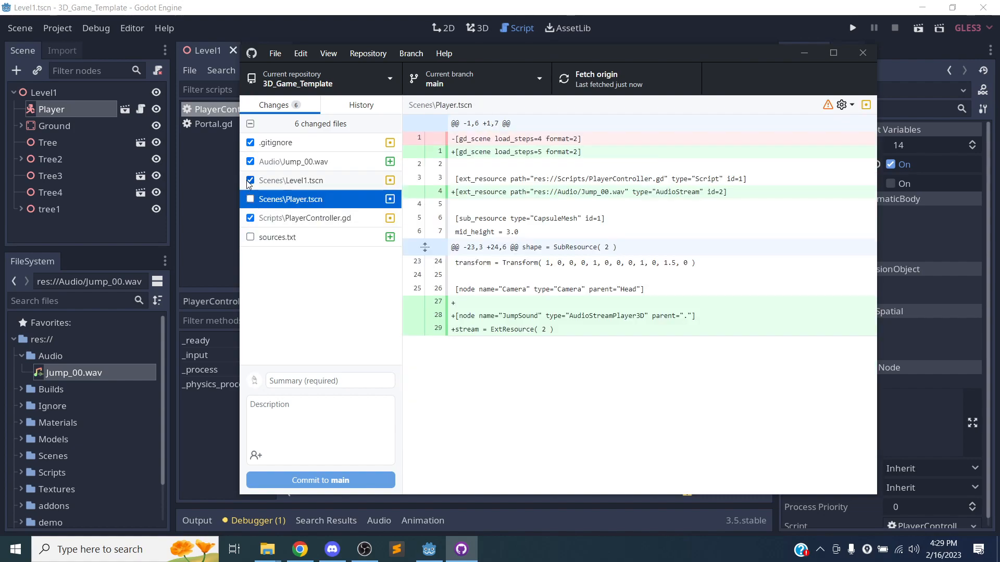
left_click(250, 181)
left_click(251, 162)
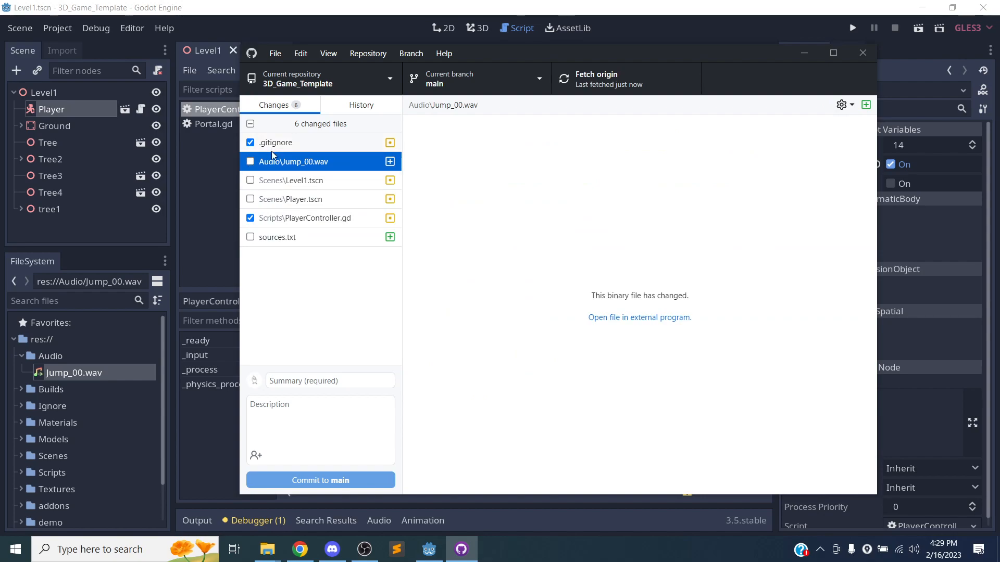
left_click(306, 219)
Commit the two files to main as "adds jump sfx" and push to origin.
left_click(316, 382)
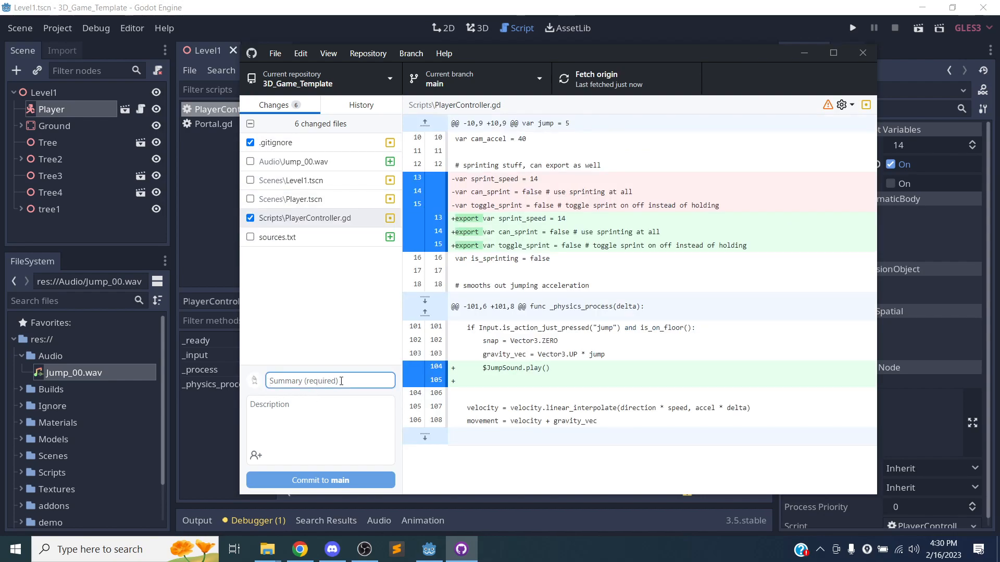
type("ads")
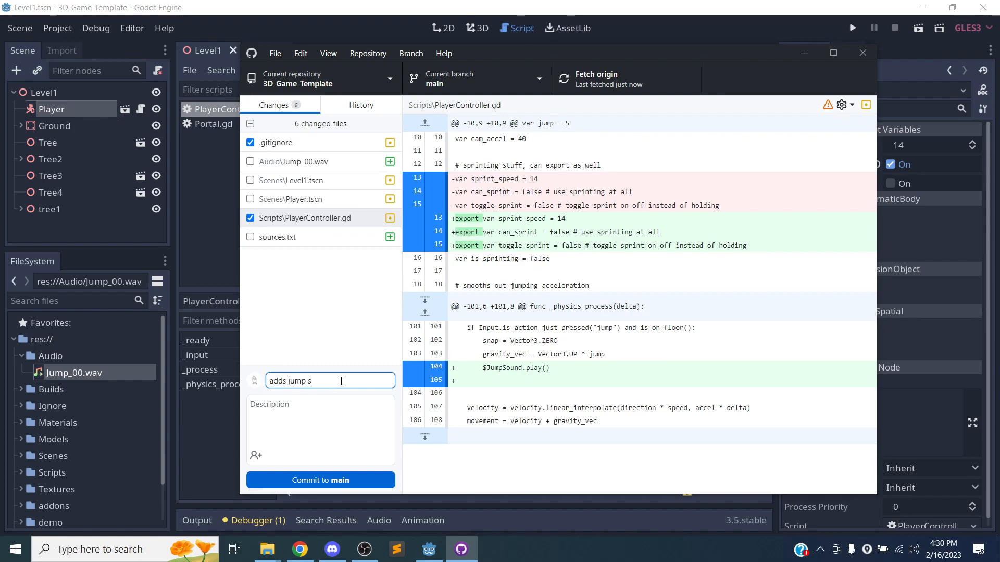
left_click(330, 479)
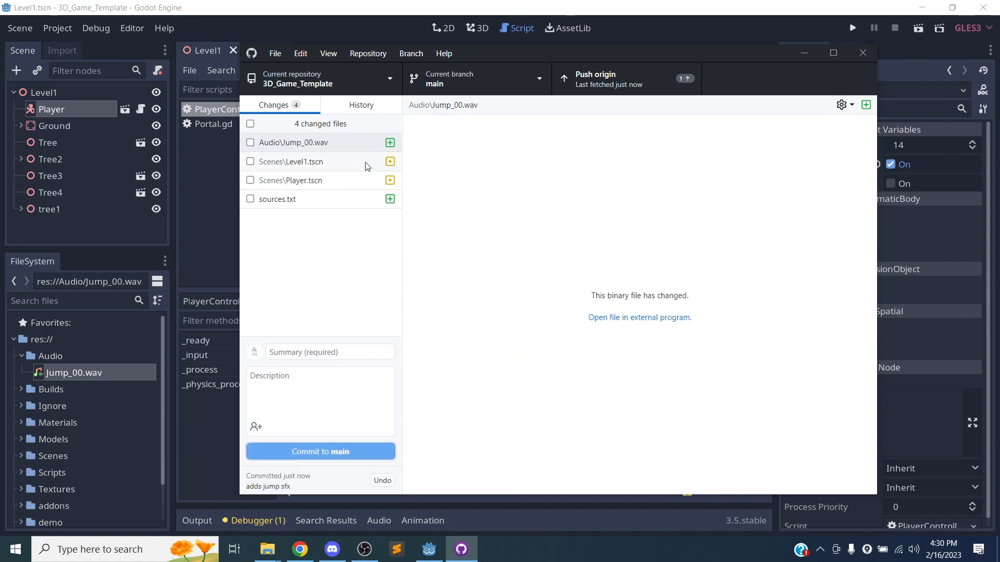
left_click(608, 82)
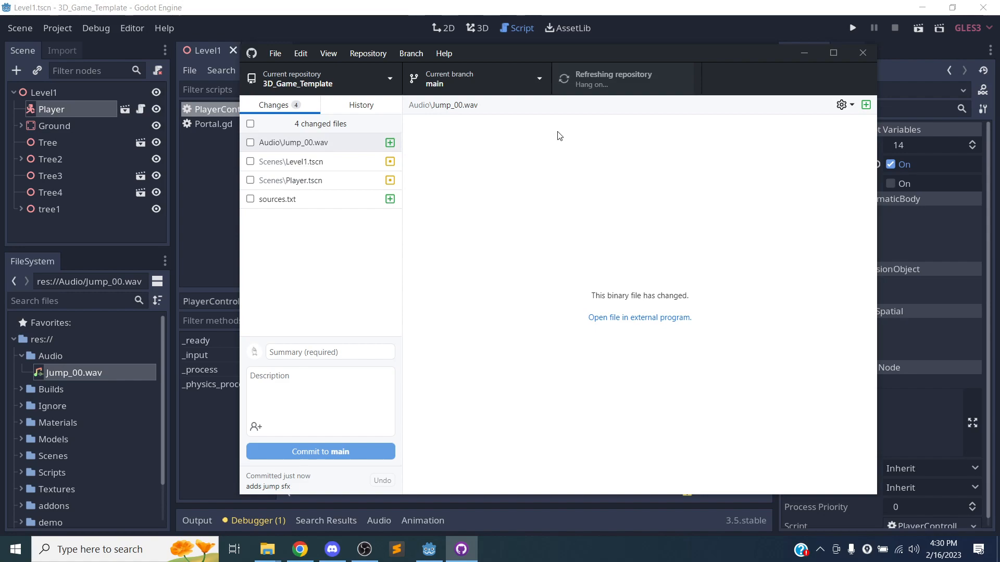
View the repository on GitHub and open Scripts/PlayerController.gd.
left_click(367, 53)
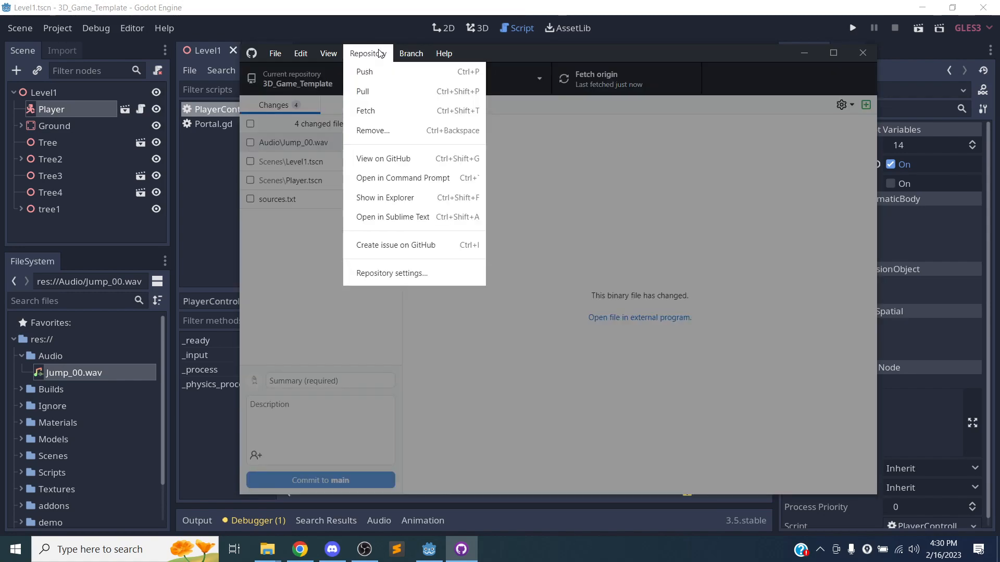
left_click(395, 156)
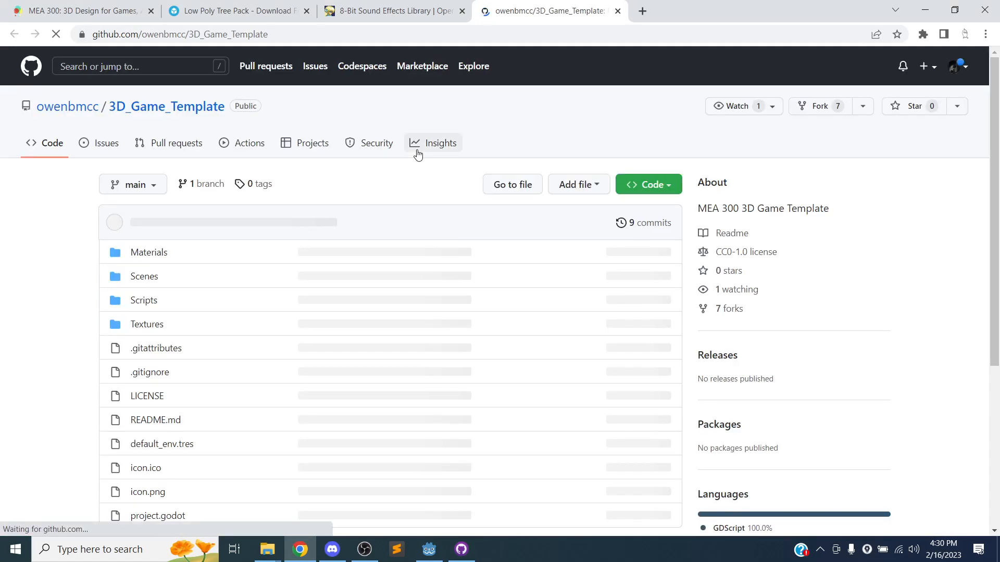
scroll(170, 258, "down", 1)
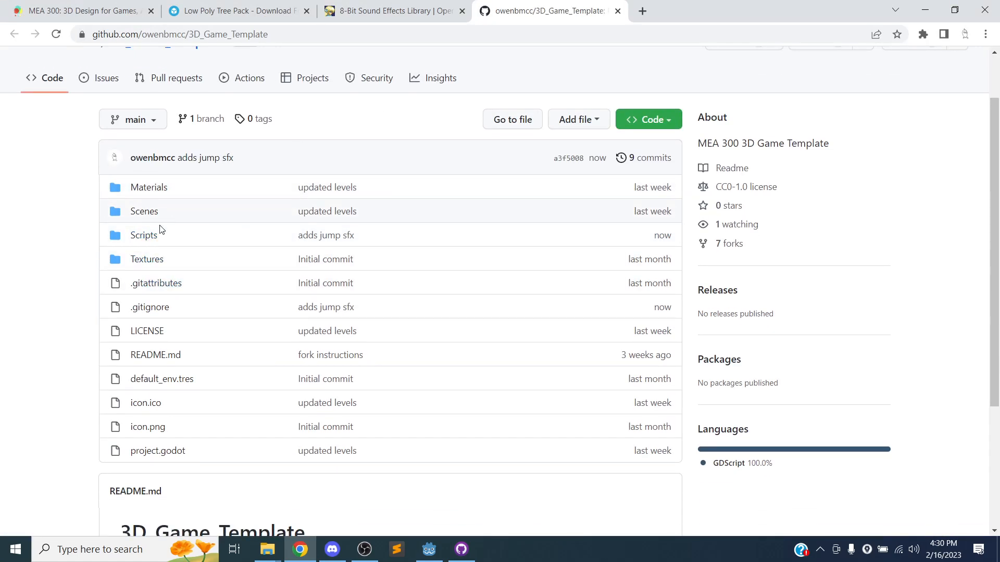
left_click(143, 235)
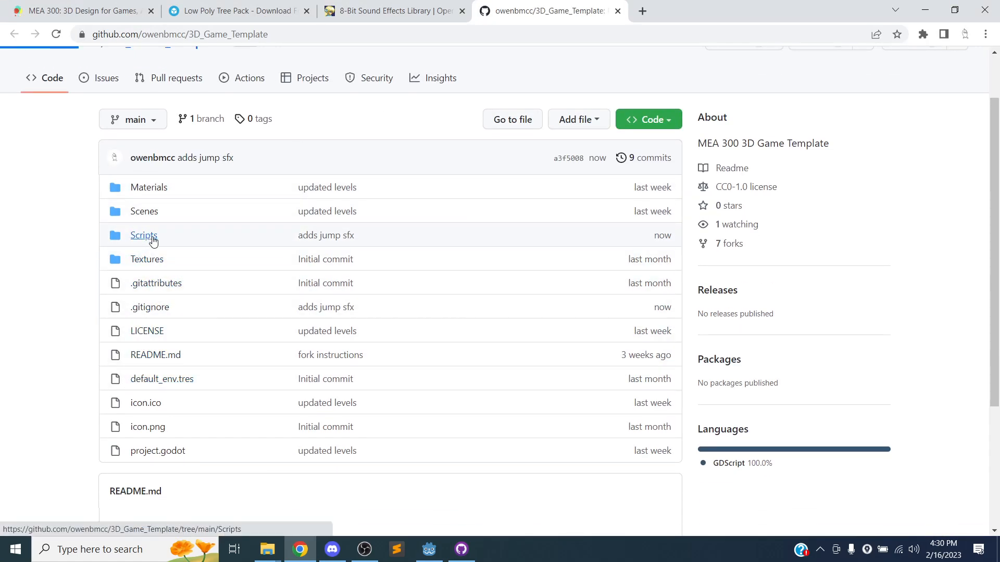
left_click(157, 275)
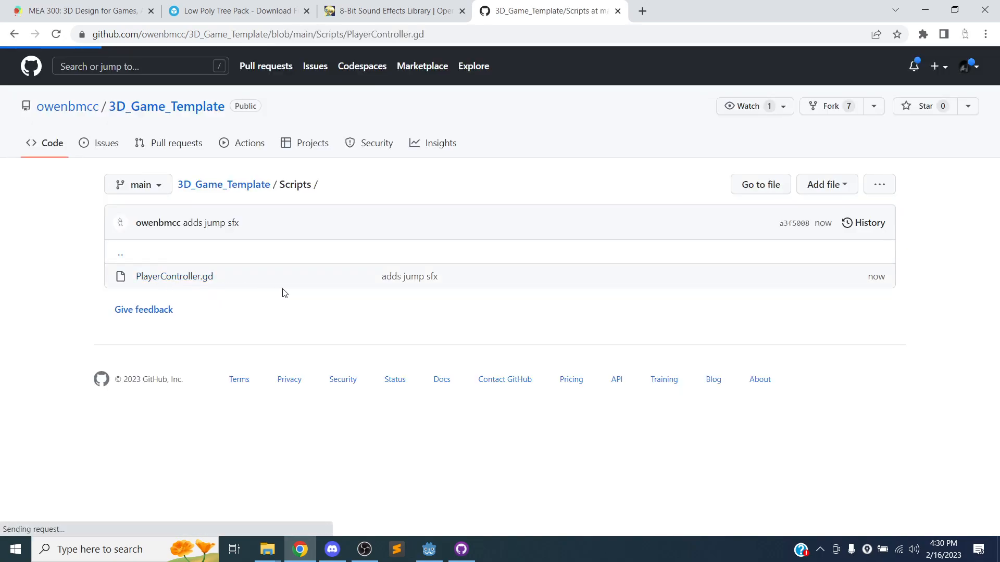
scroll(326, 275, "down", 15)
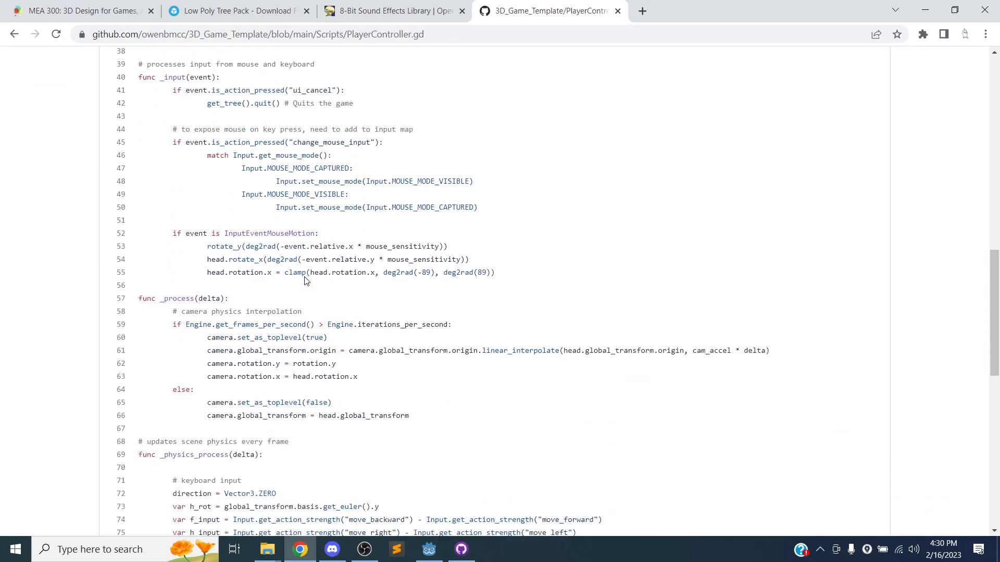
scroll(305, 281, "down", 7)
Check the $JumpSound.play() line and select the script page's full URL in the address bar.
left_click_drag(207, 360, 286, 362)
left_click(295, 363)
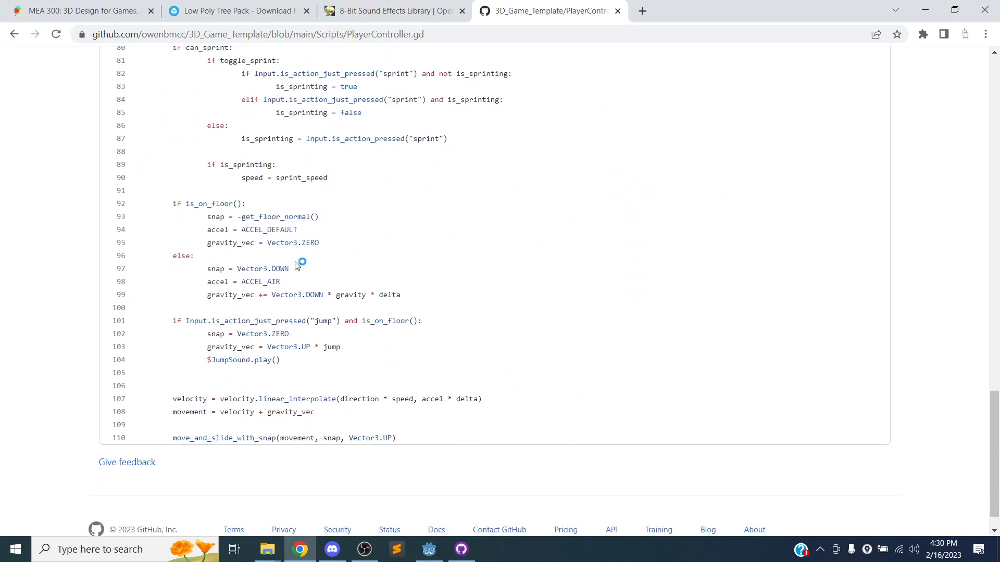
scroll(348, 137, "down", 1)
left_click(418, 34)
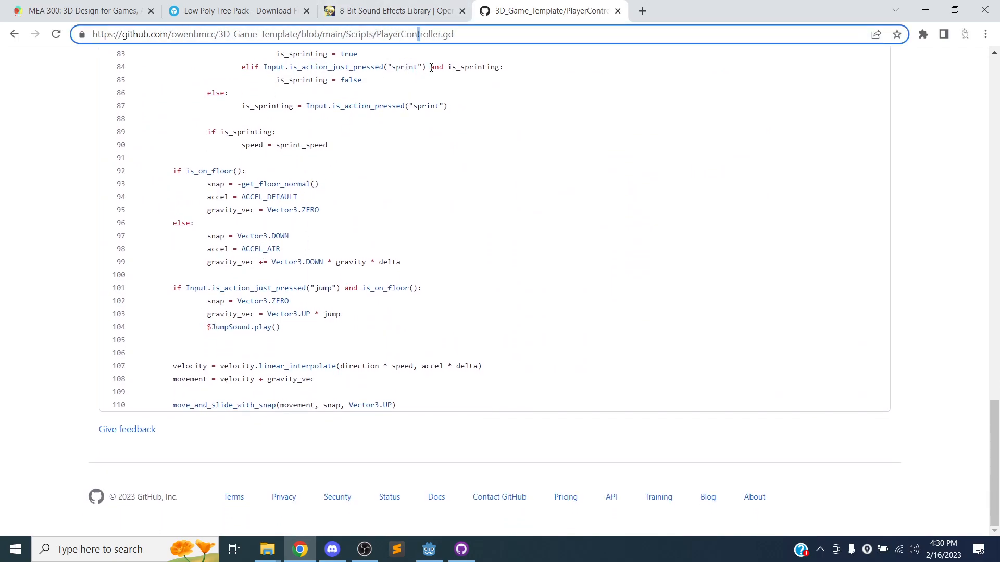
triple_click(482, 38)
key("ctrl+c")
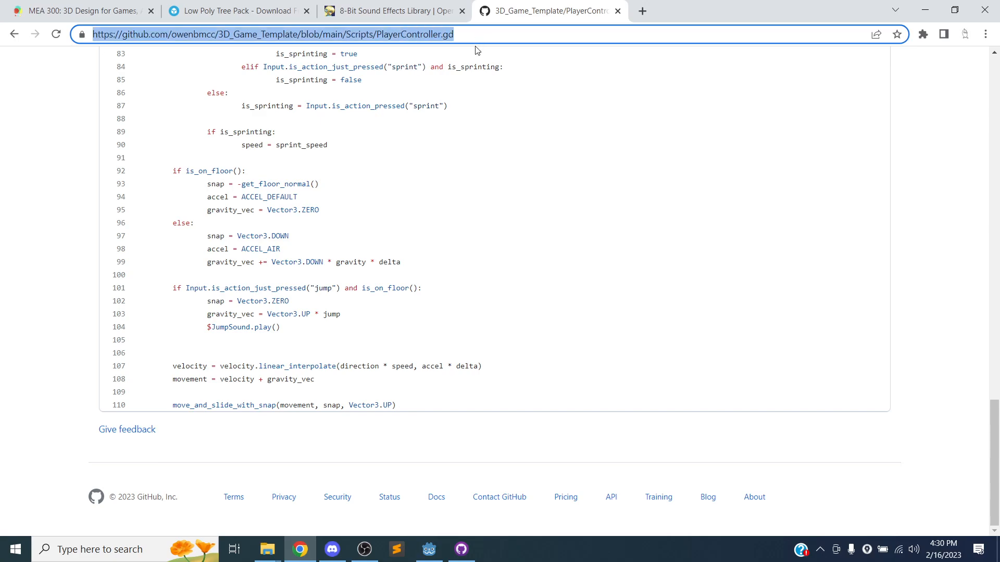
left_click(332, 550)
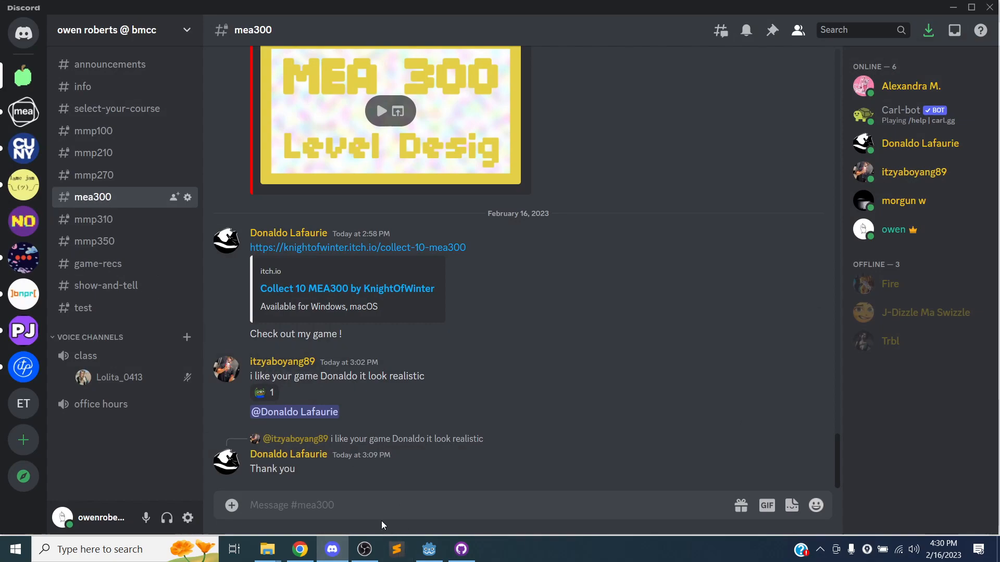
Post "updated player script:" with the pasted PlayerController.gd GitHub link in #mea300.
type("updated player script:")
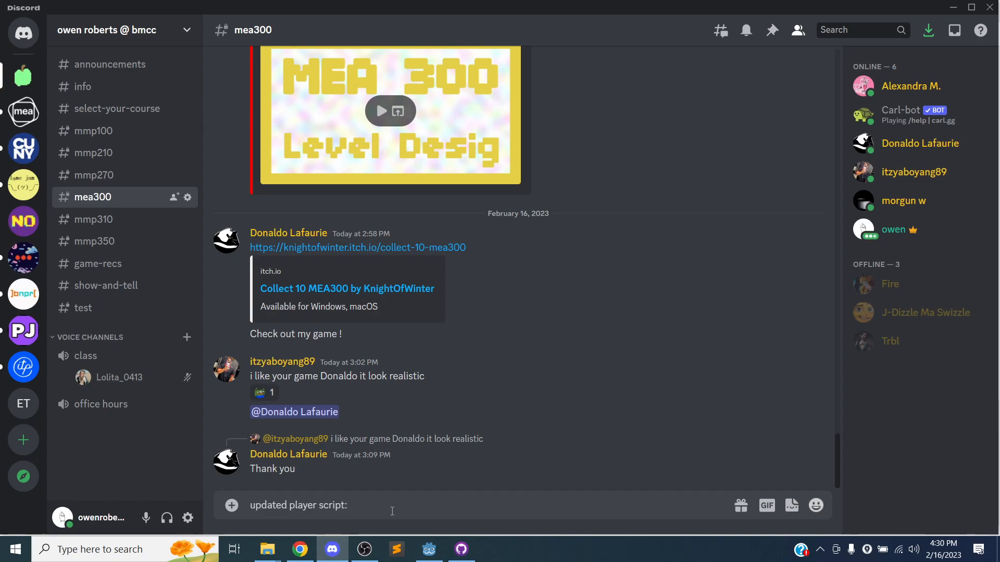
key("ctrl+v")
key("Return")
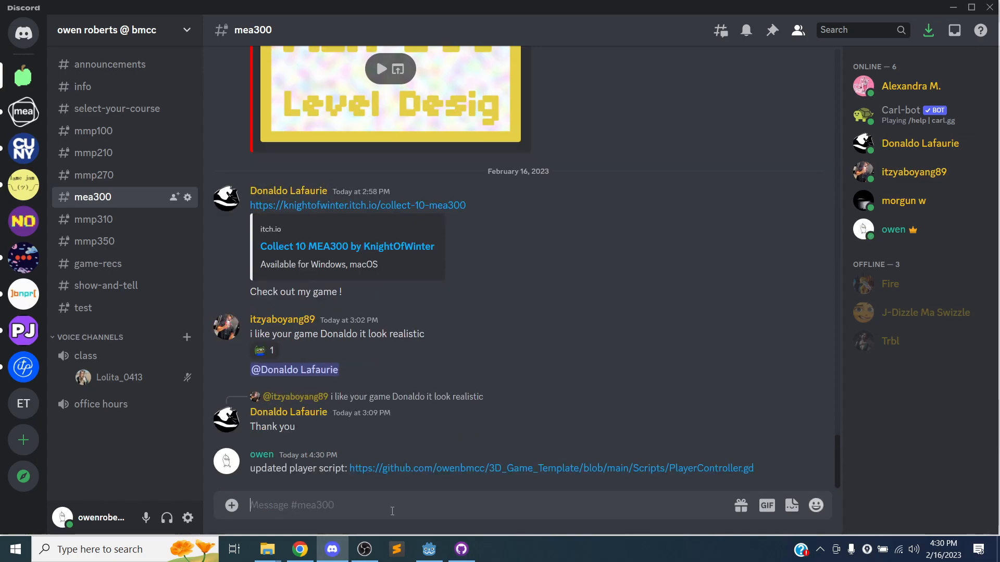
key("alt+Tab")
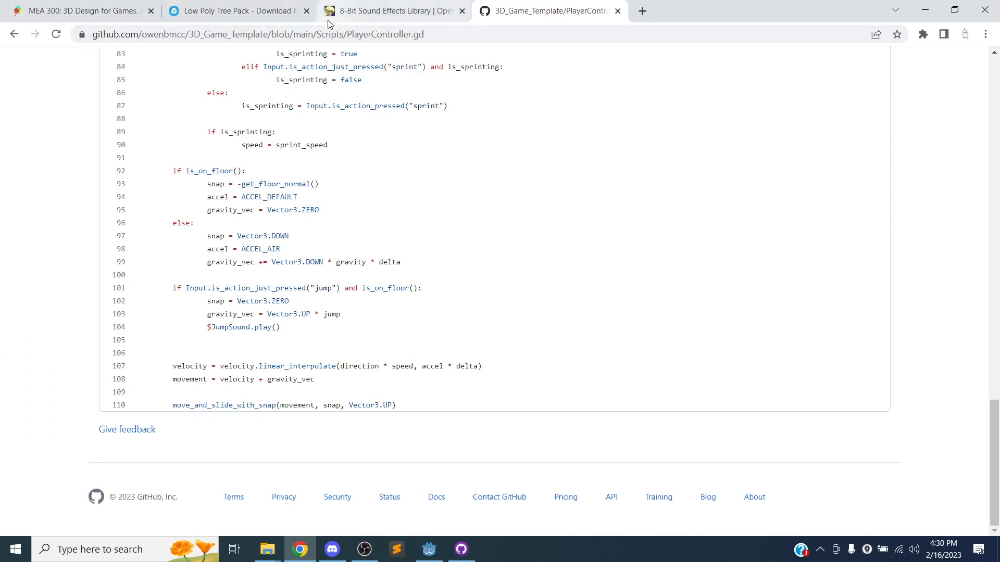
Return to Godot's 3D view of Level1 and orbit around the player.
left_click(429, 550)
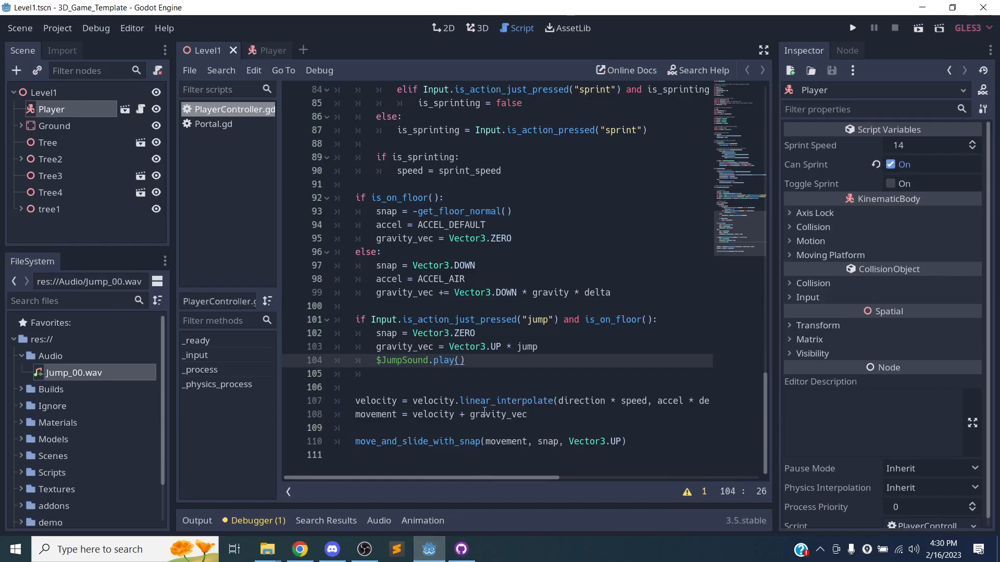
left_click(475, 28)
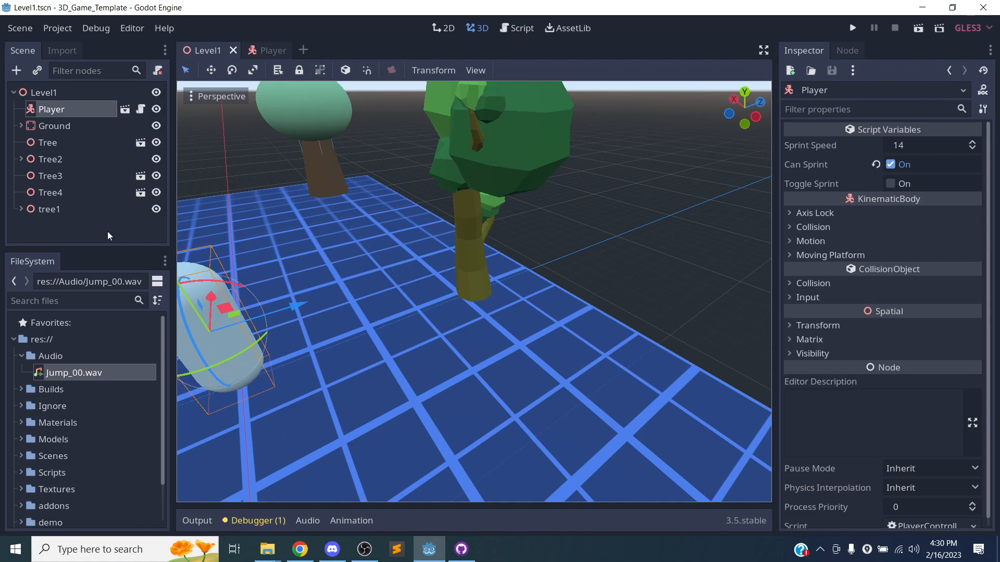
scroll(556, 195, "up", 5)
scroll(555, 197, "down", 12)
middle_click_drag(553, 199, 465, 242)
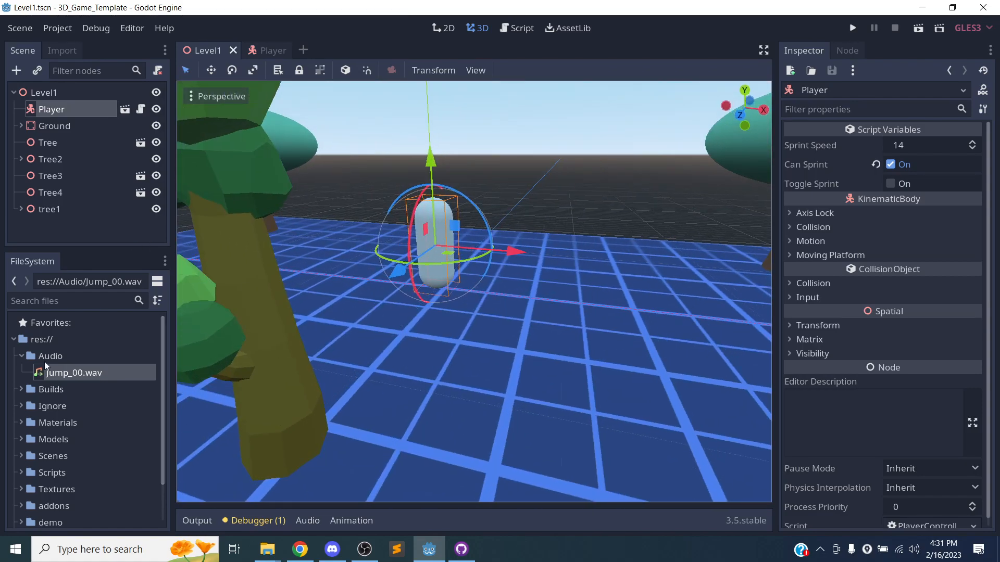
scroll(29, 373, "down", 2)
Expand the Models folder, select Material_002.material, then collapse the folder.
left_click(22, 393)
scroll(67, 385, "down", 2)
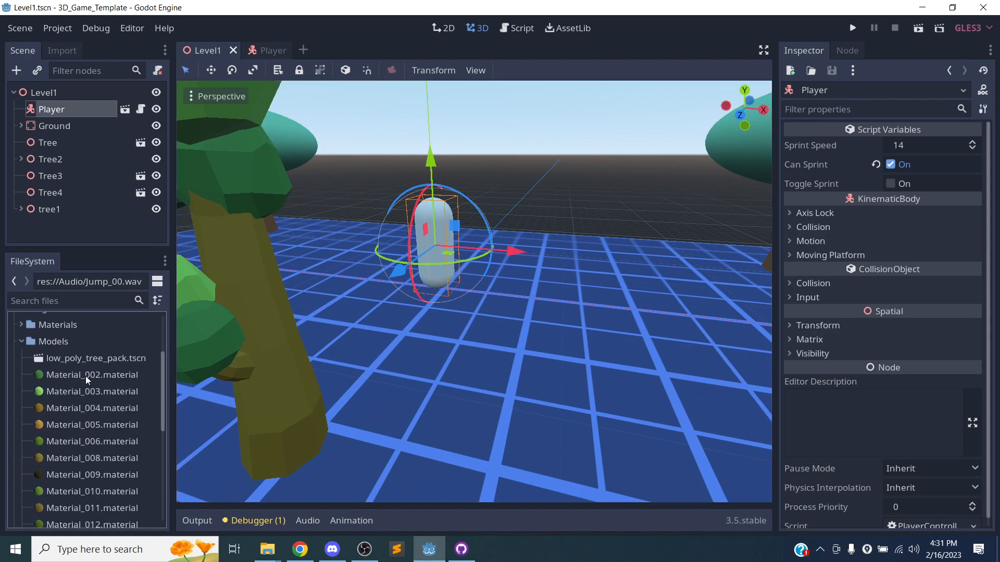
left_click(86, 375)
scroll(137, 396, "down", 10)
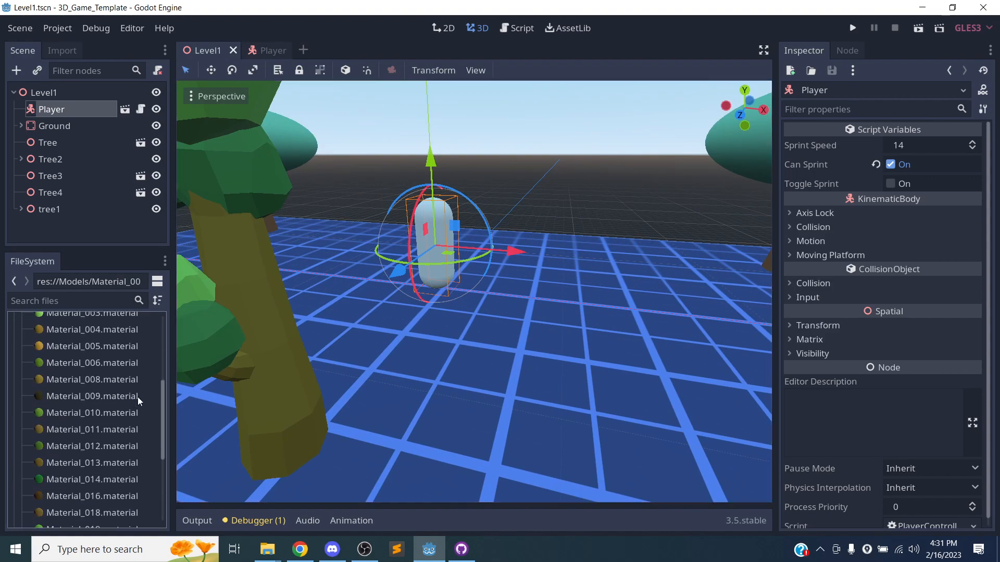
scroll(129, 388, "up", 12)
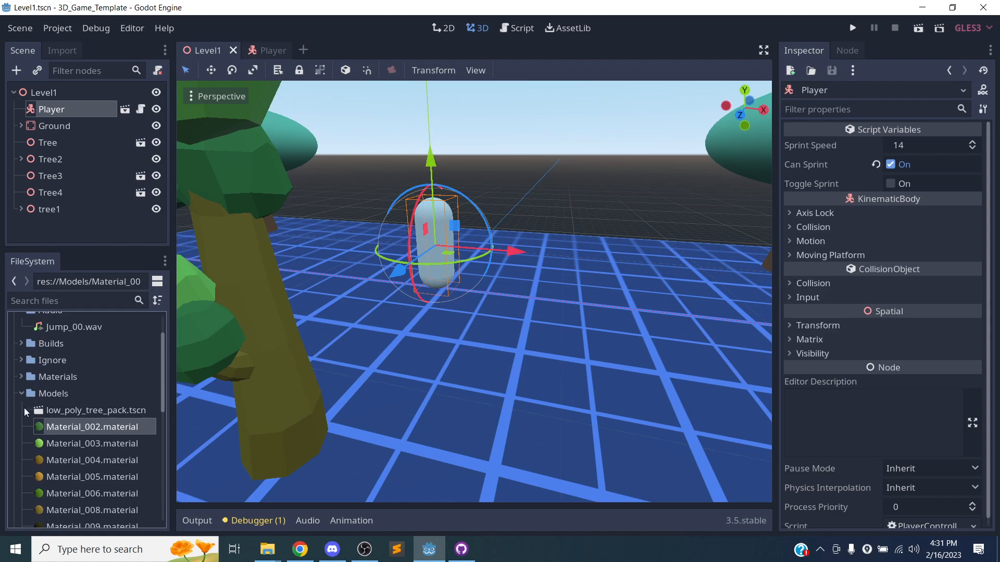
left_click(22, 394)
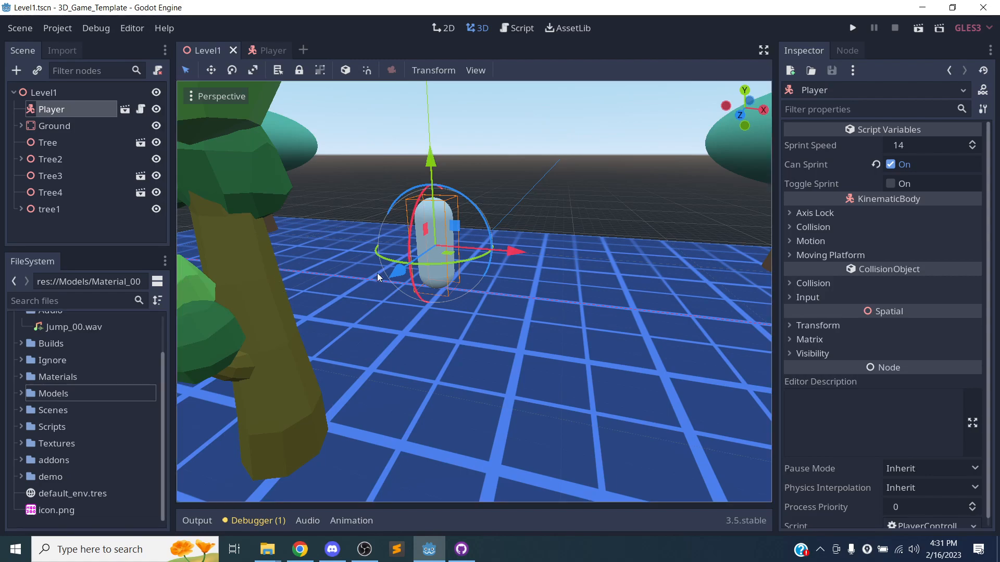
Orbit around the whole level to a low front view of the Player, then bring OBS forward.
scroll(396, 251, "down", 6)
scroll(398, 250, "down", 3)
middle_click_drag(410, 281, 612, 302)
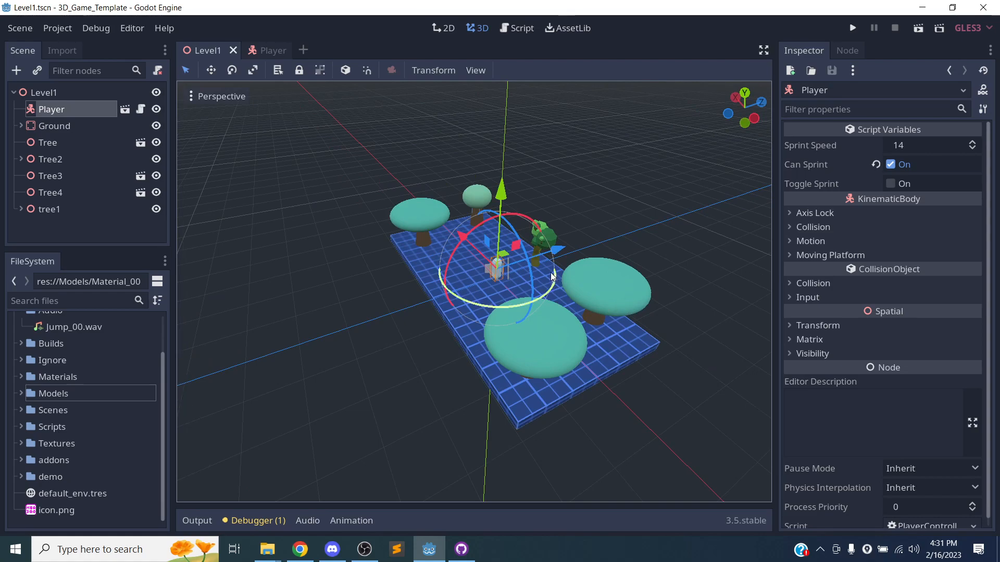
scroll(553, 267, "down", 3)
scroll(558, 267, "up", 5)
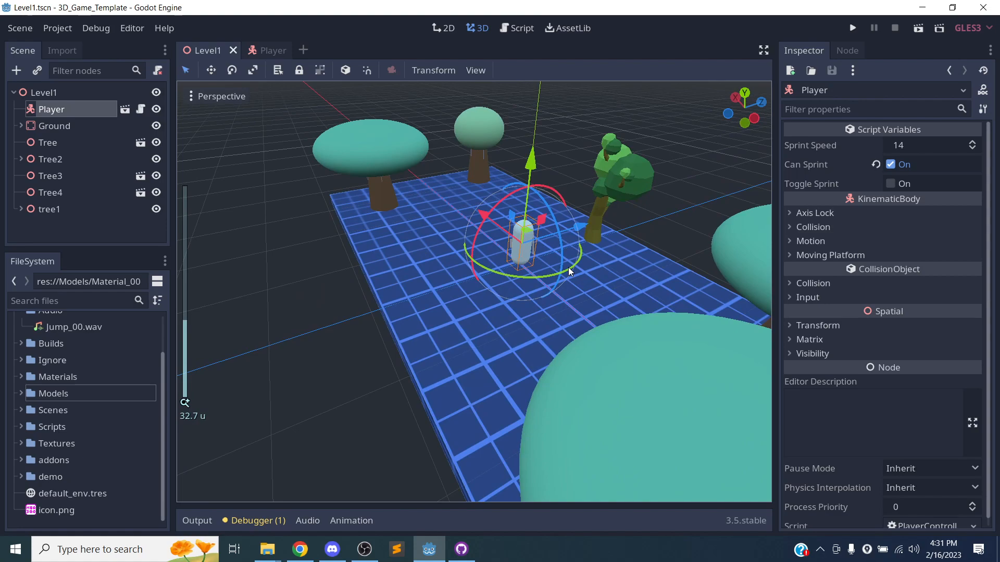
middle_click_drag(545, 264, 600, 248)
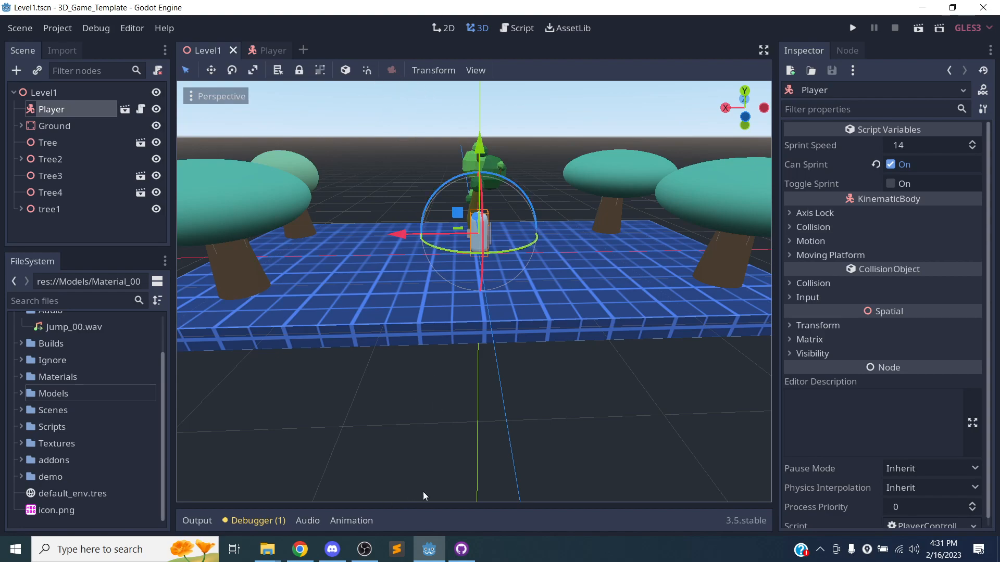
left_click(371, 550)
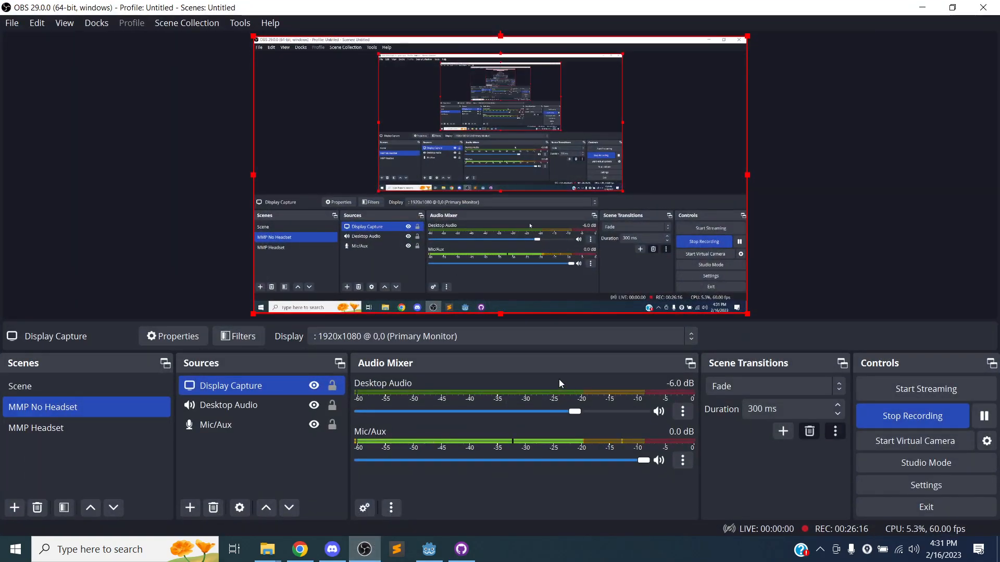